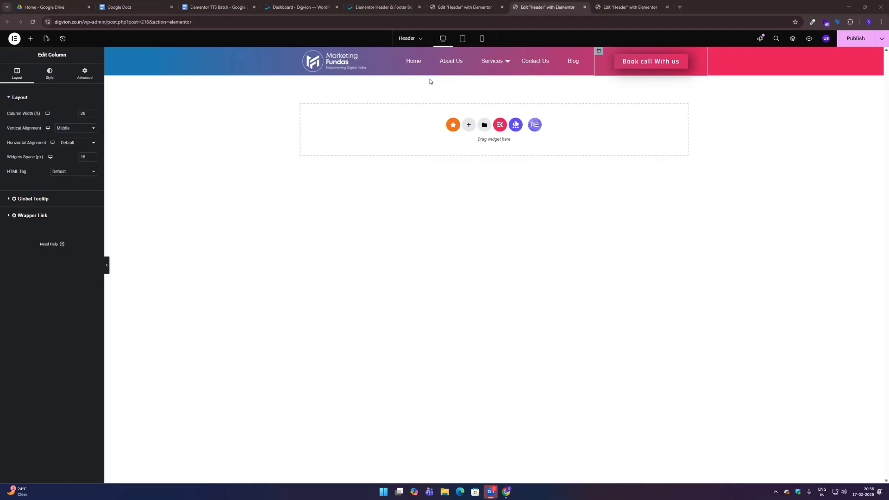
Set the Windows display scale to 150% in the system display settings, then close Settings.
click(295, 11)
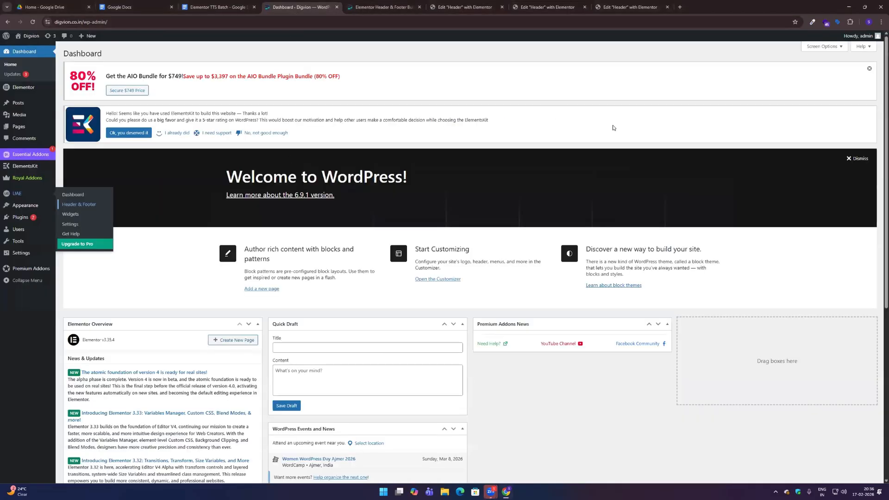
key(super)
text(displ)
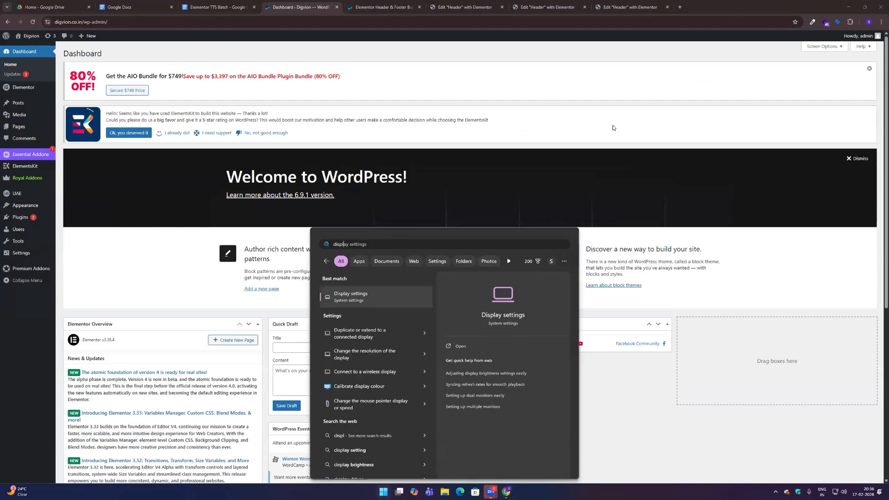
key(Return)
scroll(542, 278, down, 3)
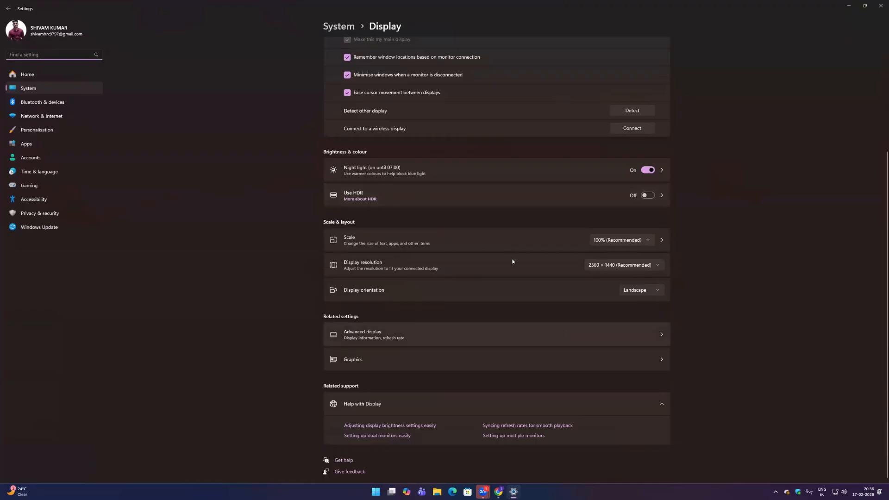
click(635, 243)
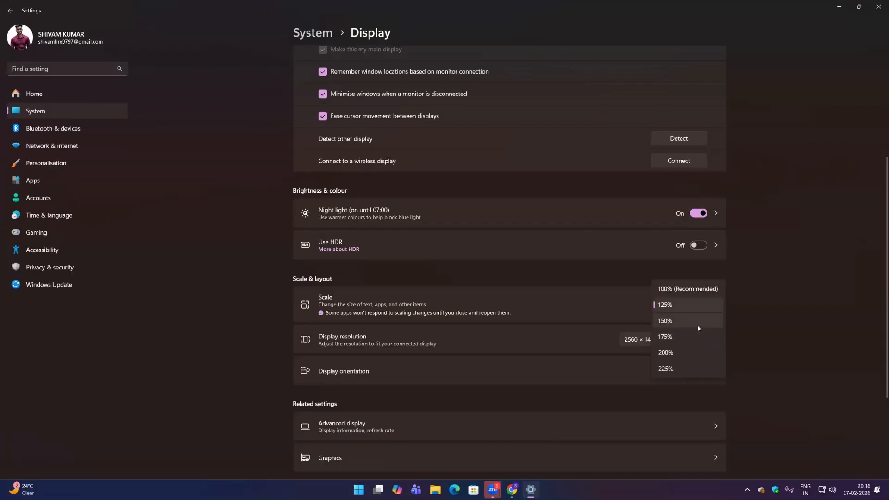
click(697, 326)
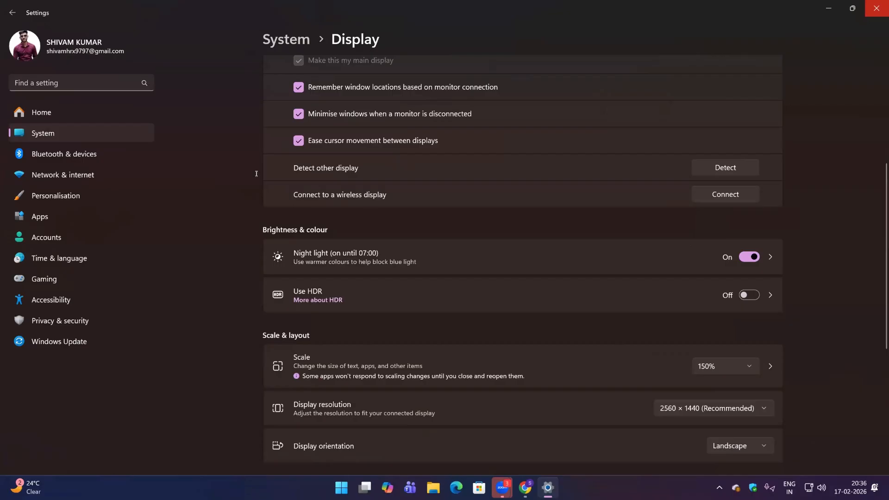
click(873, 10)
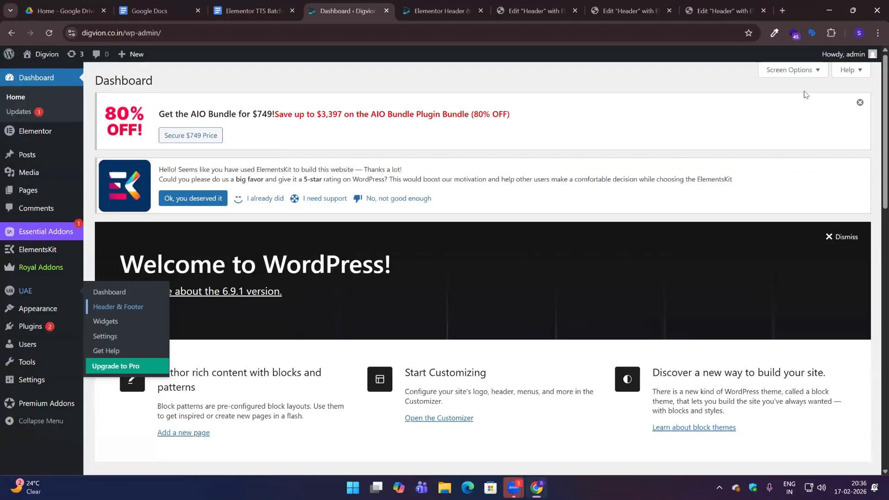
Dismiss the AIO Bundle notice on the WordPress dashboard and open Elementor's editor settings.
click(860, 103)
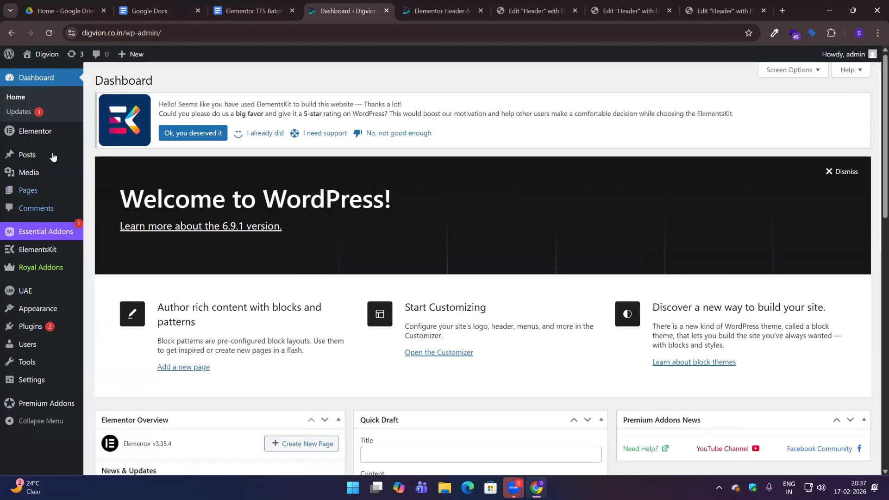
mouse_move(53, 157)
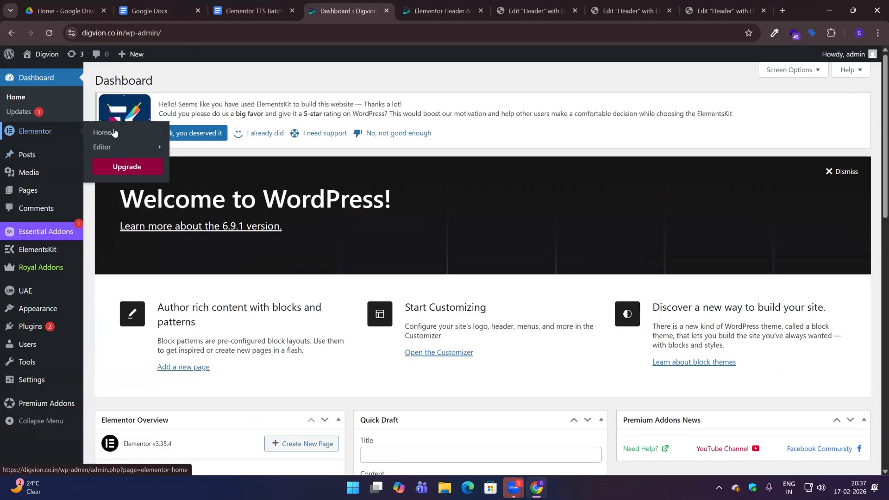
click(40, 132)
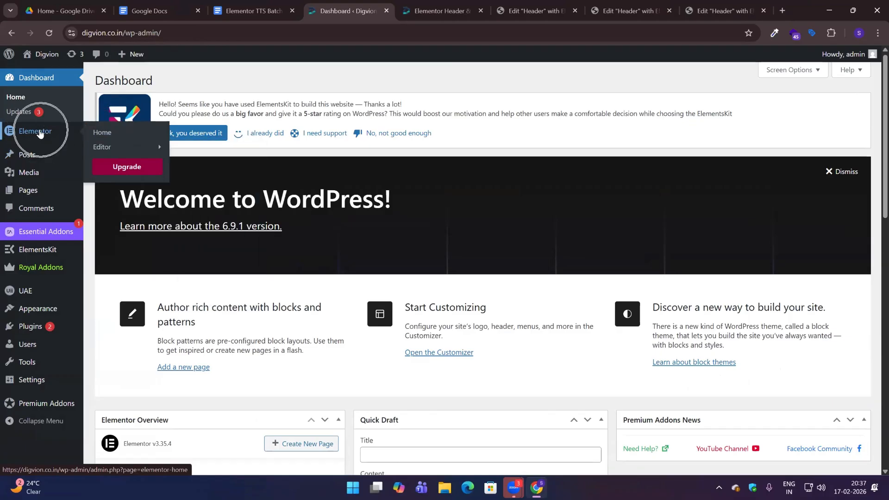
mouse_move(112, 148)
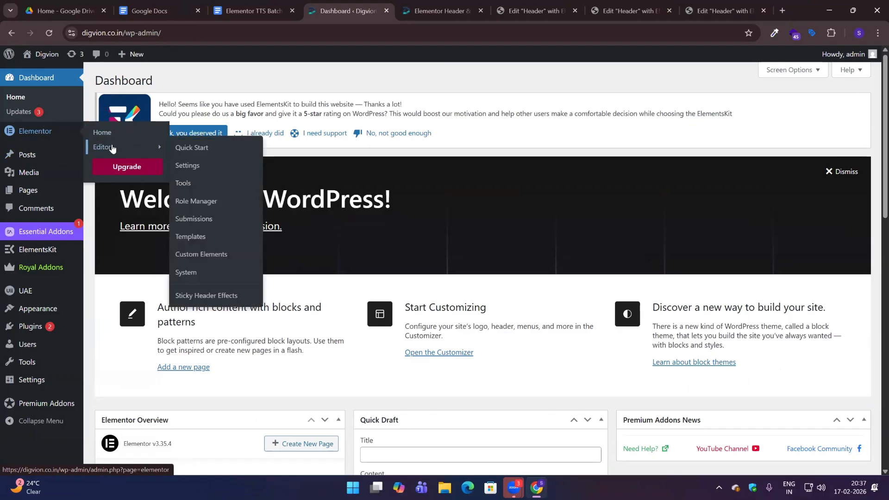
click(207, 173)
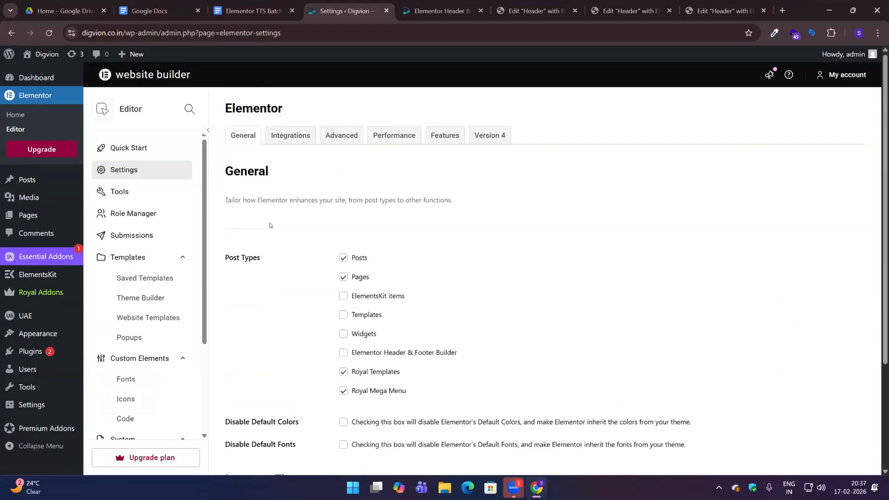
Set the Container feature to Inactive in Elementor's feature settings and save the changes.
click(244, 138)
click(341, 135)
click(444, 138)
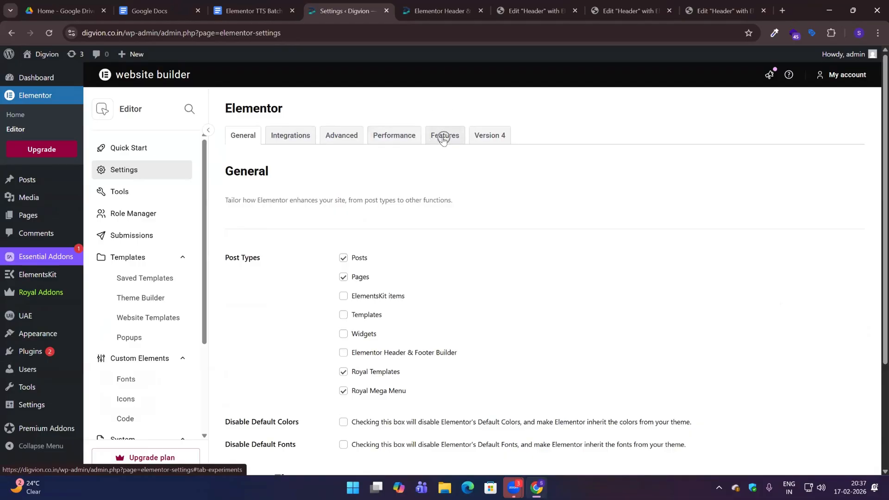
scroll(296, 321, down, 7)
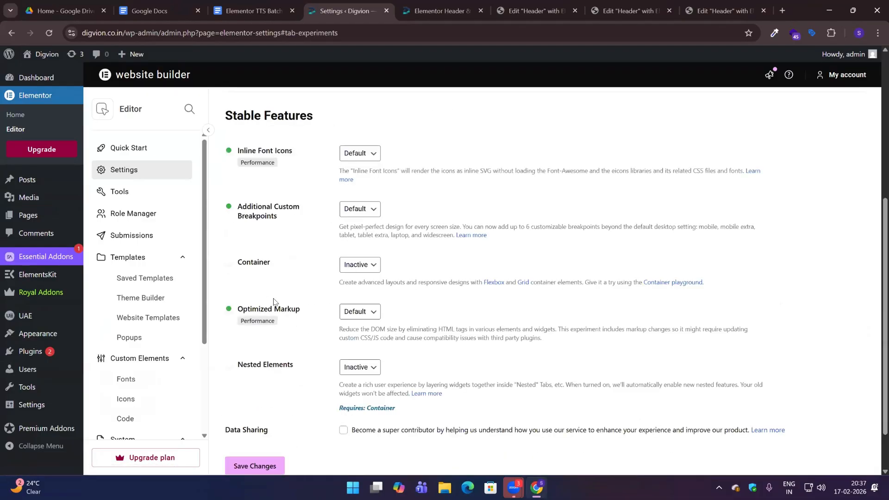
click(270, 262)
click(377, 267)
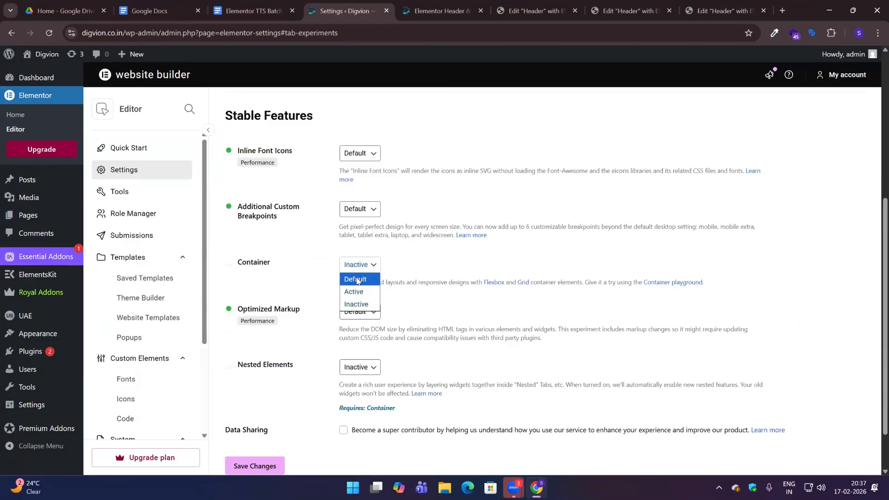
click(357, 304)
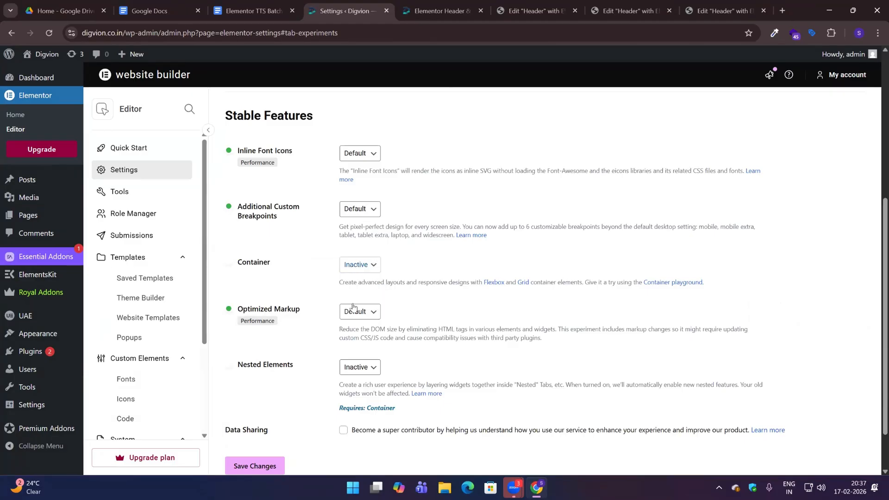
click(270, 467)
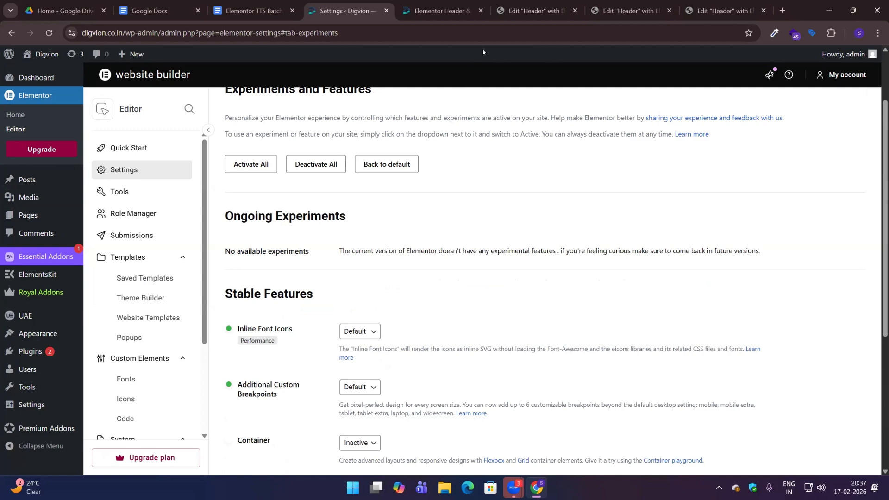
Open the Customizer for the site's active theme.
click(440, 10)
click(341, 9)
scroll(53, 307, down, 3)
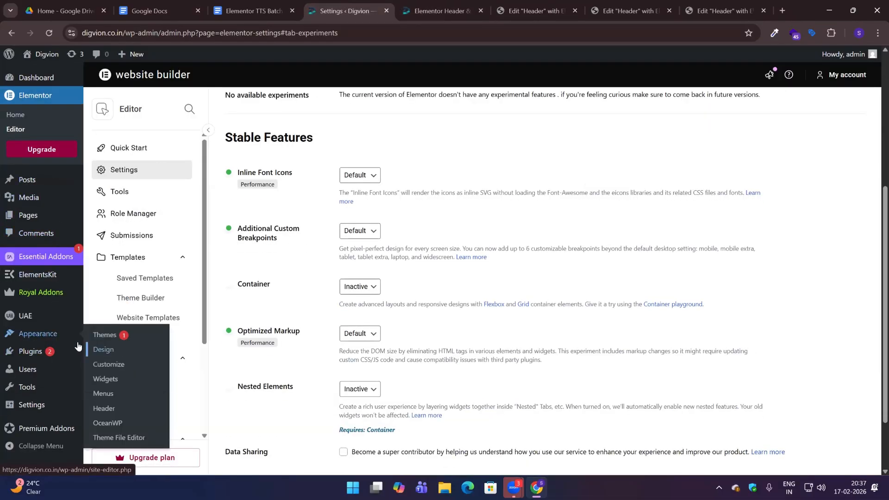
mouse_move(78, 337)
click(115, 364)
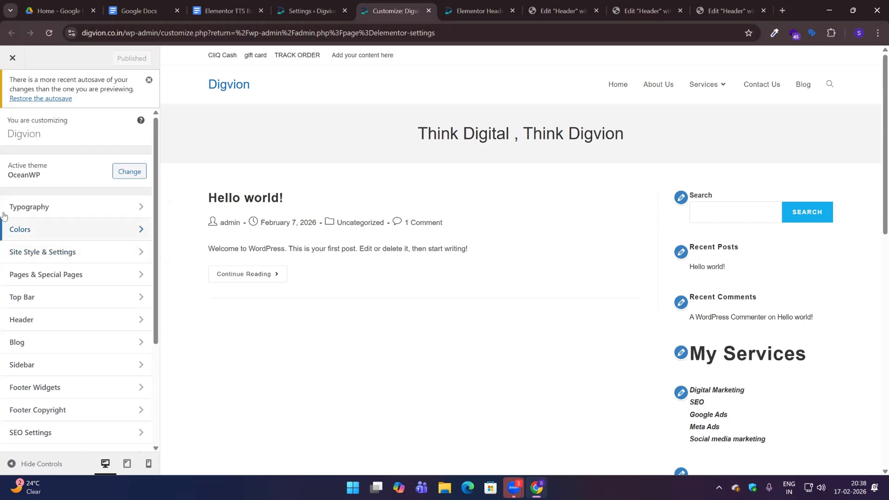
Open the Default Sidebar widget area for editing in the Customizer.
scroll(63, 296, down, 3)
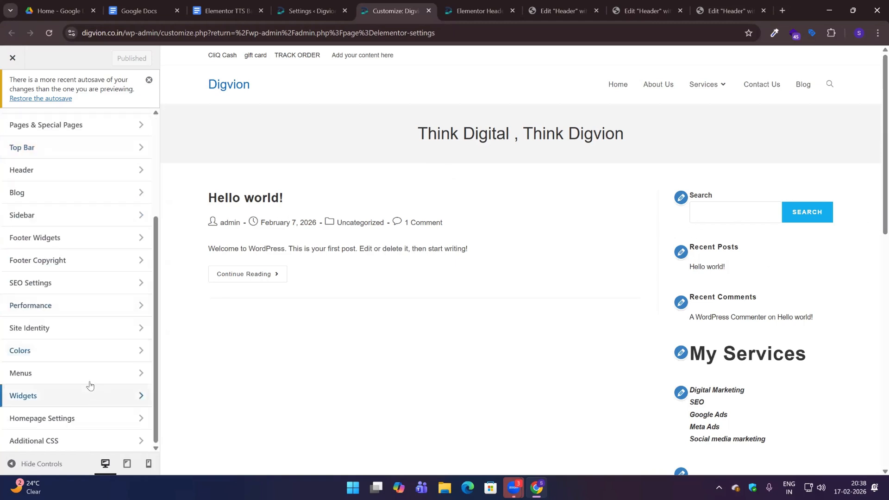
click(62, 398)
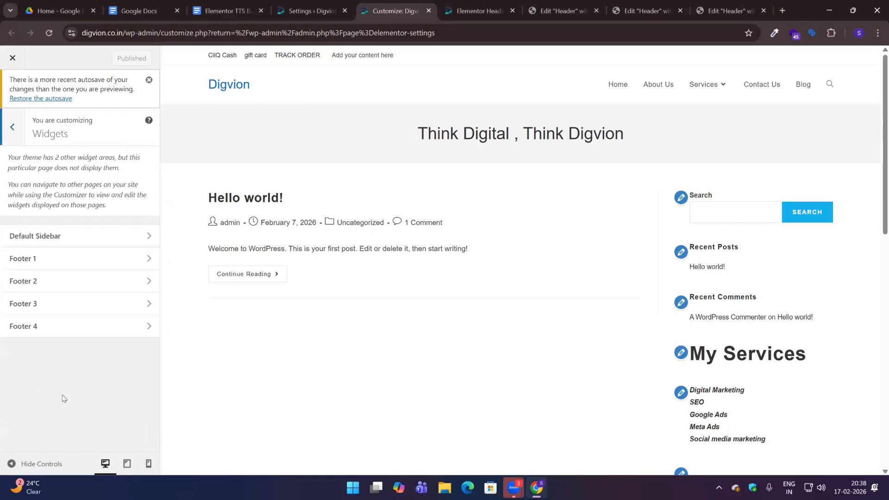
click(118, 237)
Add a Heading block reading "My Services" at the end of the Default Sidebar, below the images.
scroll(65, 417, down, 10)
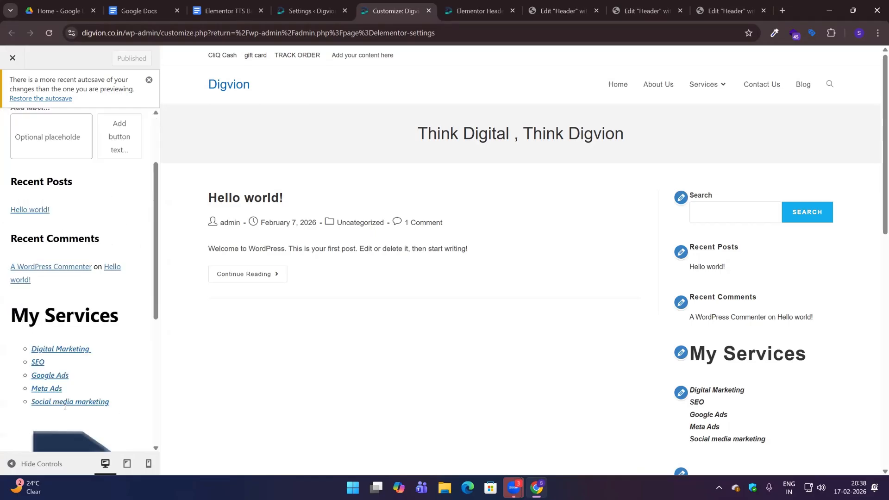
click(65, 422)
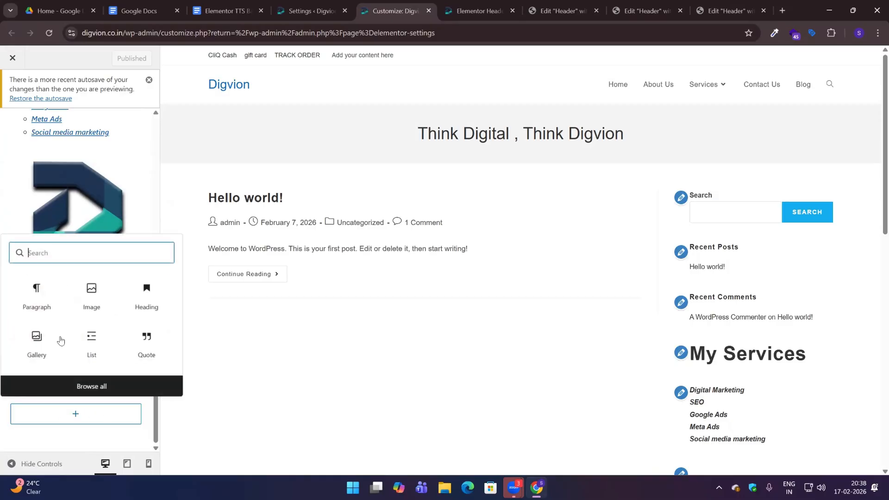
click(166, 303)
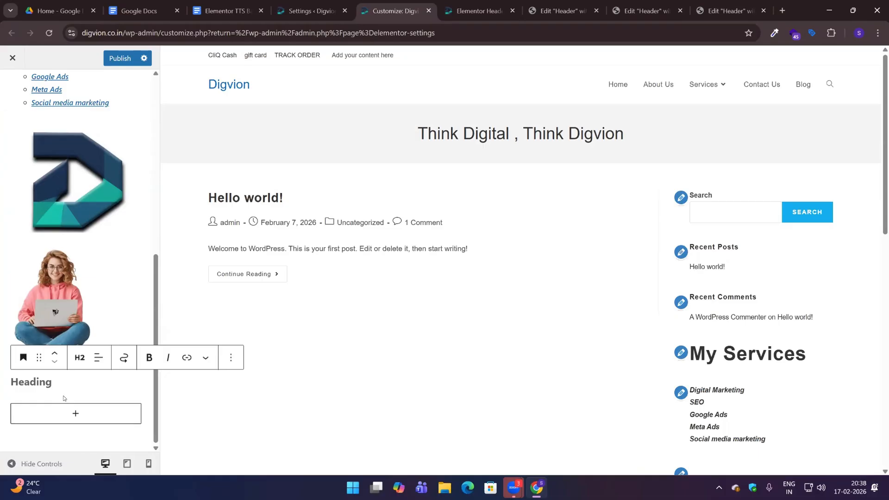
text(My Services)
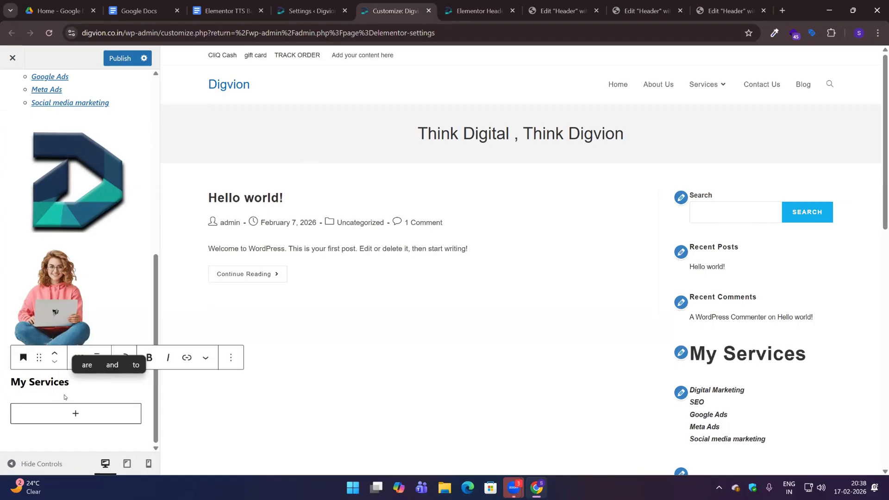
Add a bulleted list under the new heading with the items SEO, Google Ads, Meta Ads and Website Design.
click(60, 420)
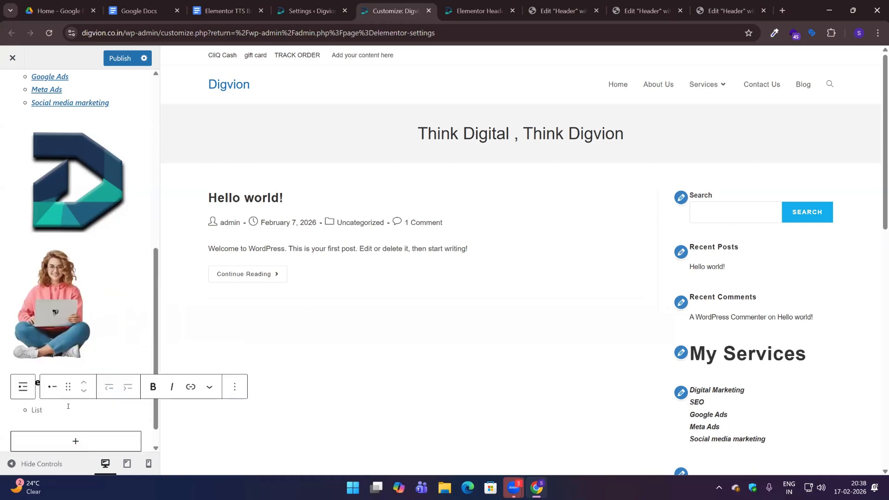
text(SEO)
key(Return)
text(Google Ads)
key(Return)
text(Meta Ads)
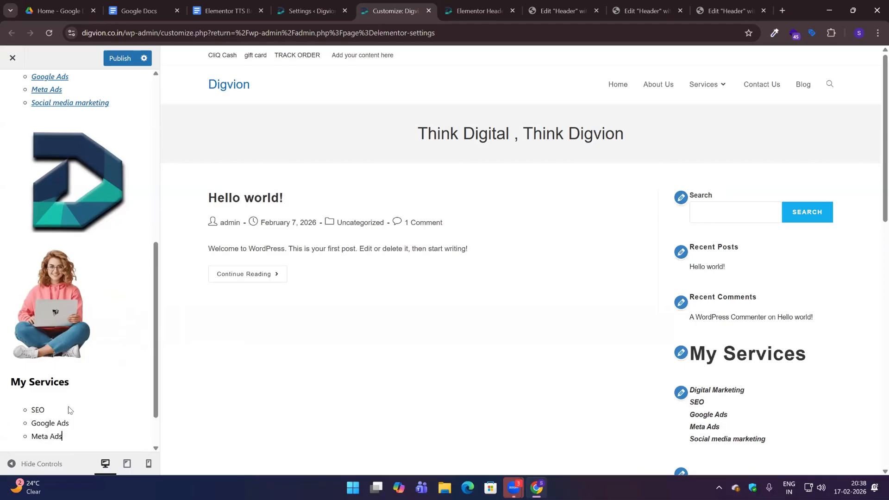
key(Return)
text(Website Des)
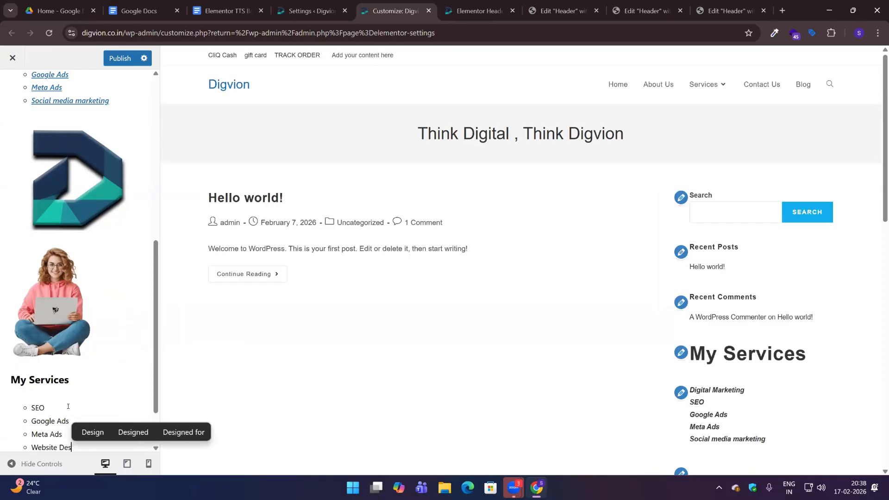
text(ign)
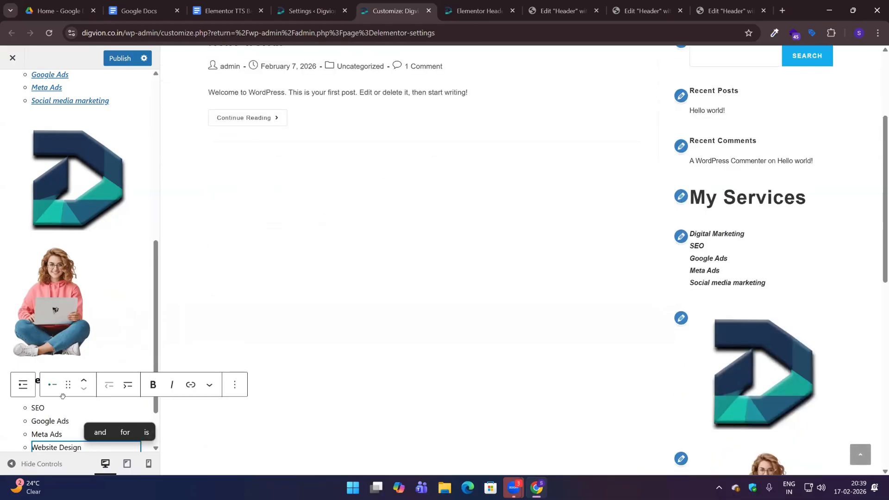
Open the link entry for the word SEO in the new services list.
double_click(39, 407)
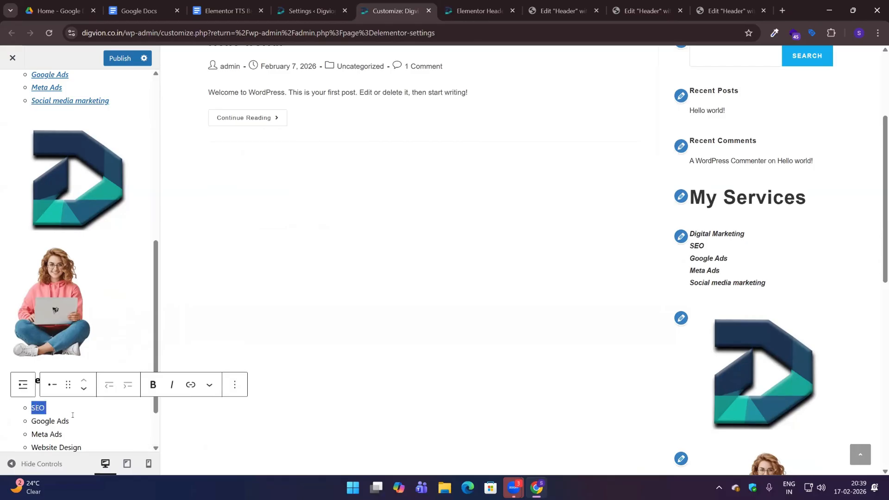
click(190, 385)
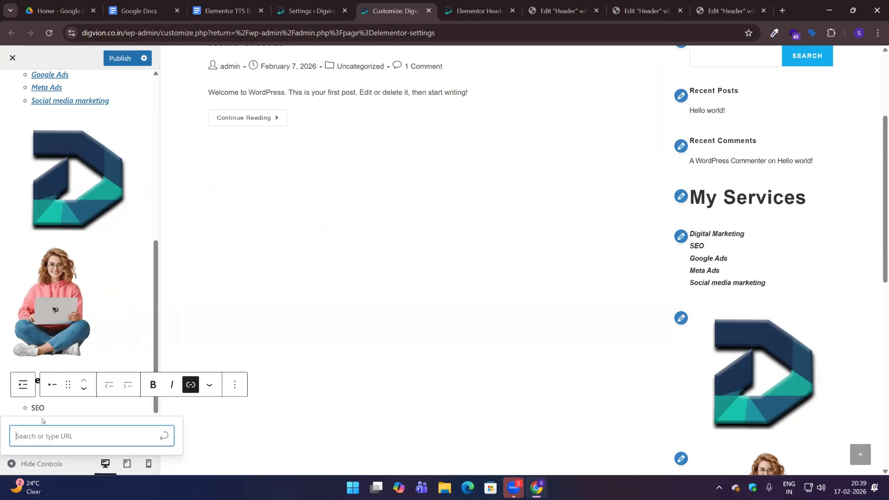
click(44, 438)
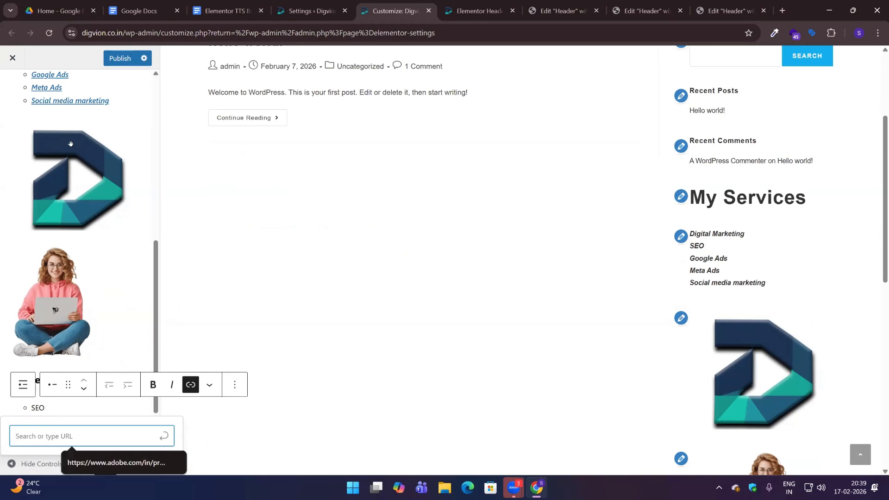
click(126, 29)
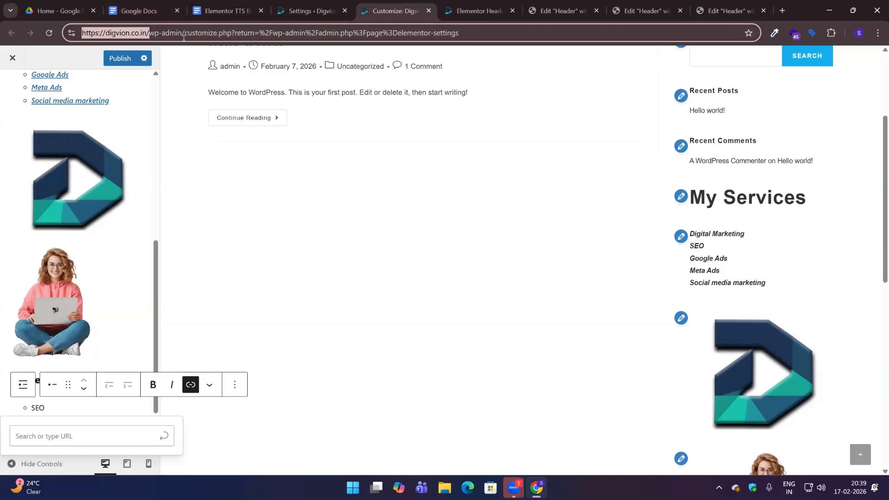
key(ctrl+c)
key(ctrl+t)
key(ctrl+v)
key(Return)
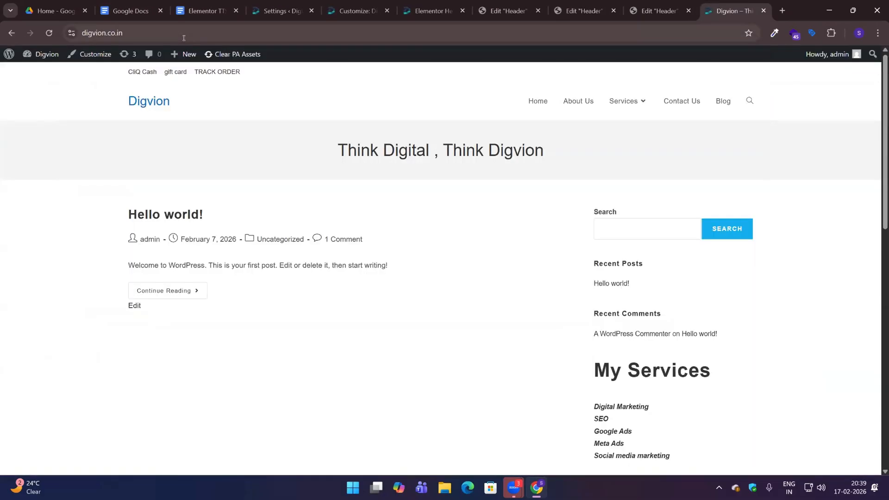
Reorder the Customizer's browser tab beside the live Digvion site's tab and switch back to the live site.
drag(356, 11, 657, 11)
mouse_move(240, 32)
mouse_down()
mouse_move(460, 32)
mouse_move(81, 32)
mouse_move(482, 34)
mouse_move(222, 33)
mouse_move(414, 41)
mouse_move(246, 32)
mouse_up()
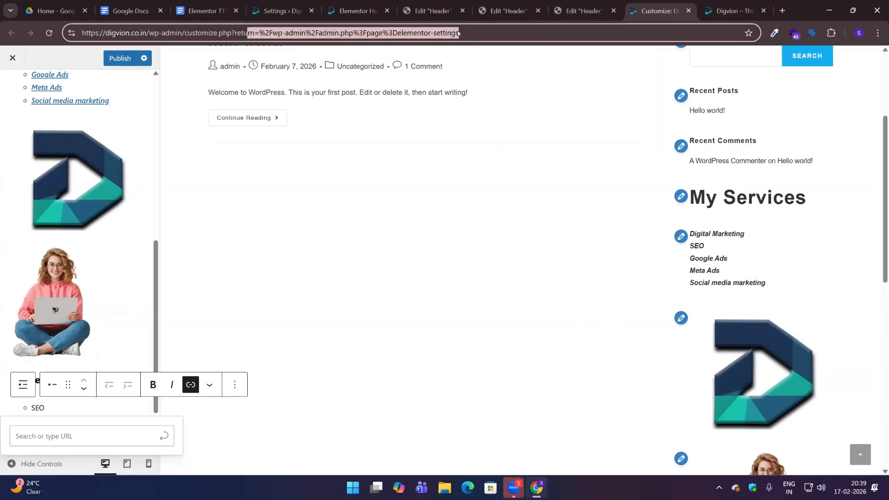
click(736, 11)
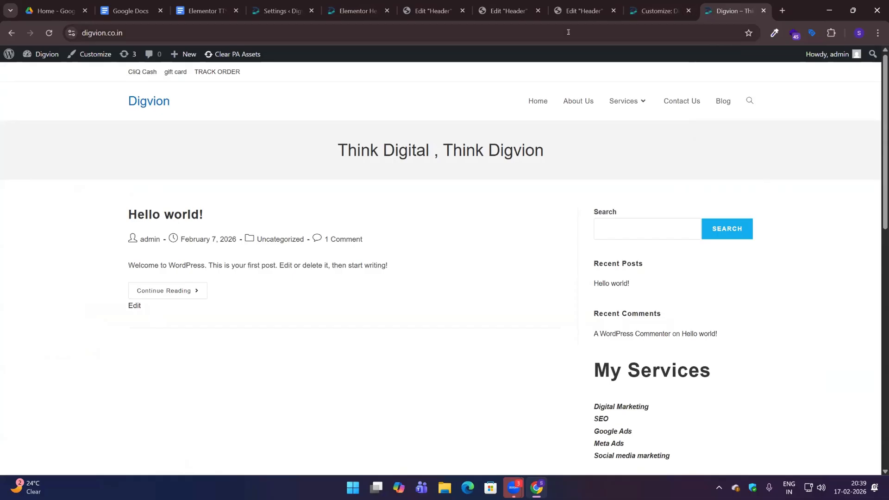
mouse_move(636, 105)
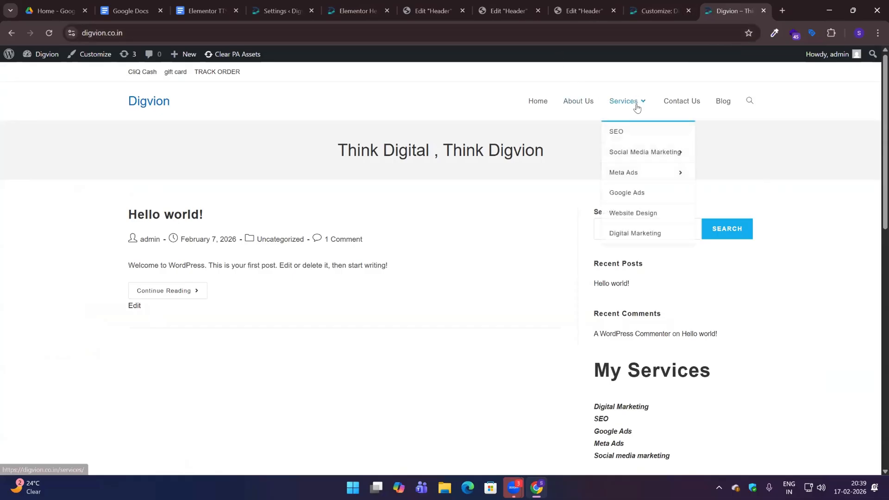
click(628, 130)
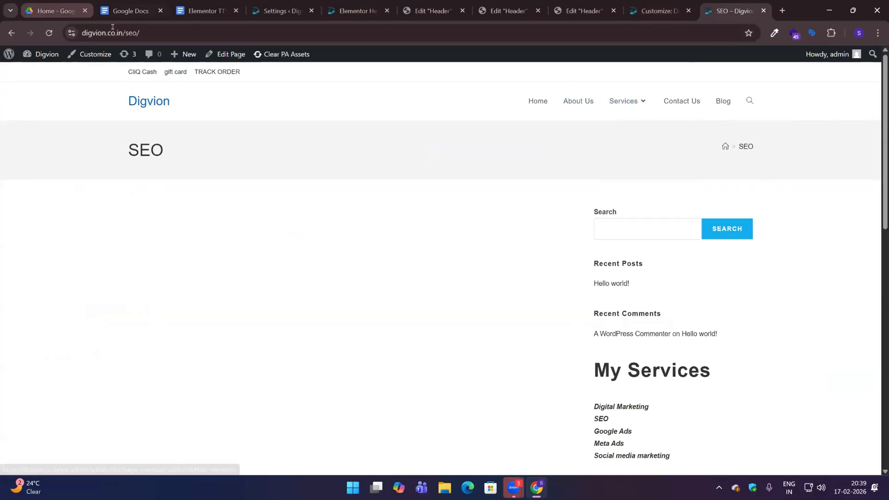
click(142, 29)
drag(143, 29, 86, 30)
drag(226, 32, 84, 33)
key(ctrl+c)
key(ctrl+shift+Tab)
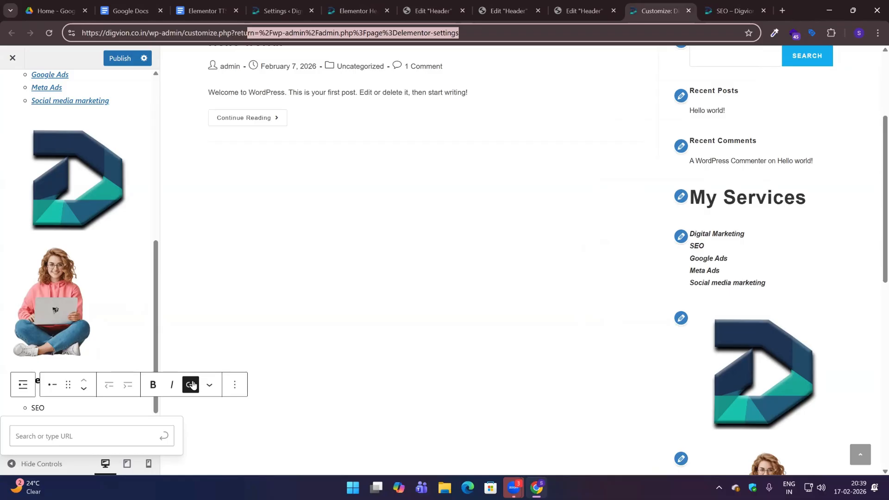
click(163, 443)
key(ctrl+v)
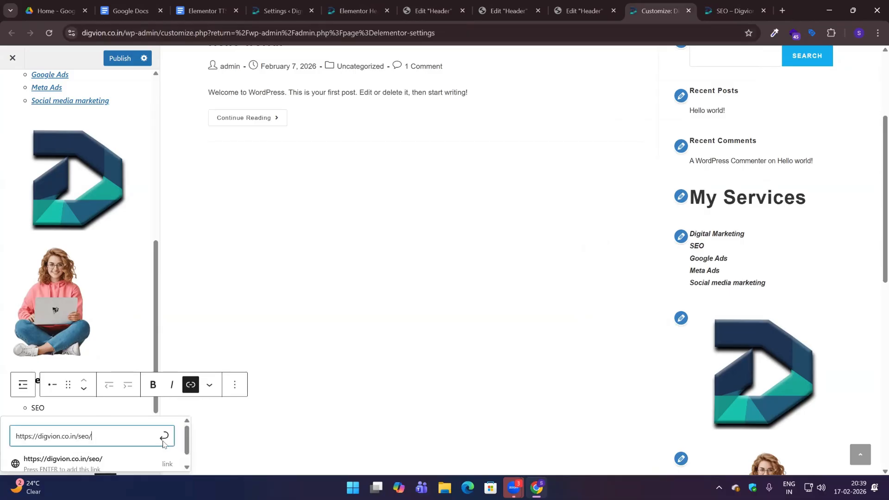
click(163, 437)
click(63, 406)
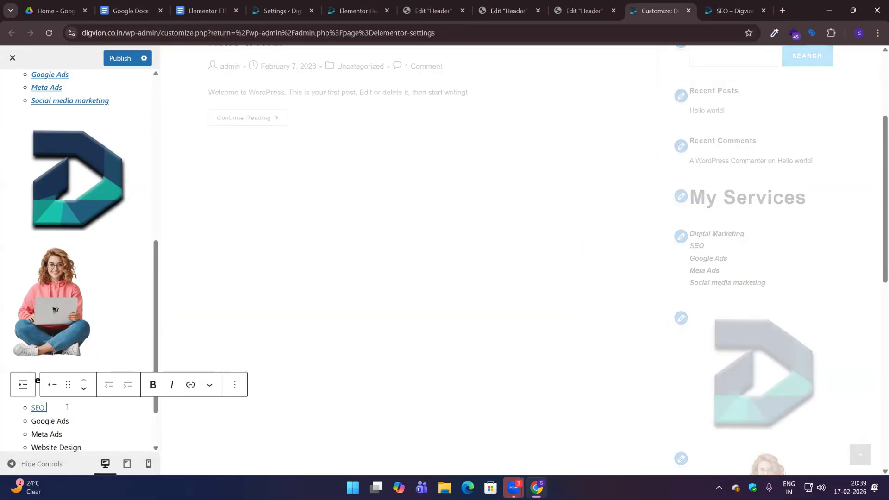
scroll(62, 407, down, 2)
scroll(768, 372, down, 3)
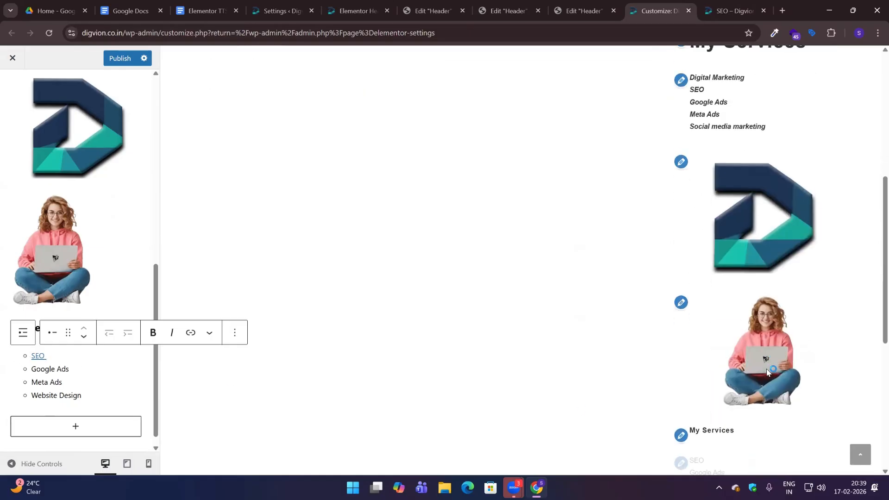
scroll(768, 373, down, 5)
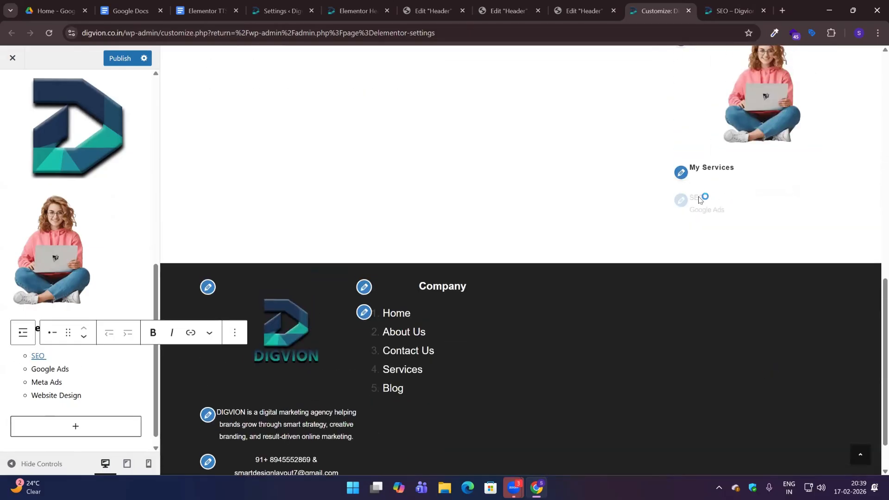
Link the Google Ads list item to digvion.co.in/google-ads/, copying the address from that service page on the live site.
drag(31, 369, 93, 371)
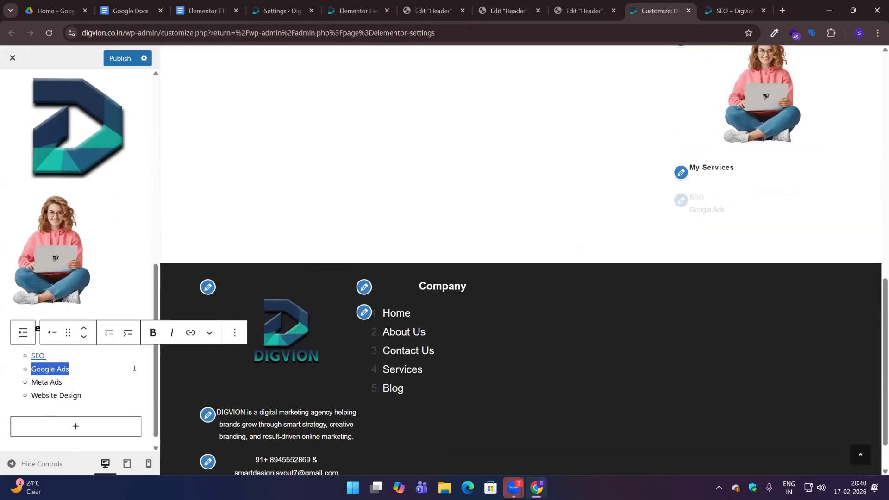
click(190, 333)
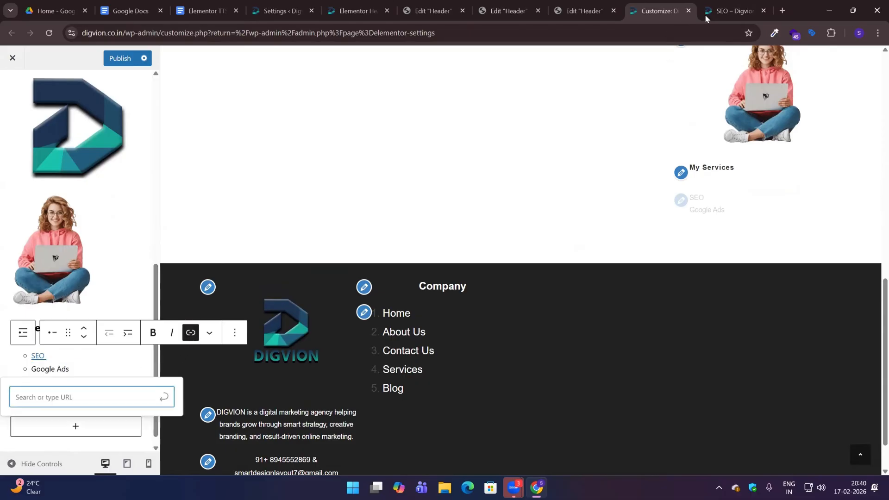
click(736, 11)
mouse_move(623, 101)
mouse_move(633, 176)
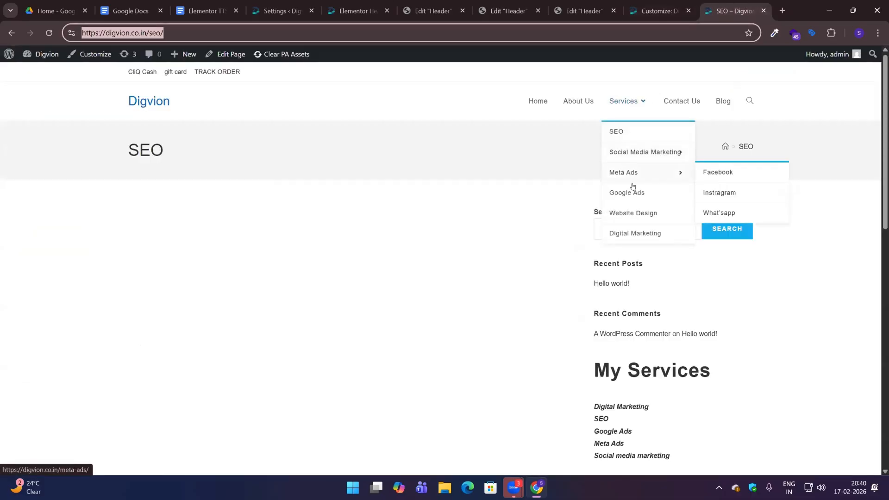
click(630, 192)
click(195, 35)
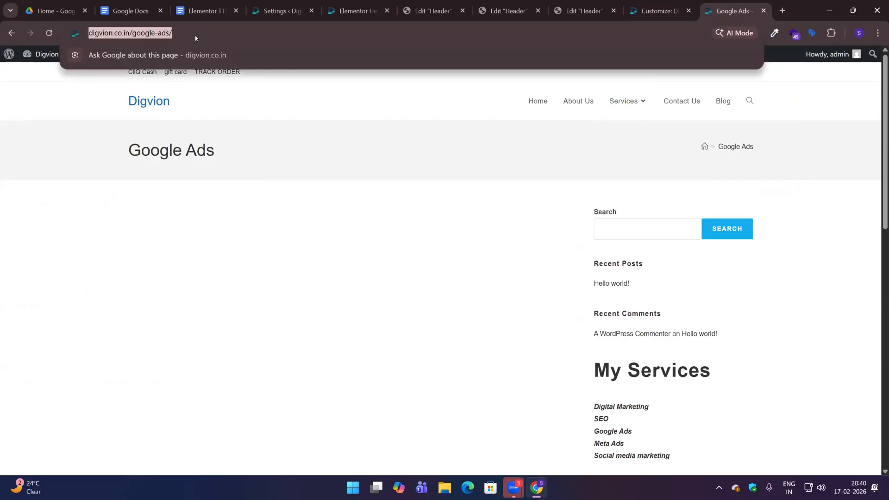
key(ctrl+c)
key(ctrl+shift+Tab)
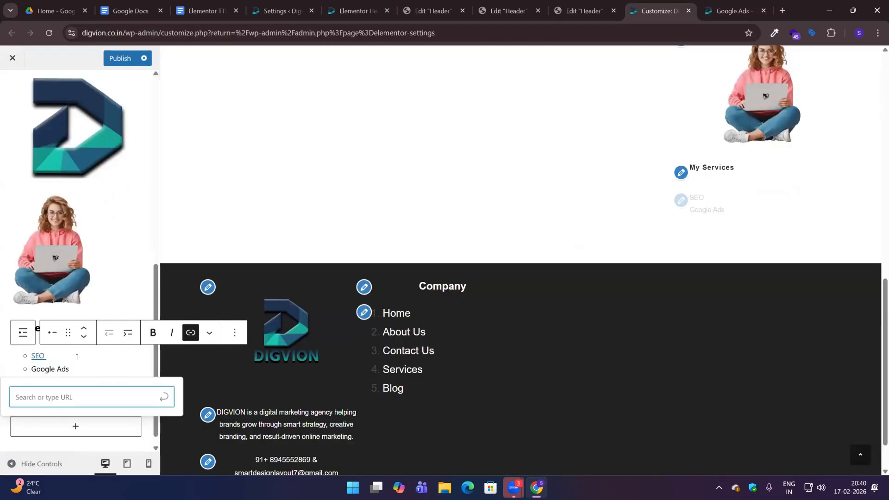
key(ctrl+v)
key(Return)
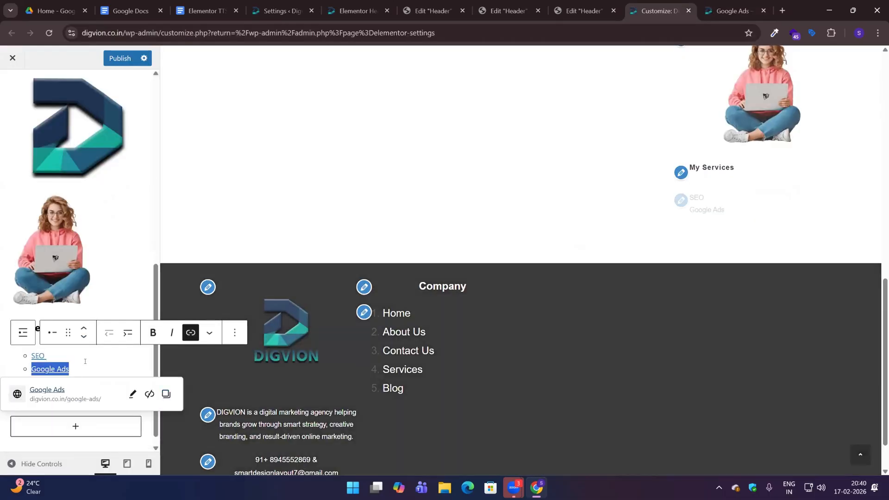
key(Escape)
Open the link entry for the Meta Ads list item and bring up the Meta Ads page on the live site.
drag(62, 382, 31, 382)
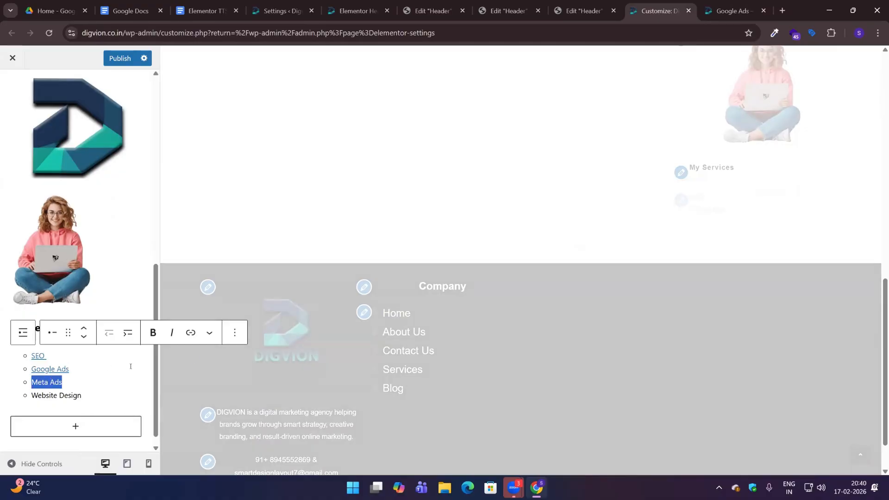
click(190, 333)
key(ctrl+Tab)
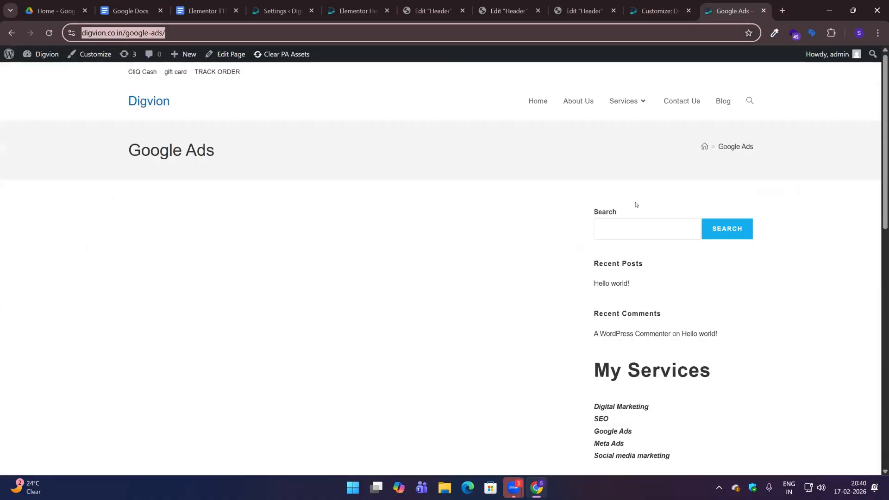
mouse_move(630, 112)
click(637, 172)
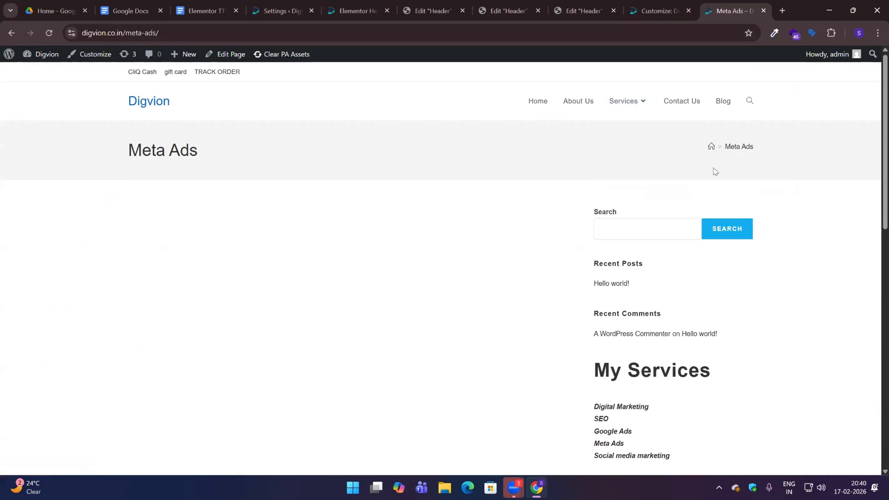
Visit the Facebook subpage under Meta Ads on the live site and return to the Meta Ads page.
mouse_move(607, 109)
mouse_move(660, 169)
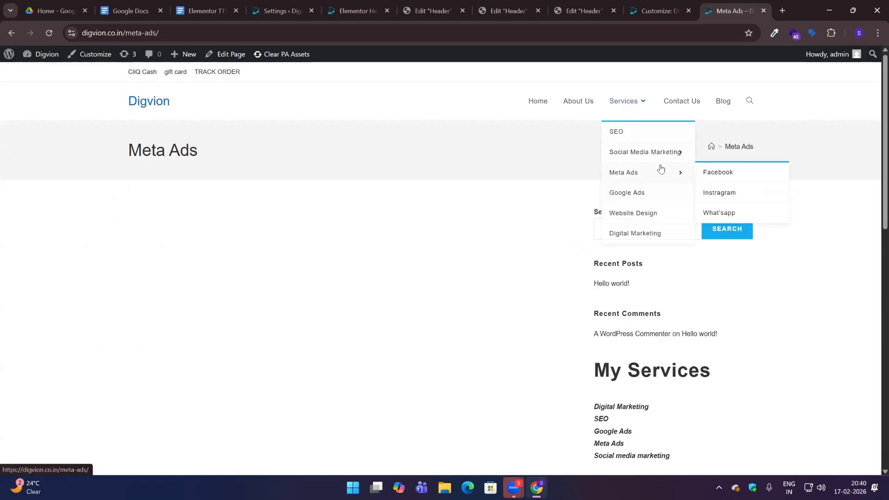
click(737, 175)
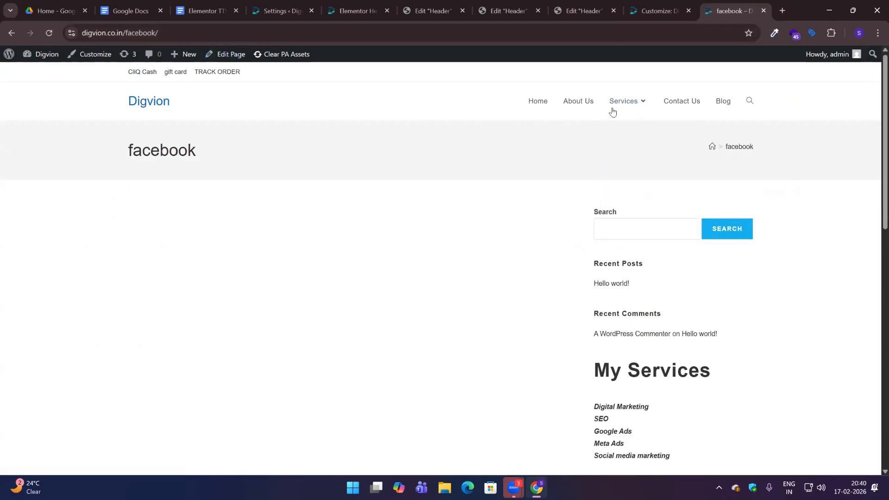
mouse_move(610, 114)
click(622, 173)
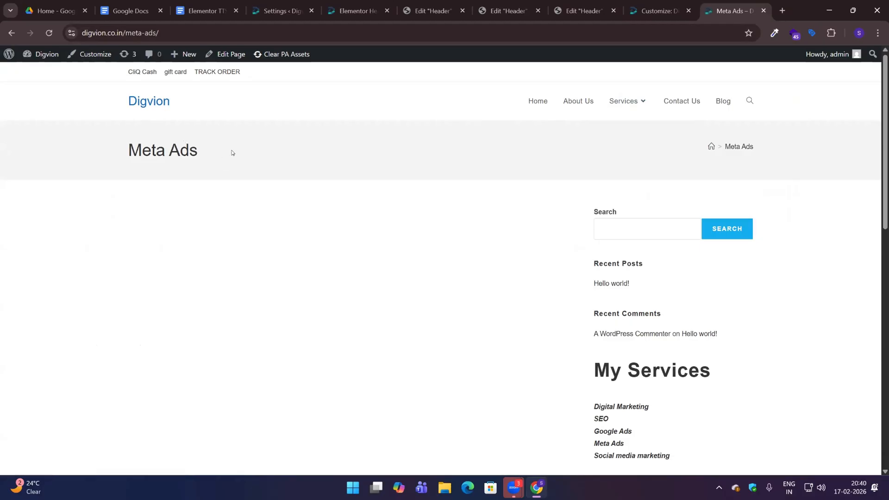
drag(229, 154, 111, 111)
click(159, 34)
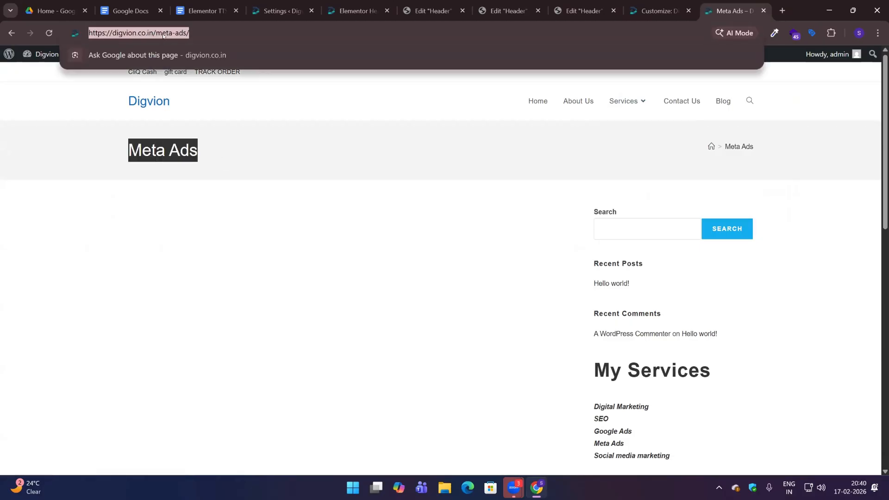
key(ctrl+c)
key(ctrl+shift+Tab)
key(ctrl+v)
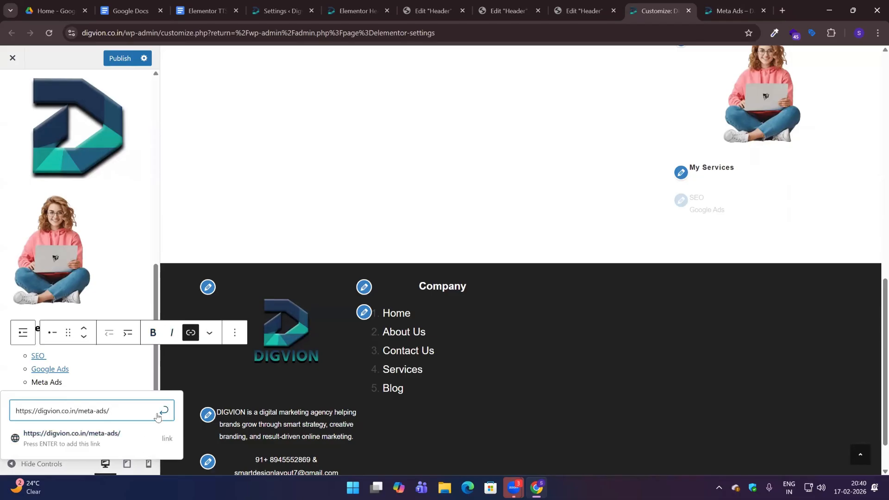
key(Return)
click(101, 383)
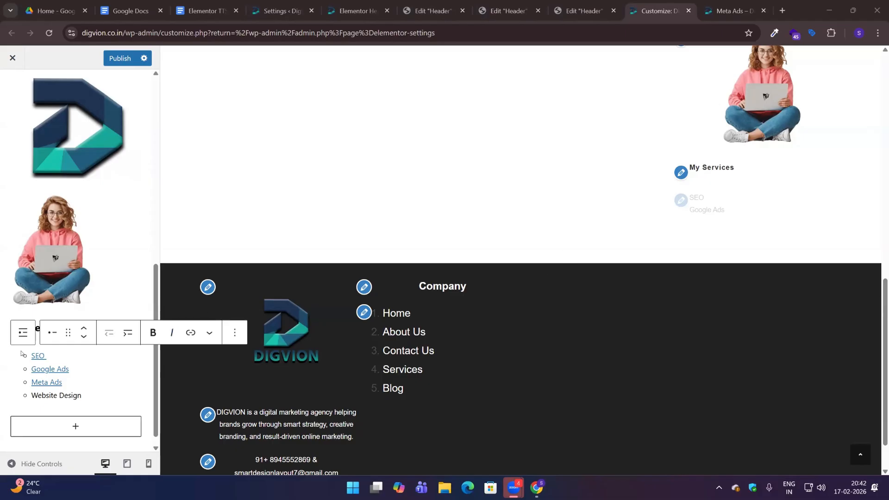
Check the SEO item's link in the services list, and make the Website Design item bold and italic.
double_click(38, 355)
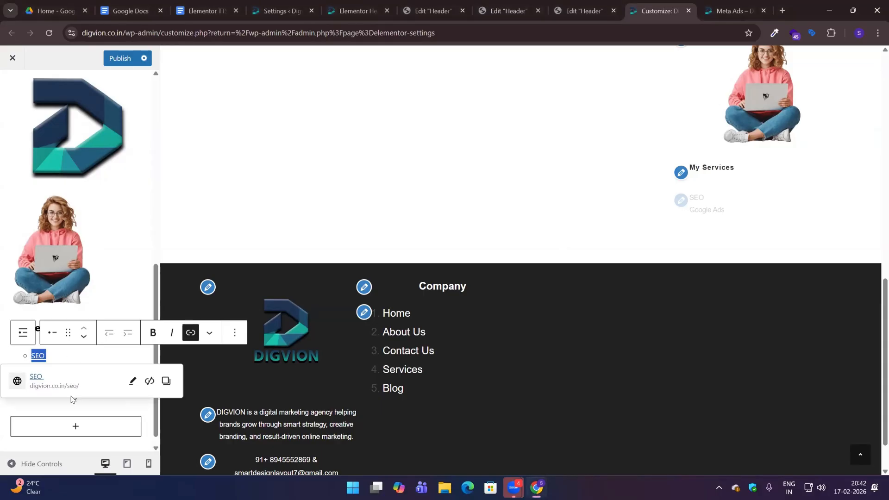
click(86, 407)
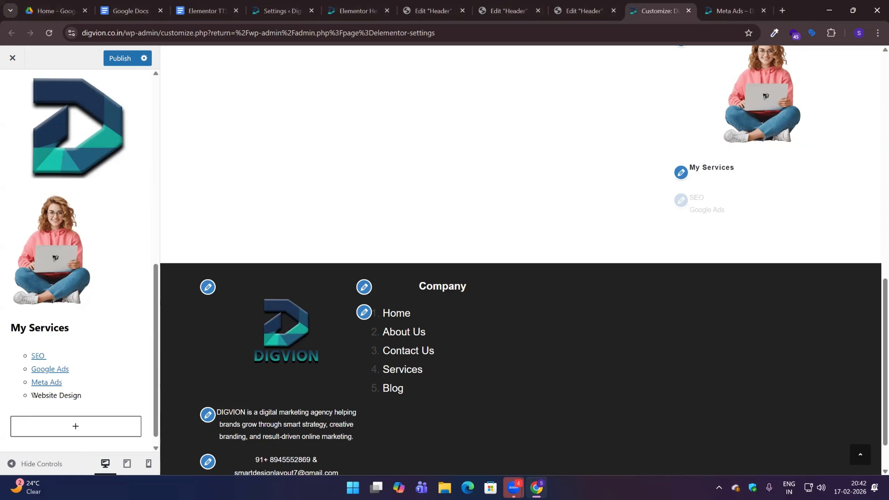
drag(32, 396, 81, 398)
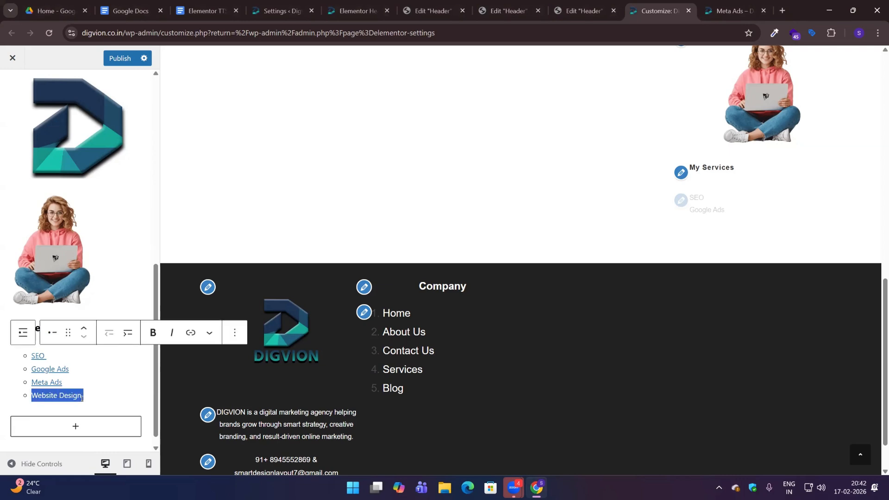
click(153, 333)
click(172, 333)
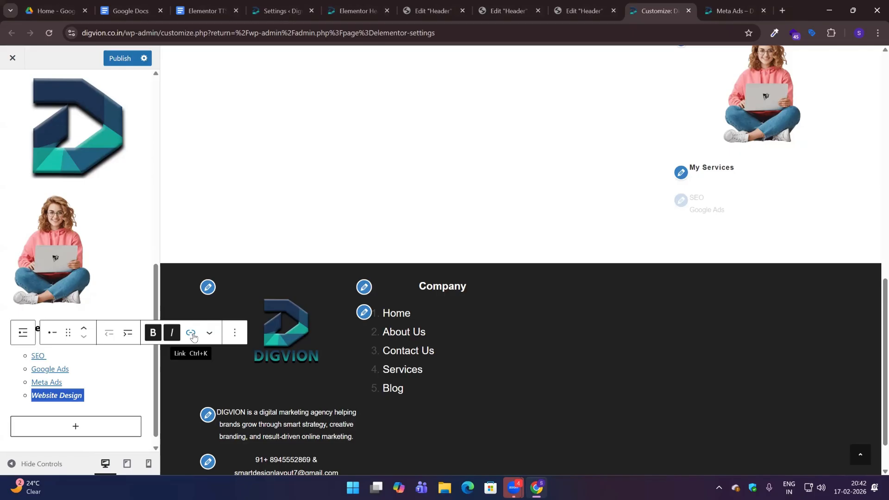
Open the link entry for the Website Design item and bring up the Website Design page on the live site.
click(193, 336)
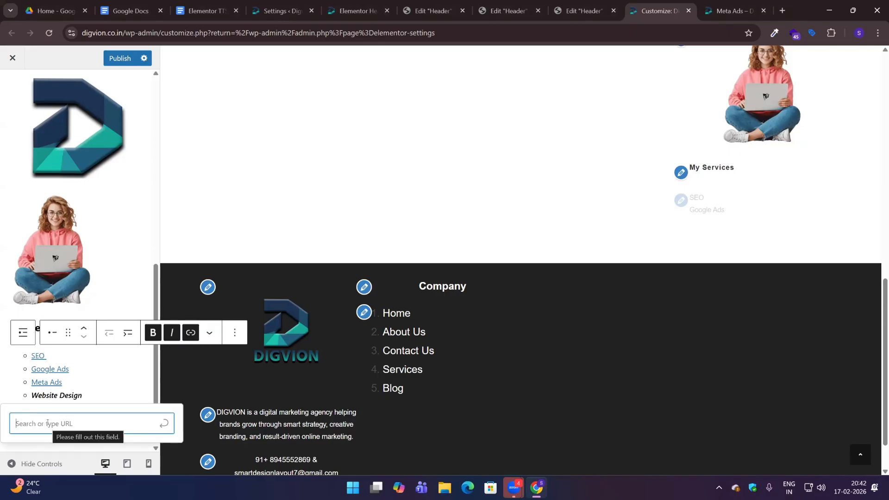
click(746, 9)
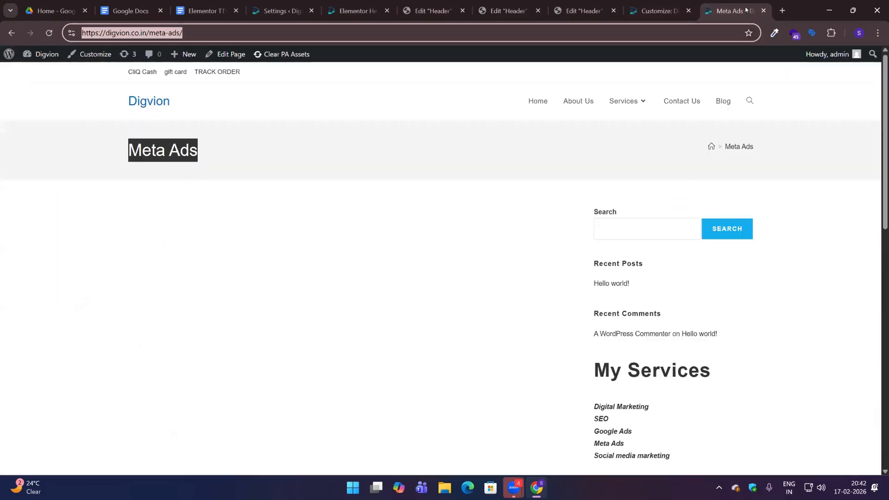
click(209, 29)
mouse_move(609, 100)
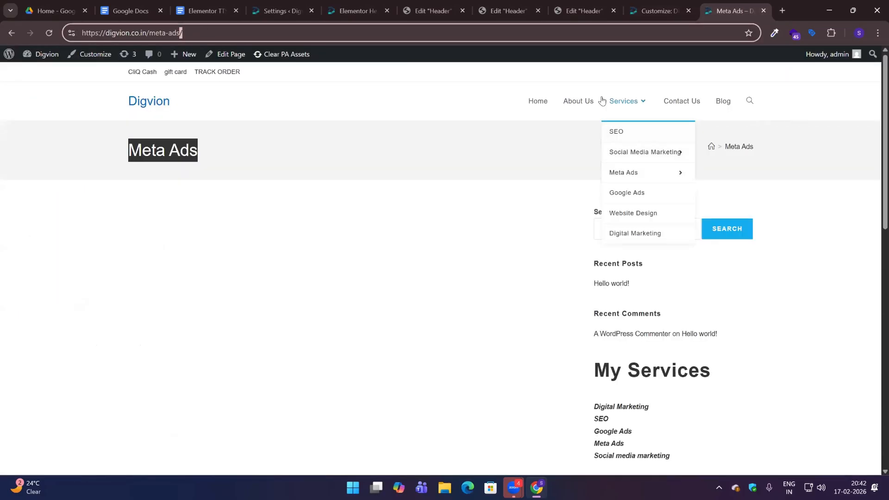
click(629, 214)
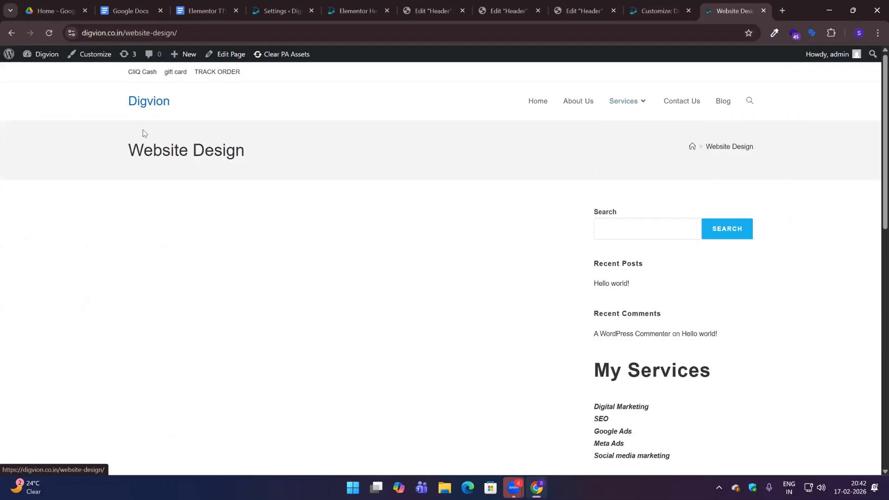
click(268, 35)
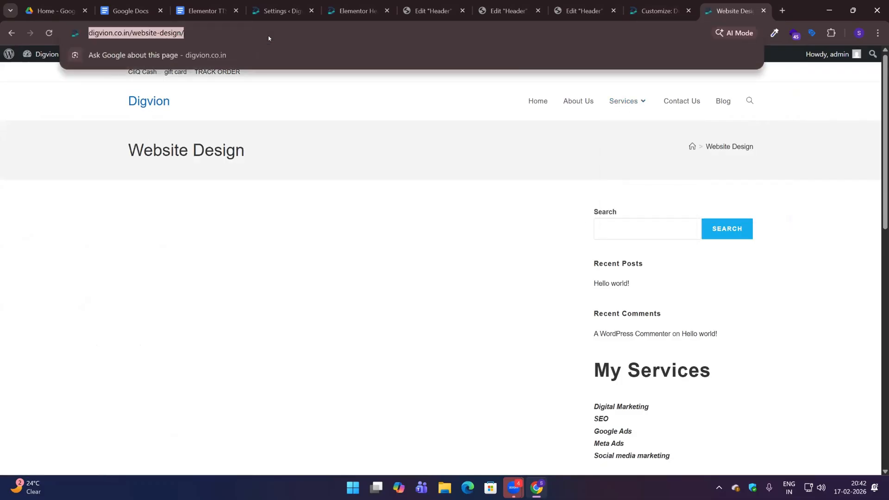
click(276, 31)
key(ctrl+a)
key(ctrl+c)
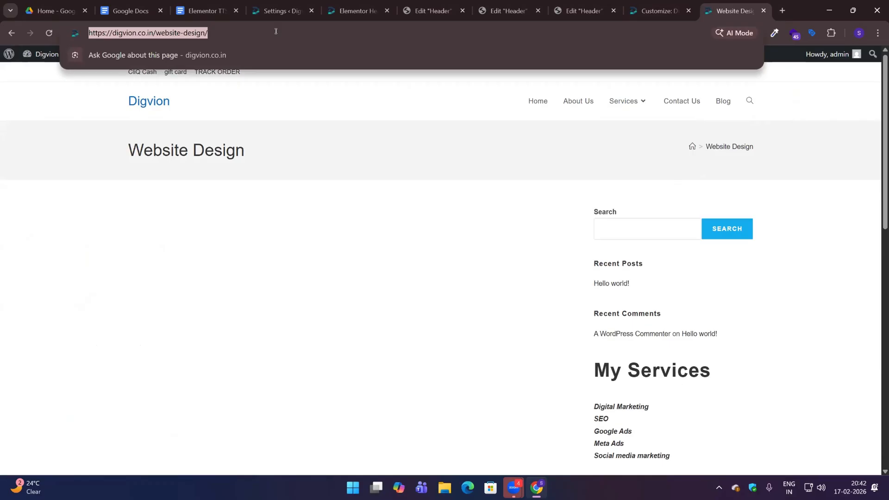
key(ctrl+shift+Tab)
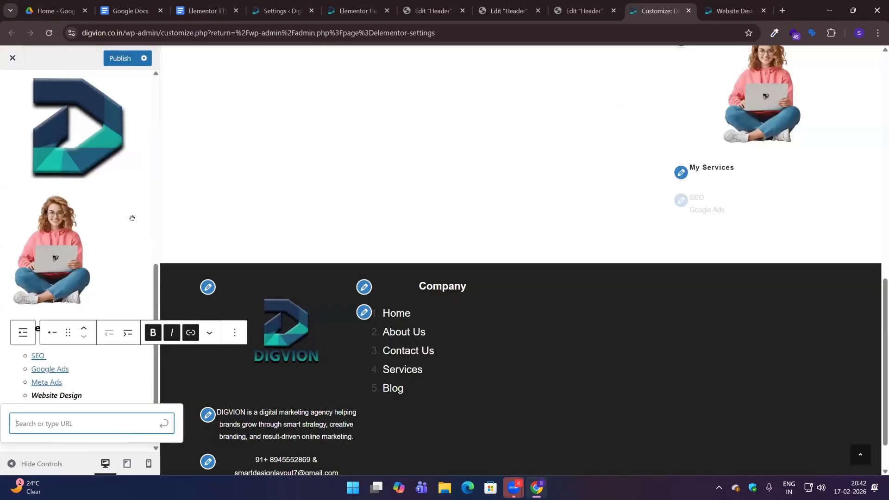
key(ctrl+v)
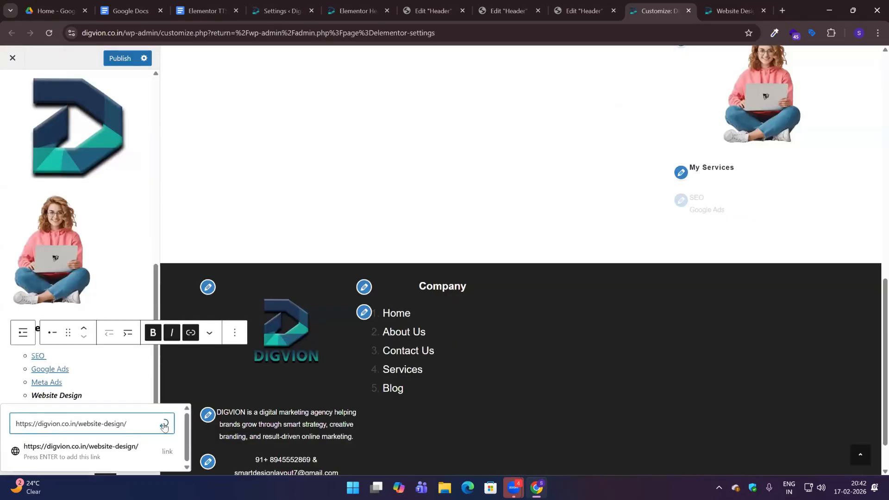
key(Return)
click(94, 394)
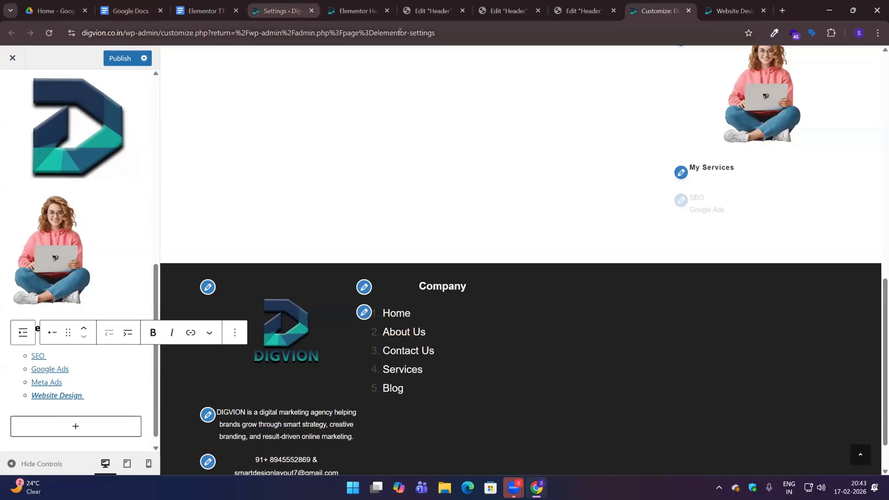
Compare the Website Design item's link in the services list with the address of the live Website Design page.
click(430, 28)
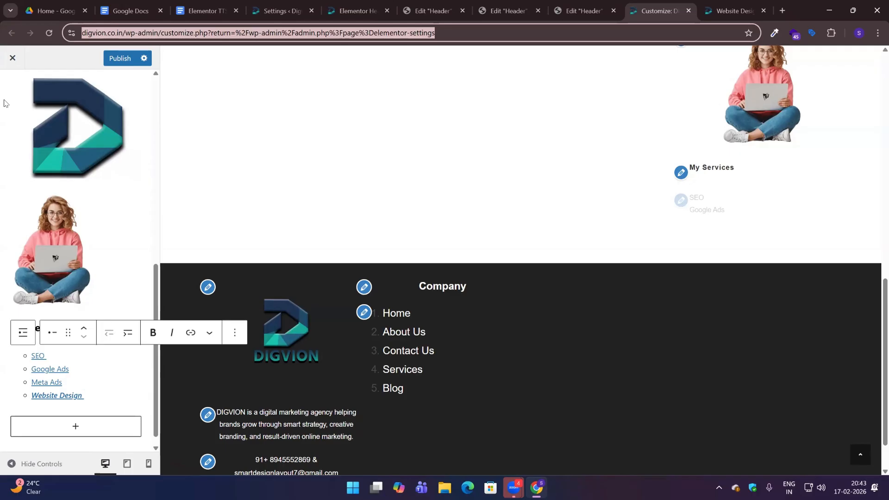
click(732, 8)
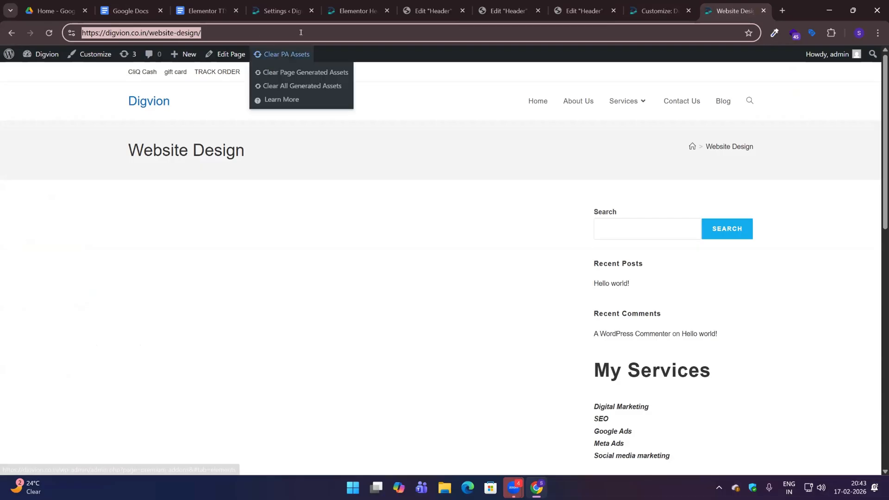
mouse_move(638, 103)
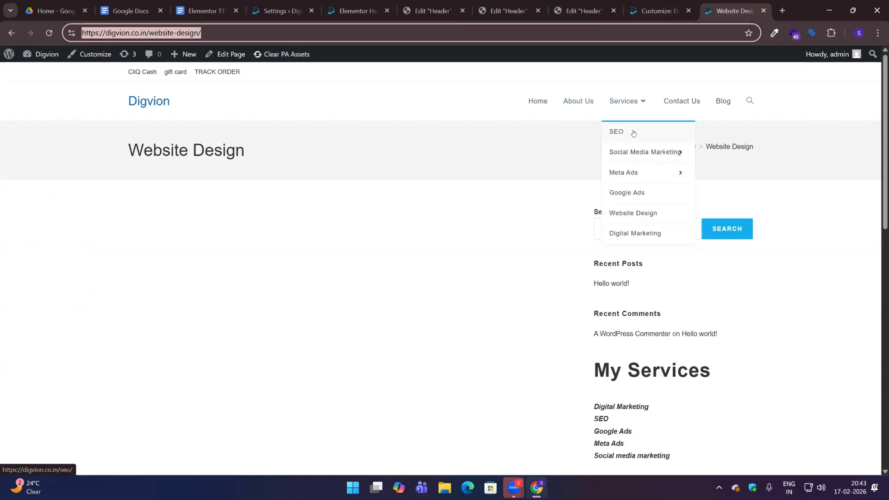
click(550, 28)
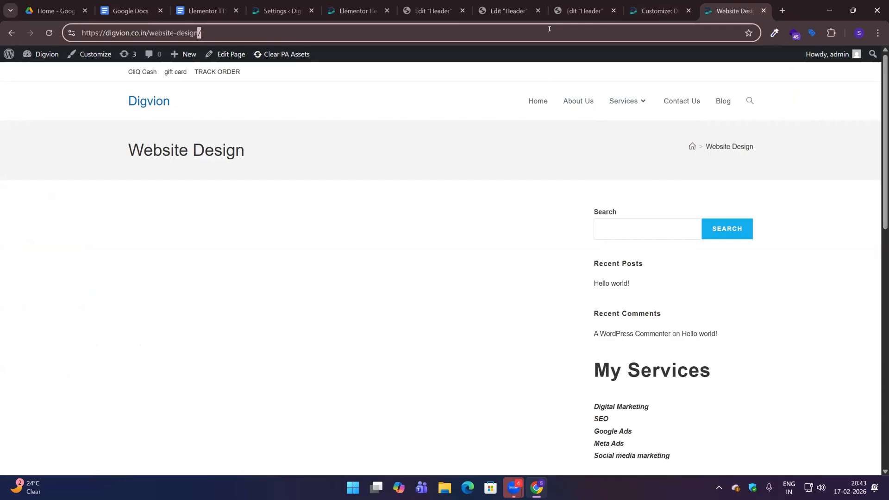
key(ctrl+shift+Tab)
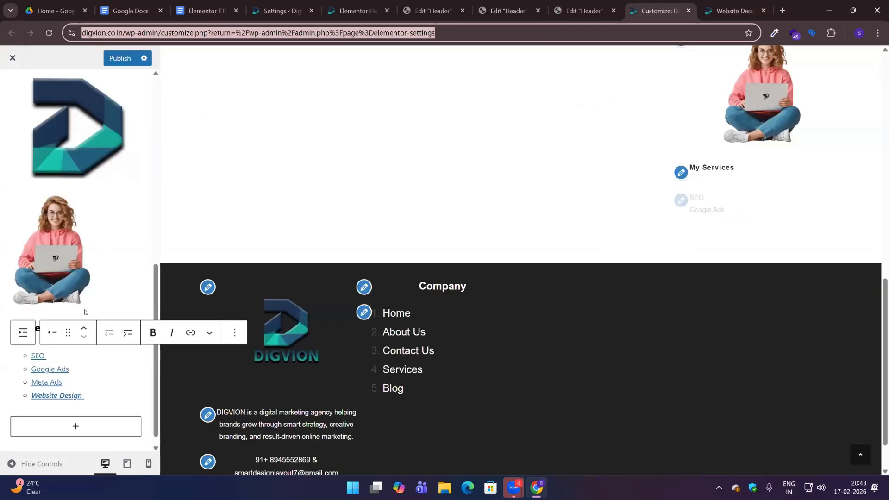
triple_click(63, 394)
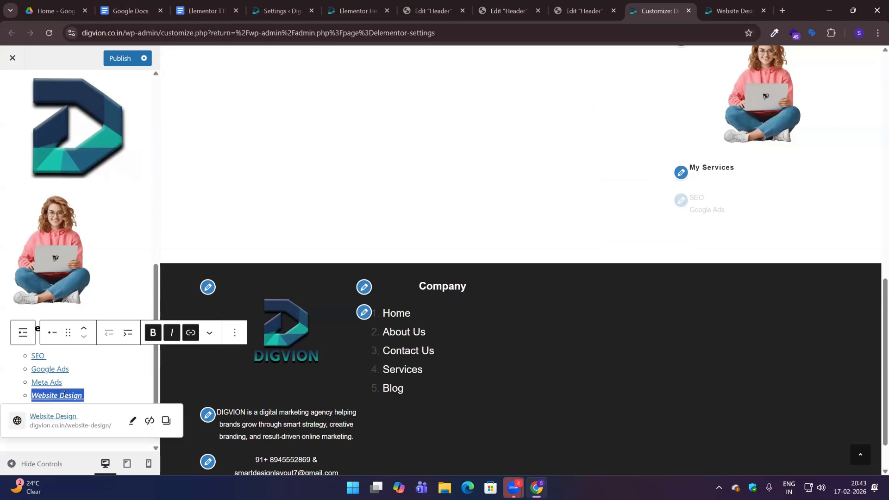
click(196, 329)
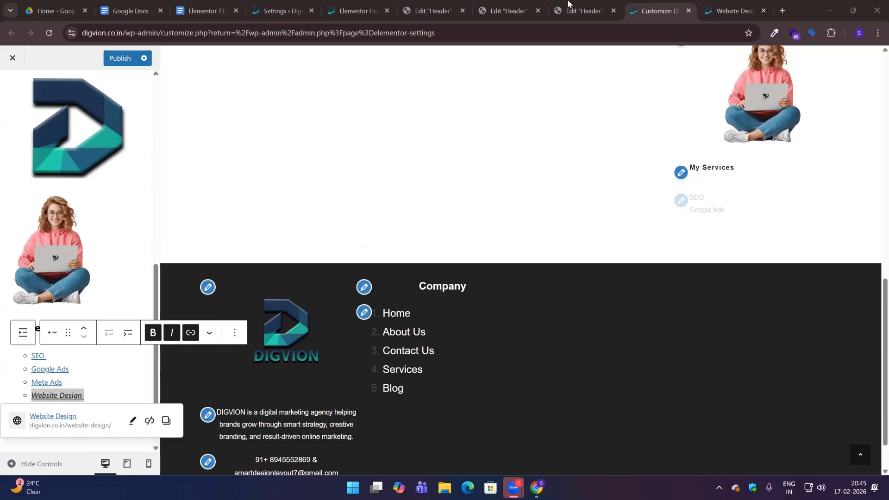
Set the Container feature to Inactive in the Elementor settings and save the changes.
click(427, 9)
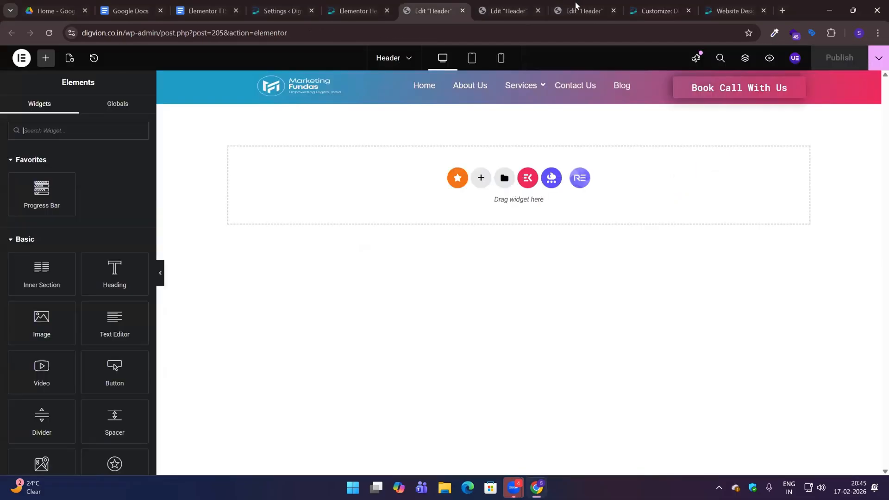
click(602, 10)
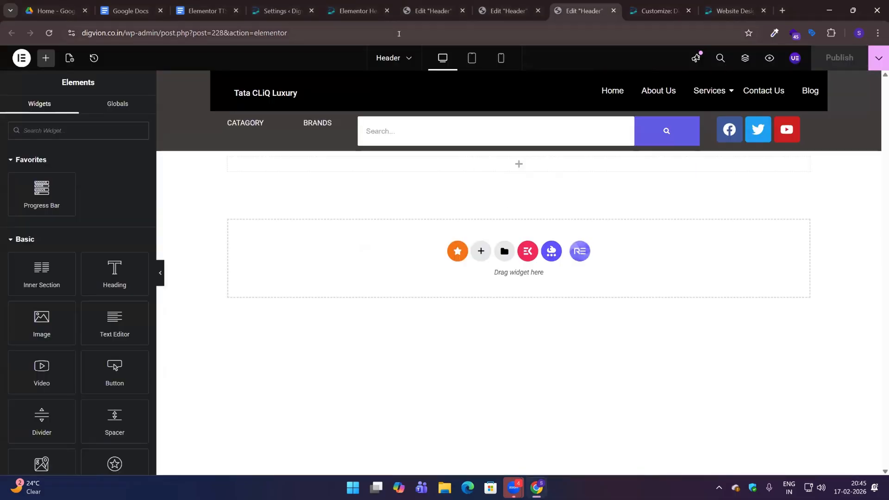
click(343, 10)
click(273, 9)
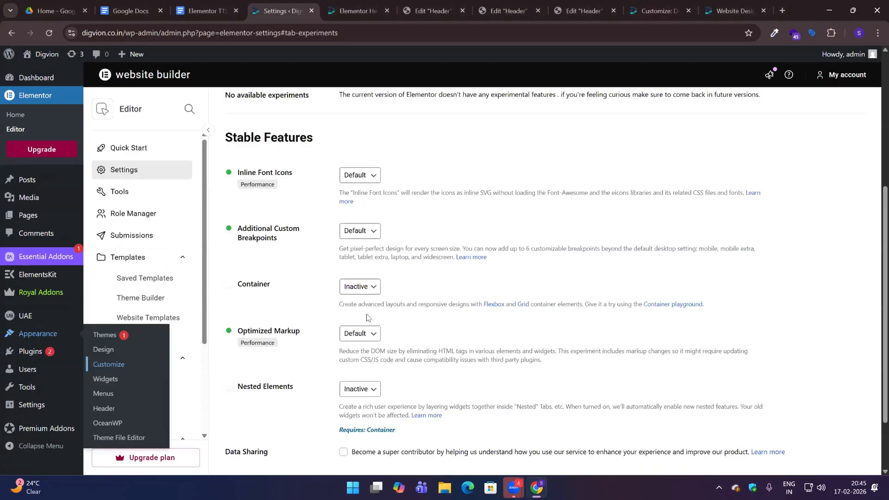
click(357, 289)
click(365, 329)
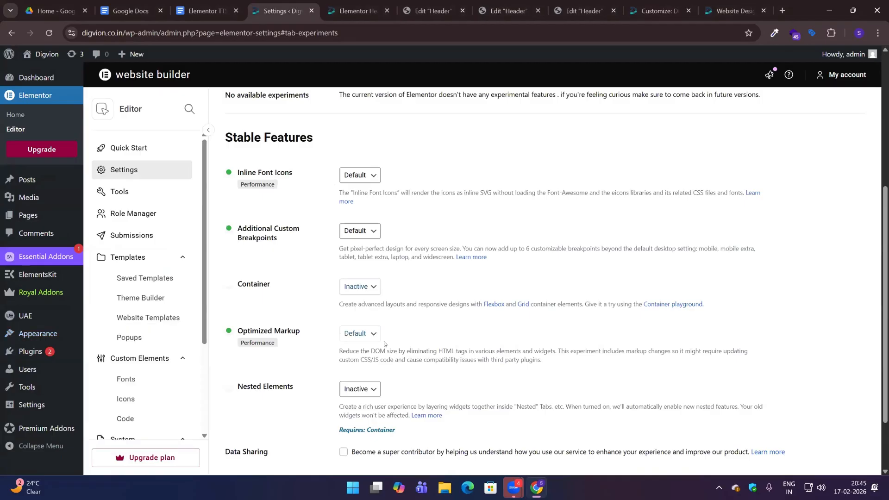
scroll(352, 361, down, 2)
click(270, 411)
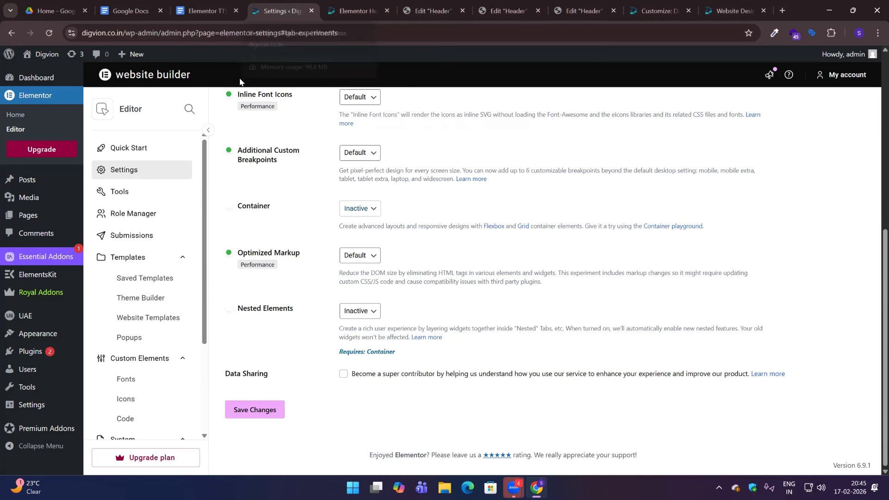
Open the Tata CLiQ site, tatacliq.com, in a new browser tab and place it beside the Header & Footer Builder tab.
click(784, 10)
text(tata)
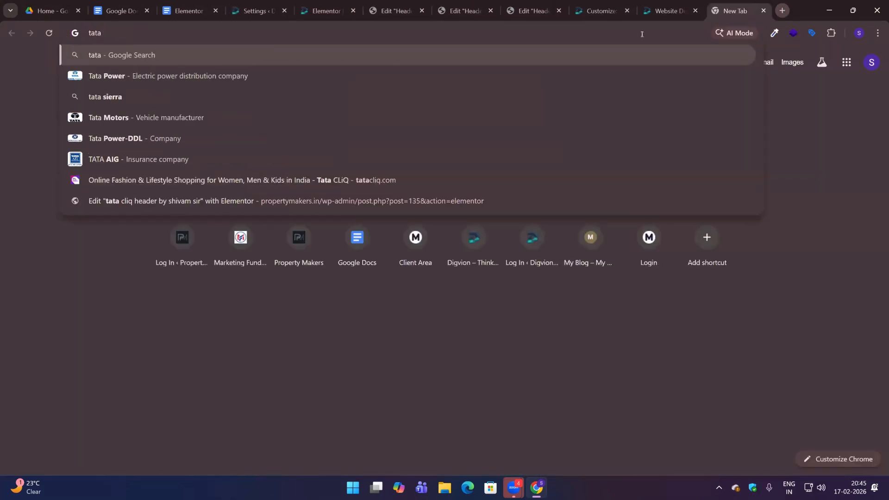
click(403, 181)
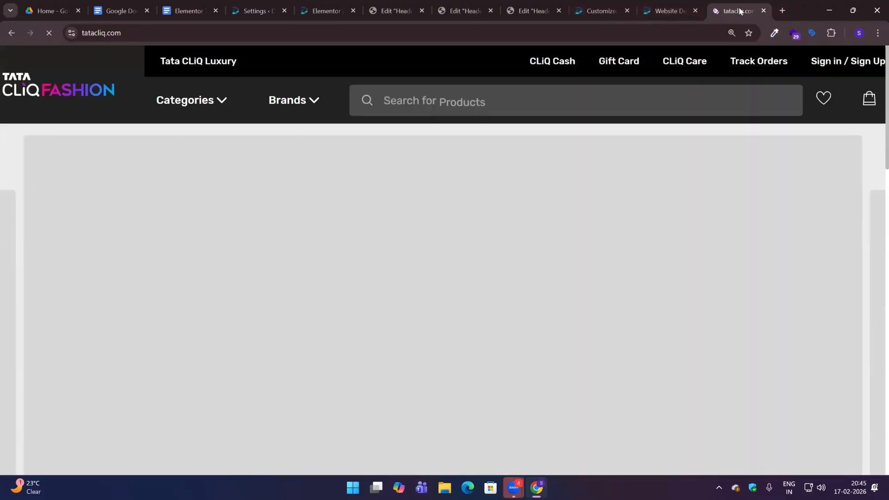
drag(741, 10, 394, 9)
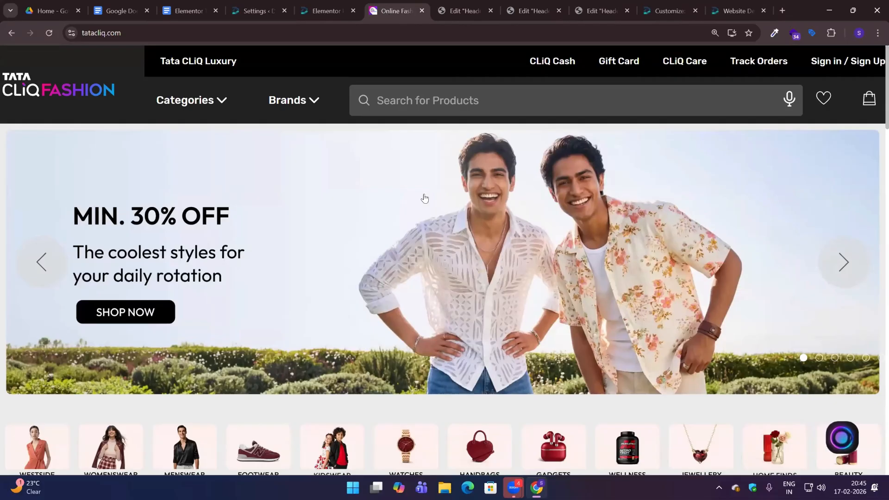
Examine the Tata CLiQ home page layout, from its header and banner through the category row and brand sections.
scroll(556, 385, down, 3)
scroll(556, 386, down, 15)
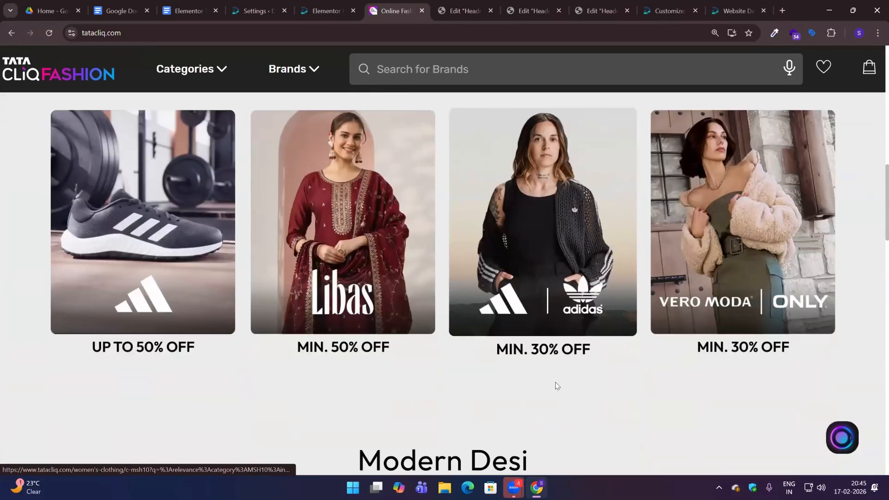
scroll(555, 385, down, 15)
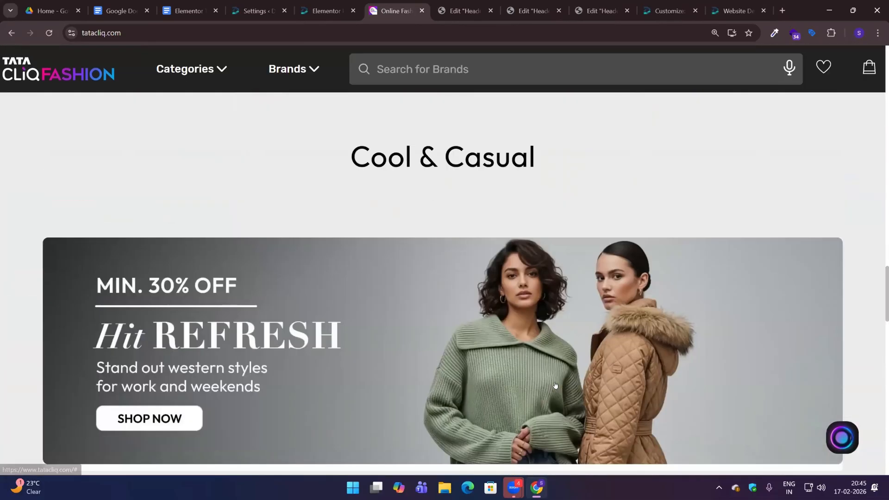
scroll(555, 385, up, 3)
scroll(555, 386, up, 12)
scroll(554, 385, down, 5)
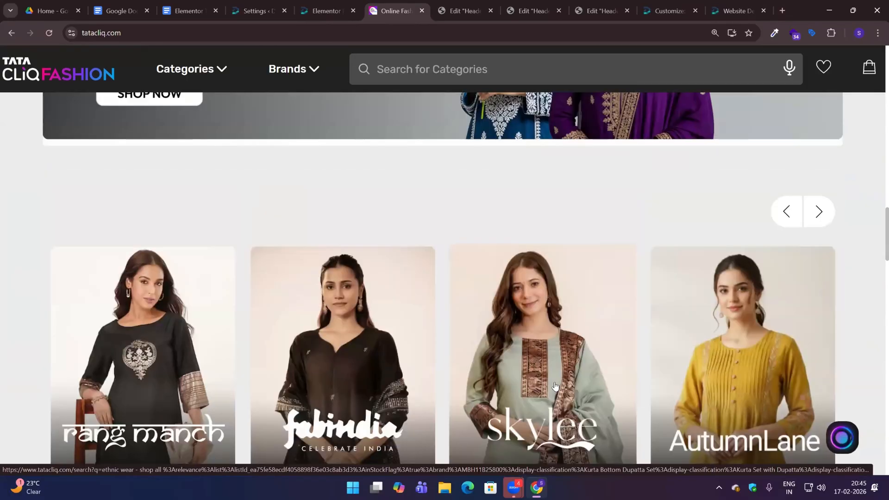
scroll(555, 385, up, 15)
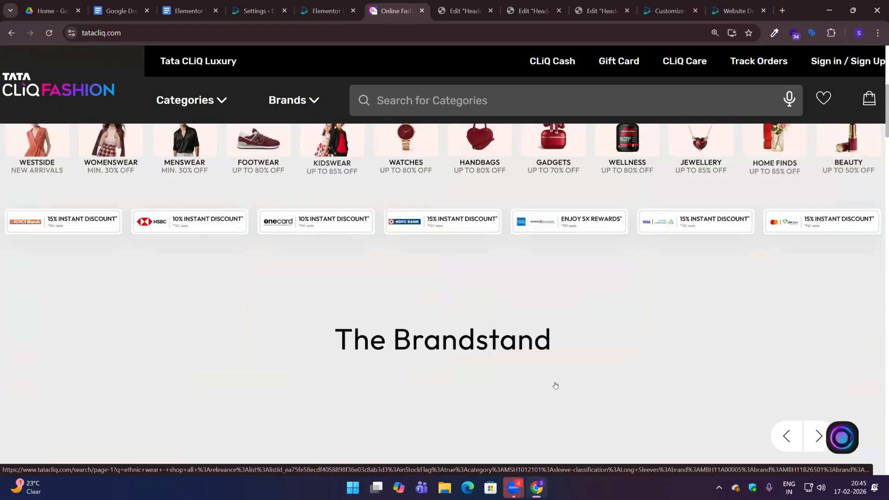
scroll(555, 385, down, 5)
scroll(554, 385, up, 10)
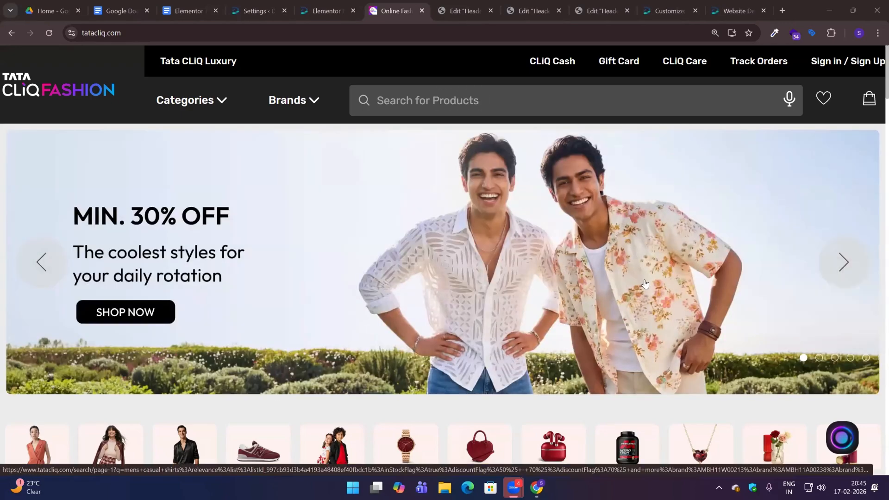
scroll(645, 283, down, 3)
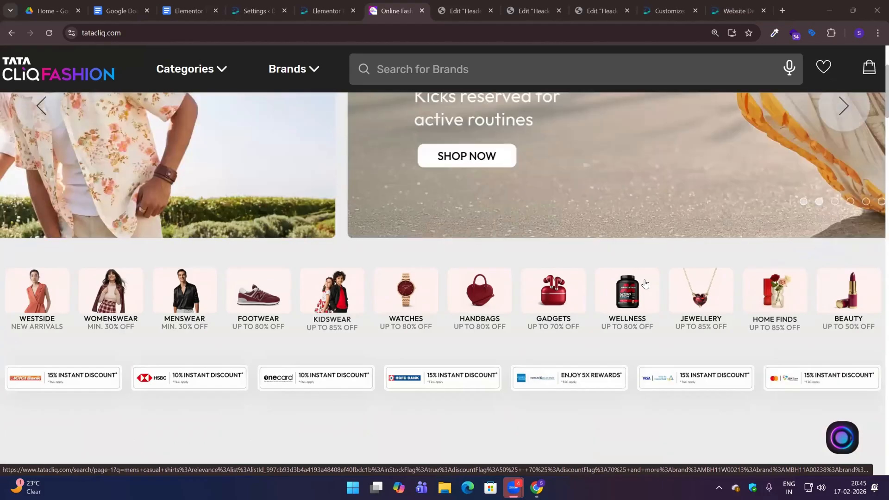
scroll(639, 284, up, 3)
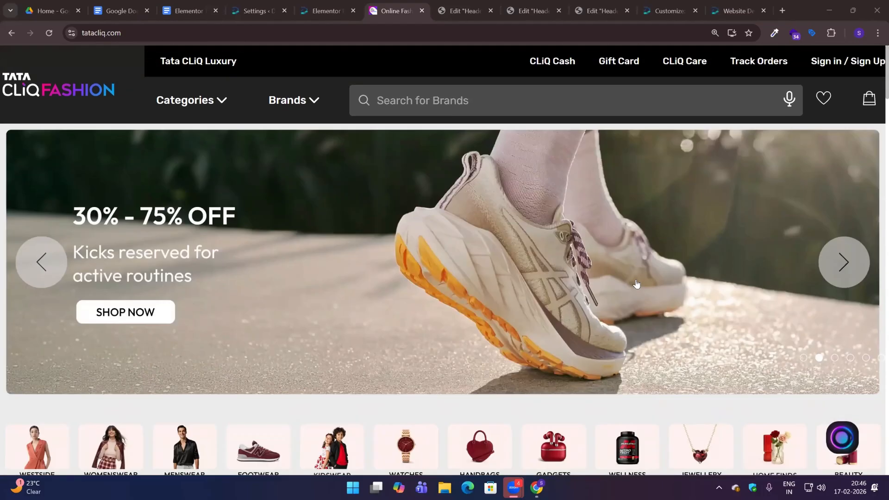
scroll(637, 284, down, 5)
scroll(636, 284, down, 5)
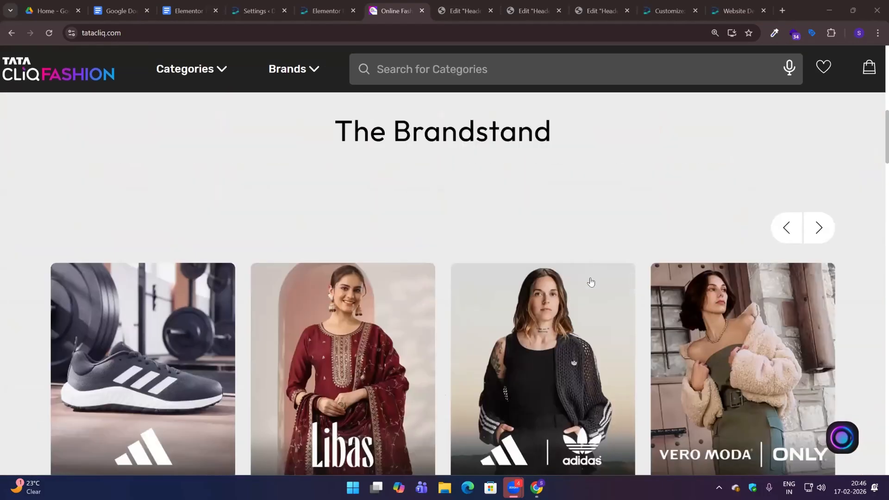
Return to the live Website Design page and review the services list and images in its sidebar.
key(ctrl+Tab)
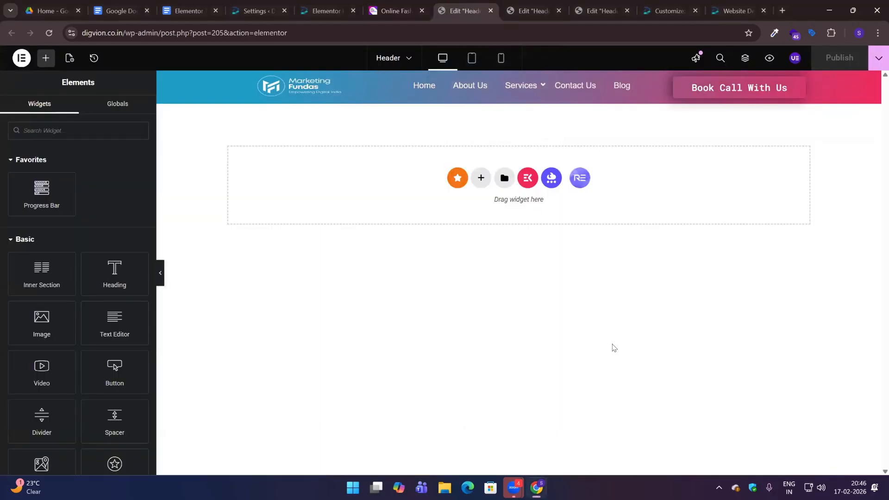
key(ctrl+9)
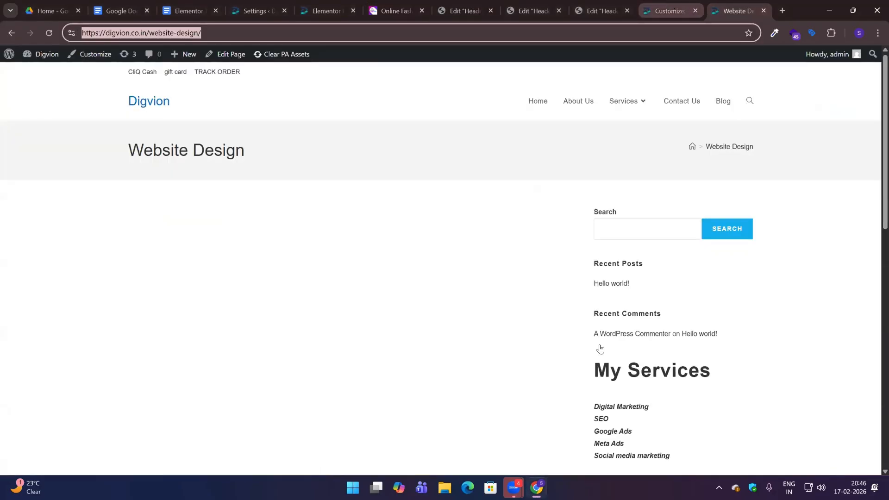
scroll(594, 428, down, 5)
scroll(594, 429, down, 5)
scroll(764, 327, up, 4)
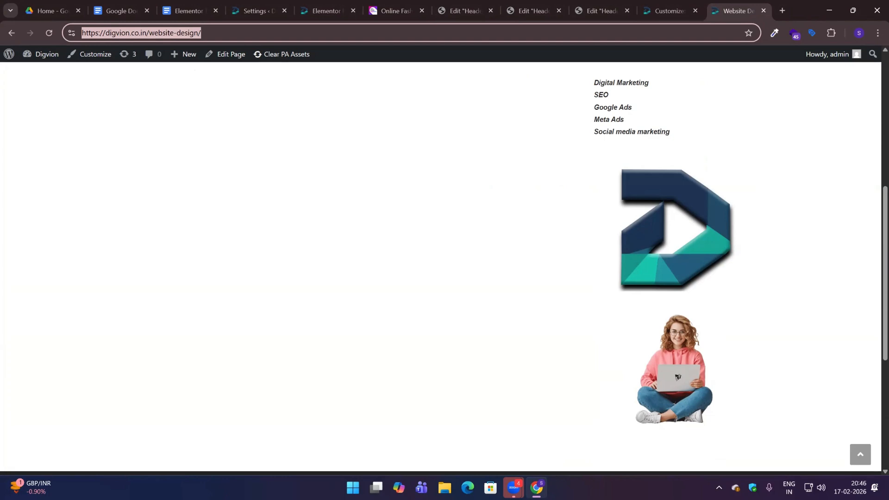
key(alt+Tab)
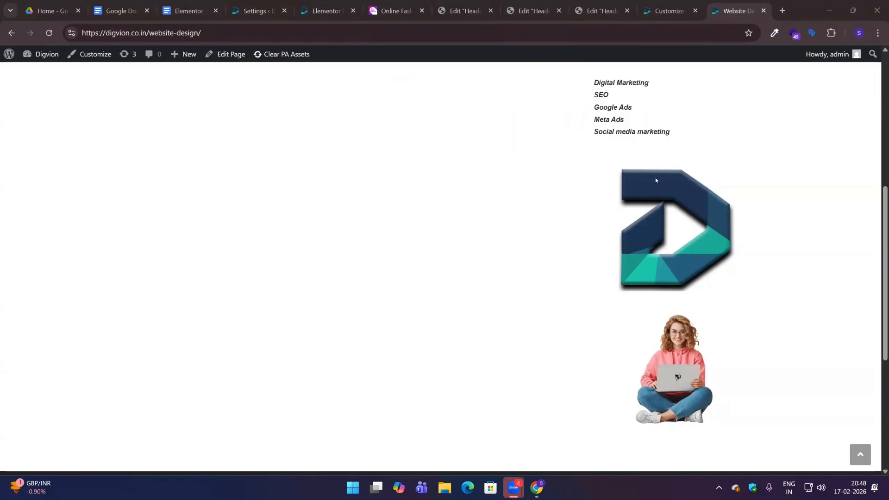
Return to the Tata CLiQ home page and outline the header's black top bar with a screen snip selection.
click(360, 11)
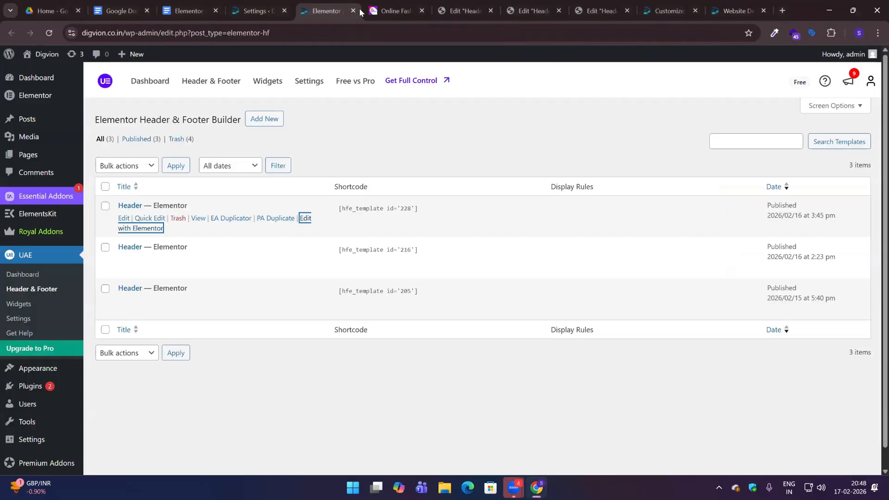
click(394, 11)
scroll(486, 243, up, 10)
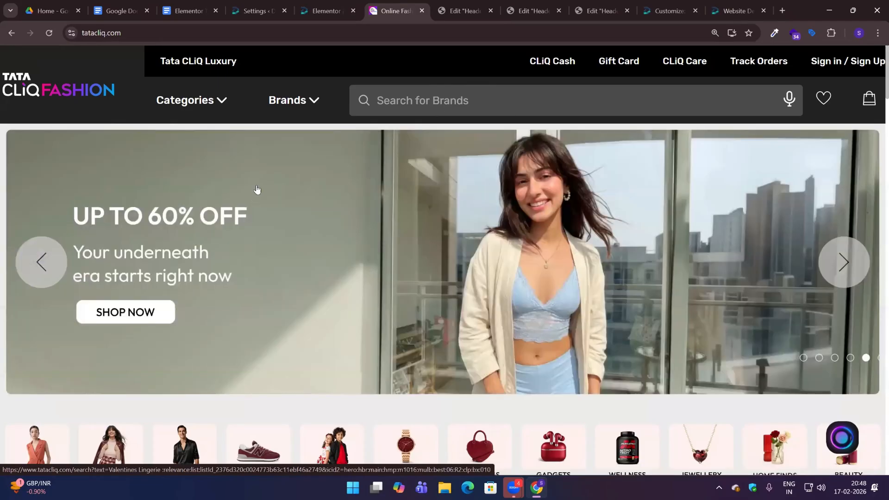
key(super+shift+s)
drag(5, 44, 886, 78)
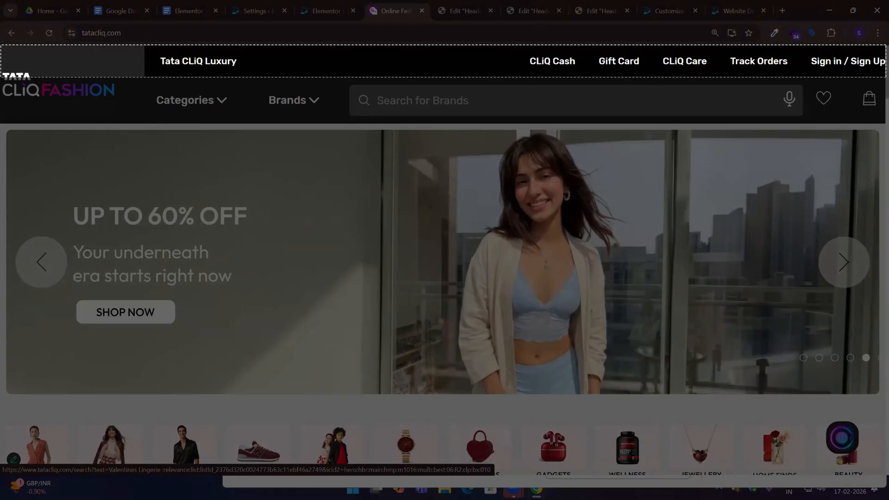
drag(886, 77, 264, 73)
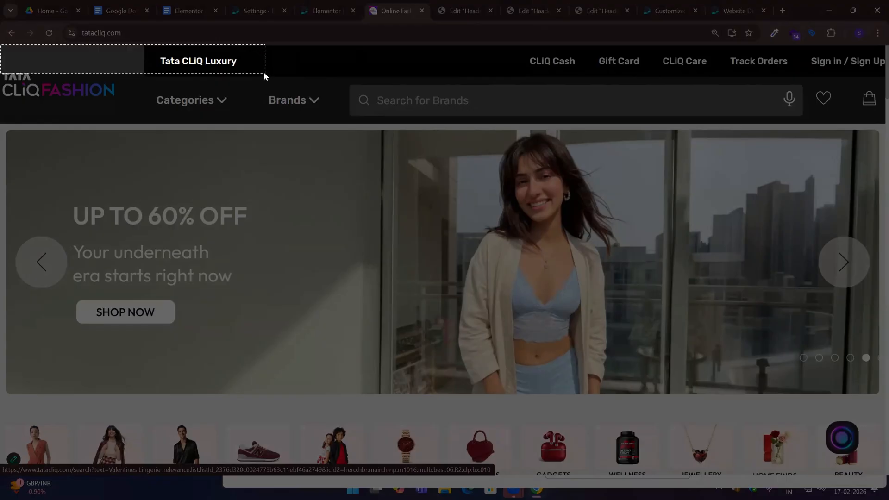
drag(265, 74, 885, 77)
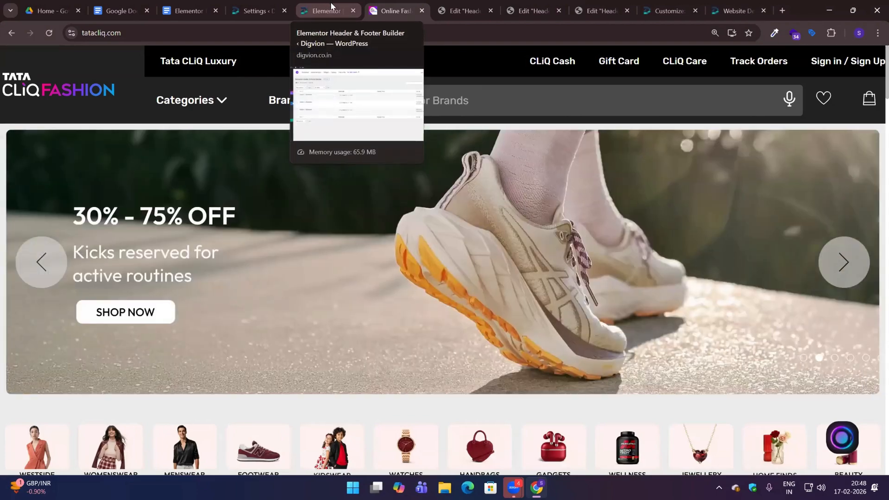
Open the theme Customizer for the Digvion site from the Elementor settings page.
click(257, 11)
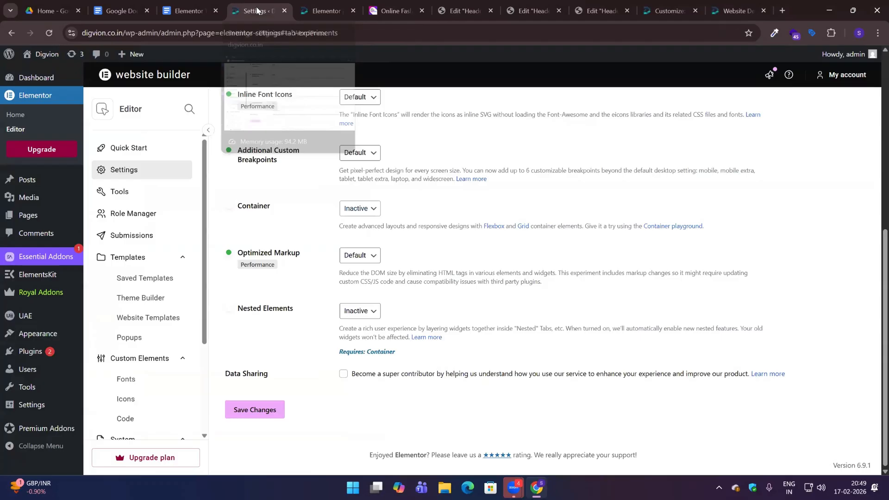
mouse_move(42, 333)
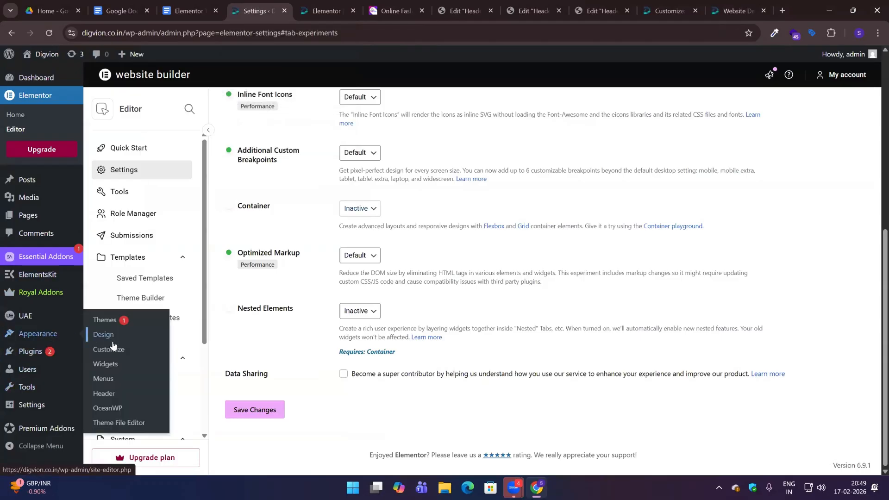
click(115, 350)
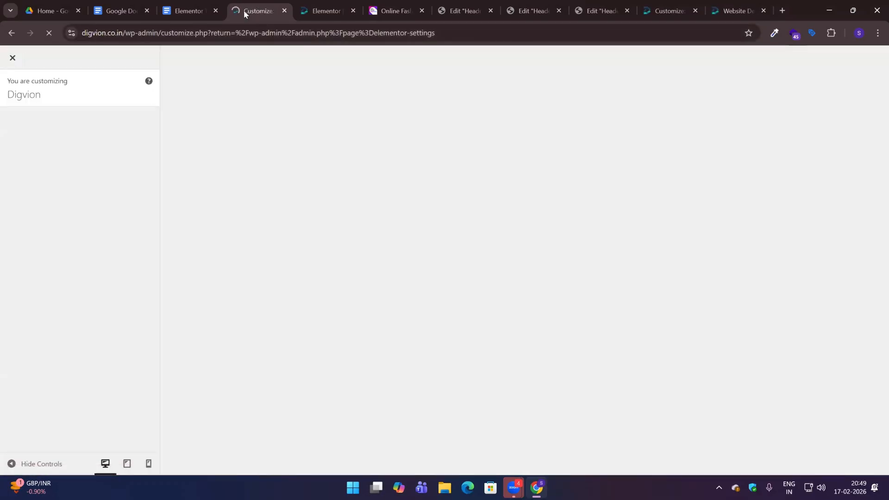
Place the Customizer tab beside the Tata CLiQ tab and open the site's Menus settings.
drag(244, 10, 305, 12)
scroll(99, 384, down, 3)
scroll(99, 385, down, 1)
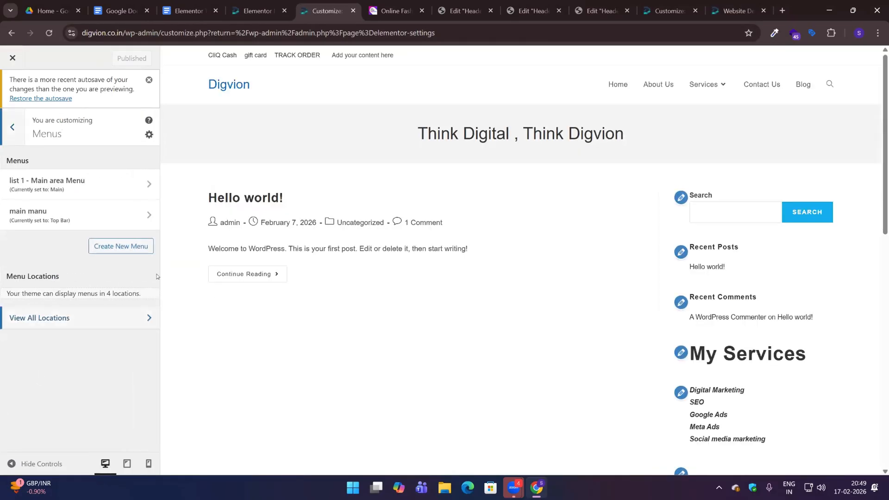
Create a new menu named "top bar menu for tata cliq header" without assigning it a menu location.
click(128, 246)
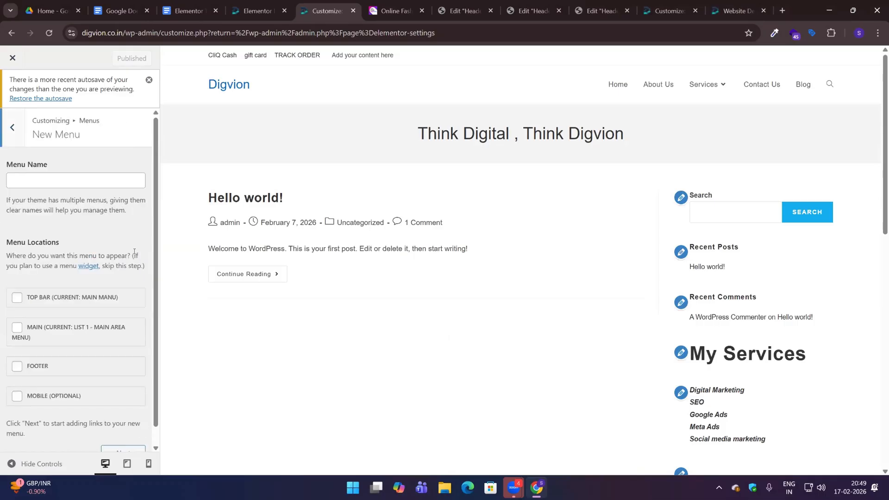
click(52, 182)
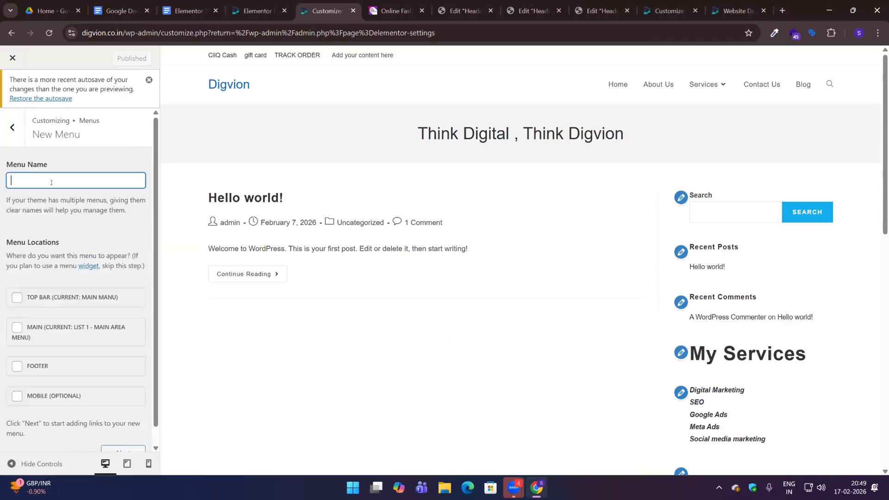
text(top bar )
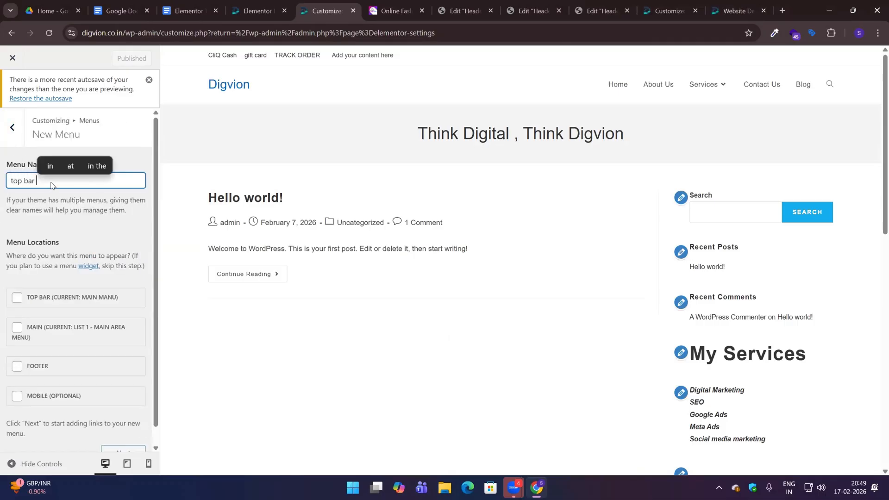
text(menu f)
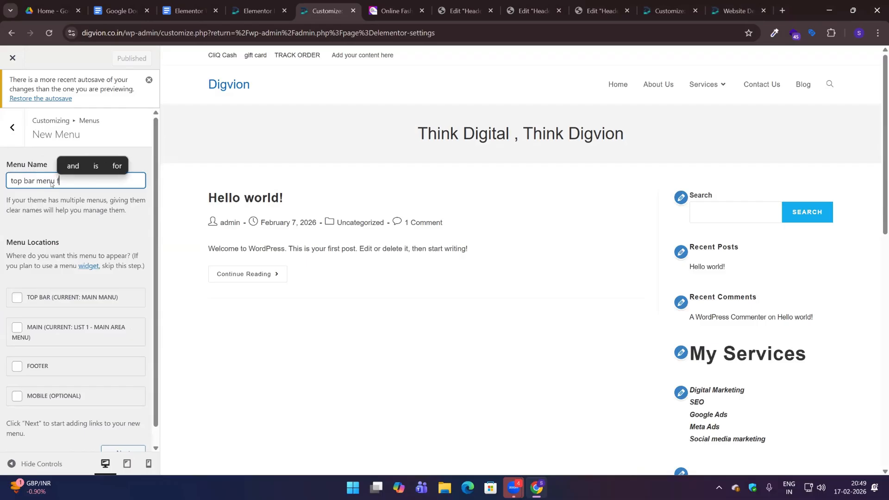
text(or tata )
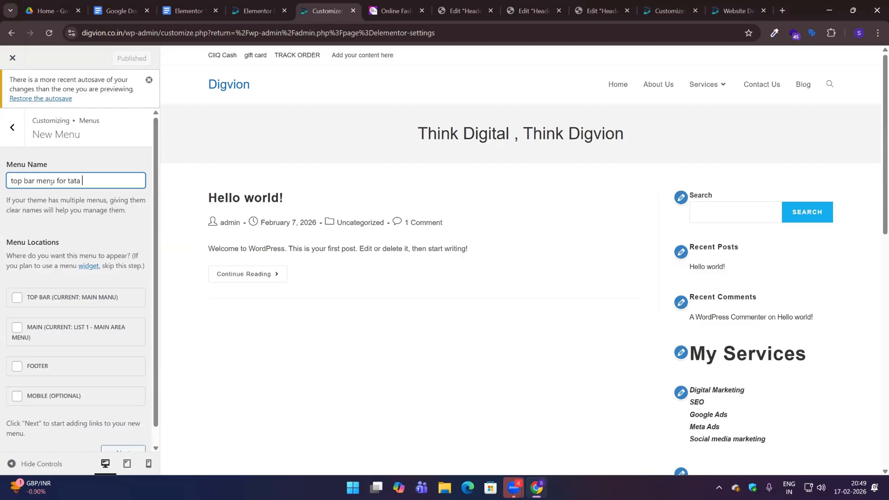
text(cli)
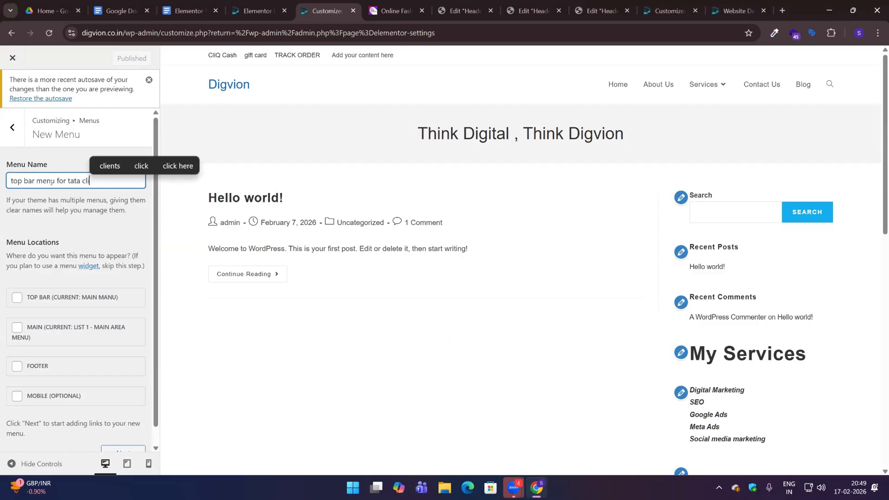
text(q header)
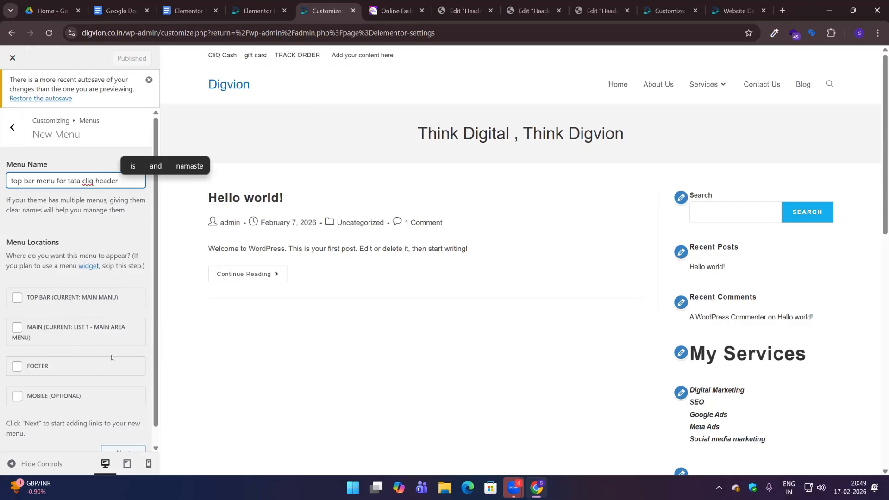
scroll(78, 332, down, 1)
drag(26, 405, 130, 417)
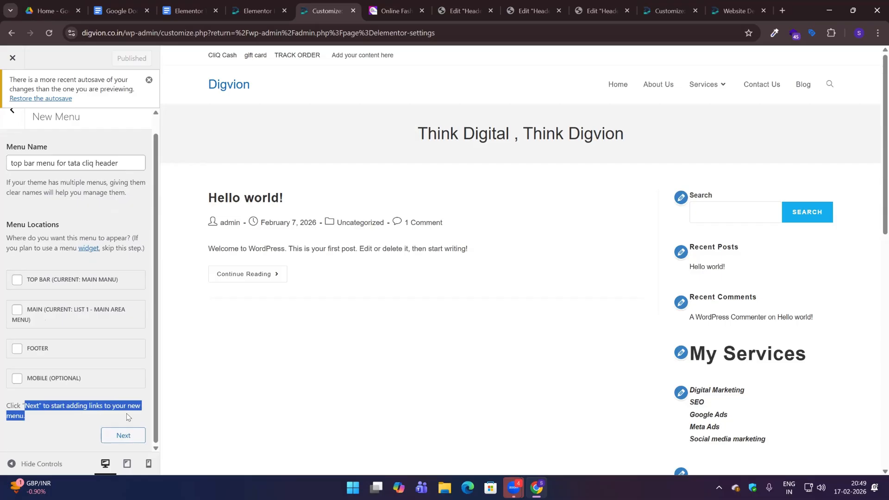
click(123, 436)
Add the existing CliQ Cash and gift card pages to the new menu, following the Tata CLiQ top bar.
click(130, 216)
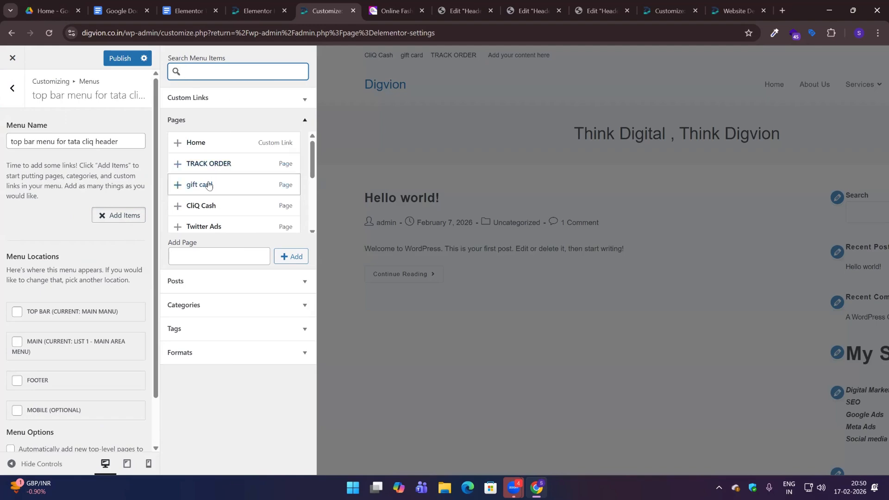
key(ctrl+Tab)
key(ctrl+shift+Tab)
click(176, 206)
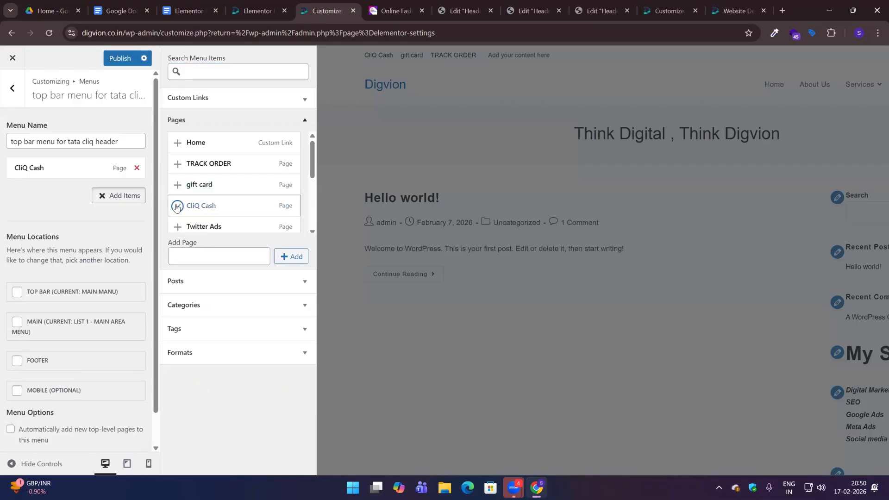
key(ctrl+Tab)
key(ctrl+shift+Tab)
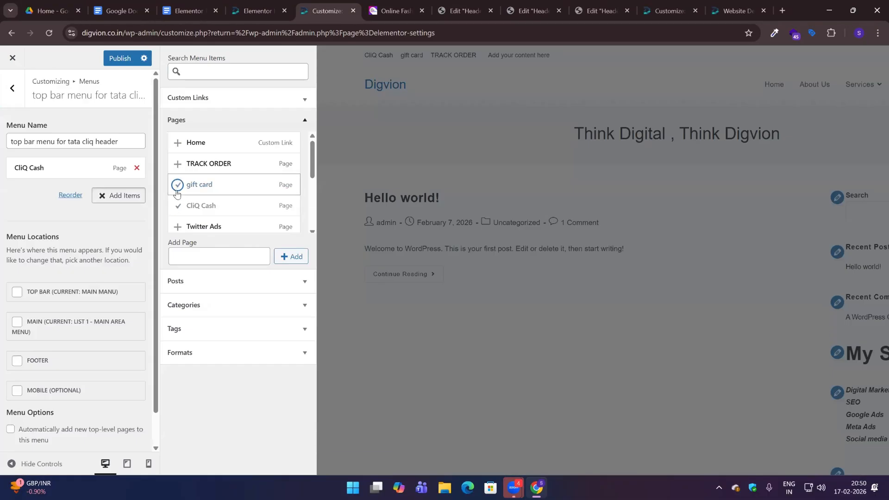
click(177, 184)
Set the gift card item's navigation label to "Gift Card".
click(27, 189)
click(19, 224)
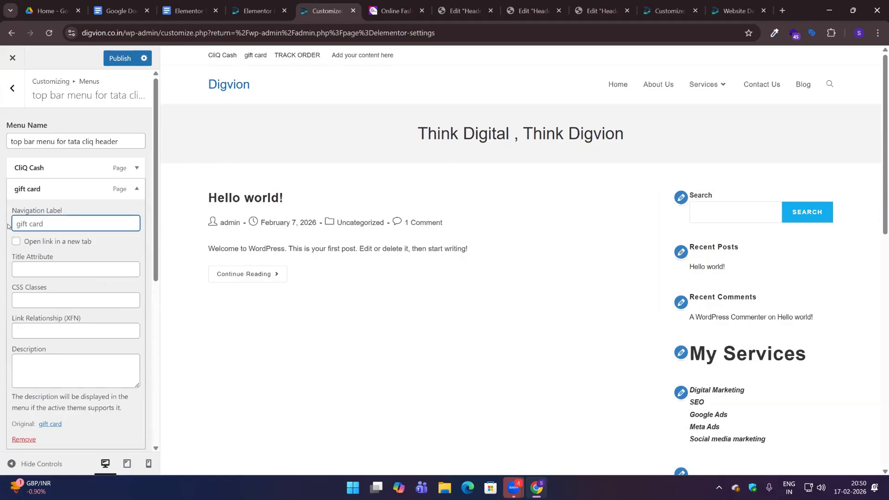
key(ctrl+a)
text(Gift C)
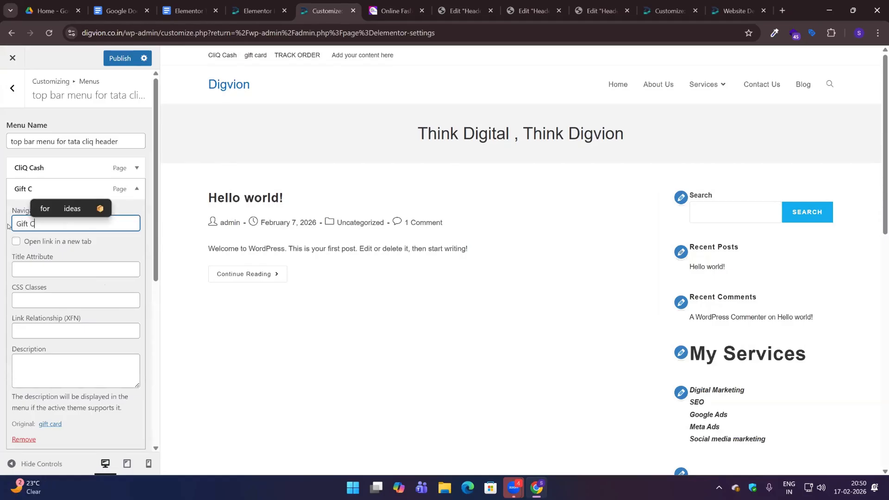
text(ard)
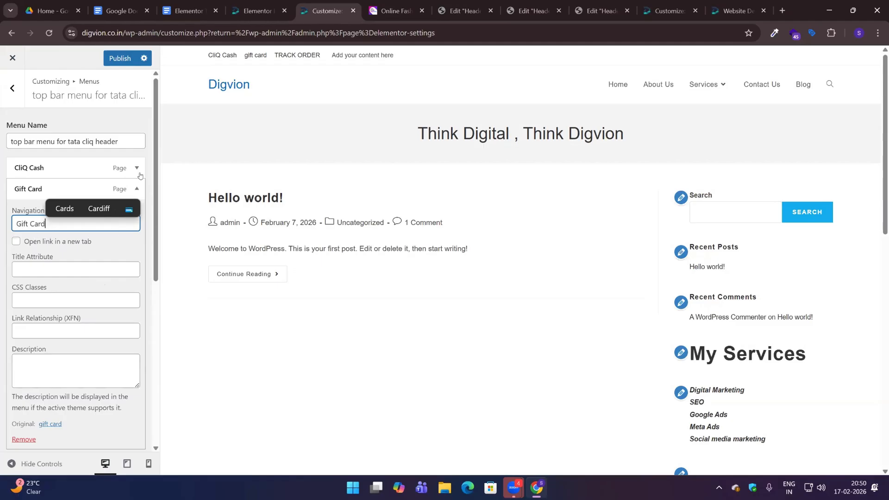
click(136, 189)
Create a new page named "Cliq Care" and add it to the menu after Gift Card.
click(123, 215)
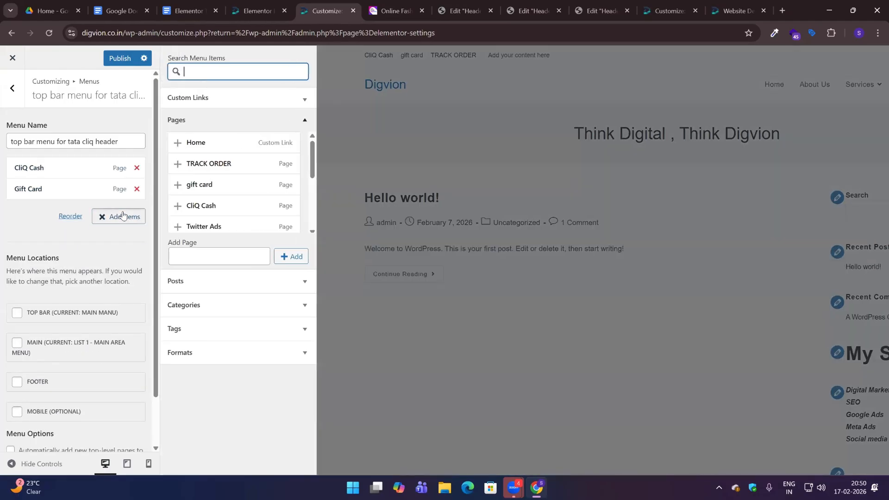
key(ctrl+Tab)
key(ctrl+shift+Tab)
scroll(215, 222, down, 7)
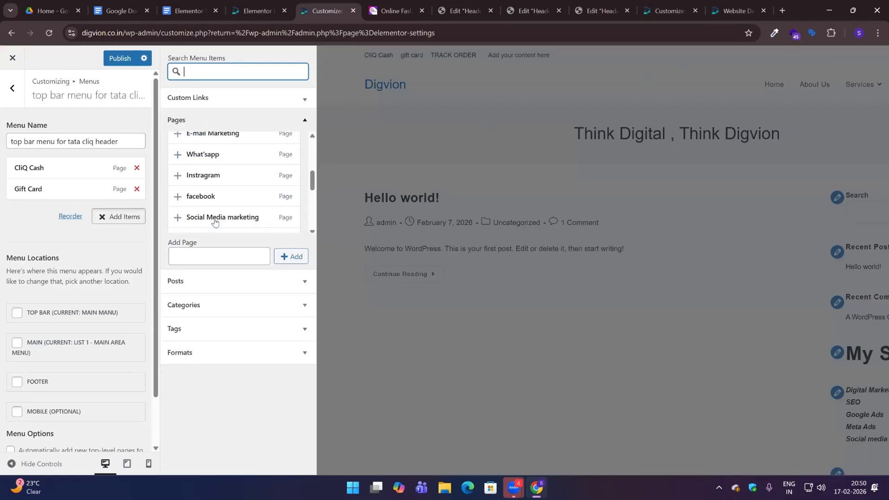
scroll(218, 221, down, 5)
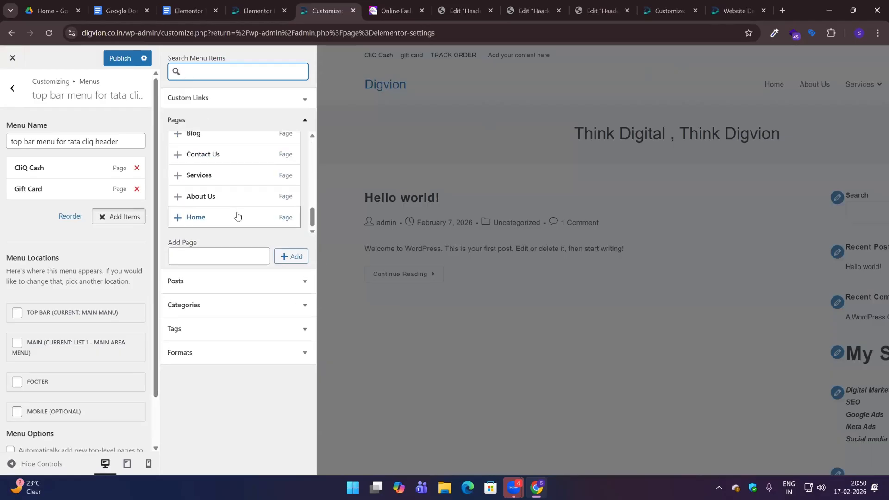
scroll(251, 213, up, 12)
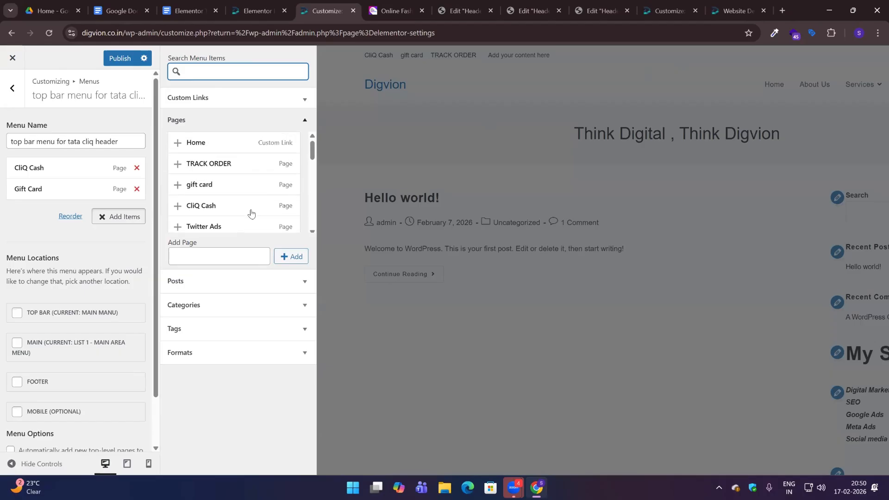
click(226, 259)
text(Cliq C)
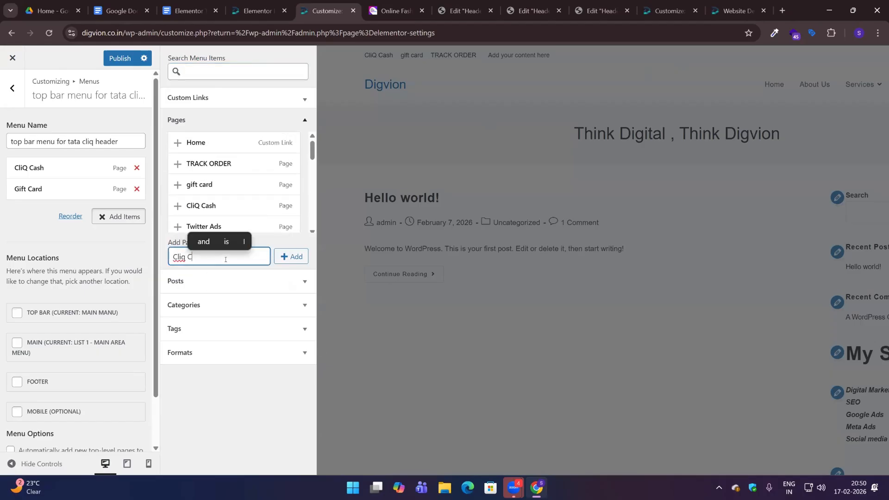
text(are)
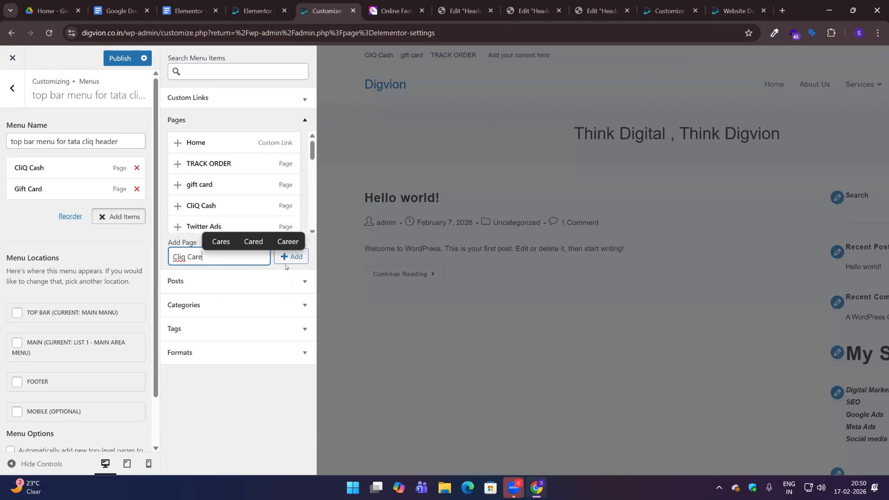
click(295, 259)
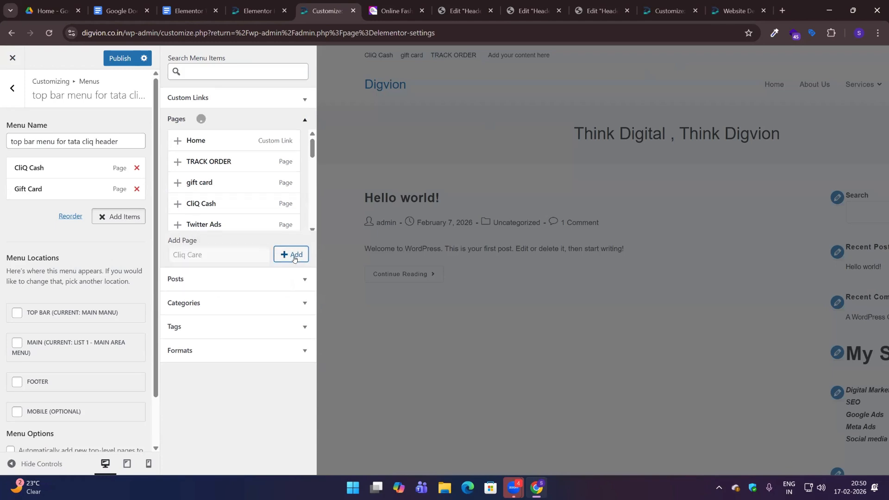
key(ctrl+Tab)
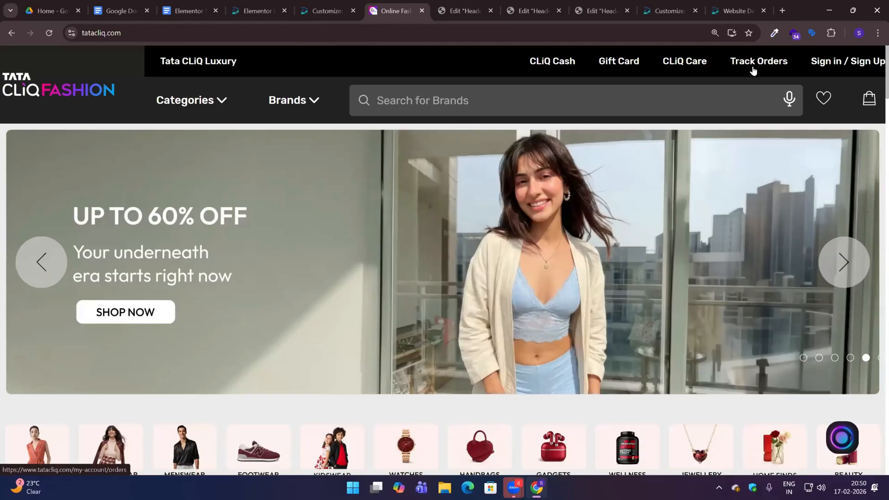
key(ctrl+shift+Tab)
click(221, 256)
text(Track Orde)
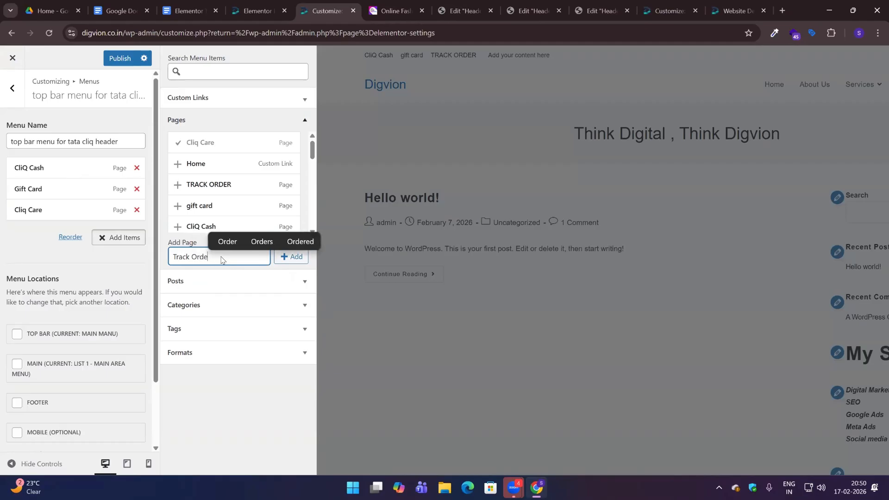
text(rs)
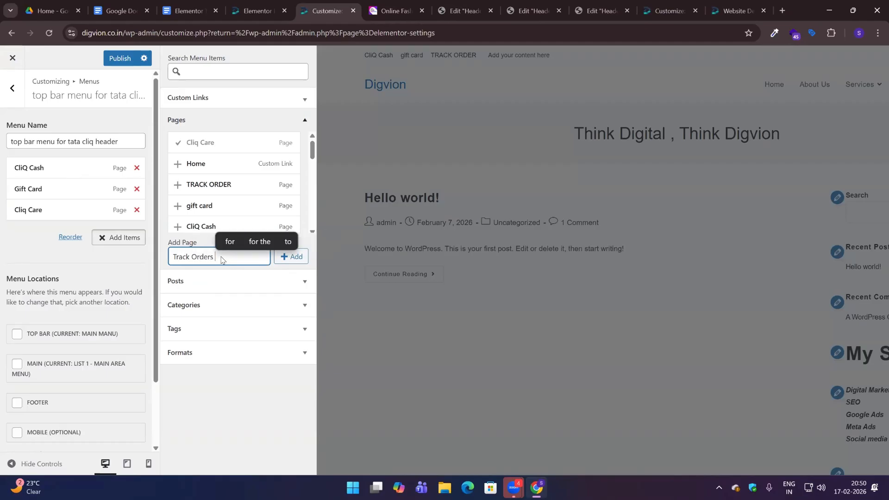
key(ctrl+a)
key(BackSpace)
Add the existing TRACK ORDER page and a newly created page named "Sign In / Sign Up" to the menu.
click(216, 184)
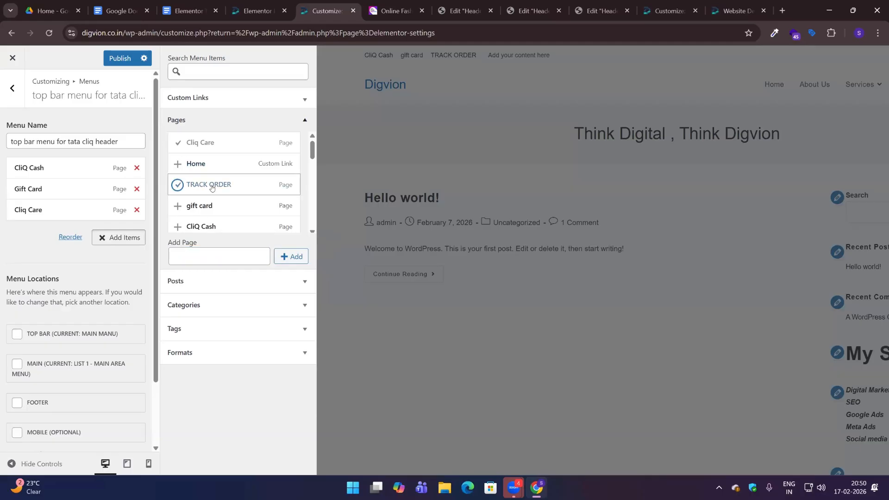
scroll(218, 185, down, 3)
scroll(218, 187, down, 3)
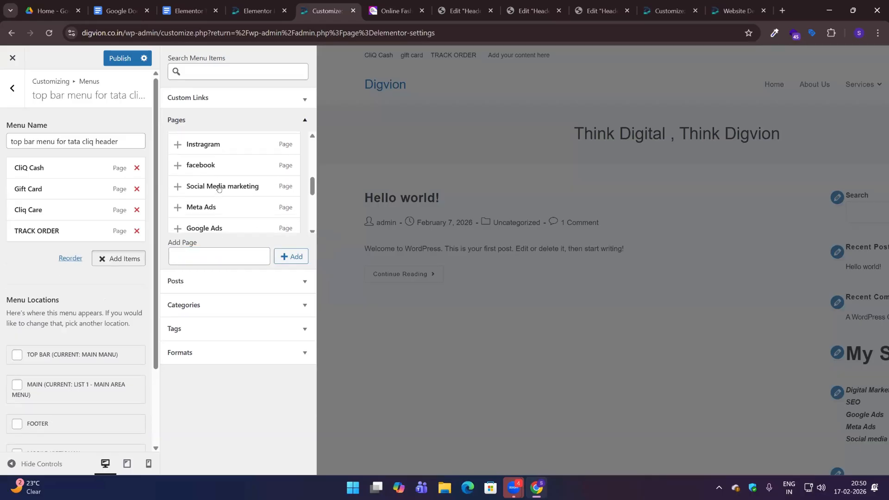
key(ctrl+Tab)
key(ctrl+shift+Tab)
scroll(189, 221, down, 4)
scroll(189, 222, up, 1)
scroll(199, 211, up, 10)
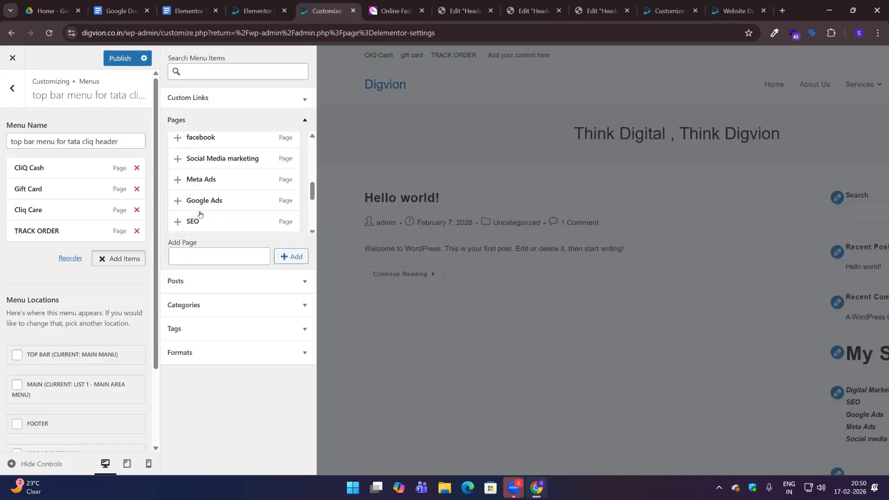
click(199, 255)
text(Sign in)
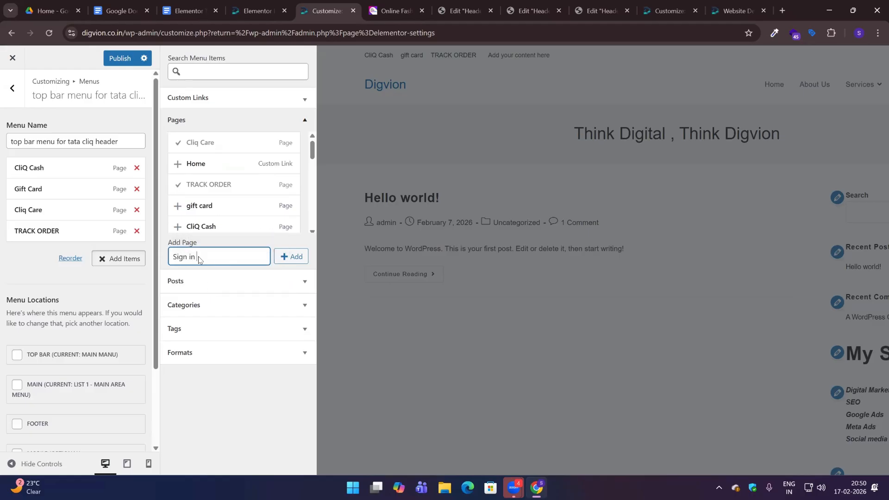
text(In)
text( ()
text( Sign )
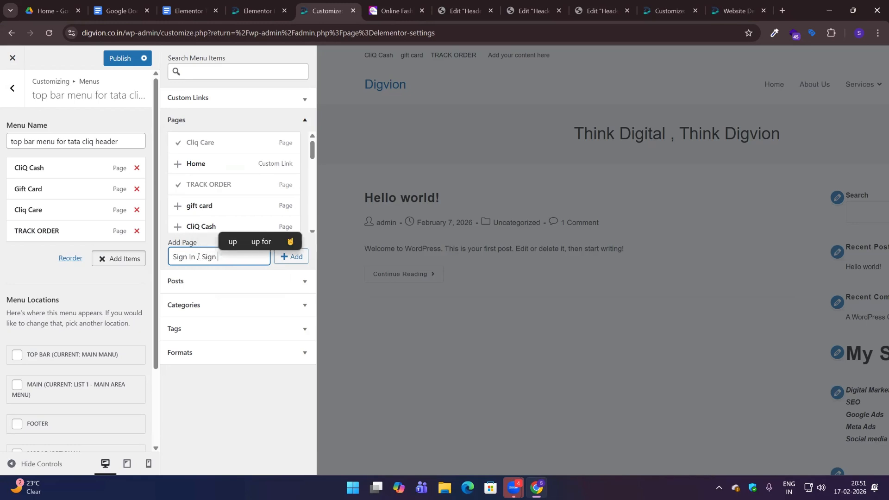
text(Up)
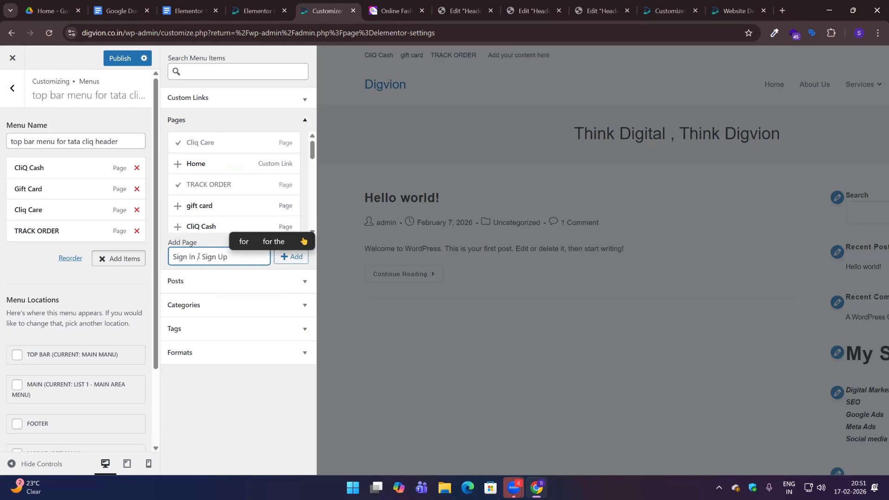
click(295, 257)
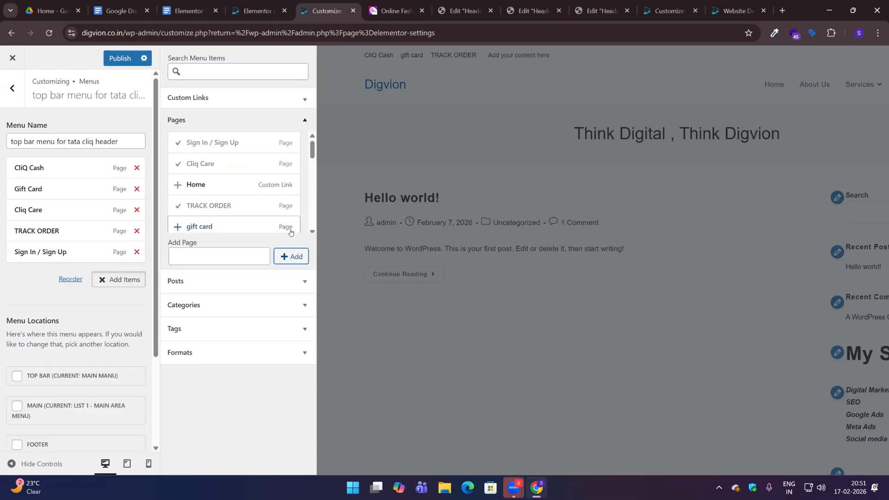
Set the TRACK ORDER item's navigation label to "Track Order" and publish the menu changes.
click(51, 231)
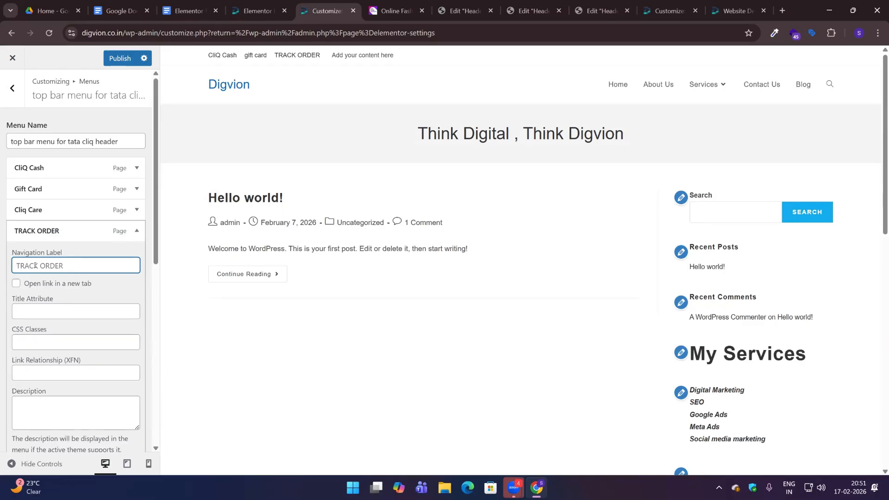
key(ctrl+a)
text(Track Order)
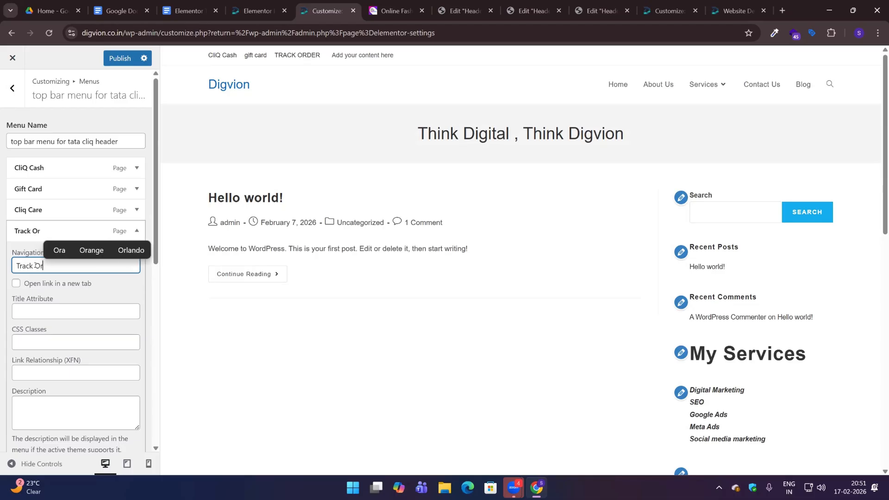
click(137, 230)
click(108, 57)
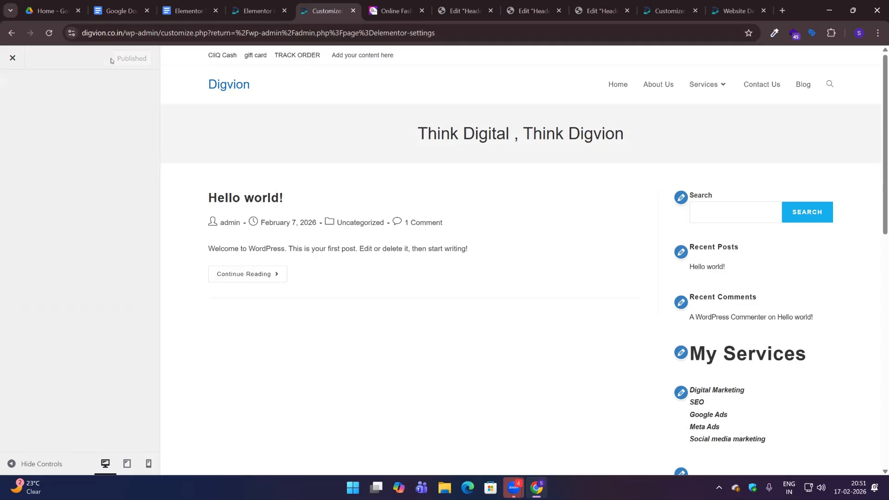
Create a new menu named "tata cliq Main are menu list" without assigning it to any menu location.
click(12, 98)
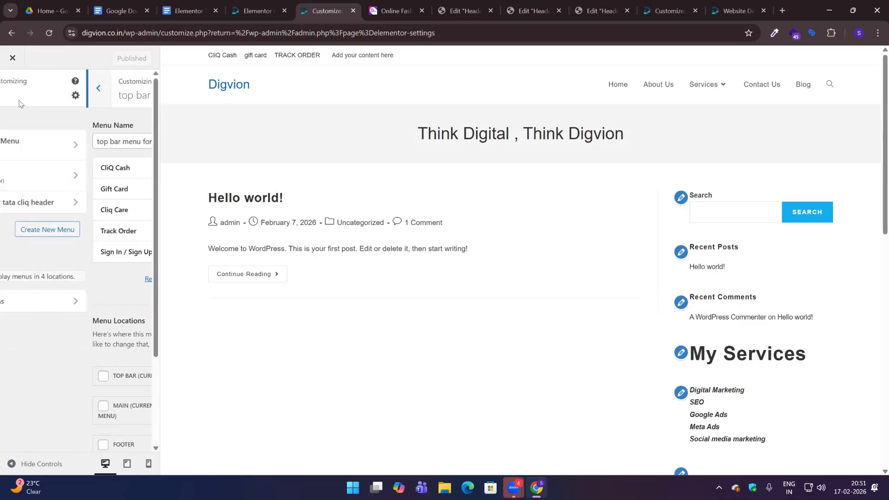
click(115, 231)
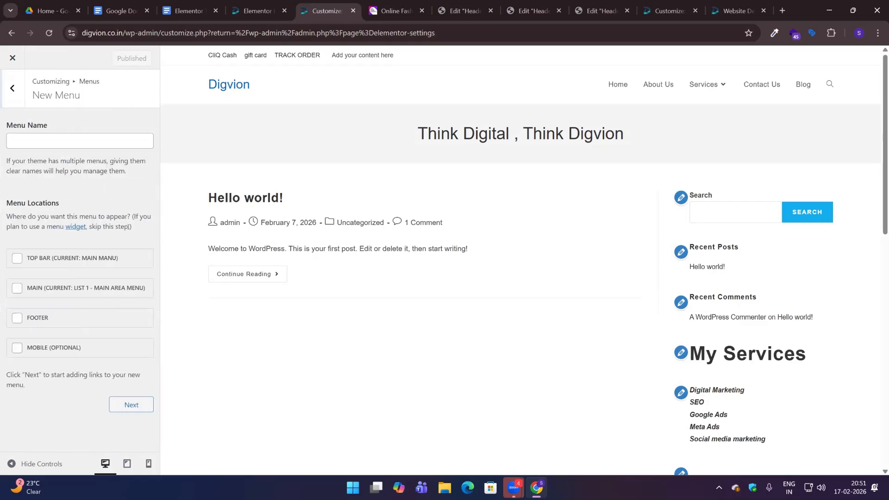
click(53, 137)
text(m)
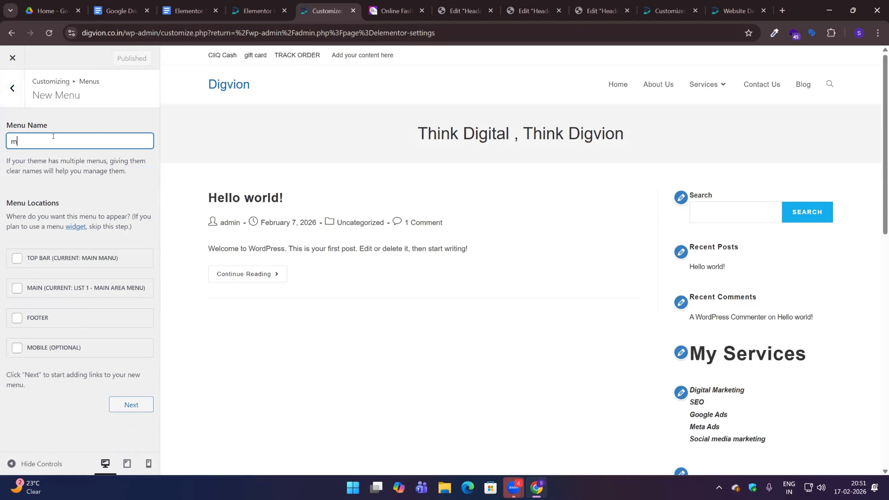
text(ain area ne)
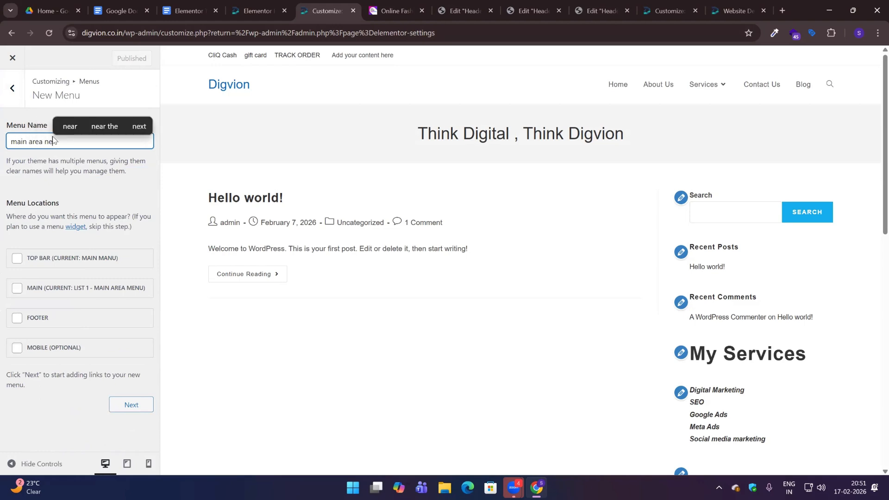
key(ctrl+a)
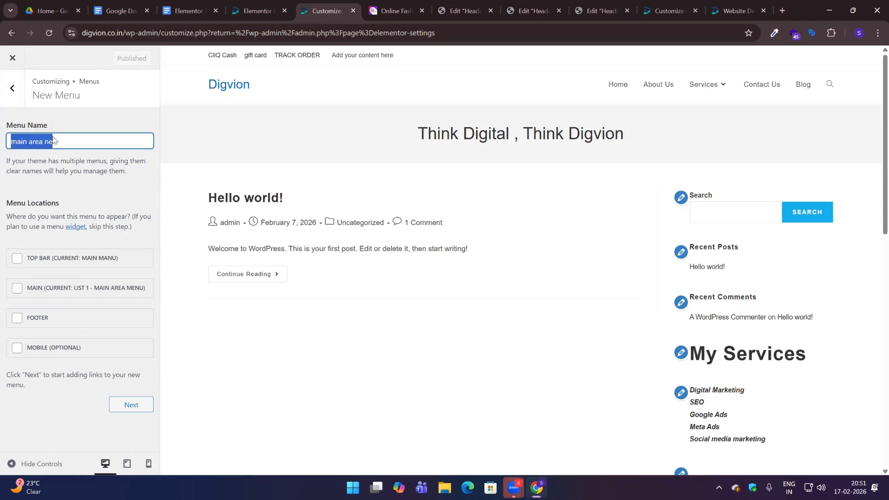
text(tata c)
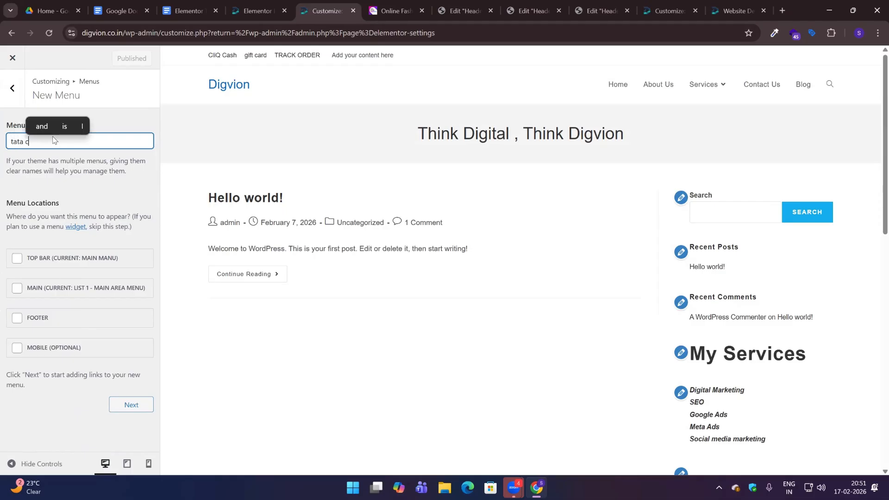
text(liq M)
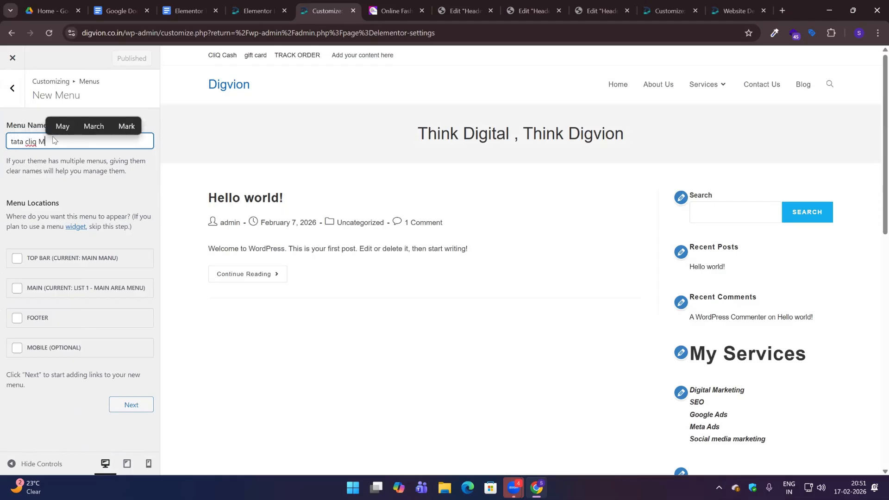
text(ain are menu list)
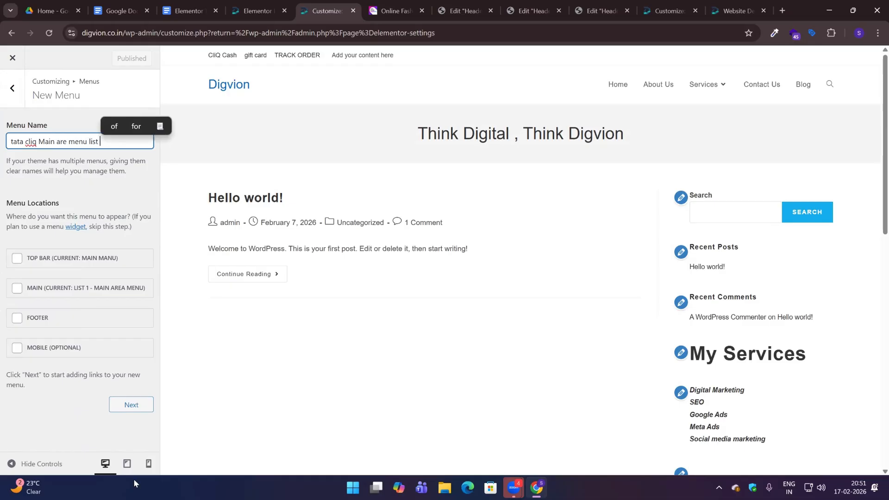
click(135, 405)
Check the existing pages and the Tata CLiQ header, and add a newly created page named "Categories" to the menu.
click(103, 215)
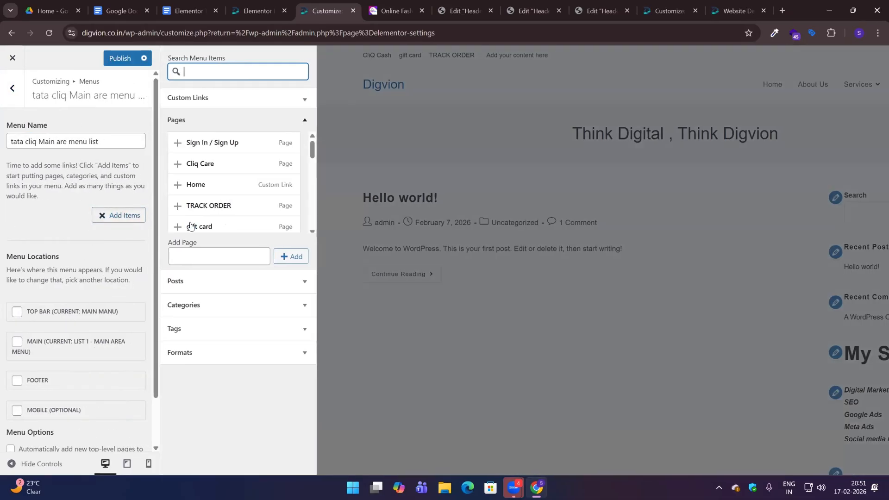
scroll(204, 226, down, 10)
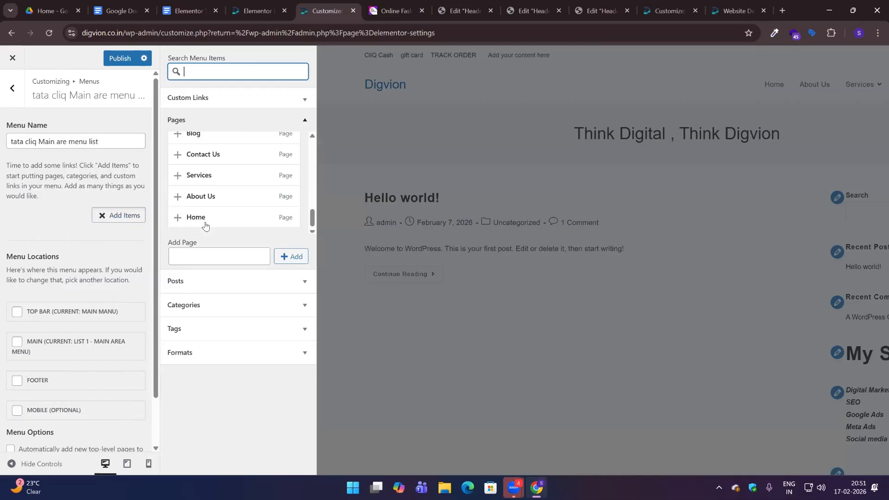
scroll(206, 226, up, 7)
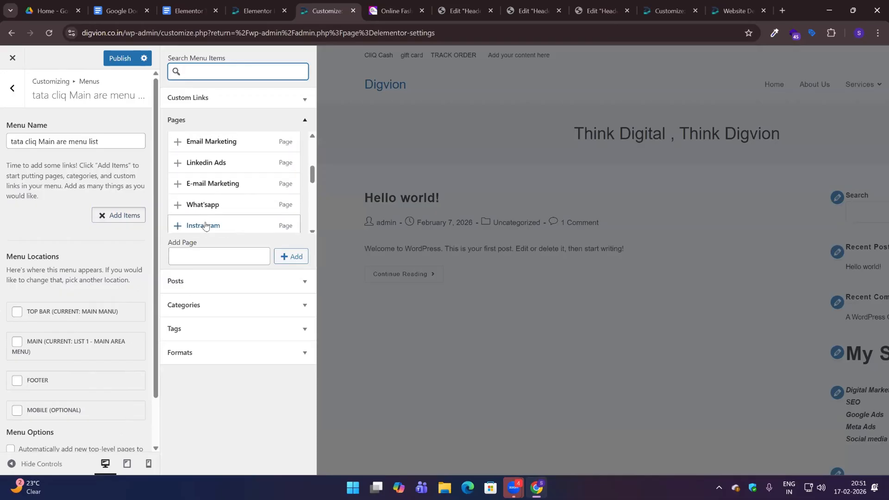
scroll(205, 226, up, 4)
key(ctrl+Tab)
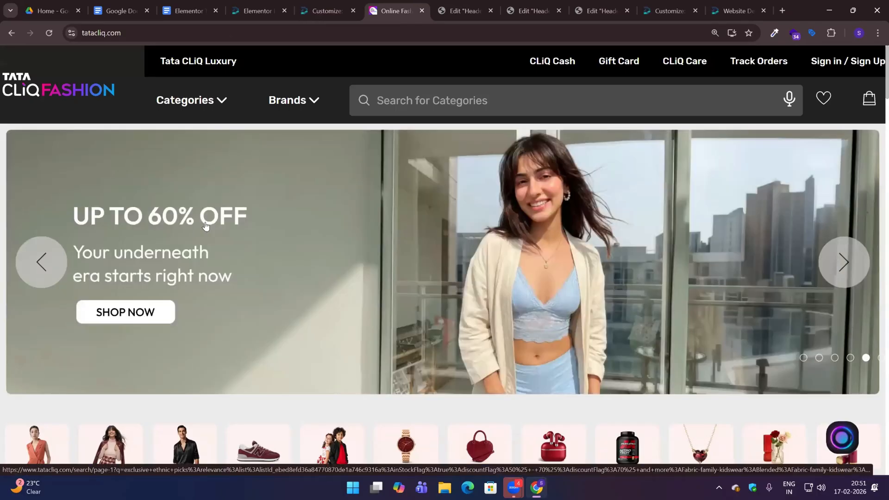
key(ctrl+shift+Tab)
click(202, 255)
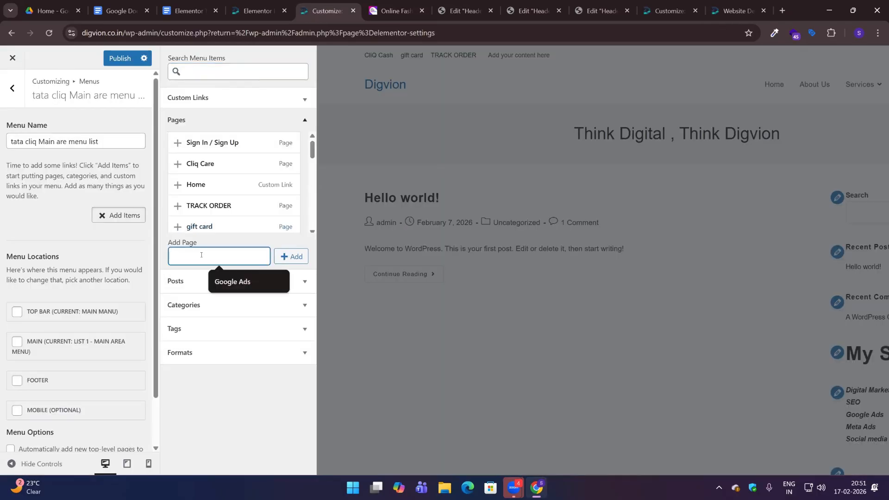
text(Cate)
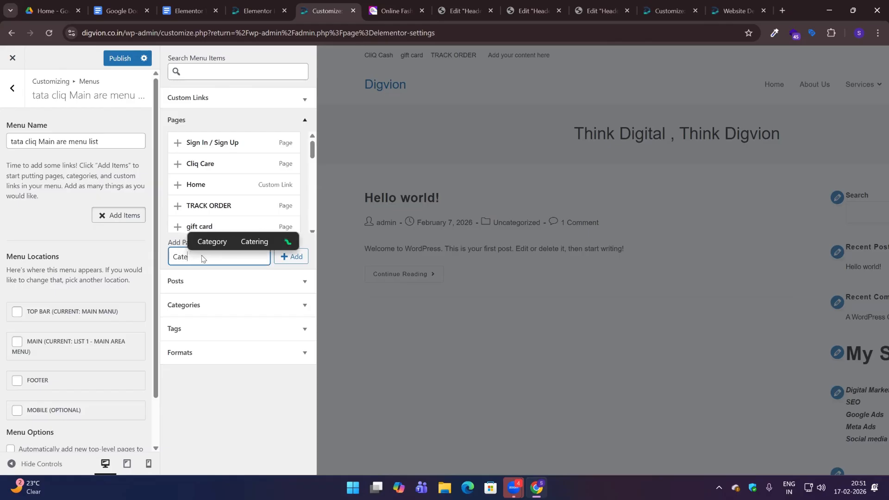
text(gories)
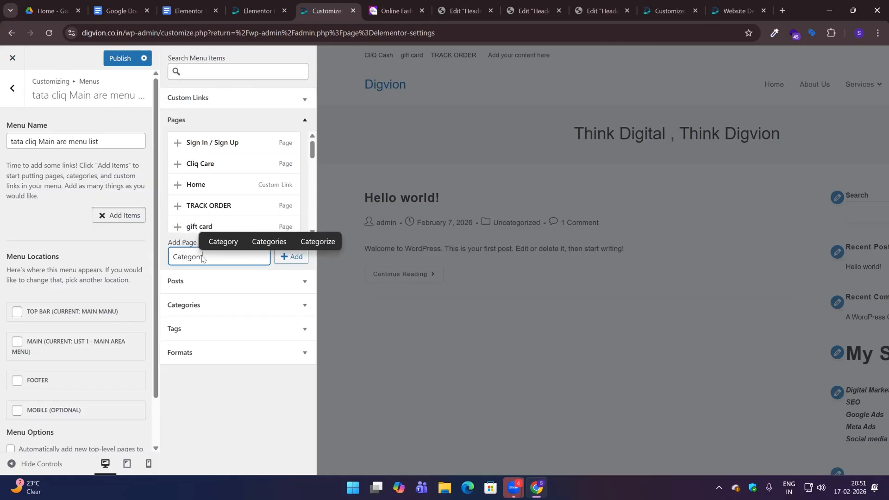
key(BackSpace)
key(BackSpace)
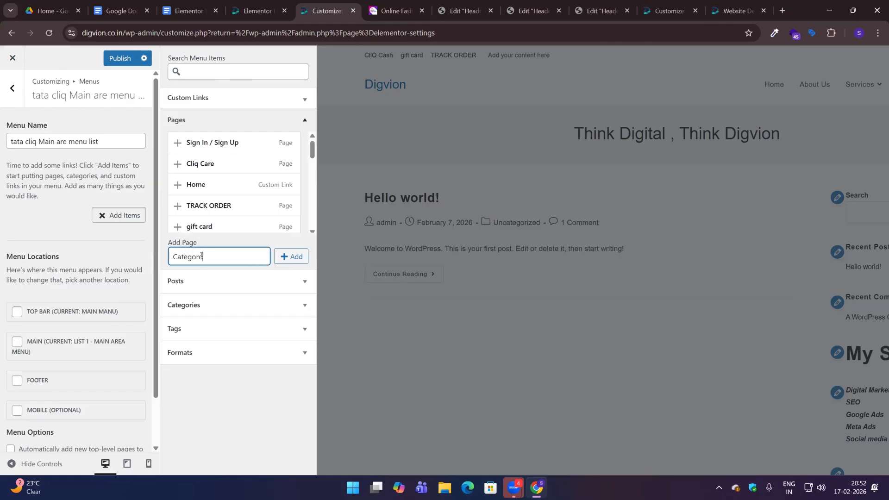
text(ies)
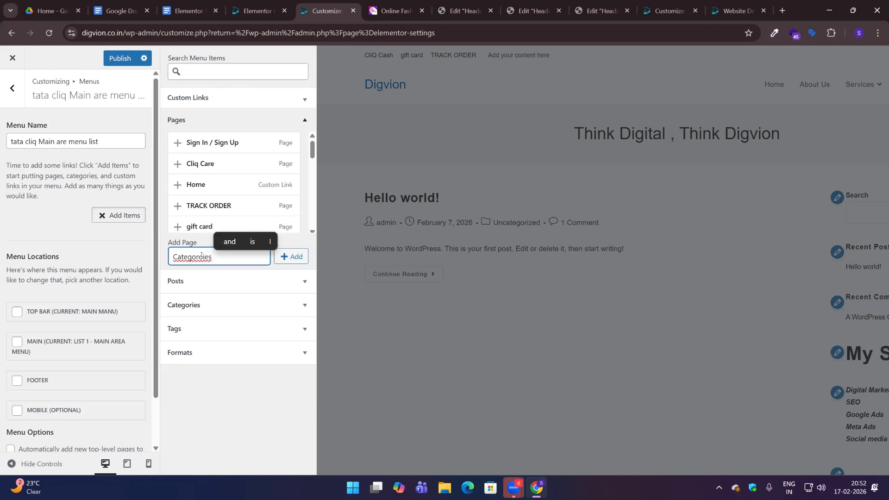
key(BackSpace)
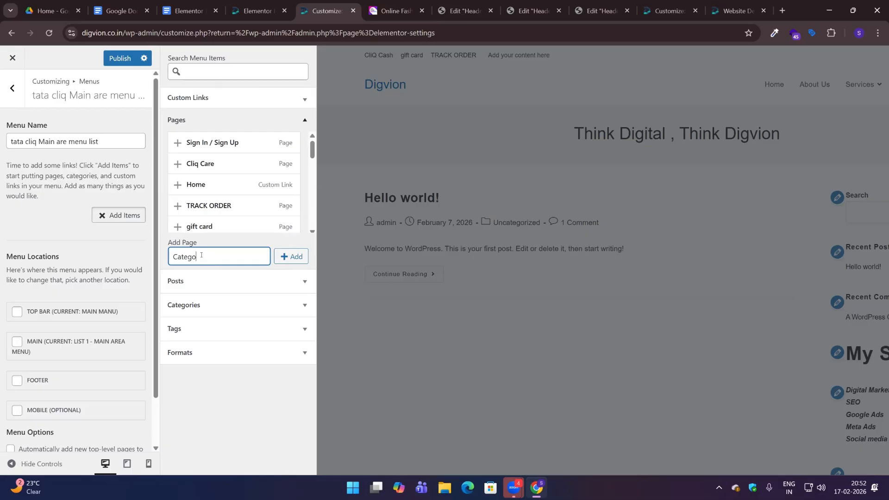
text(ier)
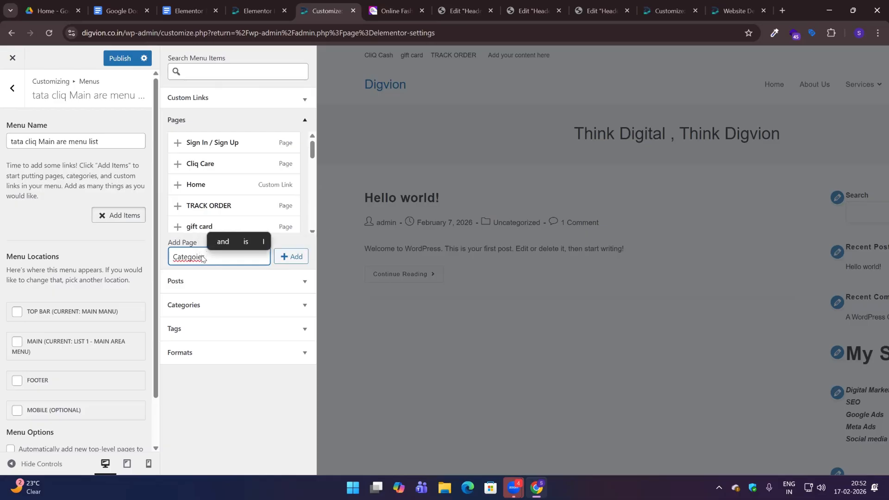
key(BackSpace)
text(s)
double_click(194, 257)
click(217, 256)
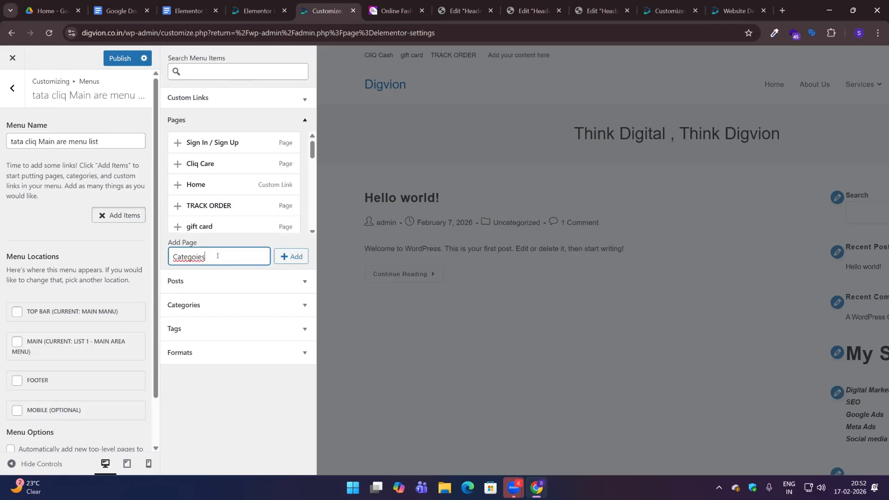
key(BackSpace)
key(BackSpace)
key(BackSpace)
text(eg)
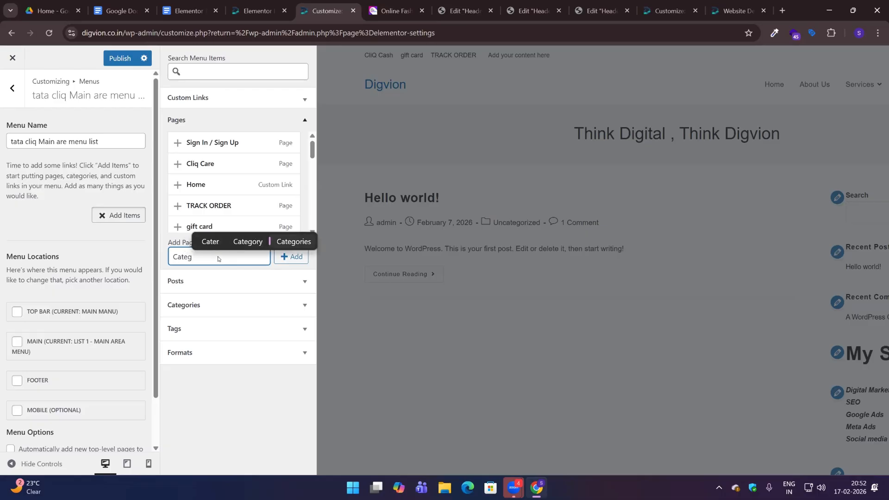
key(Return)
click(290, 256)
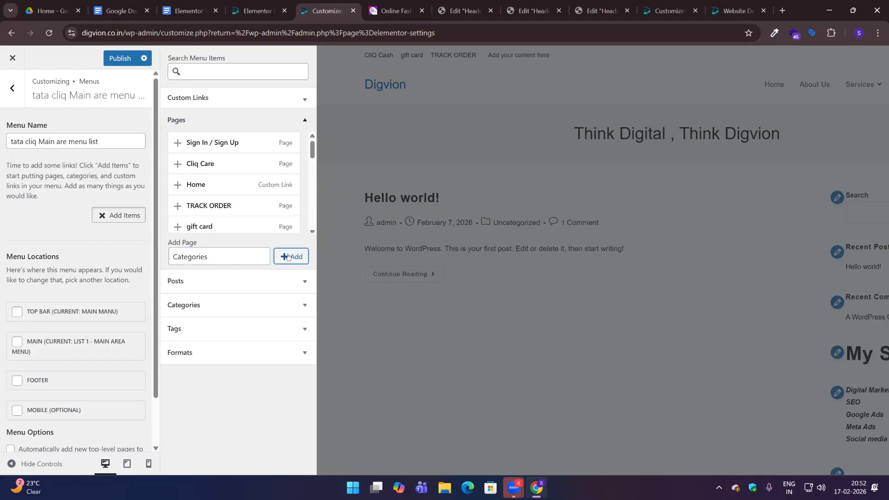
Create a new page named "Brands" and add it to the menu after Categories.
click(226, 250)
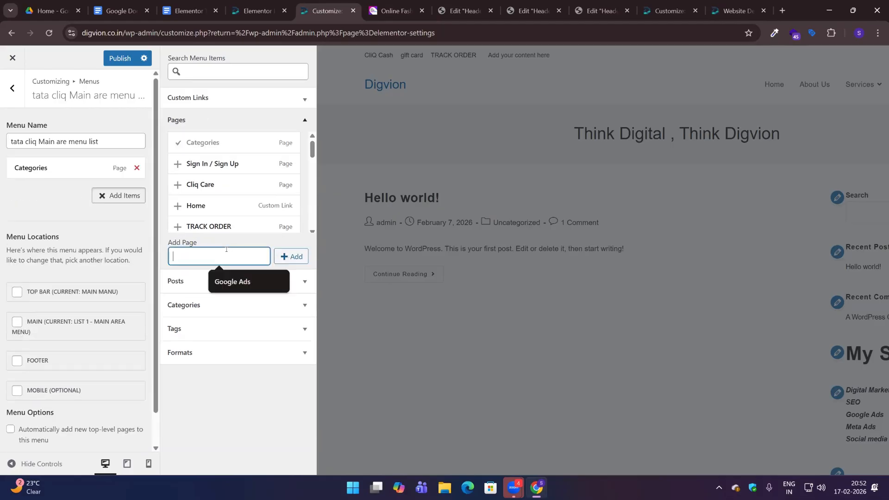
text(Brands)
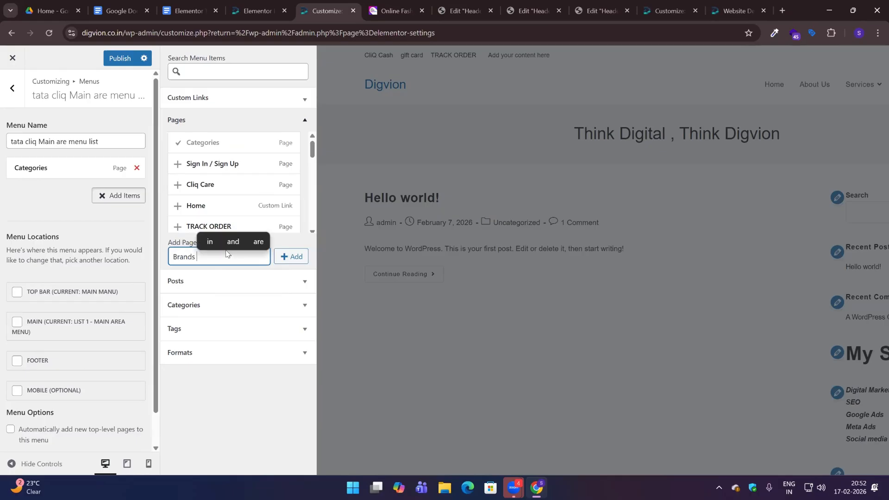
key(Tab)
key(Return)
Review the Categories and Brands dropdowns on the Tata CLiQ site, and add a newly created page named "Men" to the menu.
click(209, 254)
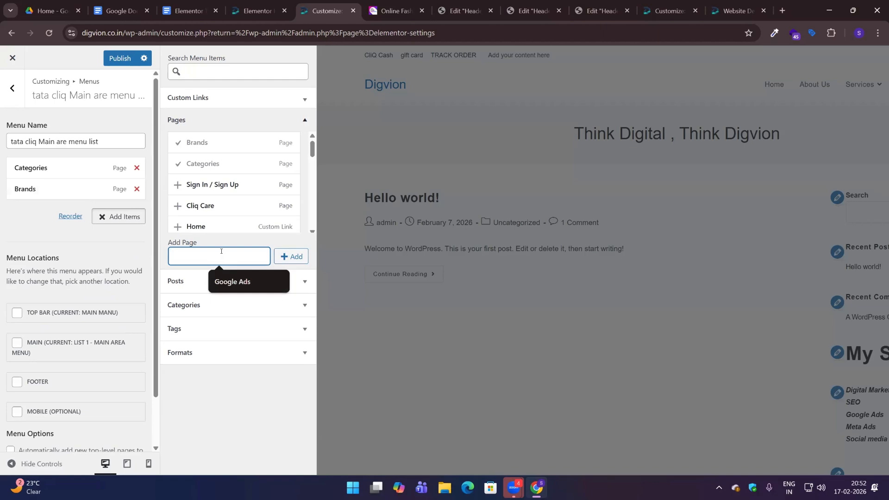
click(393, 11)
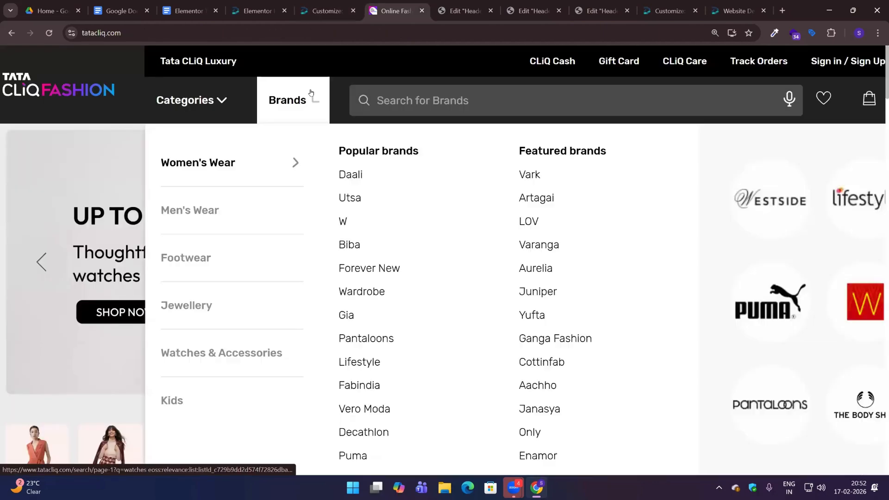
mouse_move(215, 104)
key(ctrl+shift+Tab)
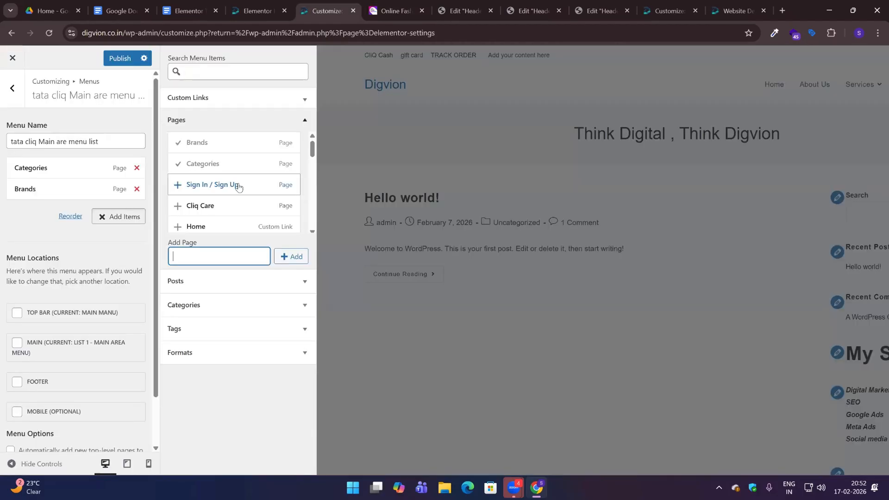
key(ctrl+Tab)
mouse_move(273, 119)
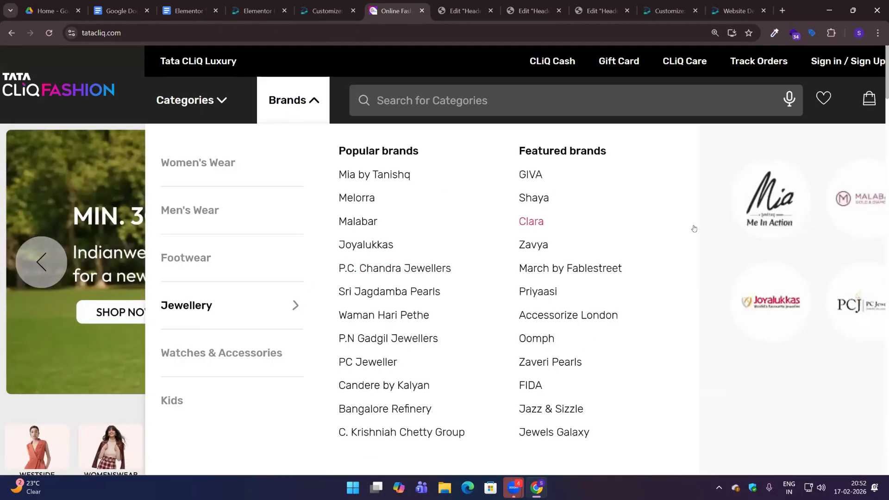
key(ctrl+shift+Tab)
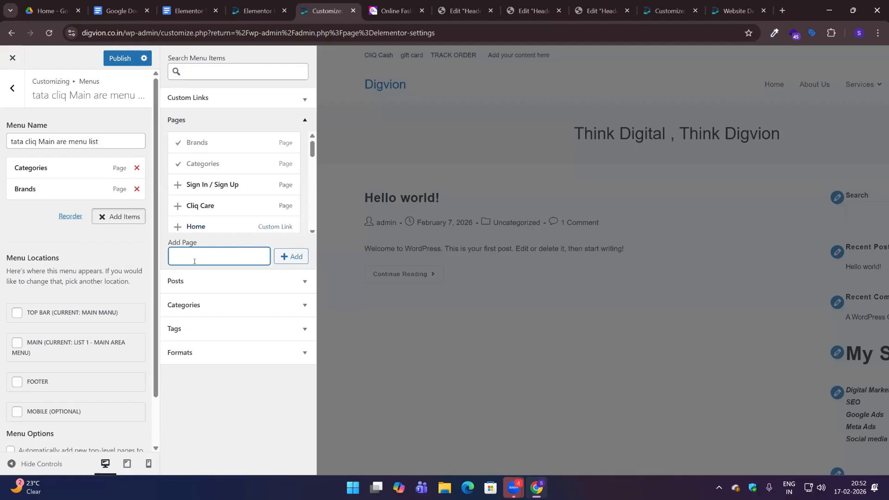
click(195, 261)
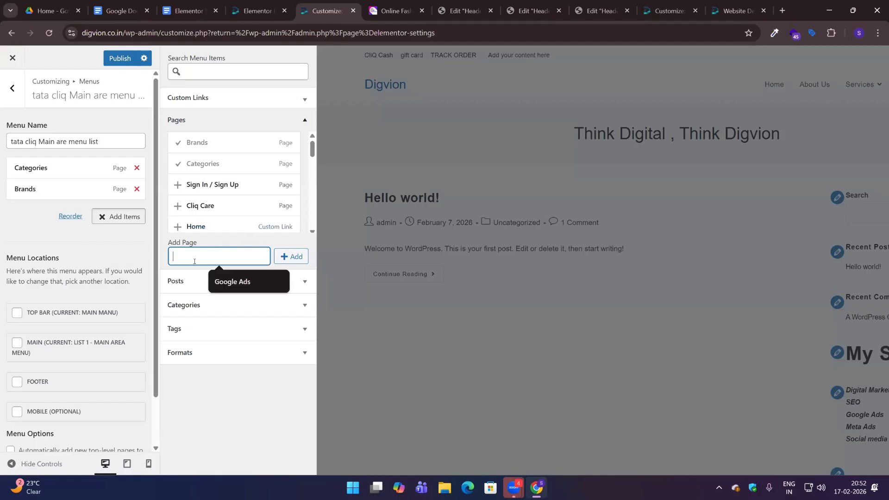
text(Men)
key(Tab)
key(Return)
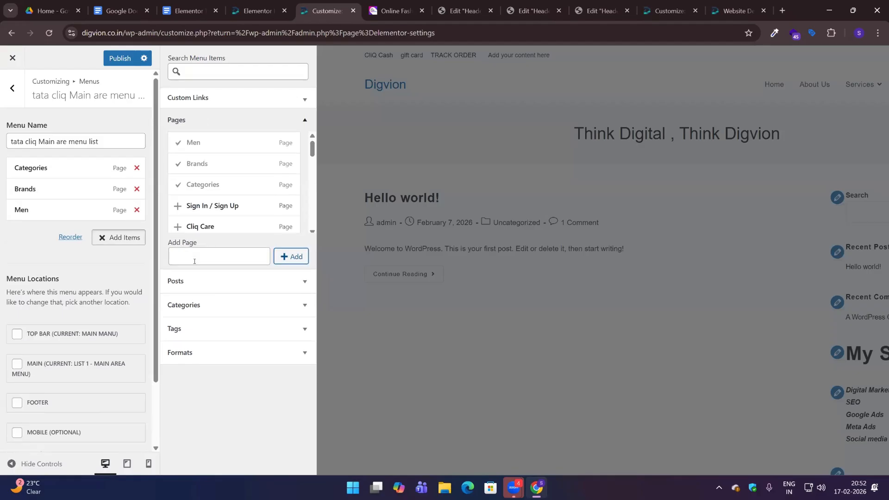
Create new pages named "Women" and "Kids" and add them to the menu after Men.
click(194, 262)
text(Women)
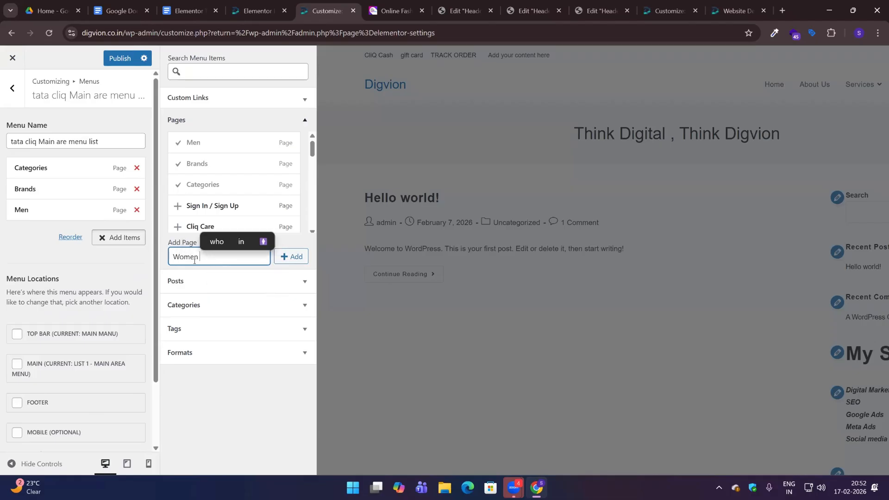
key(Tab)
key(Return)
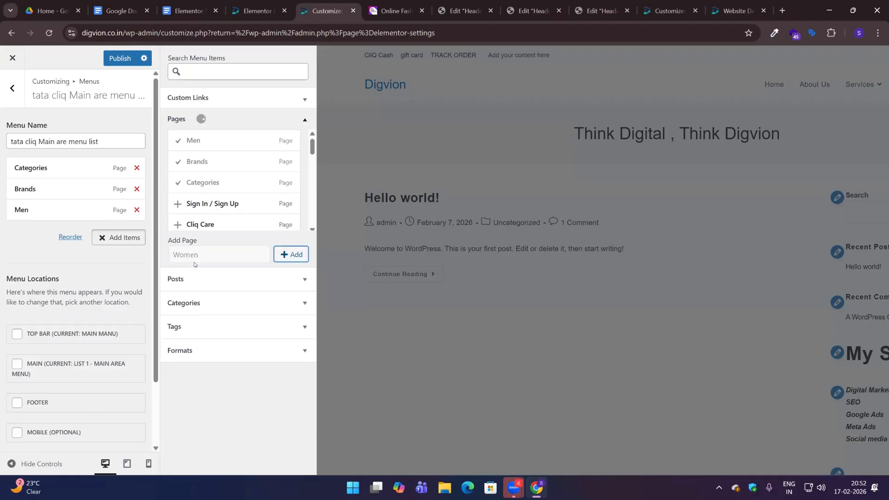
click(195, 261)
text(Kids)
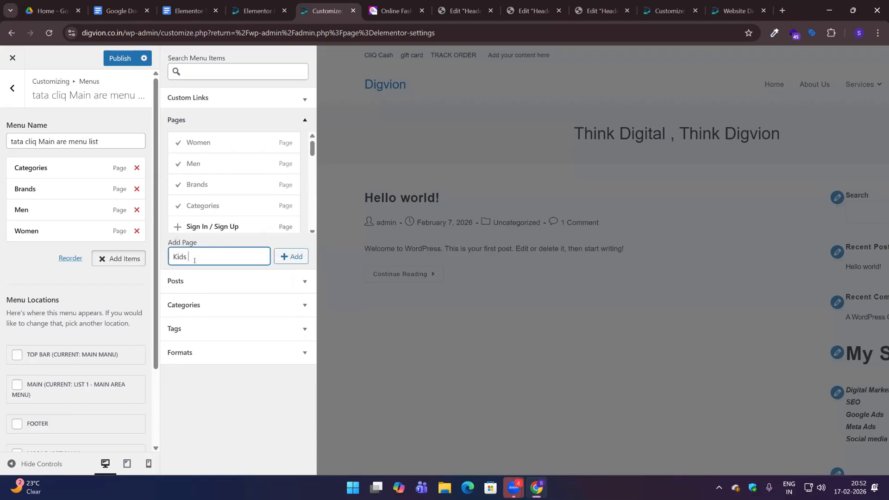
key(Tab)
key(Return)
click(194, 261)
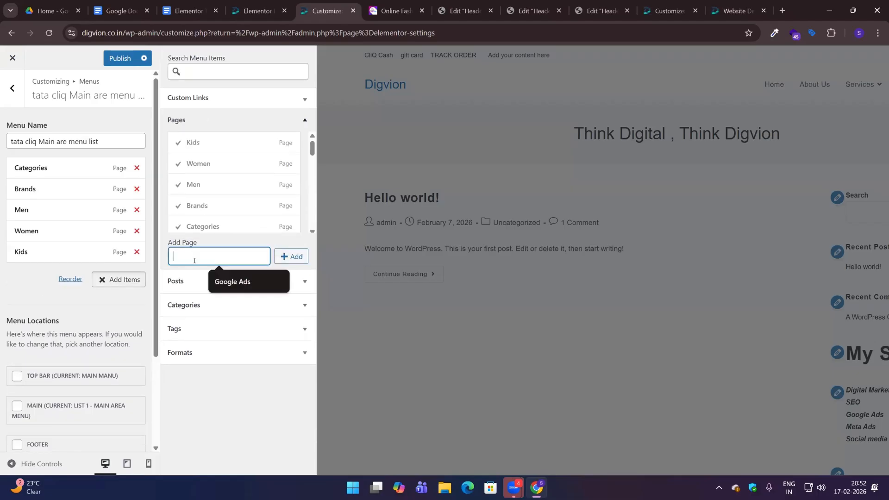
Create new pages named "Nike", "Puma" and "HRX" and add them to the menu after Kids.
text(Nike)
key(Tab)
key(Return)
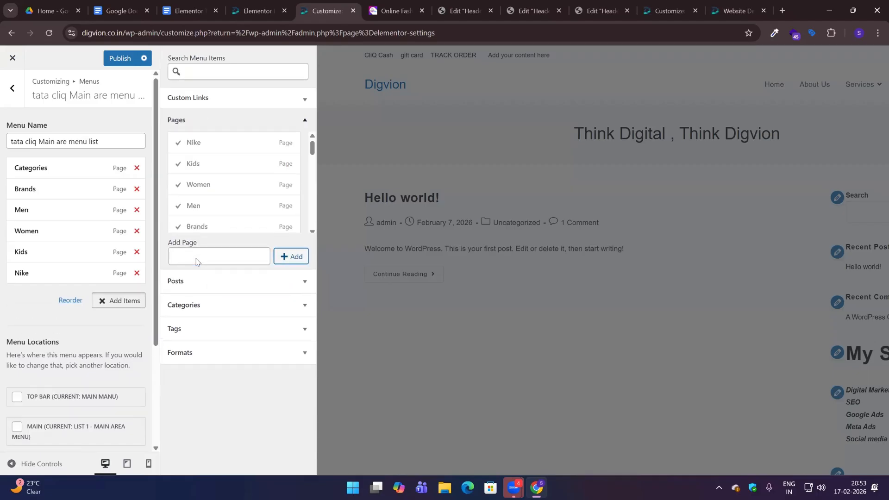
click(196, 258)
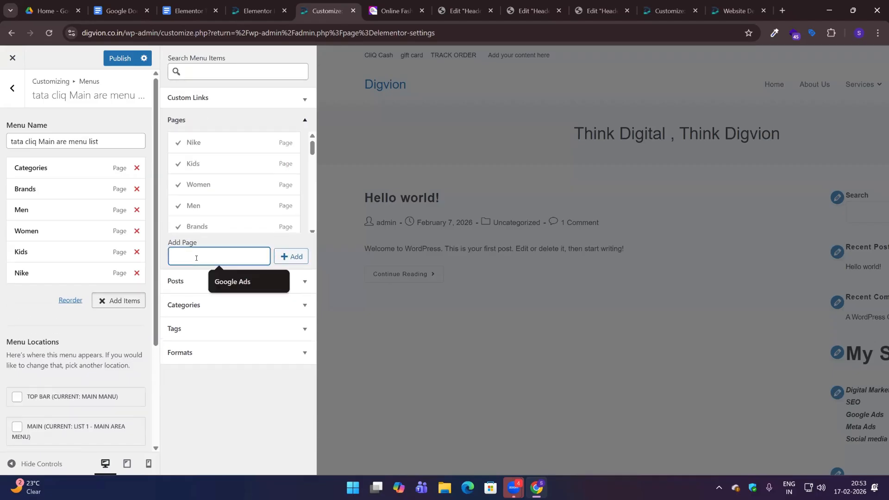
text(Puma)
key(Tab)
key(Return)
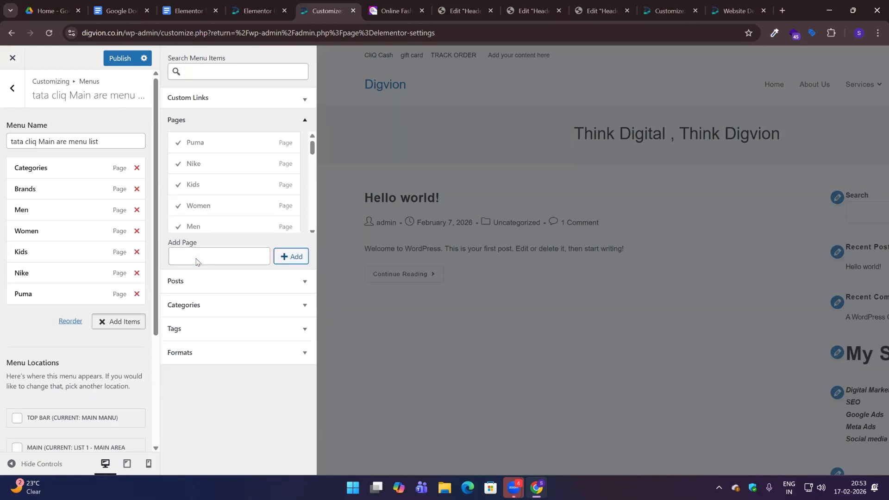
click(197, 258)
text(HRX)
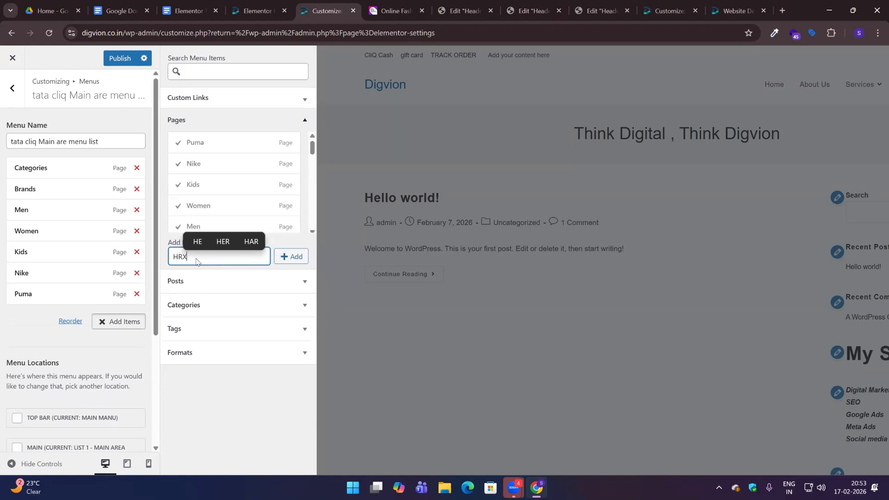
key(Tab)
key(Return)
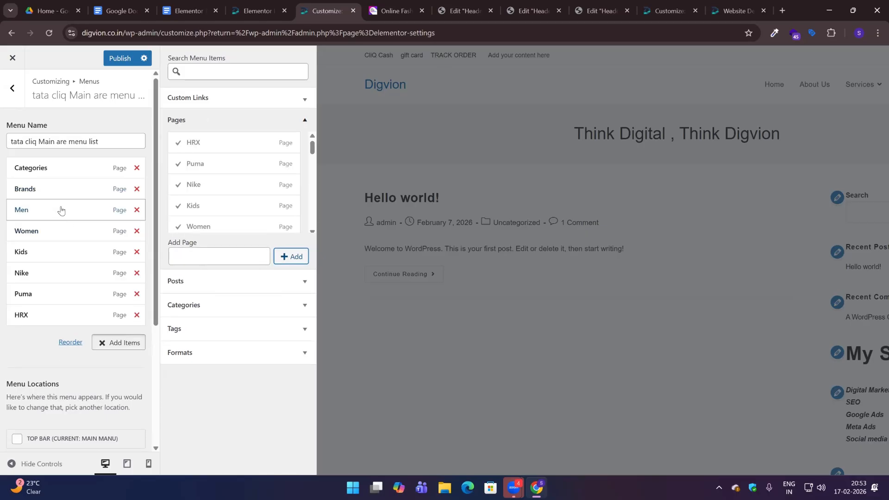
Nest Kids, Women and Men under Categories and Nike, Puma and HRX under Brands as sub items, and publish the menu.
drag(60, 211, 56, 187)
drag(60, 233, 65, 190)
drag(29, 253, 45, 188)
drag(51, 279, 67, 316)
click(60, 297)
click(71, 296)
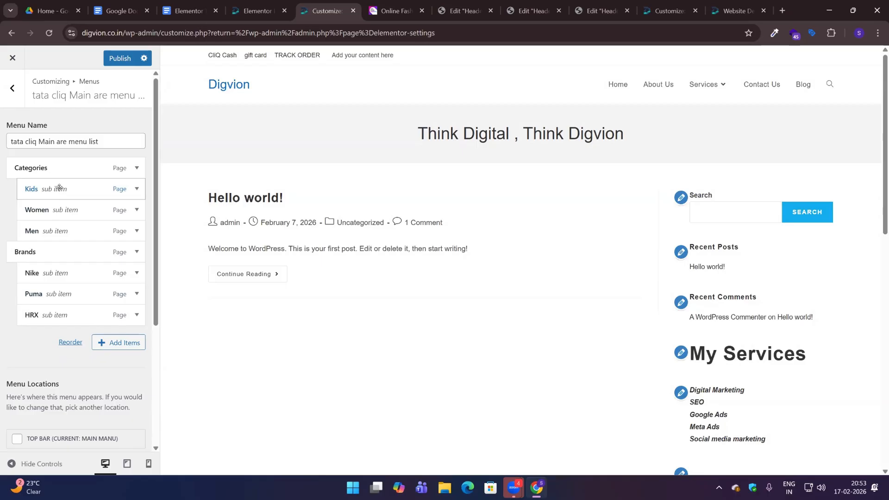
click(106, 61)
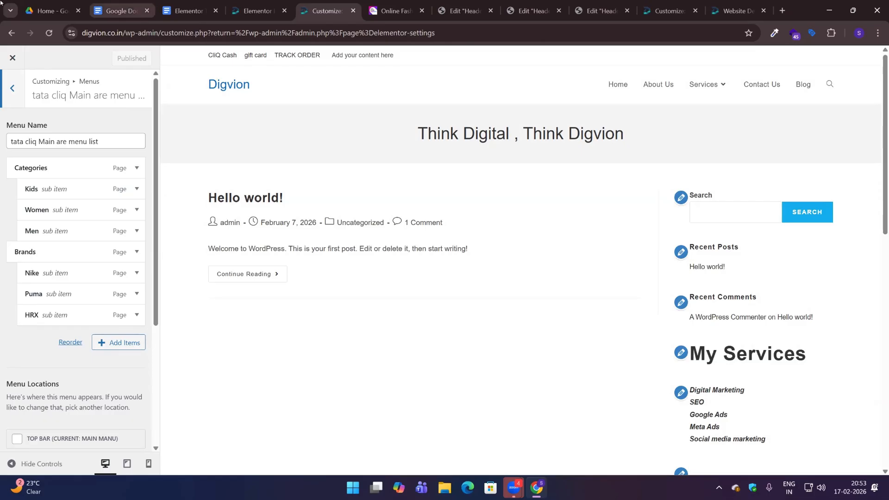
Start a new template in the Elementor Header & Footer Builder in a separate browser tab and title it "tata cliq header".
click(268, 3)
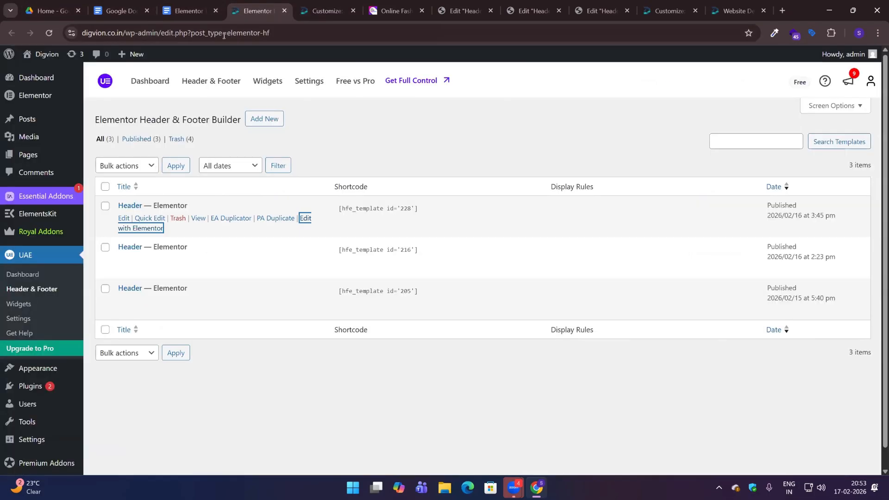
click(327, 11)
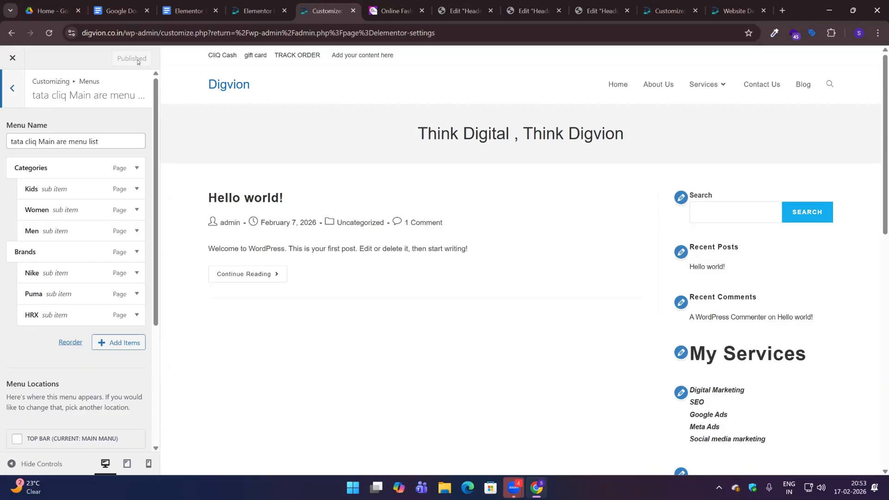
click(270, 5)
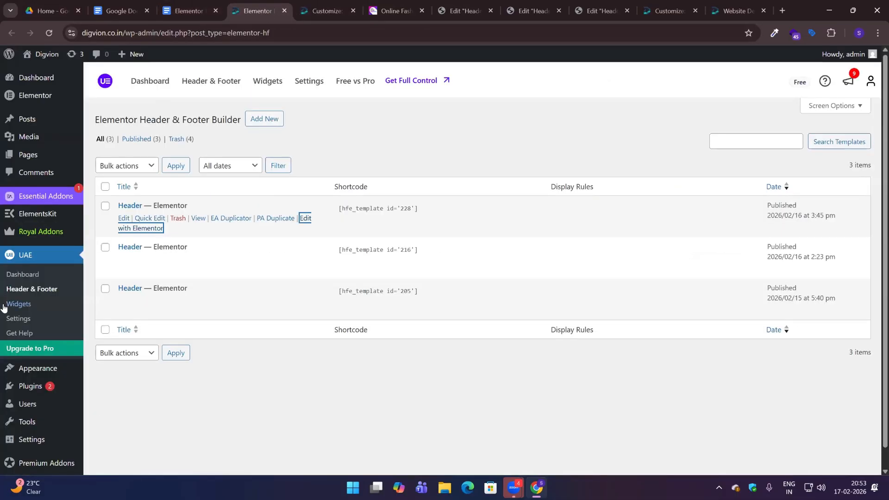
mouse_move(37, 370)
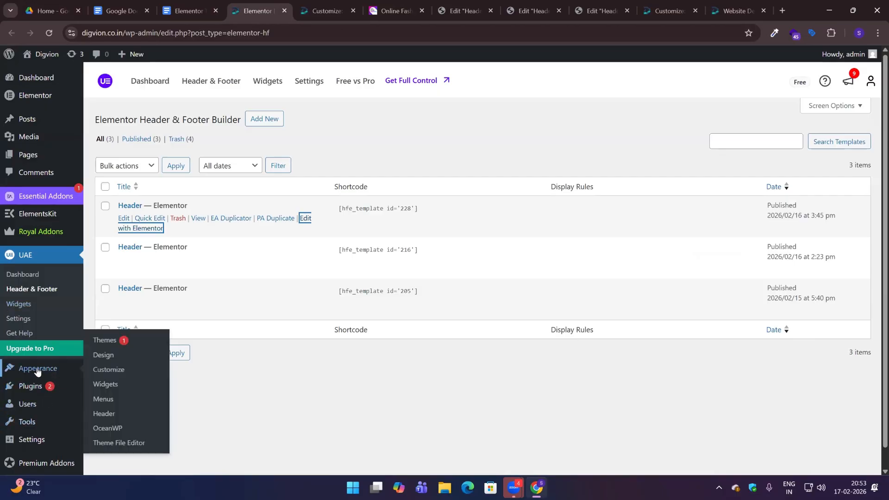
middle_click(32, 290)
key(ctrl+Tab)
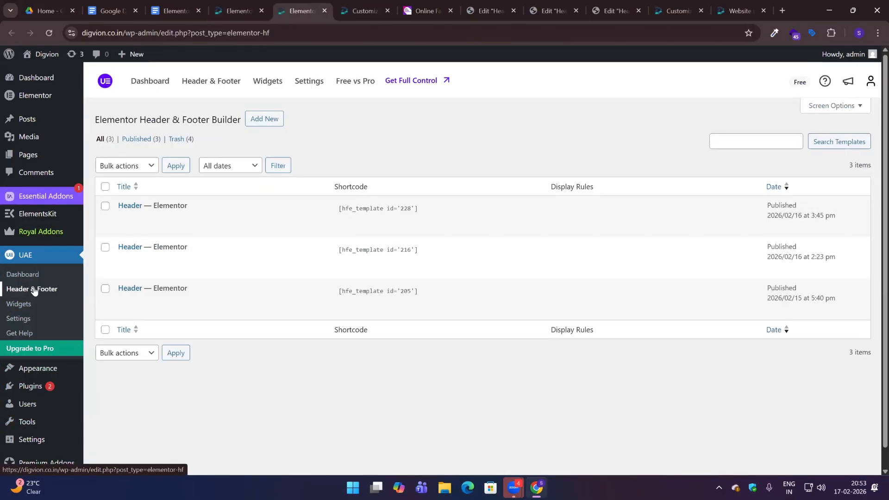
click(267, 119)
click(268, 119)
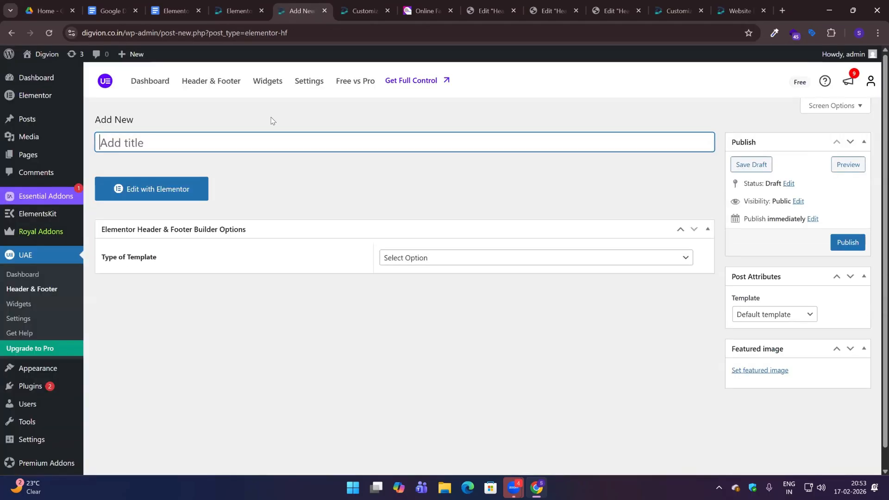
text(tata )
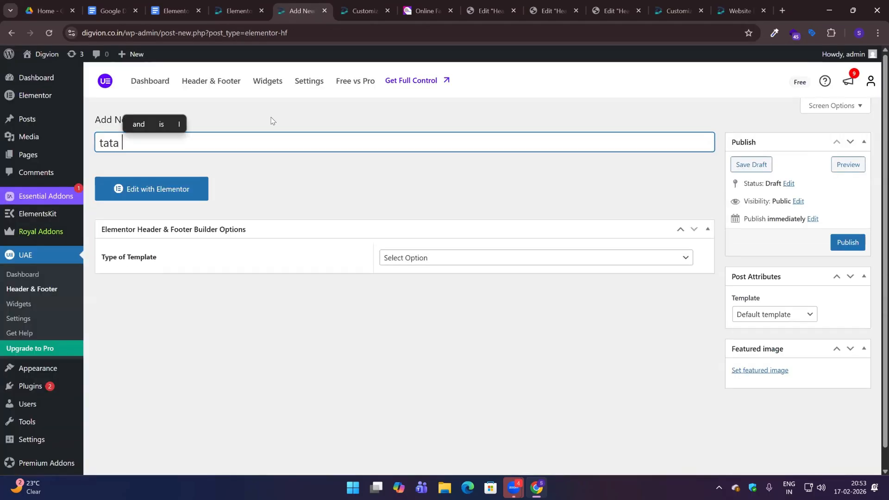
text(cliq header)
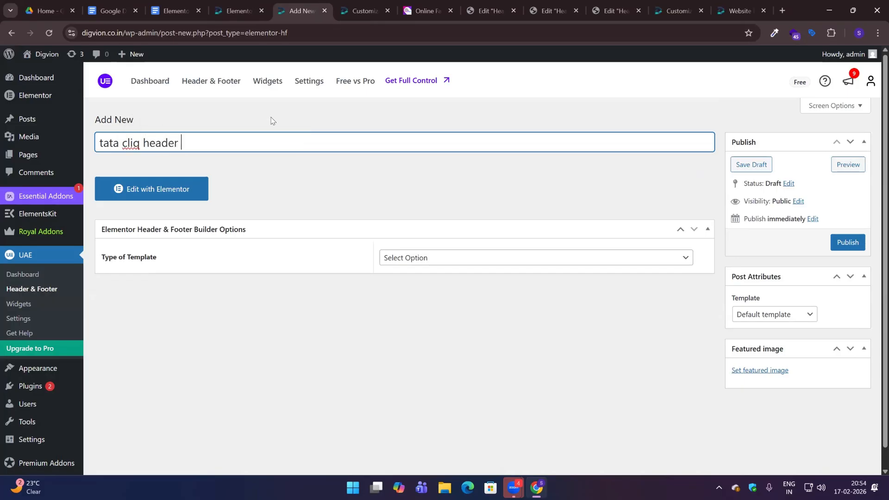
click(272, 121)
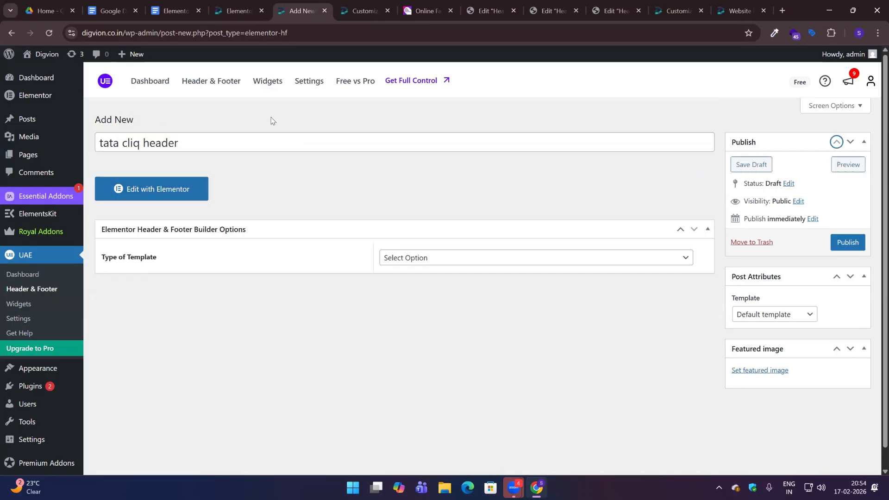
Publish the template as a Header displayed on the Entire Website for All user roles, and open it for editing with Elementor.
click(427, 257)
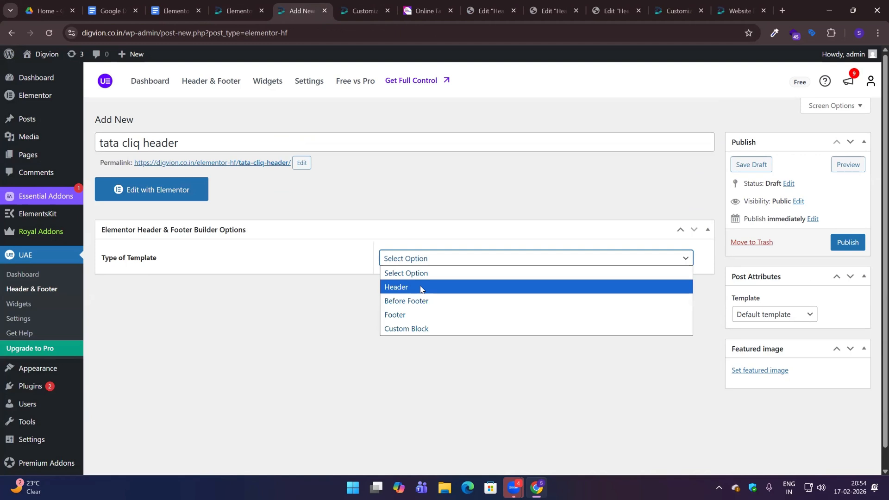
click(421, 289)
click(425, 297)
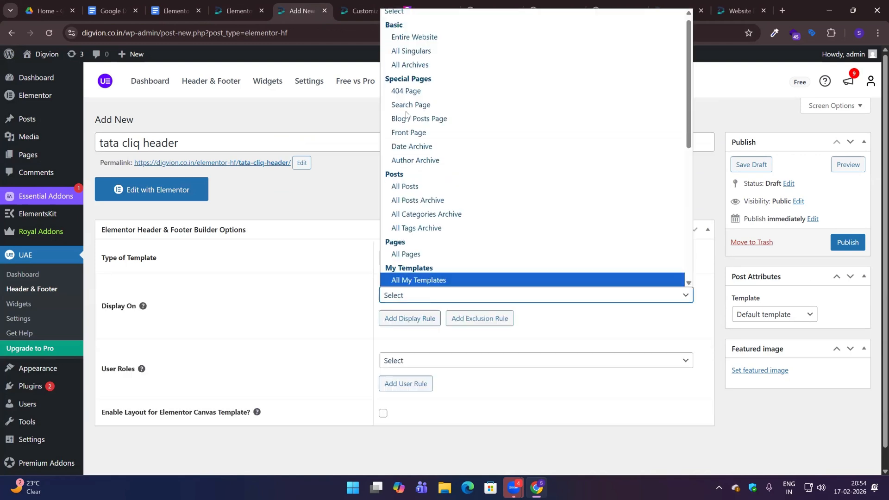
click(442, 37)
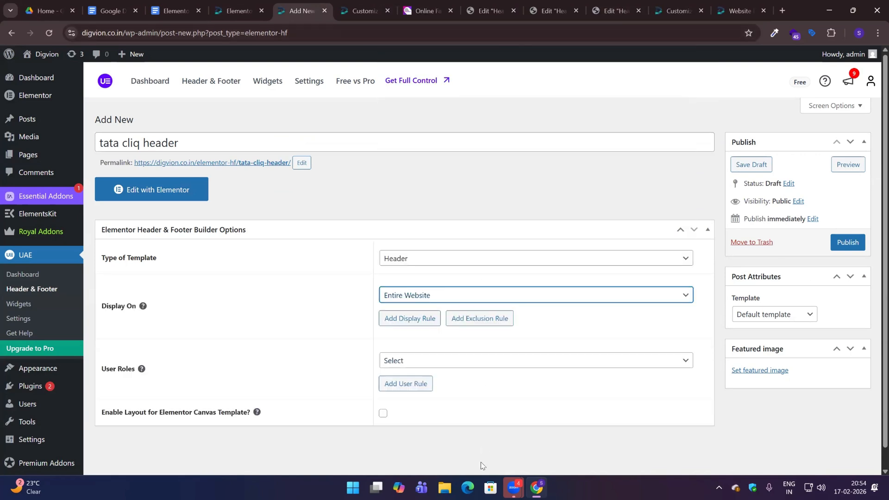
click(453, 361)
click(418, 236)
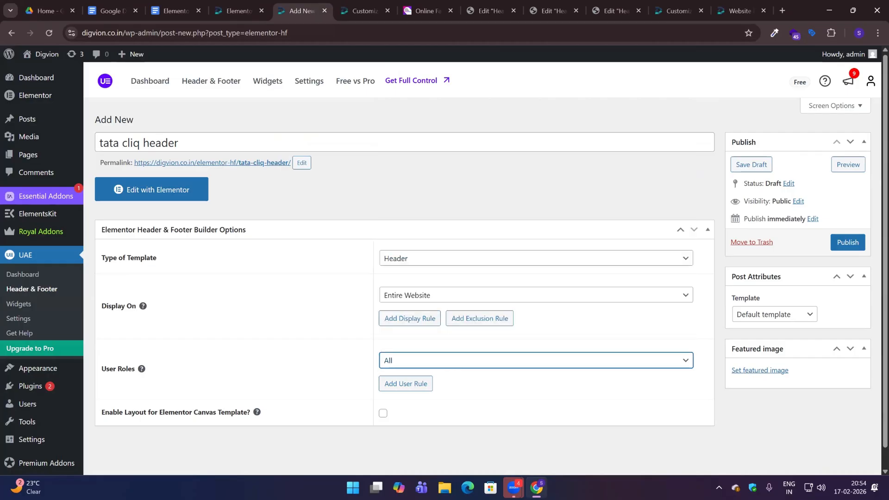
click(835, 246)
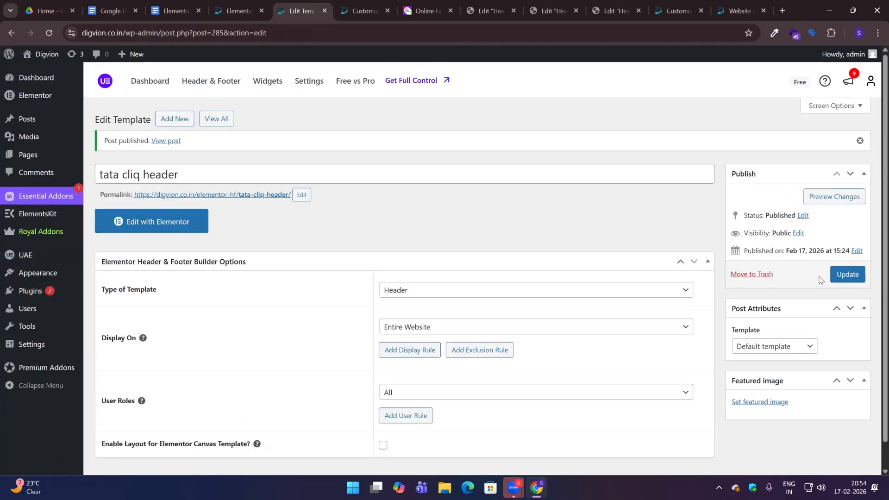
click(187, 229)
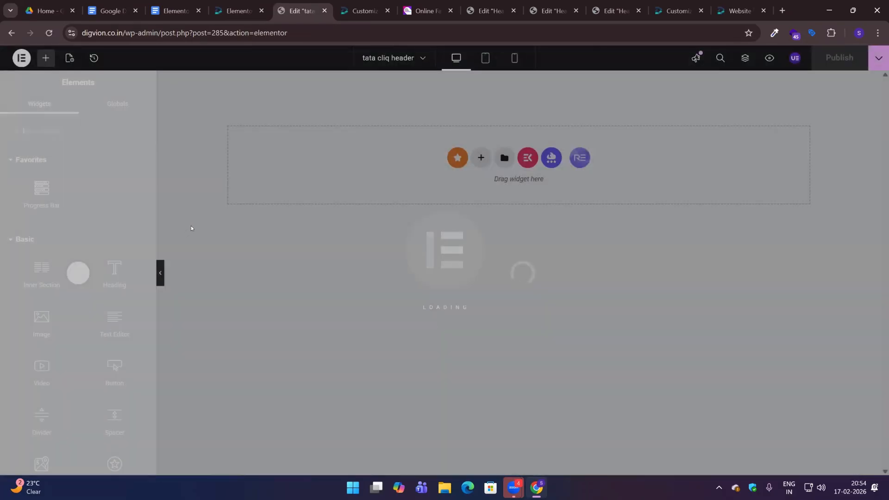
Switch to the Tata CLiQ site and examine its header layout at the default zoom level.
key(ctrl+Tab)
key(ctrl+Tab)
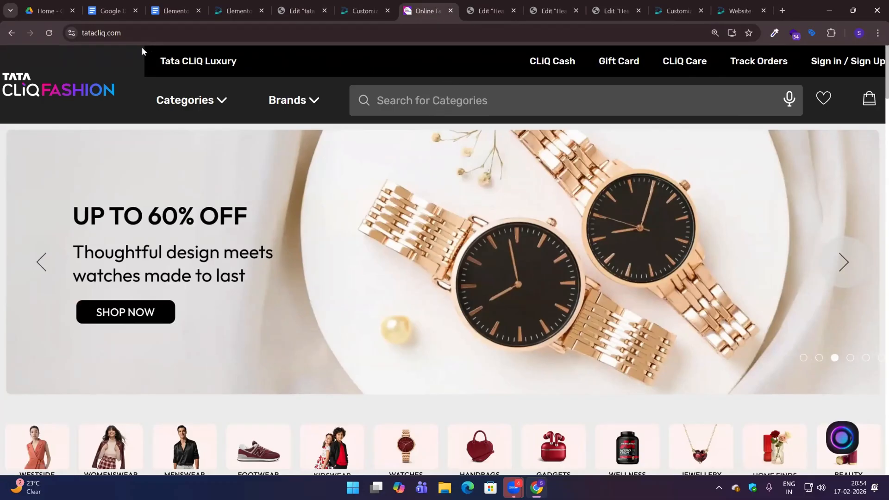
mouse_move(852, 61)
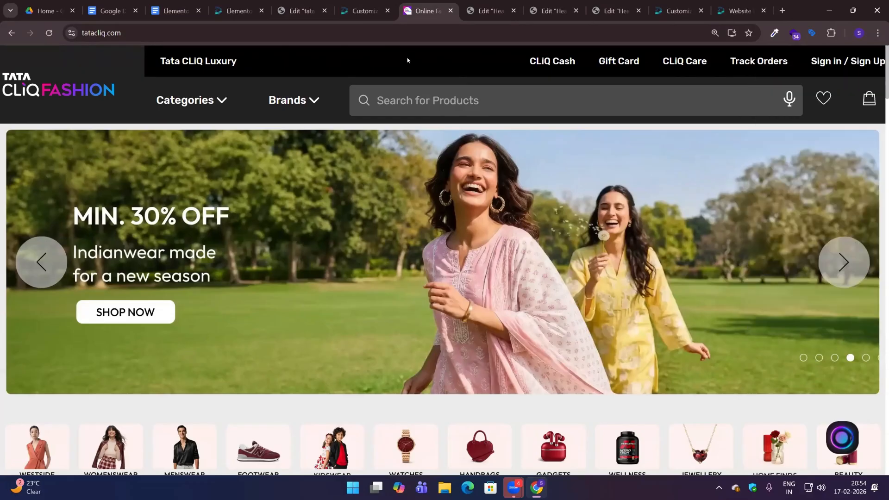
key(ctrl+0)
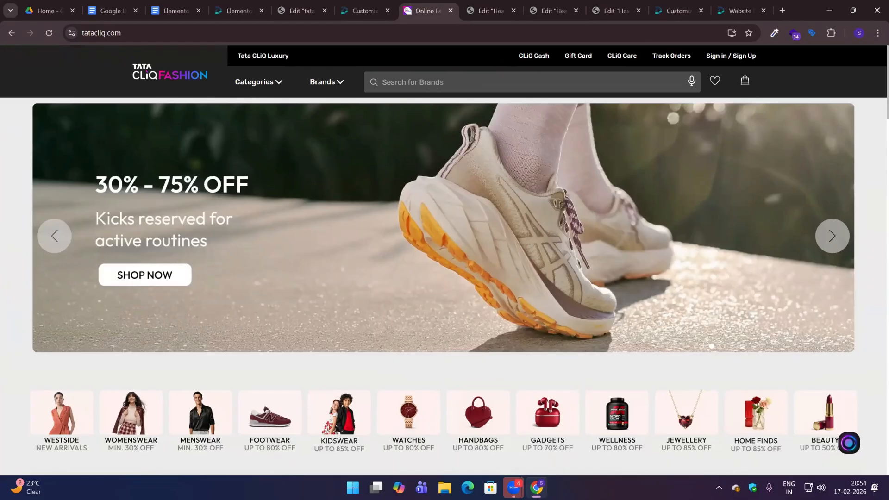
Open the Watches listing from the Tata CLiQ home page and look through its products and filters.
click(397, 431)
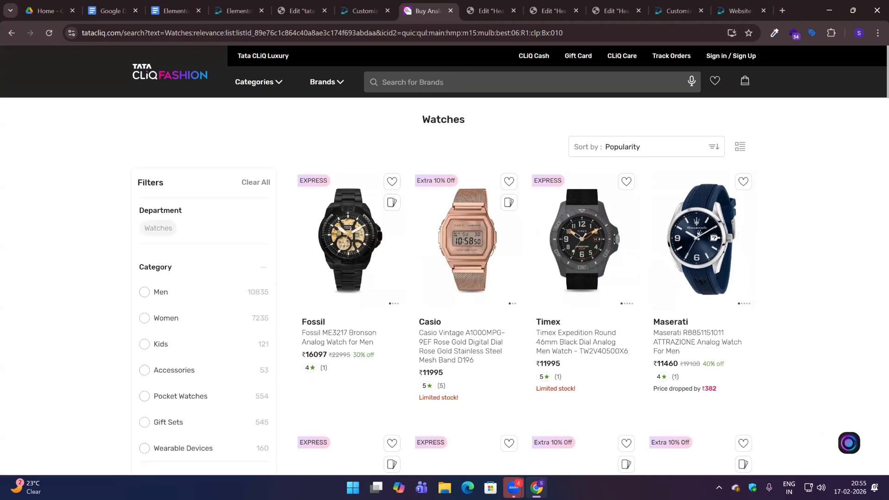
scroll(757, 378, down, 9)
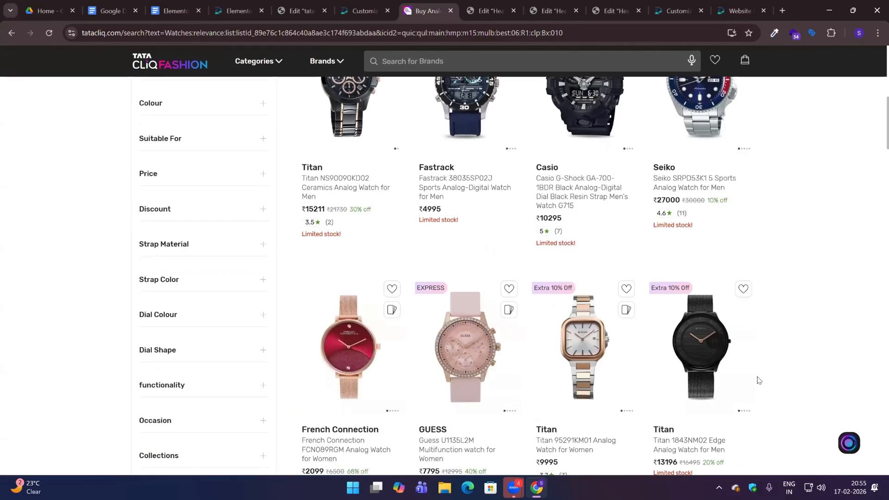
scroll(758, 380, down, 5)
scroll(239, 271, up, 9)
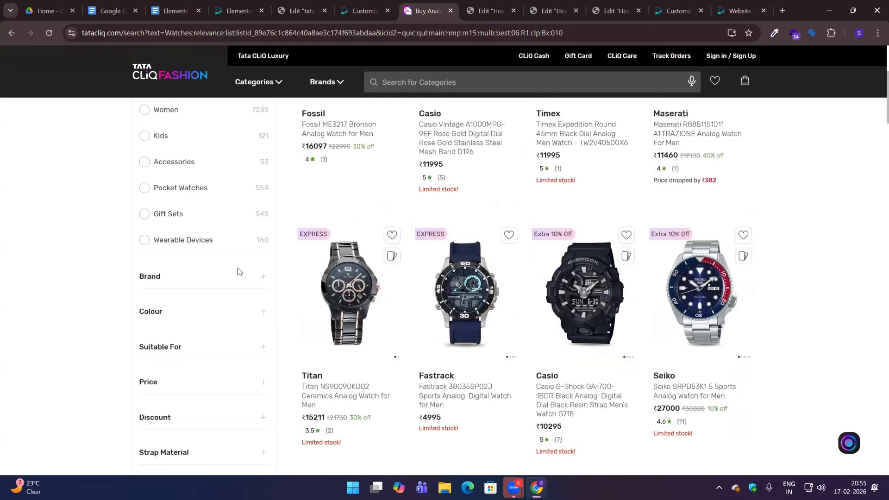
scroll(244, 297, up, 4)
Filter the watches by the Men category and observe how the header behaves while browsing the results.
click(184, 291)
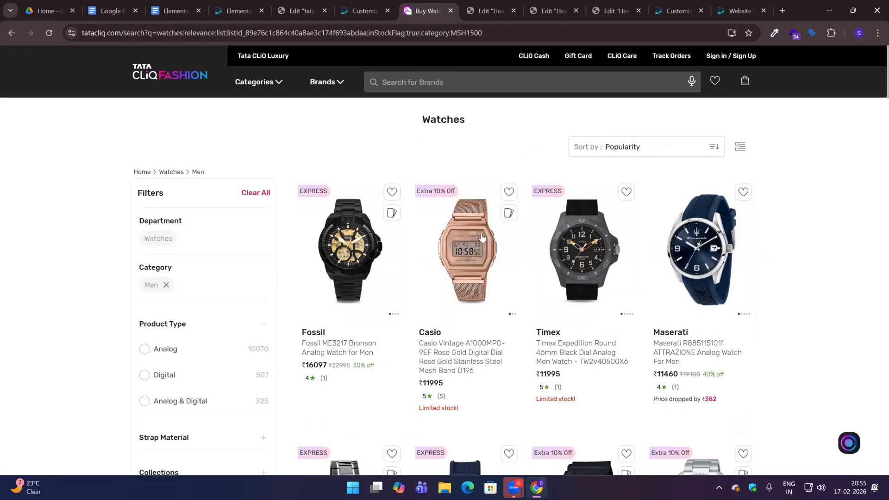
scroll(804, 344, down, 2)
scroll(803, 344, down, 7)
scroll(804, 343, up, 3)
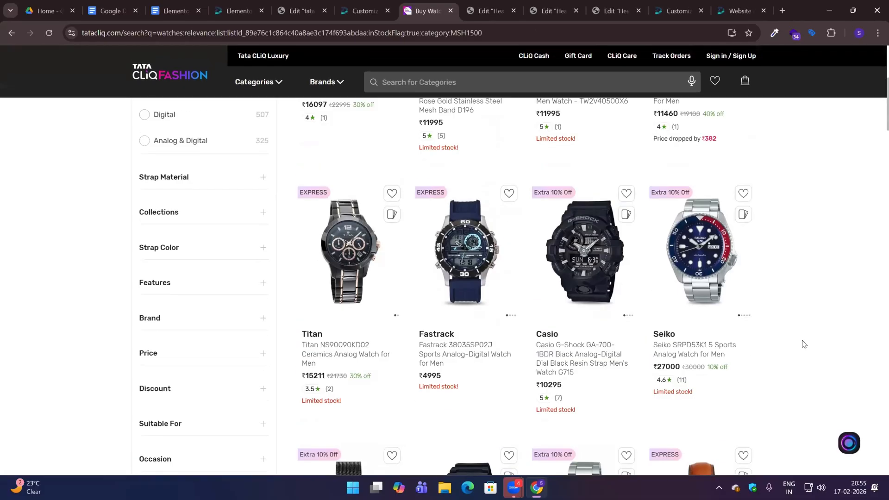
scroll(804, 343, down, 5)
scroll(804, 344, up, 9)
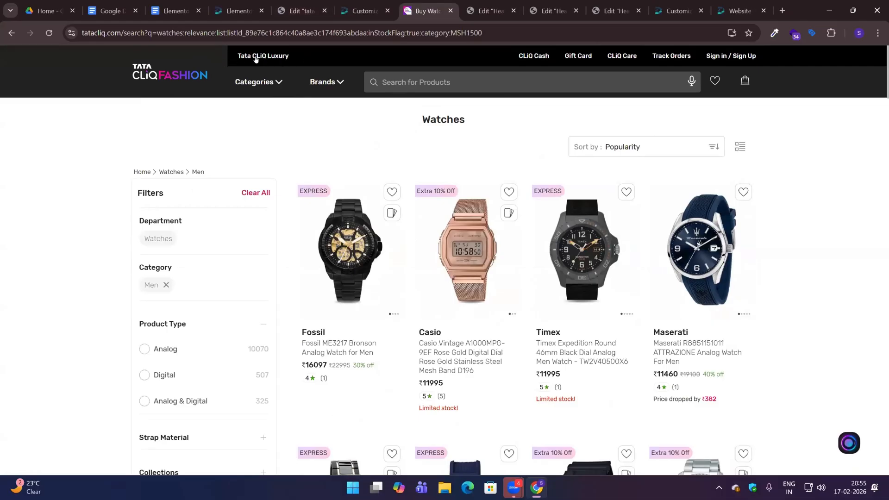
Narrow the men's watches to the Analog product type and browse the listing, observing the header and filter sidebar.
mouse_move(760, 64)
click(145, 350)
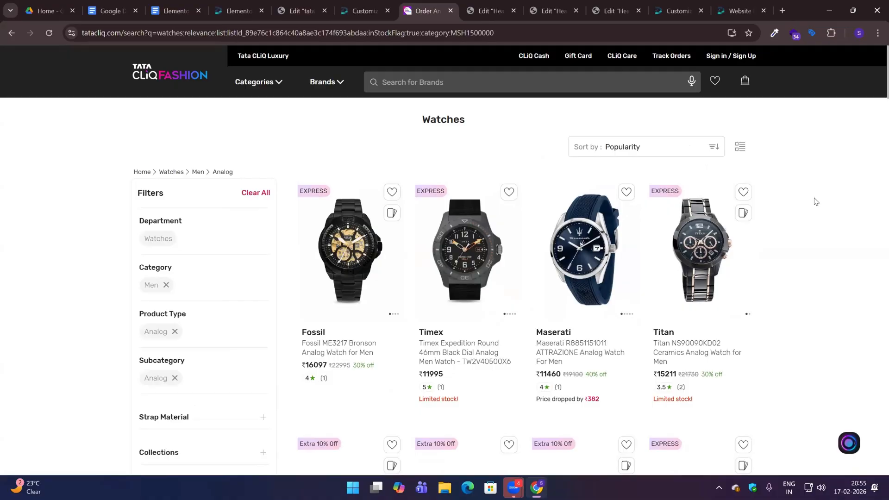
scroll(816, 201, down, 8)
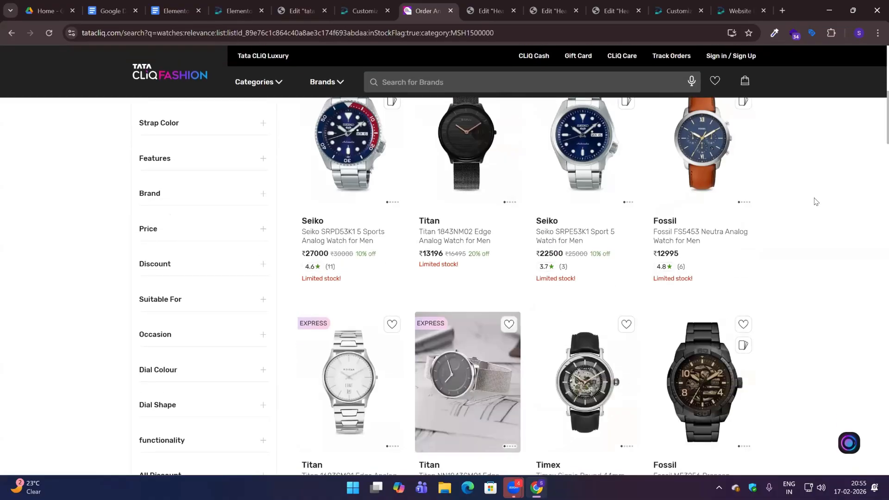
scroll(816, 201, down, 2)
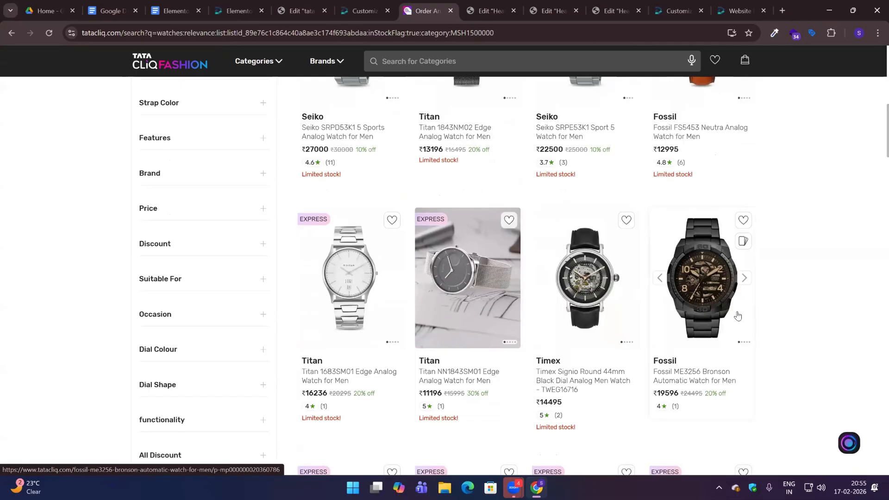
scroll(737, 315, down, 10)
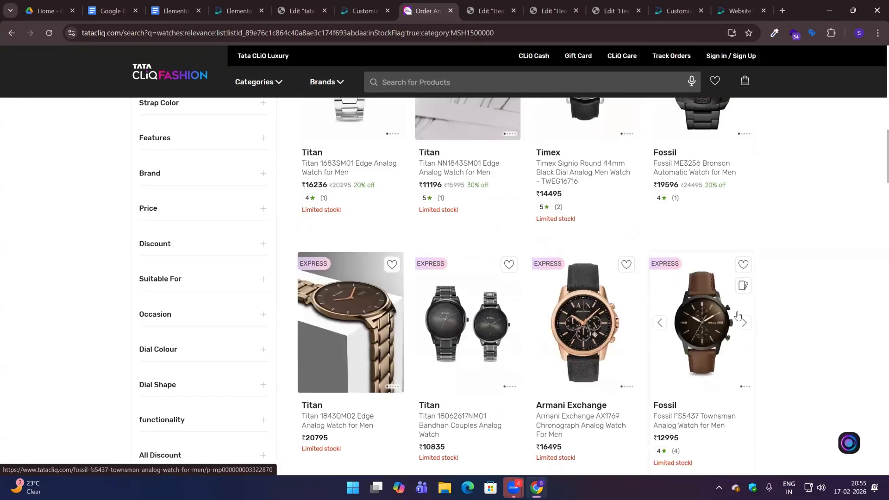
Browse further down the men's watch listing and observe how the Tata CLiQ header changes while scrolling.
scroll(737, 316, down, 10)
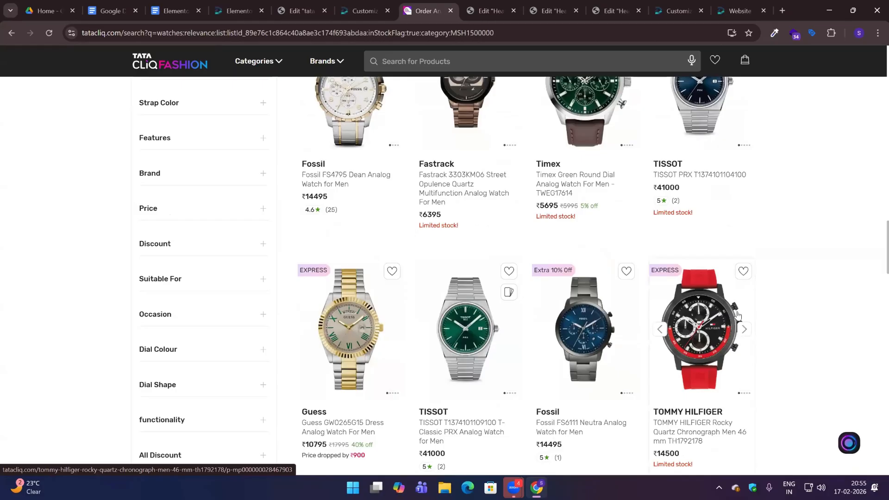
scroll(738, 315, down, 2)
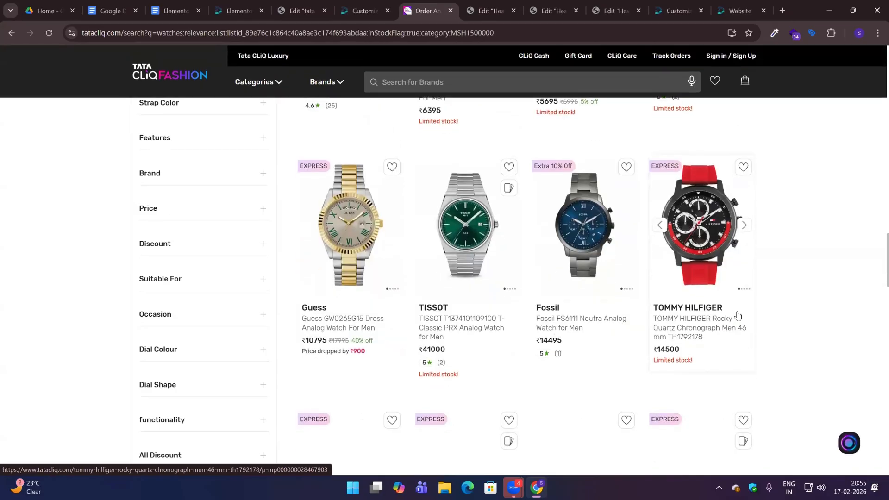
scroll(738, 316, down, 5)
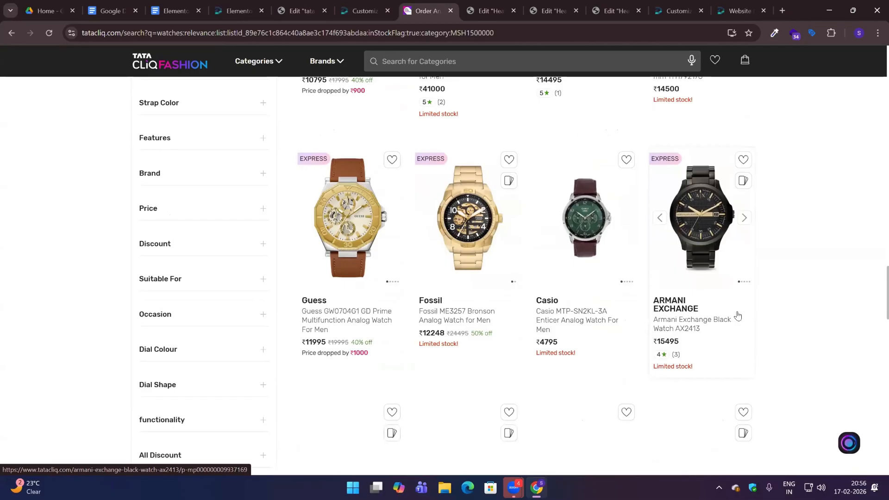
scroll(738, 315, down, 5)
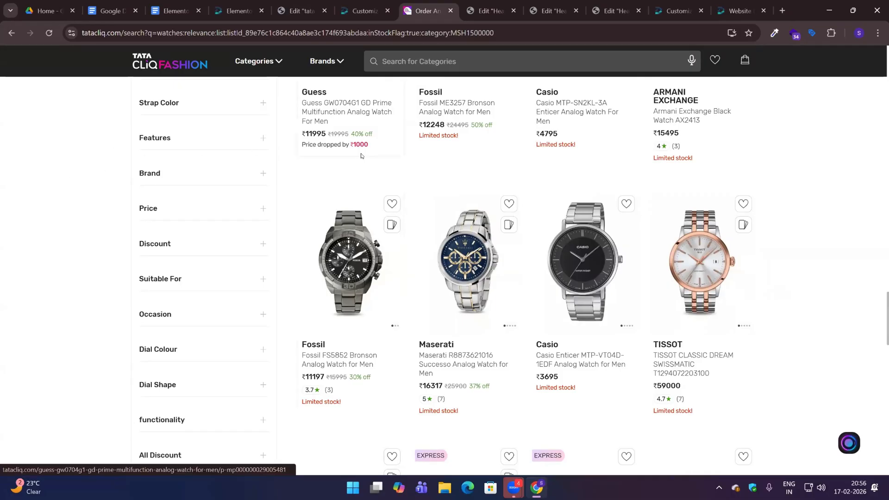
Return to the Elementor header template, add a two-column section and set its first column's width to 23%.
key(ctrl+shift+Tab)
key(ctrl+shift+Tab)
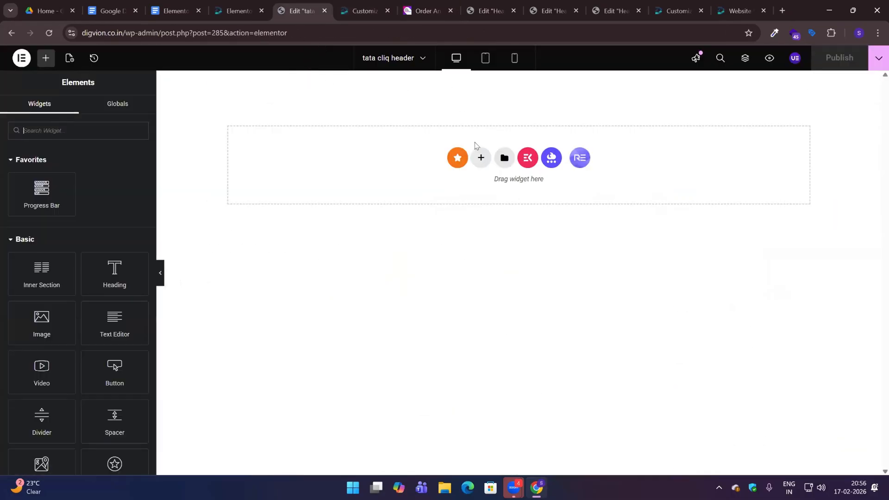
click(479, 158)
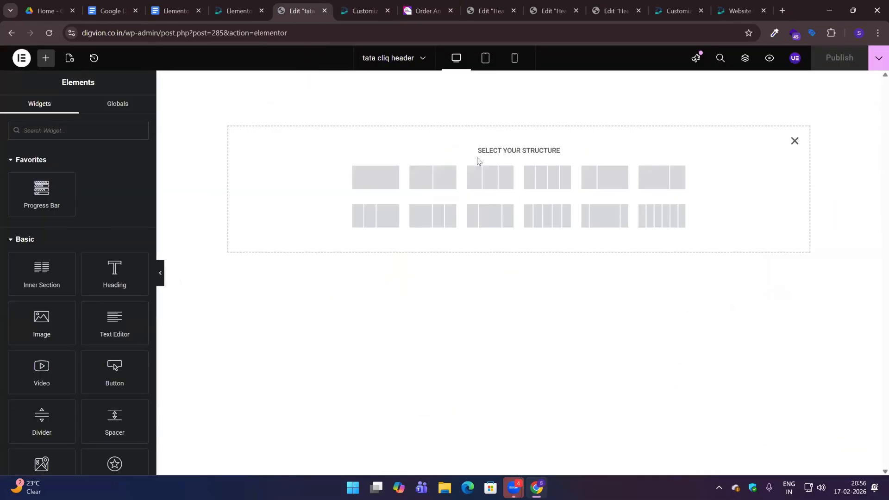
click(426, 179)
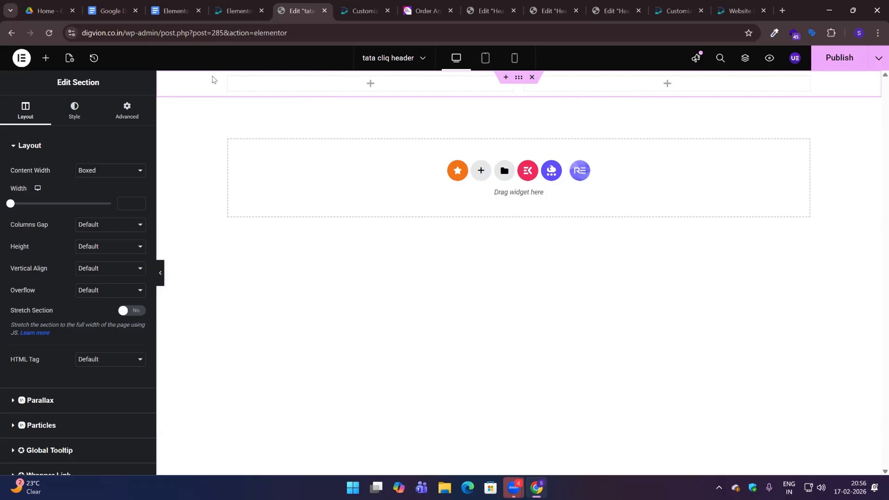
click(224, 89)
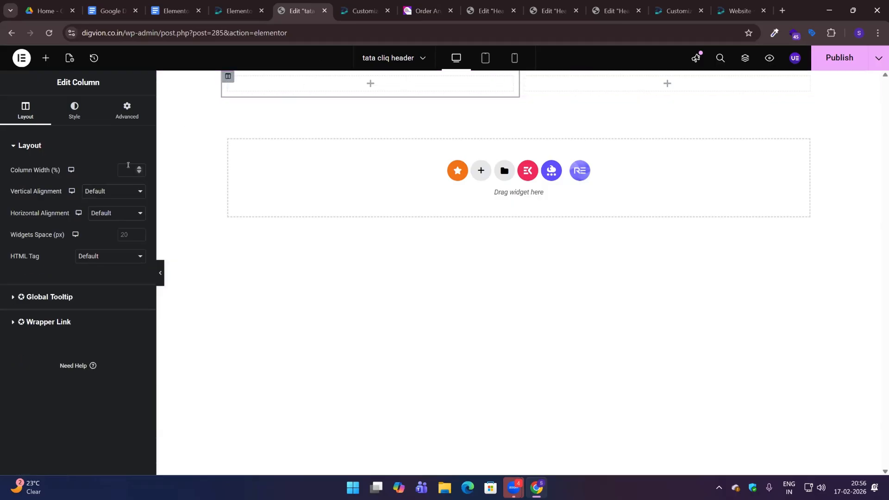
text(23.5)
key(BackSpace)
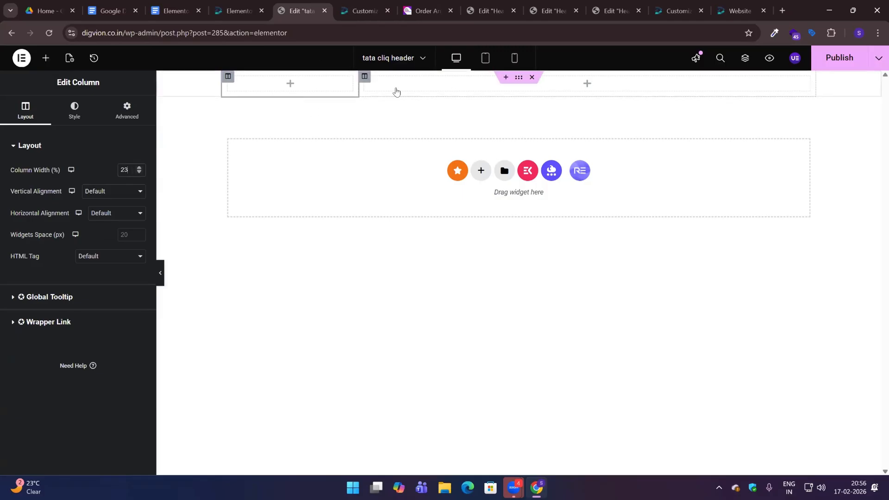
Give the header section a linear gradient background from dark grey to black at a 90-degree angle.
click(519, 77)
click(74, 111)
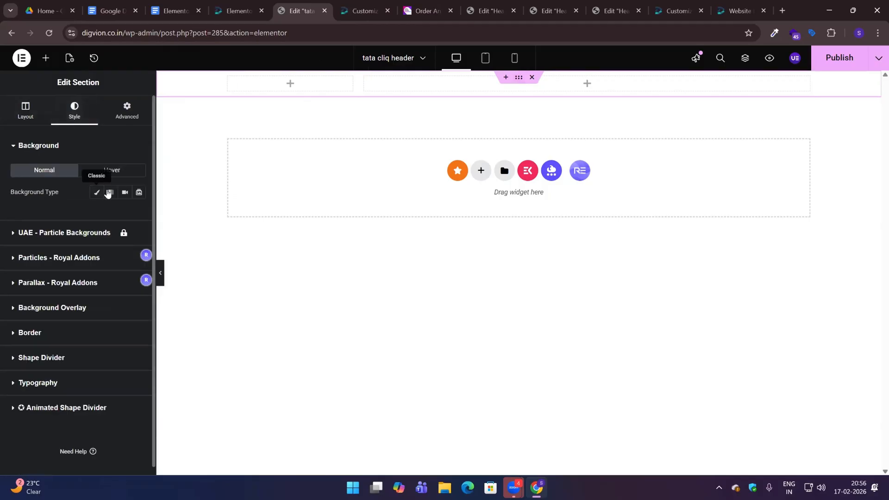
click(109, 192)
click(138, 265)
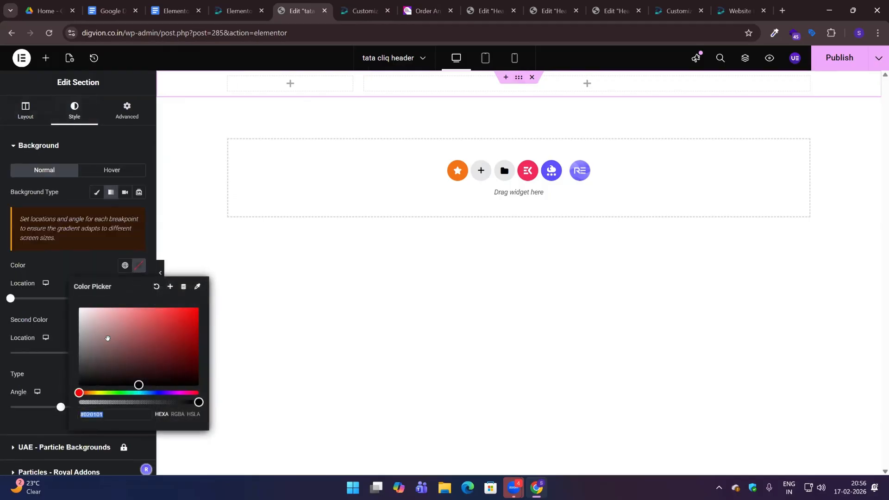
drag(109, 338, 59, 364)
click(93, 270)
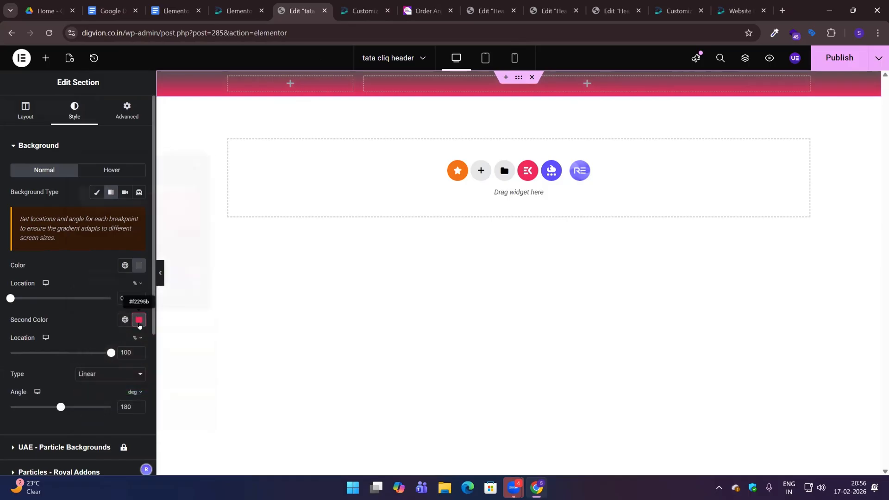
click(138, 319)
click(43, 332)
double_click(126, 402)
text(90)
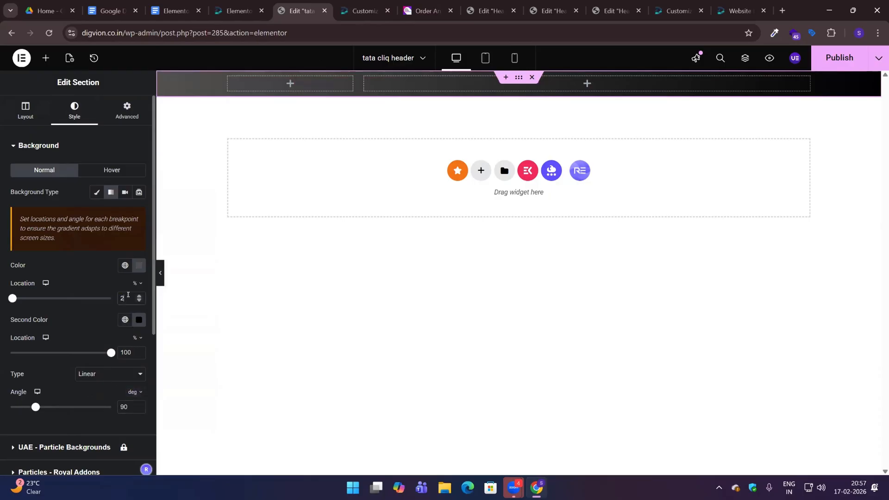
Set the locations of both gradient colors to 28% so the grey and black split sharply at the column boundary.
text(25)
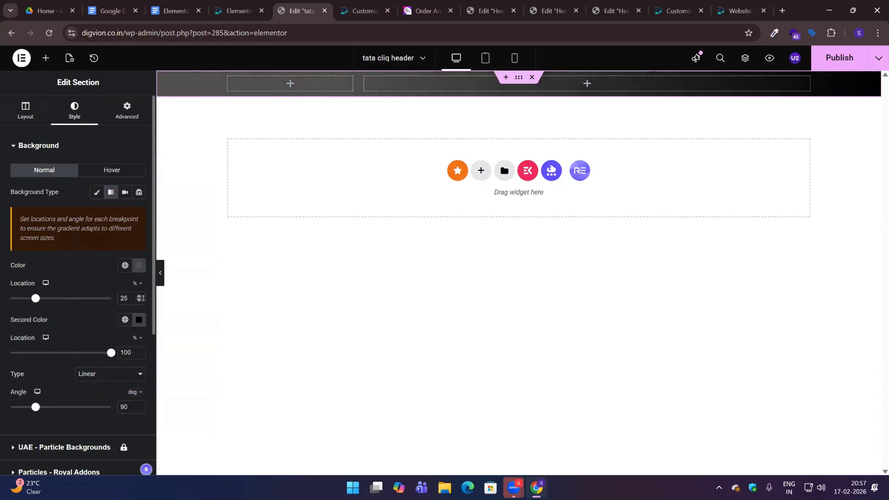
double_click(123, 353)
text(25)
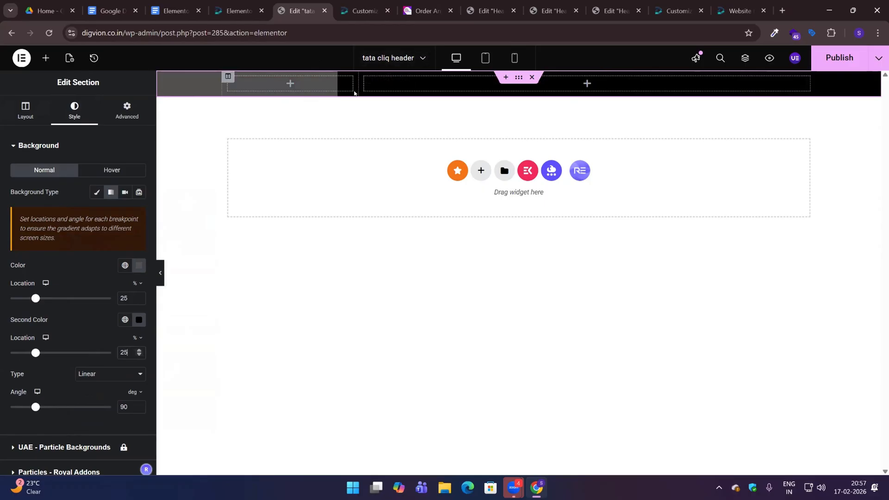
drag(37, 298, 39, 298)
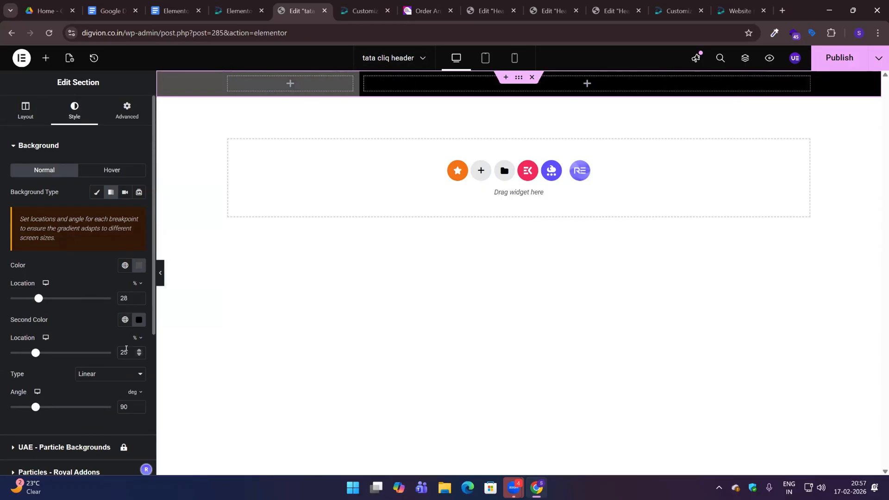
text(28)
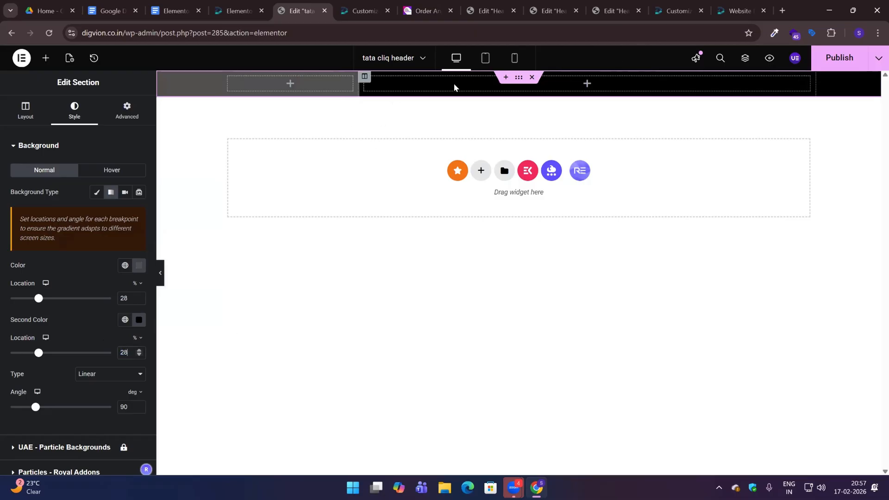
click(657, 87)
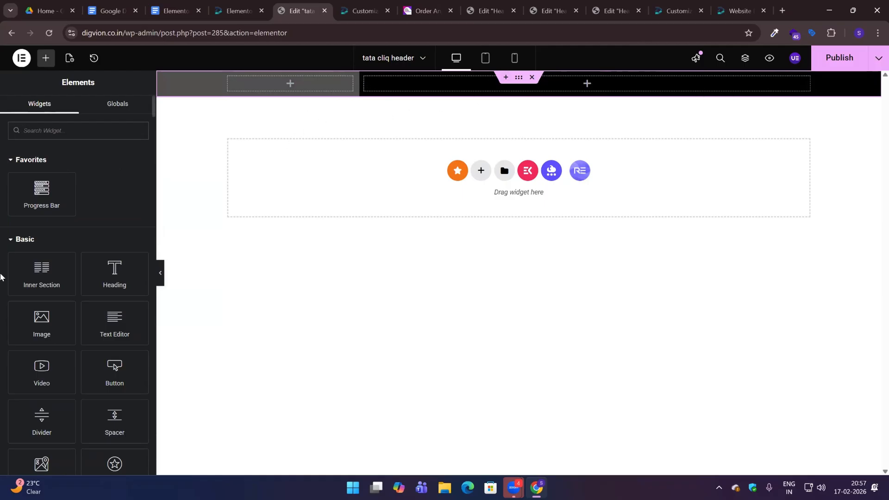
drag(44, 280, 435, 89)
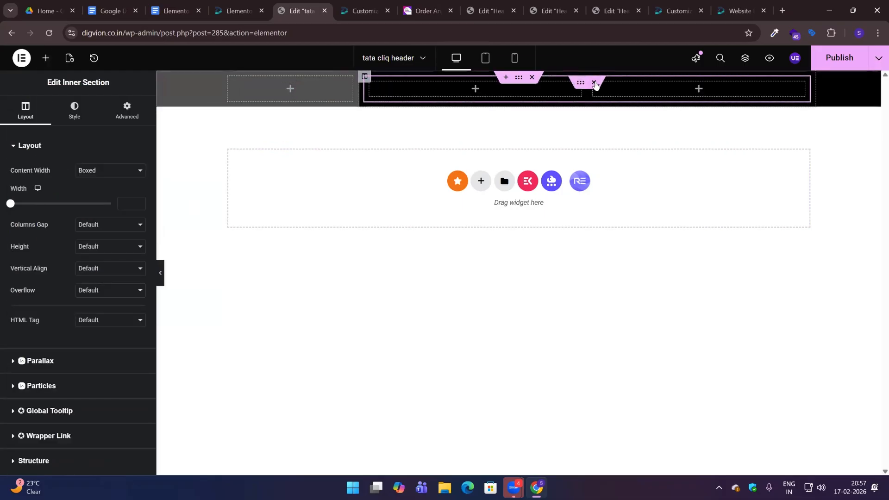
click(594, 83)
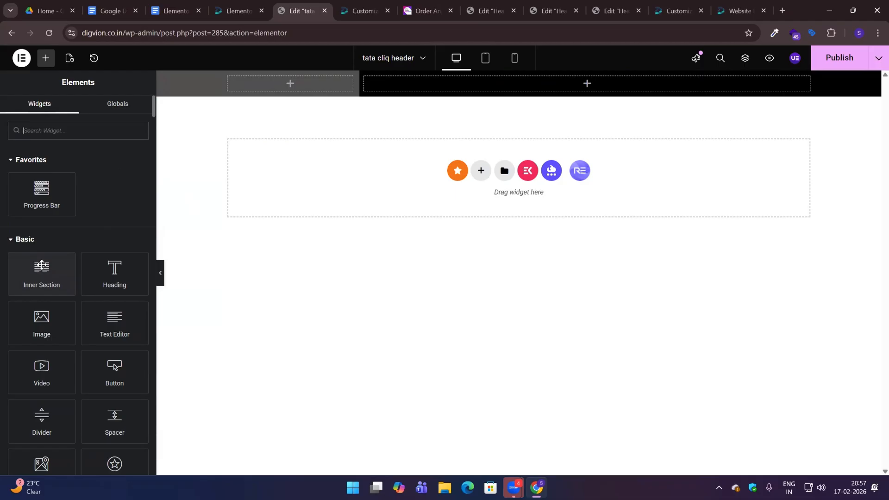
Insert an inner section with a narrow first column in the black header column and place a Text Editor widget in that narrow column.
drag(42, 264, 590, 80)
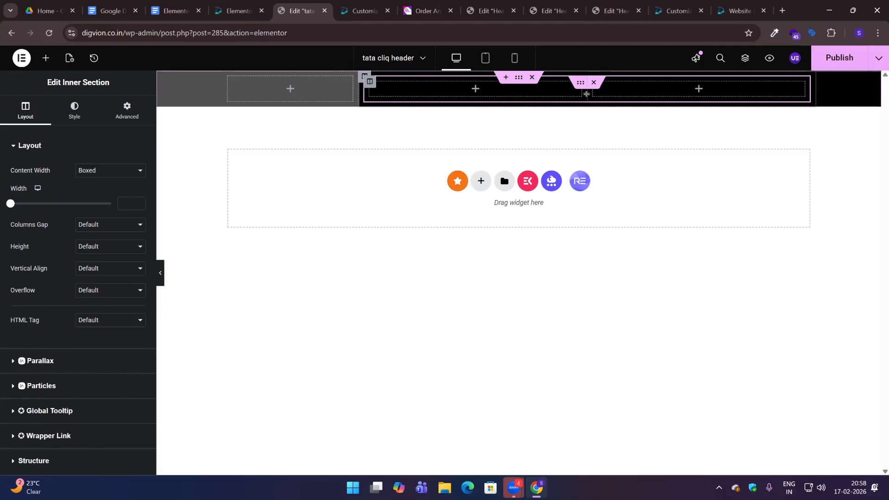
drag(586, 94, 452, 89)
click(402, 88)
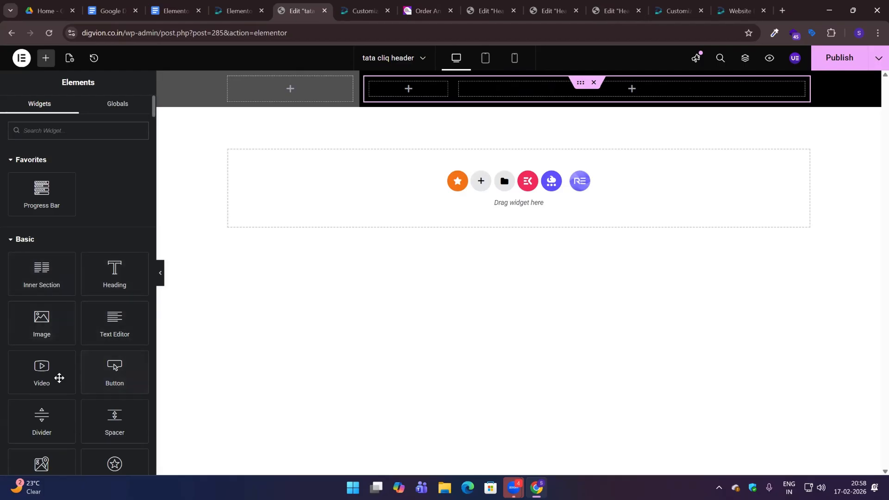
drag(113, 330, 410, 87)
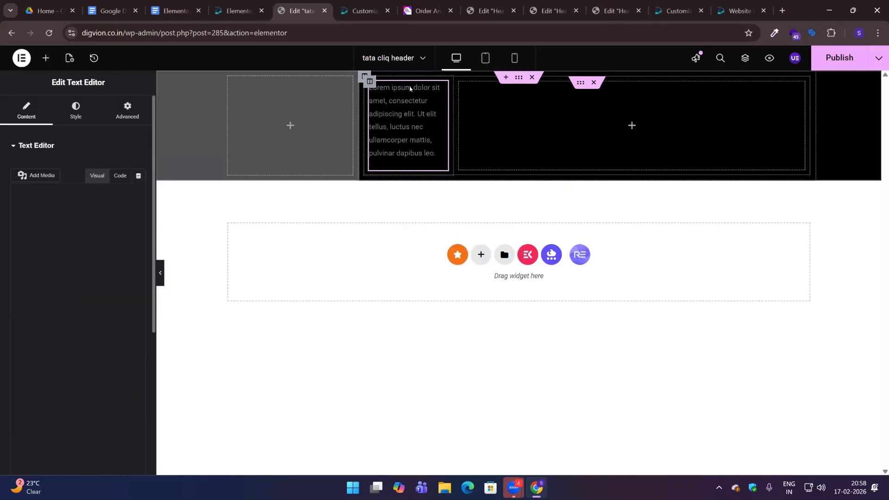
Copy the "Tata CLiQ Luxury" link text from the Tata CLiQ header and replace the Text Editor widget's placeholder text with it.
key(ctrl+Tab)
key(ctrl+Tab)
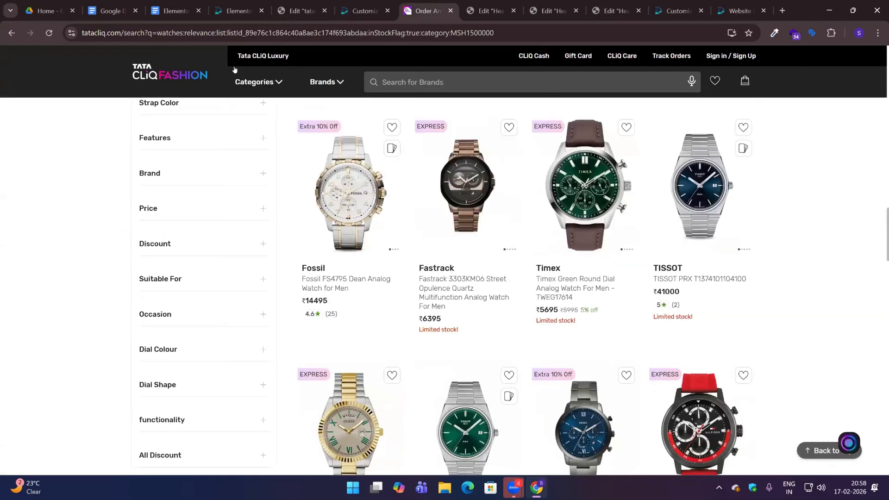
drag(237, 56, 287, 55)
key(ctrl+c)
click(290, 58)
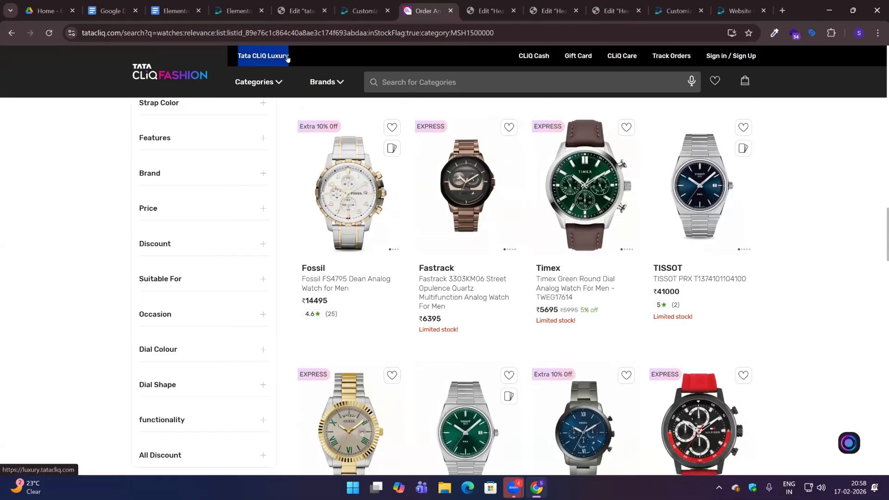
click(348, 9)
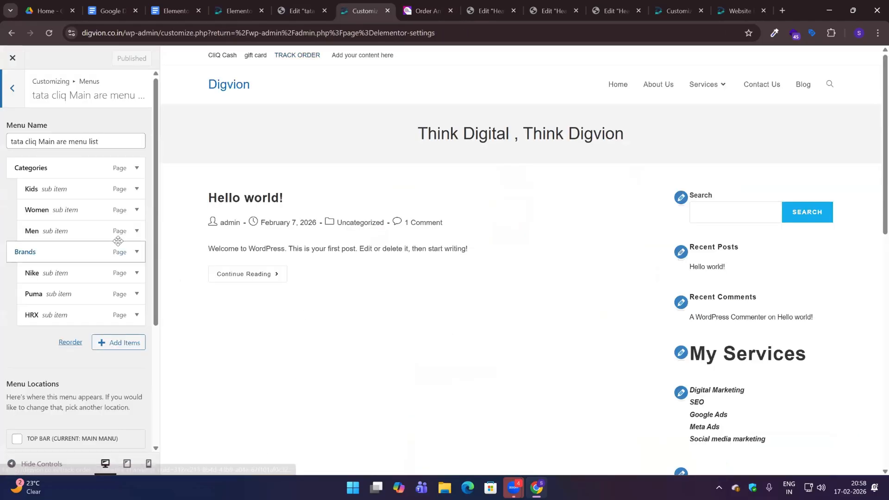
click(301, 10)
double_click(53, 240)
key(ctrl+a)
key(ctrl+v)
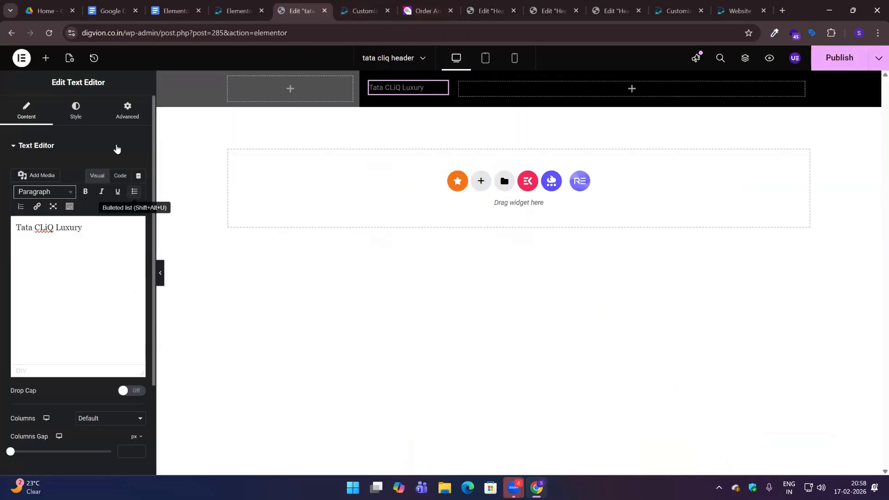
Style the "Tata CLiQ Luxury" text in Poppins at 16 px, weight 500 (Medium), with the text color white (#FFFFFF).
click(75, 111)
click(138, 200)
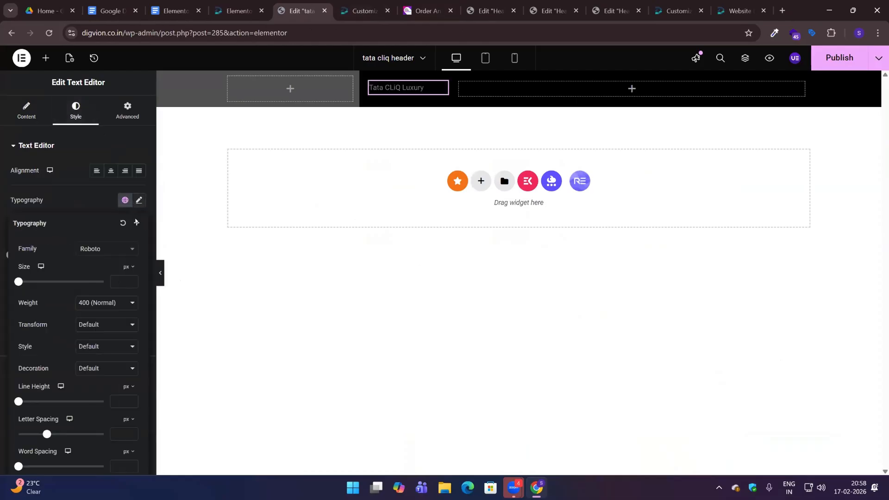
click(103, 249)
text(popp)
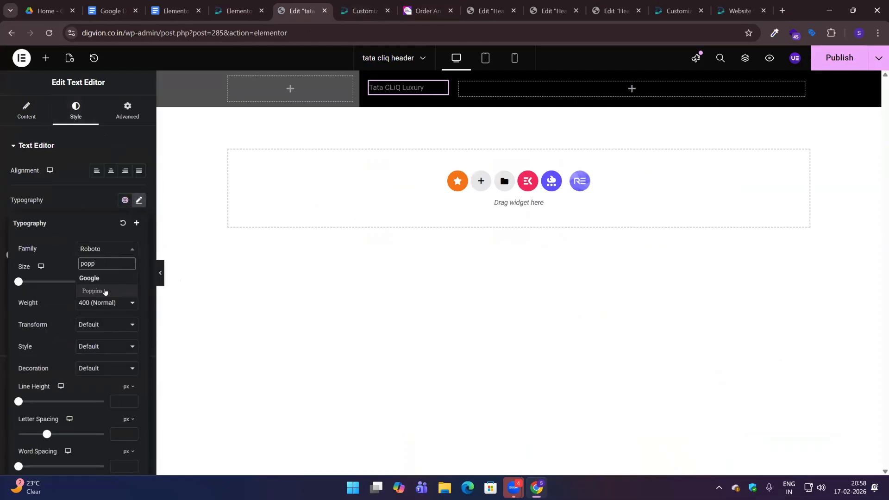
click(104, 291)
click(115, 284)
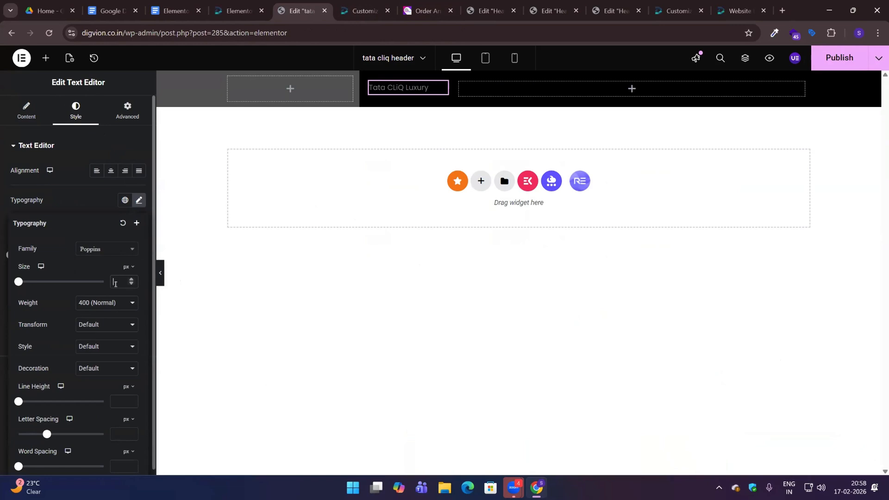
text(16)
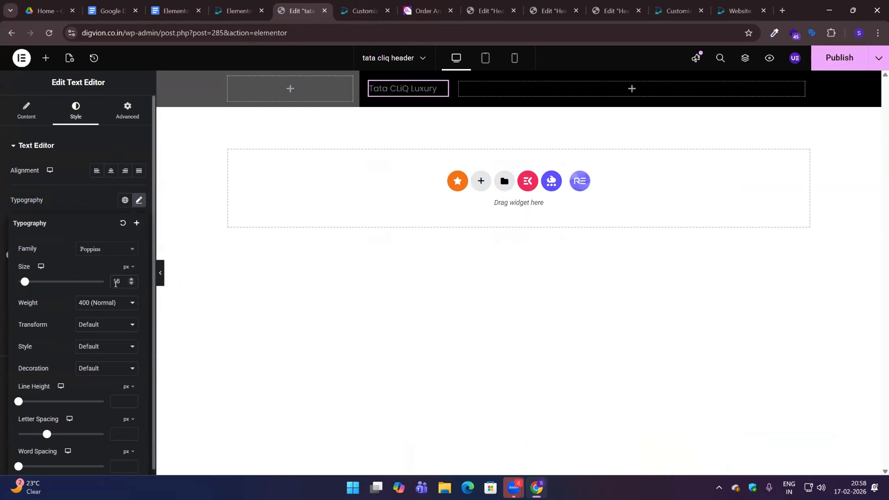
click(120, 305)
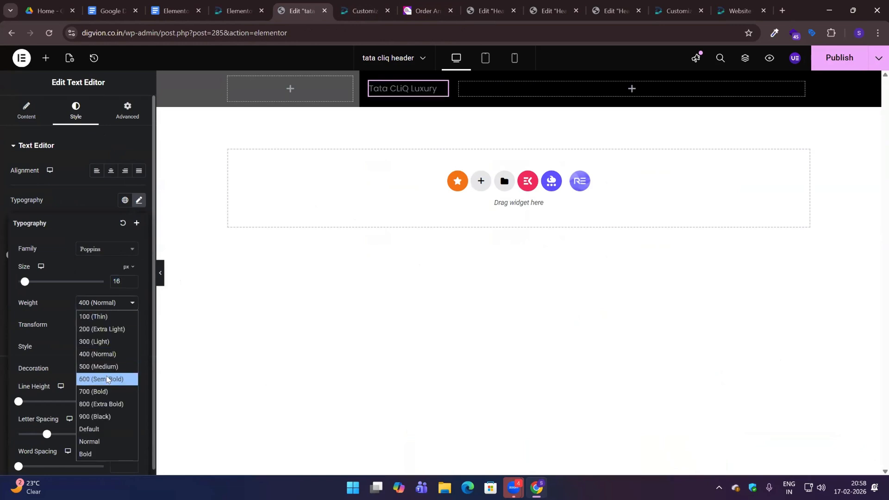
click(107, 379)
click(110, 306)
click(109, 367)
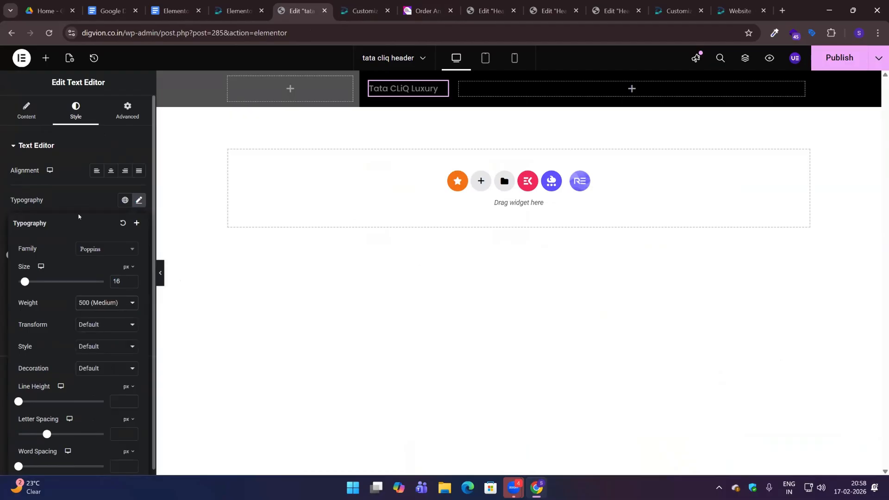
click(99, 197)
click(139, 306)
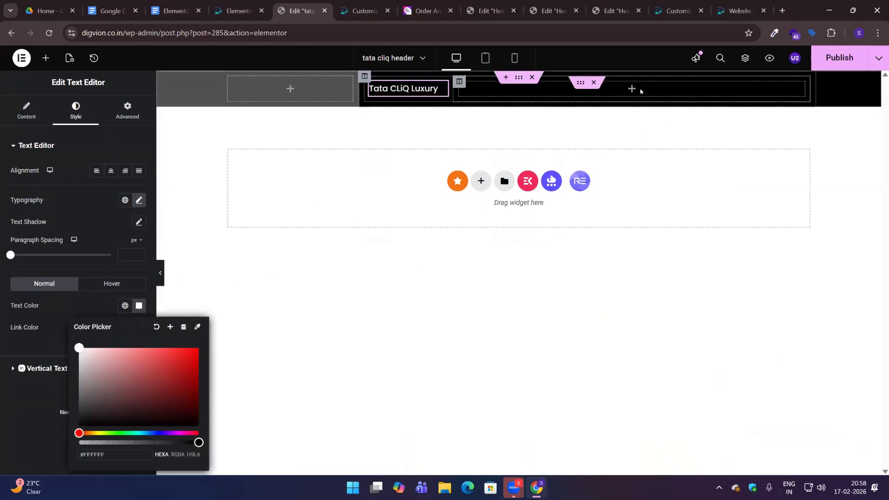
Set the font size of the "Tata CLiQ Luxury" text to 14 px.
click(632, 88)
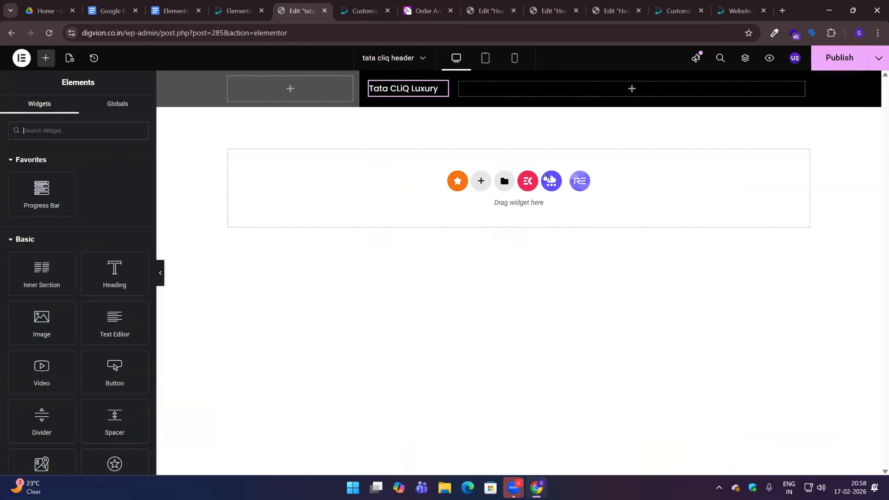
click(436, 91)
click(138, 201)
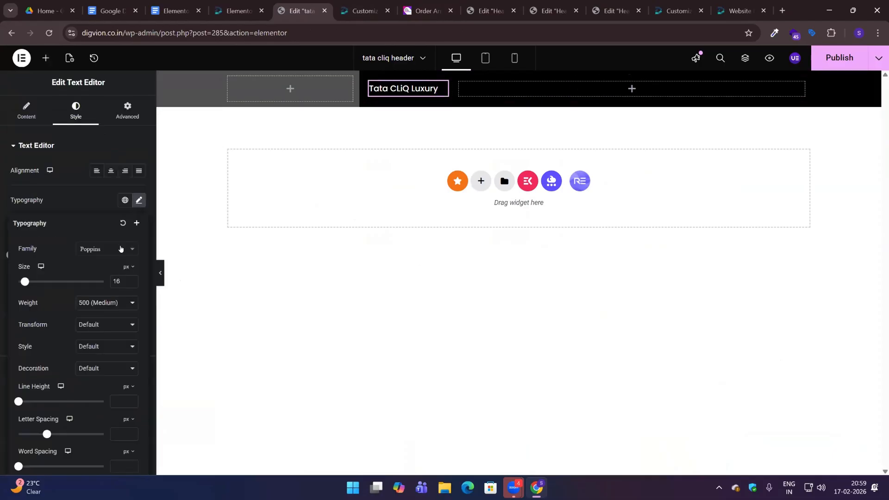
text(14)
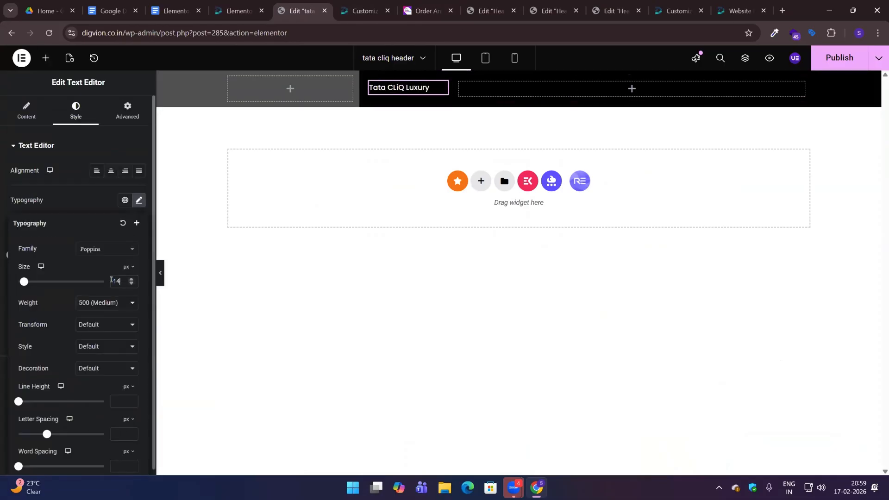
Find the Royal Addons Nav Menu widget and place it in the empty wide column beside the "Tata CLiQ Luxury" text.
click(628, 92)
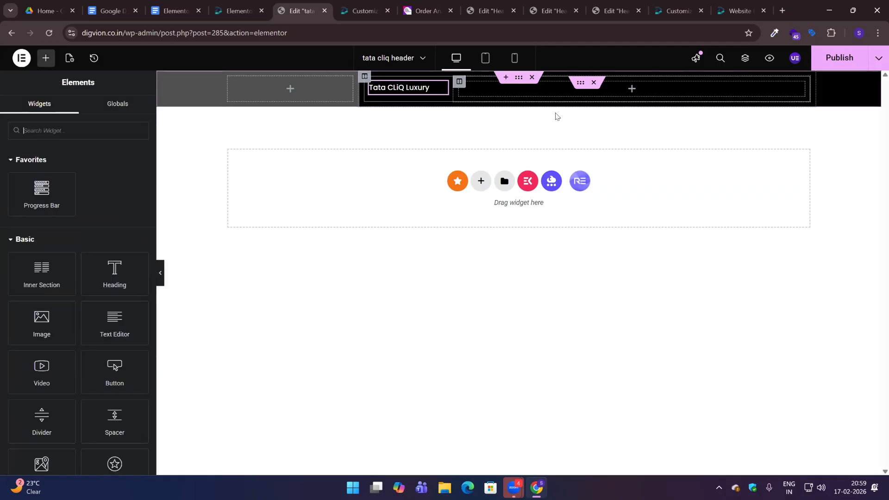
text(menu)
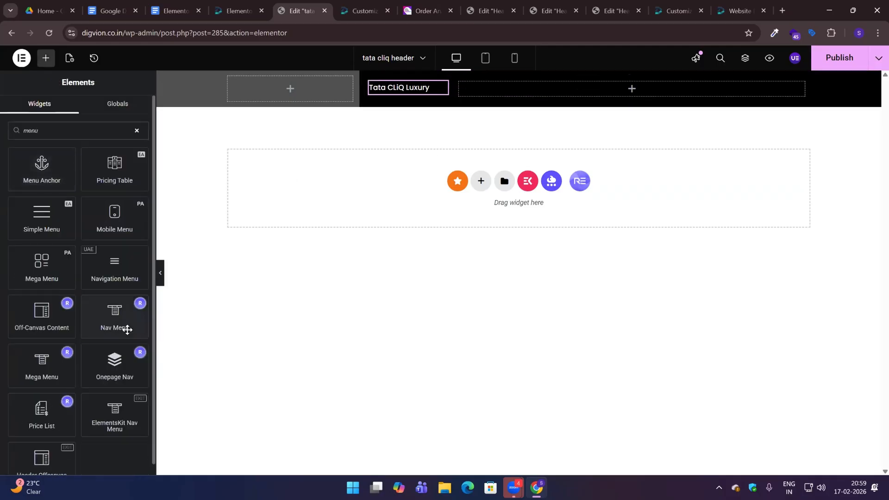
drag(124, 327, 677, 99)
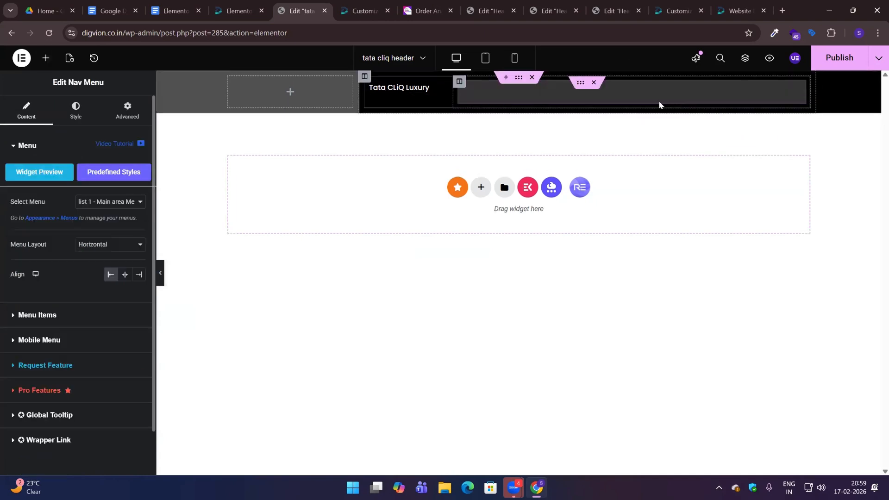
Assign the "top bar menu for tata cliq header" menu to the Nav Menu widget and align it to the right.
click(97, 206)
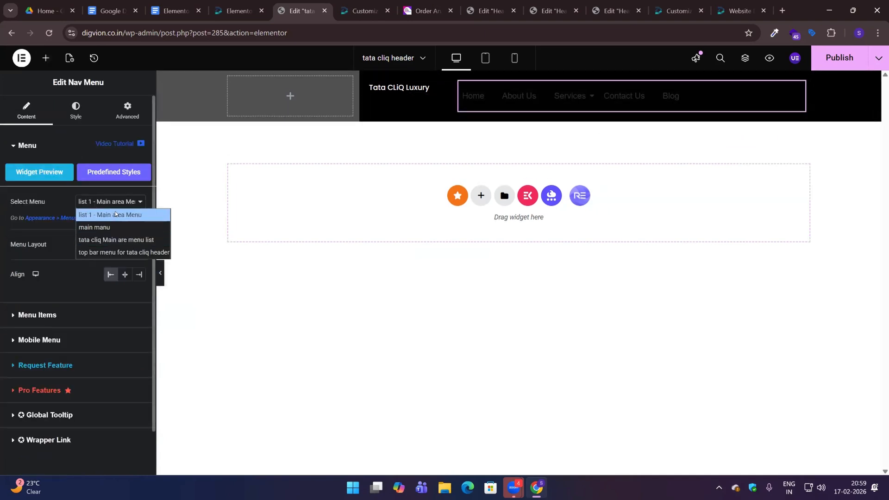
click(145, 252)
click(119, 202)
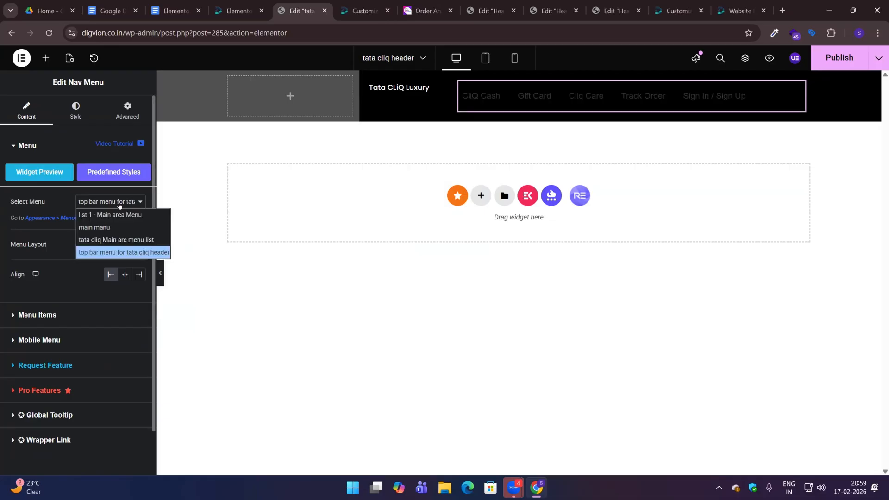
click(124, 252)
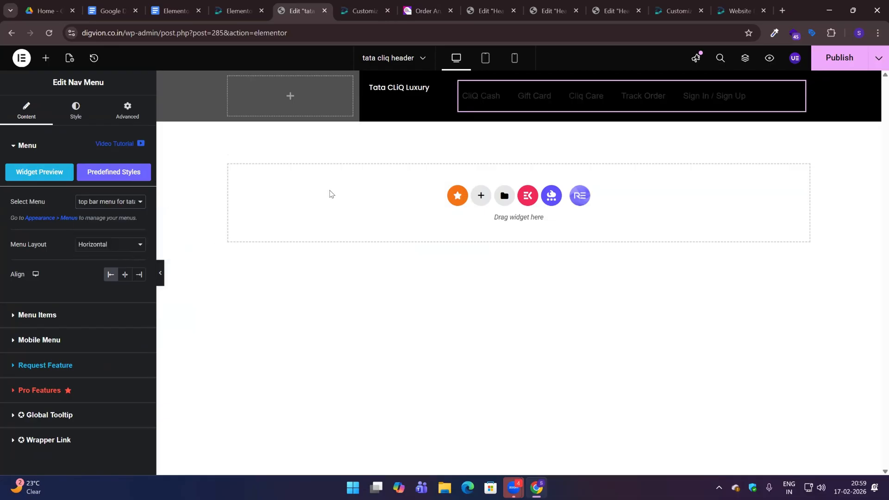
click(139, 275)
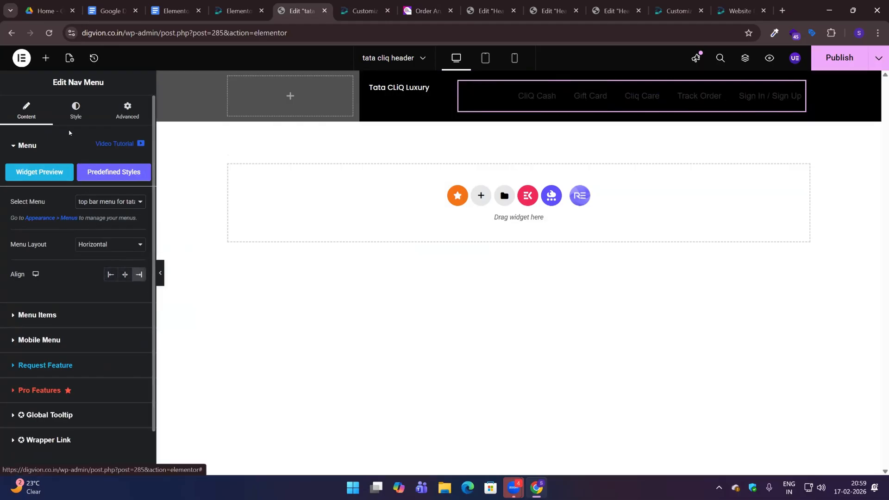
Set the menu items' vertical spacing to 0 and their normal text color to white.
click(76, 109)
scroll(59, 278, down, 4)
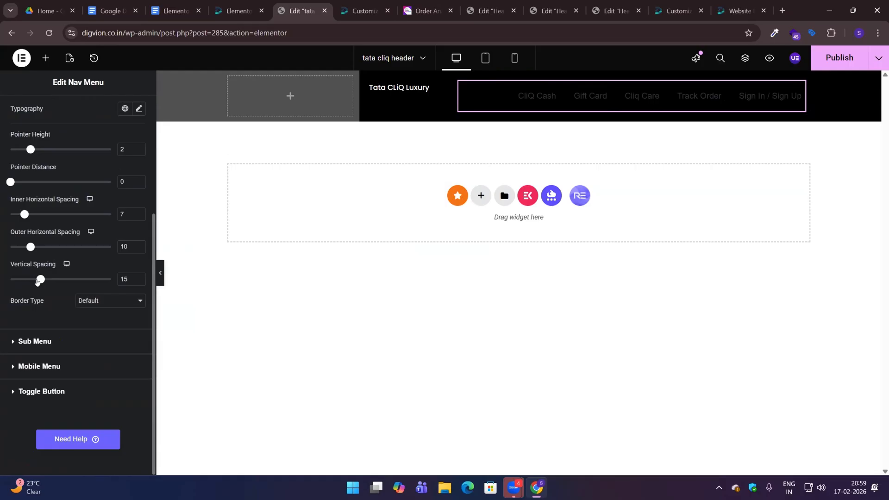
drag(41, 279, 8, 280)
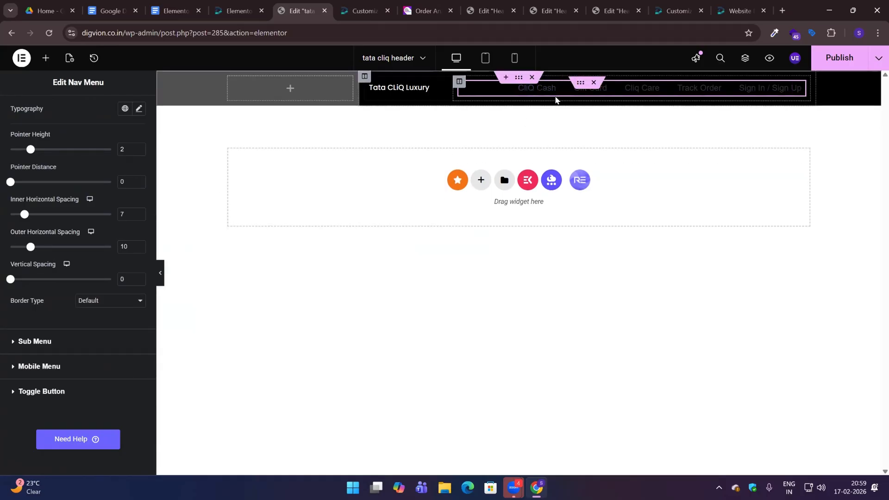
scroll(46, 194, up, 3)
click(140, 177)
drag(116, 230, 52, 180)
click(74, 185)
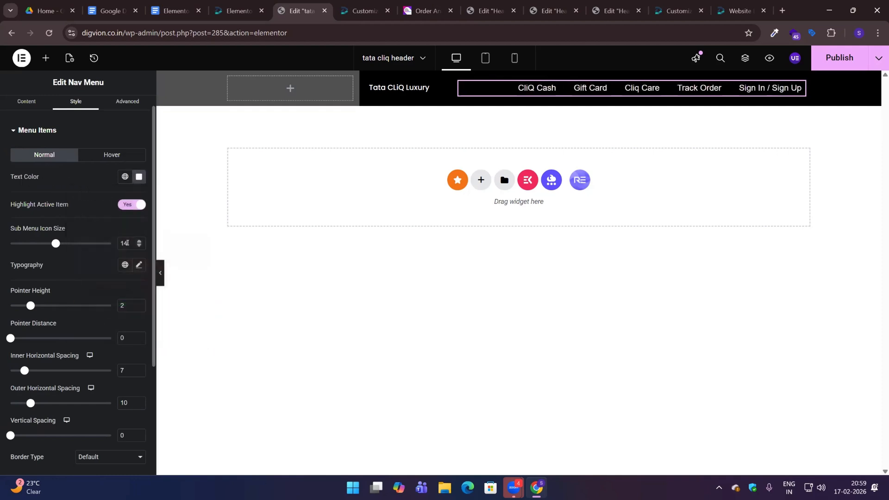
Set the menu items' typography to Poppins at 14 px with weight 500 (Medium).
click(139, 265)
click(100, 313)
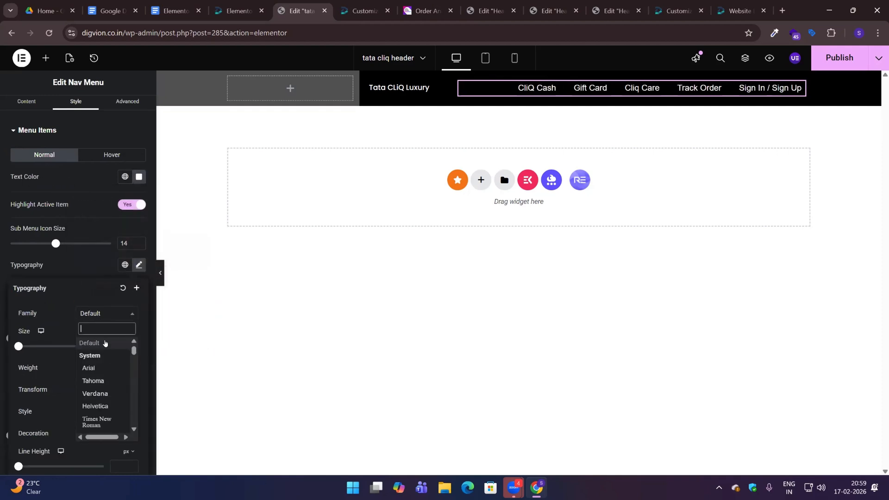
text(popp)
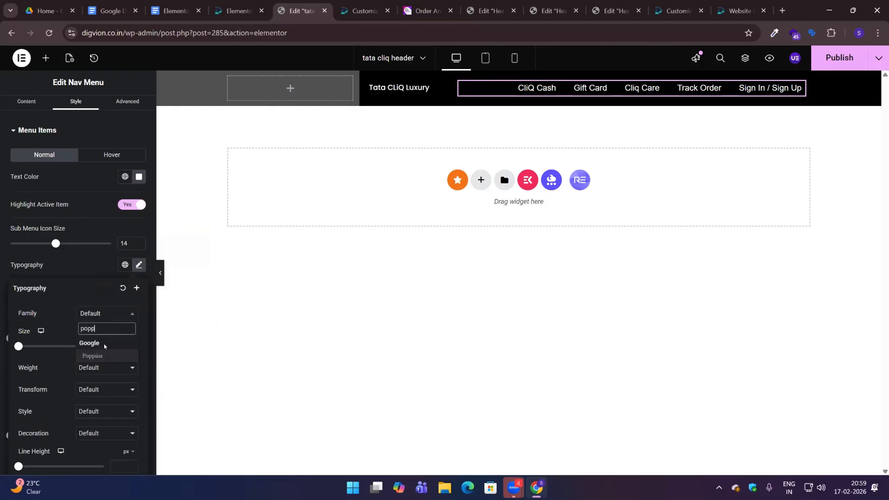
click(95, 356)
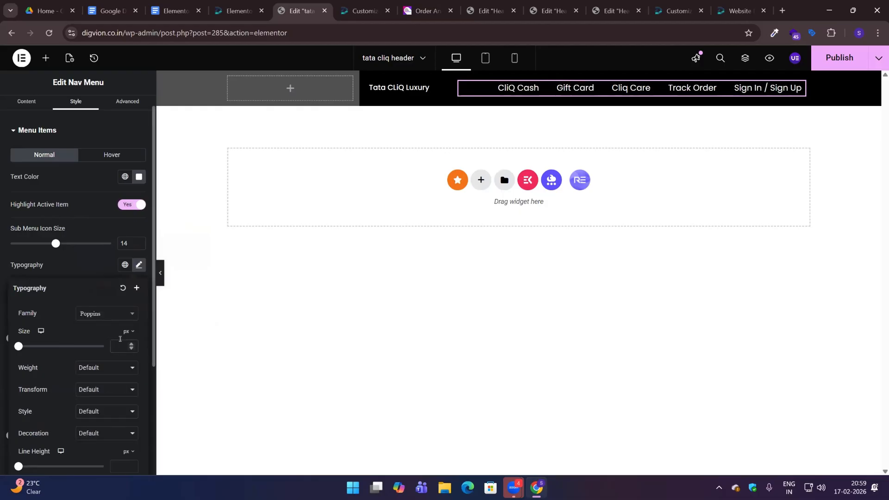
text(15)
click(111, 369)
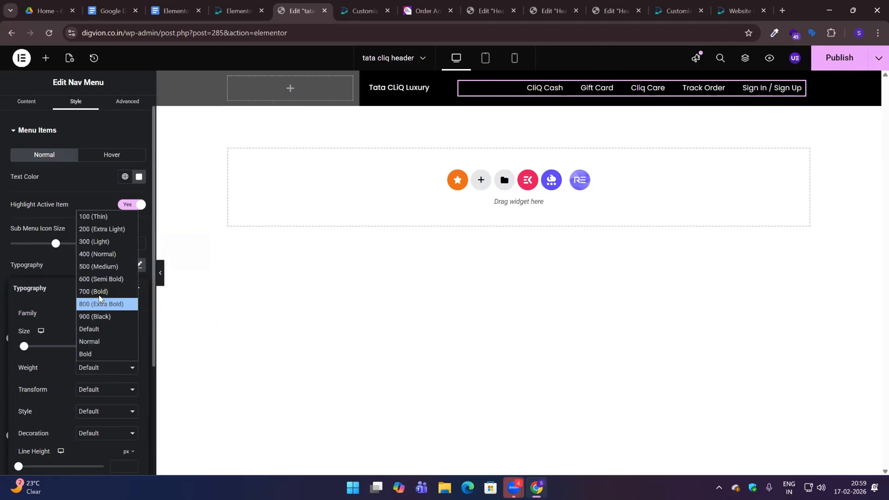
click(98, 267)
click(98, 389)
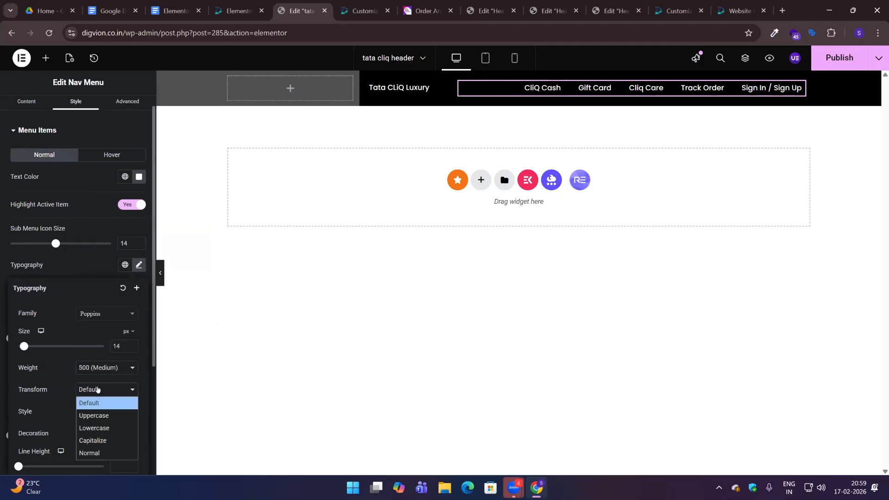
click(97, 390)
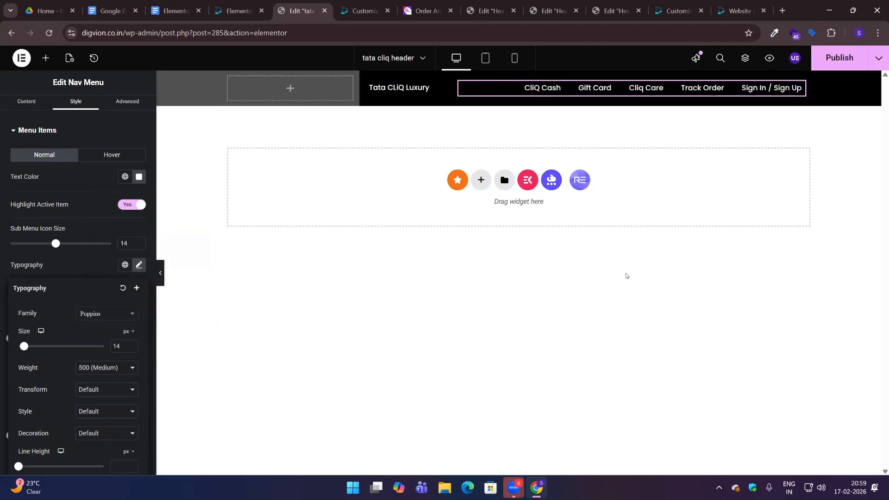
click(626, 276)
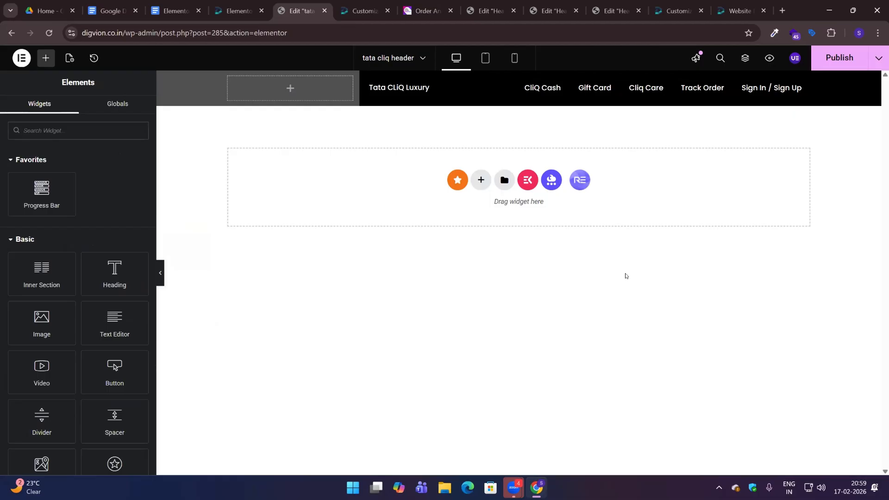
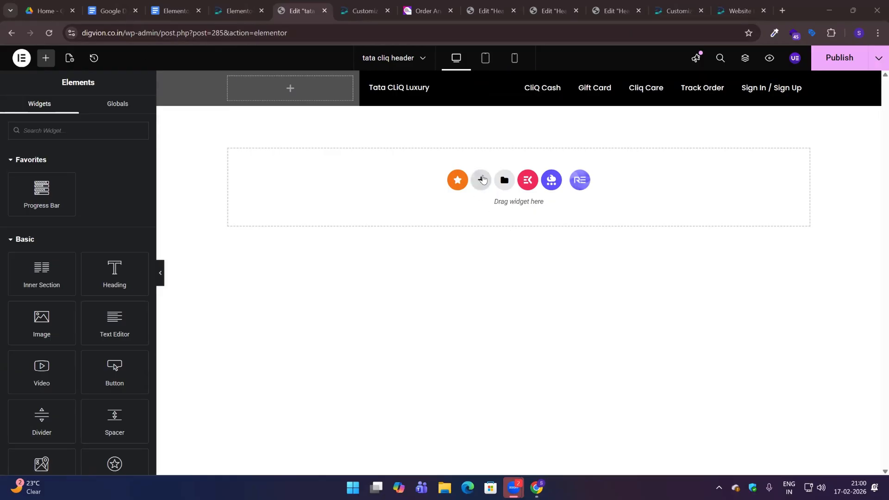
Duplicate the grey and black header section and delete the inner section from the copy, using the Tata CLiQ header as reference.
click(365, 11)
click(427, 11)
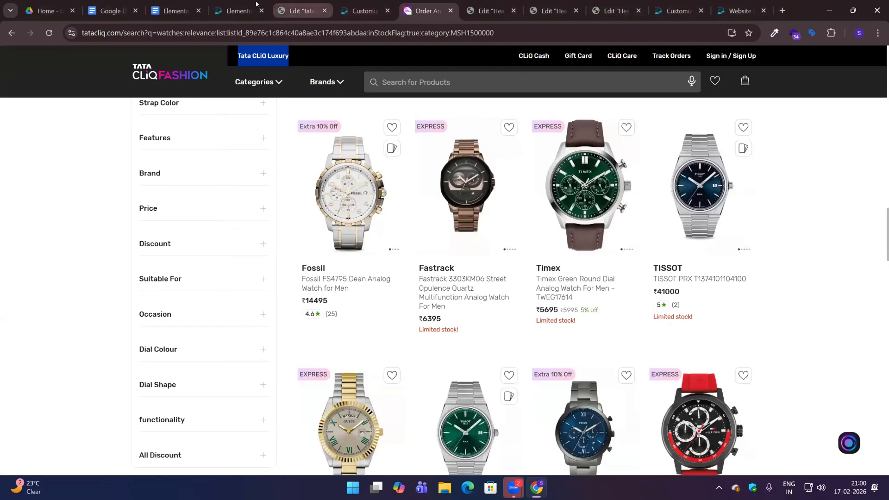
click(238, 3)
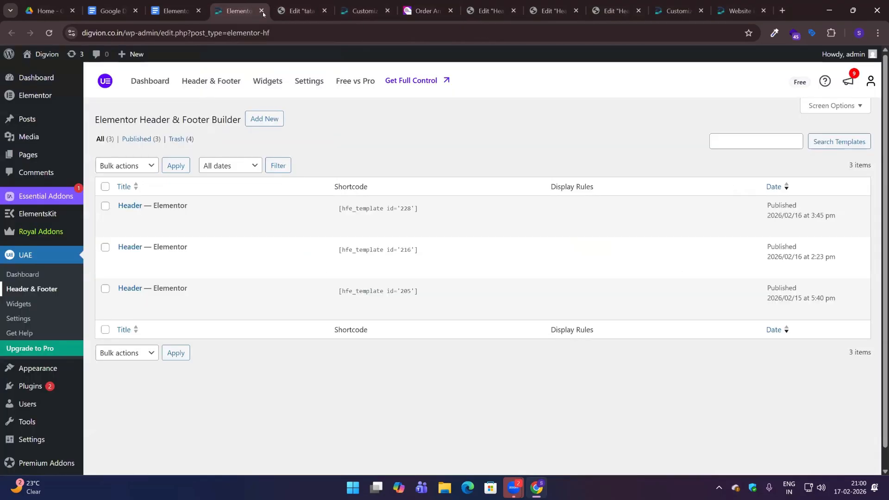
click(317, 6)
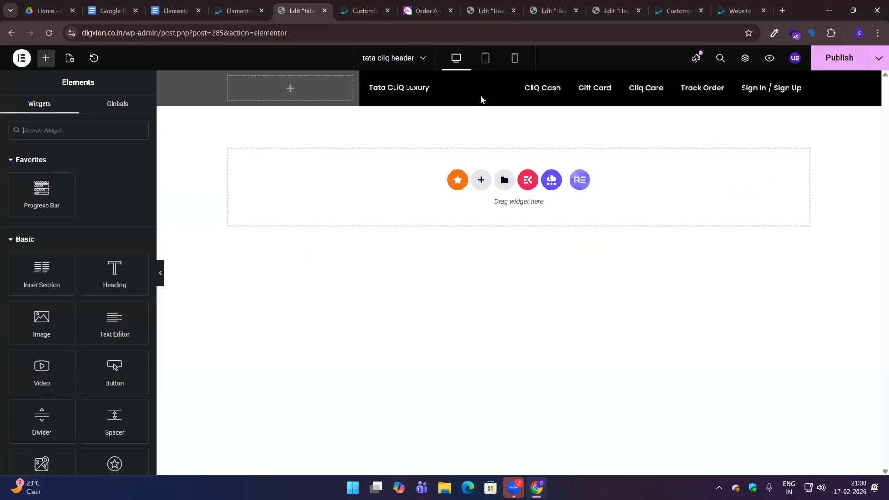
right_click(518, 79)
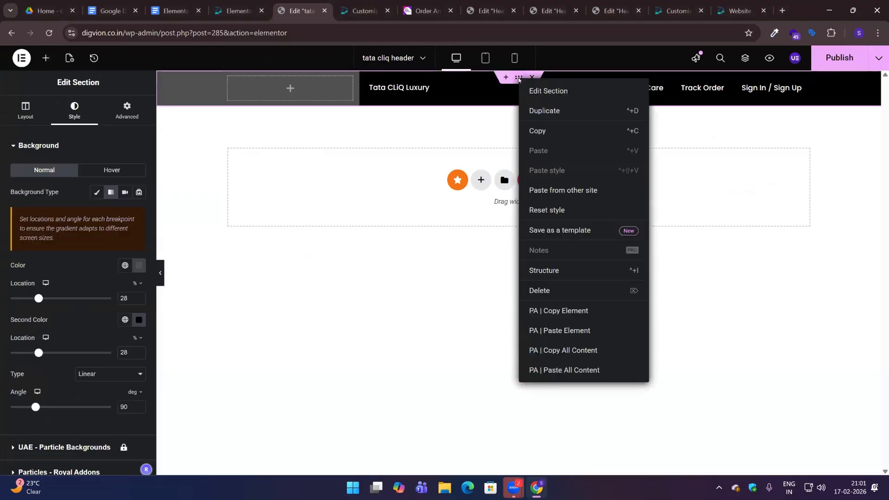
click(538, 112)
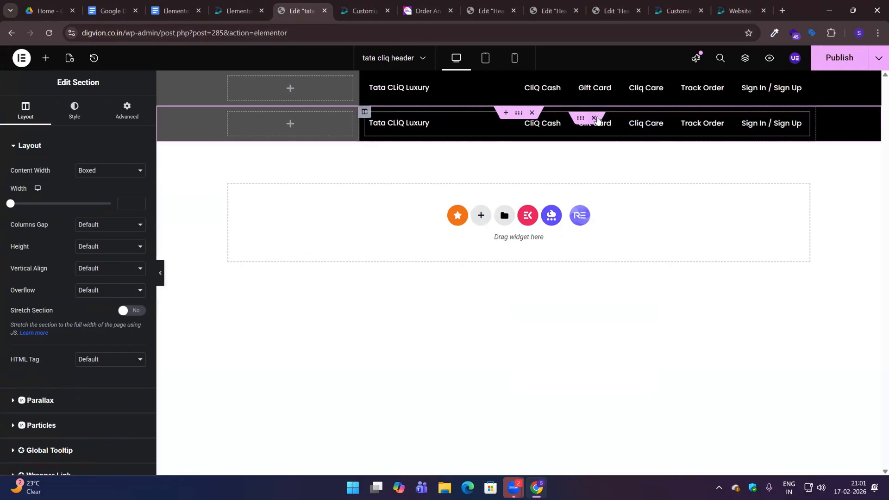
click(594, 118)
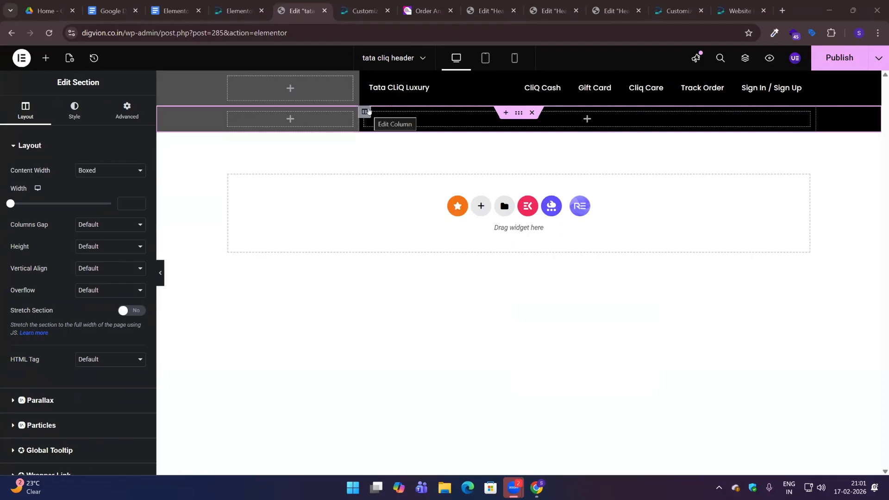
Duplicate the empty black column in the second header row twice to give the row four columns.
right_click(364, 113)
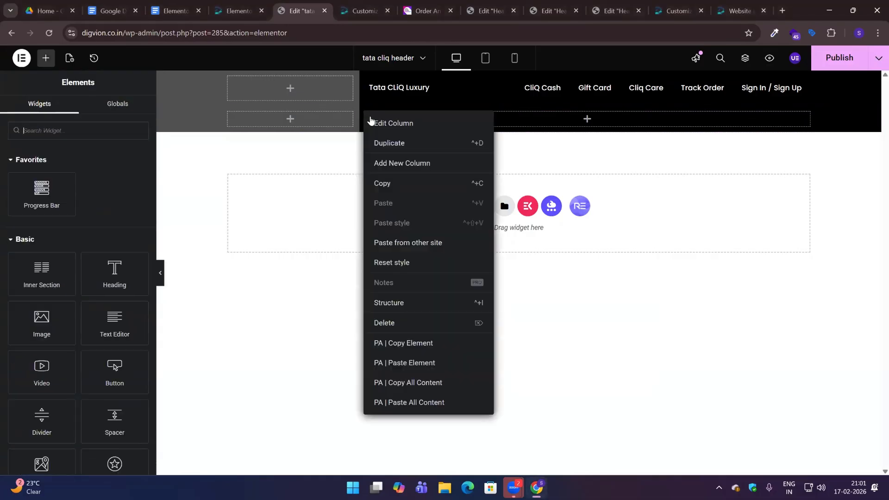
click(390, 144)
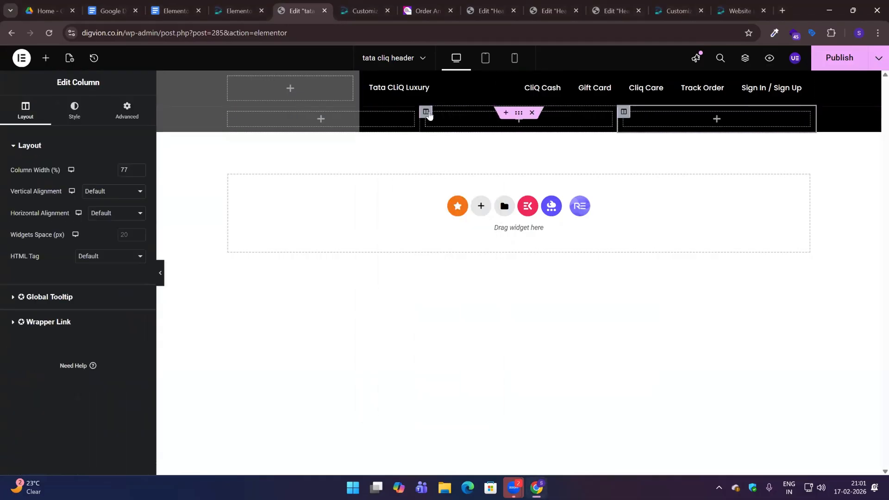
right_click(430, 114)
click(473, 143)
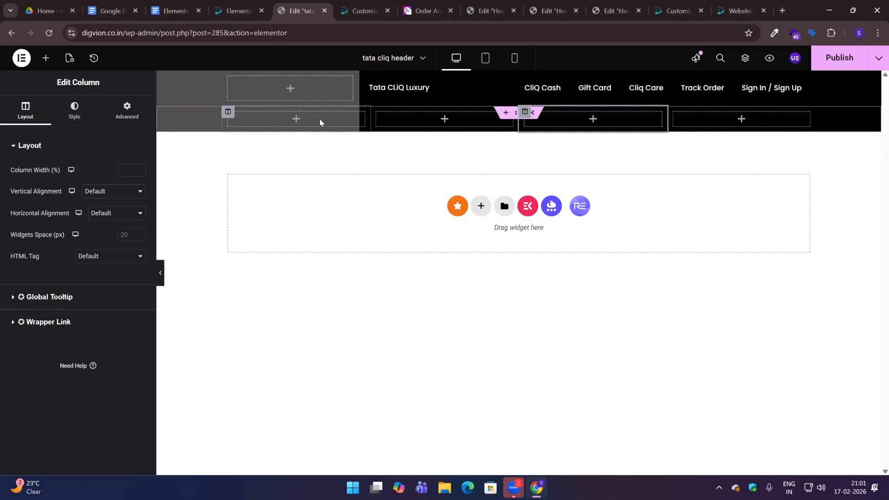
Set the second header row's first column width to 23% and its second column width to 15%.
click(228, 77)
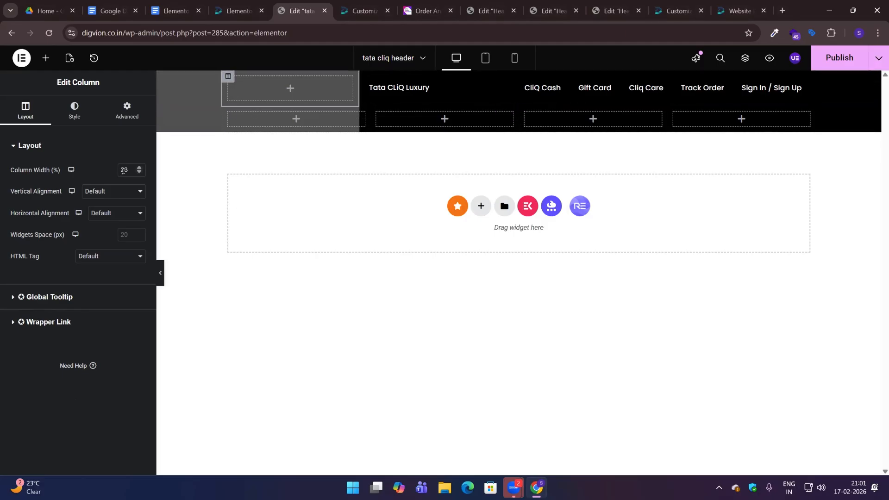
click(228, 113)
click(128, 167)
text(23)
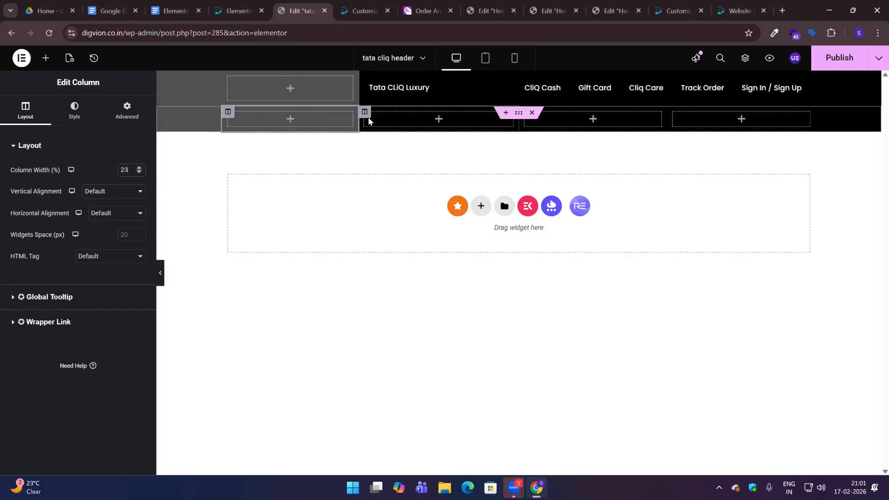
click(365, 112)
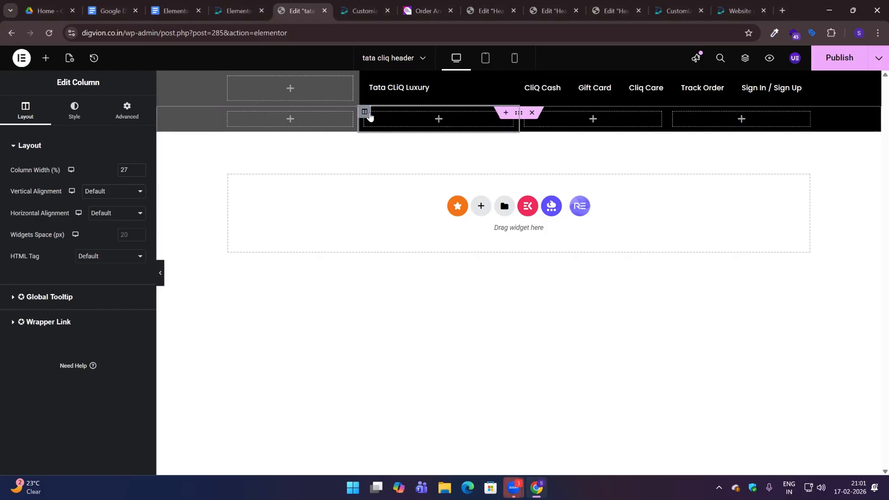
double_click(122, 169)
text(15)
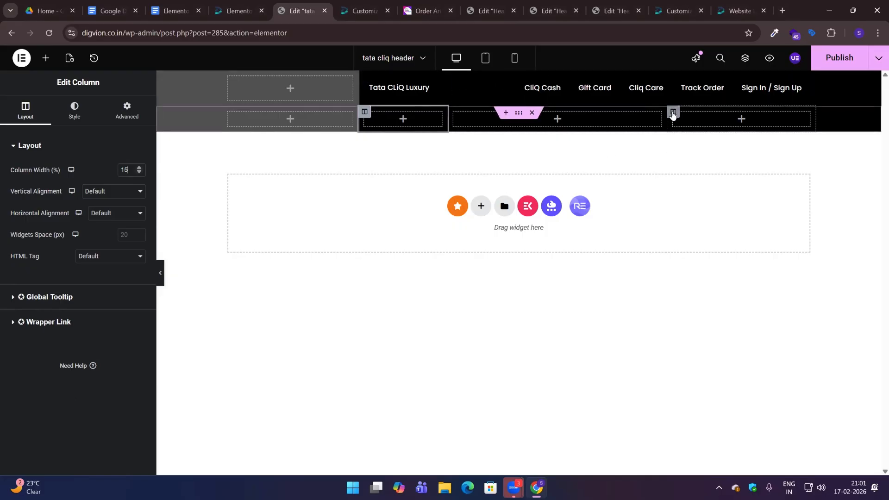
Narrow the second header row's fourth column to about 16.29%, giving the freed width to the third column.
click(673, 113)
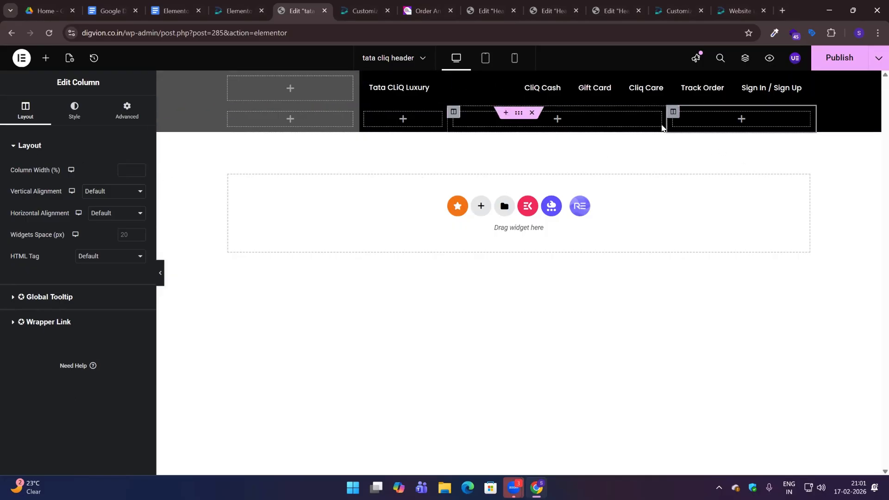
drag(664, 123, 719, 121)
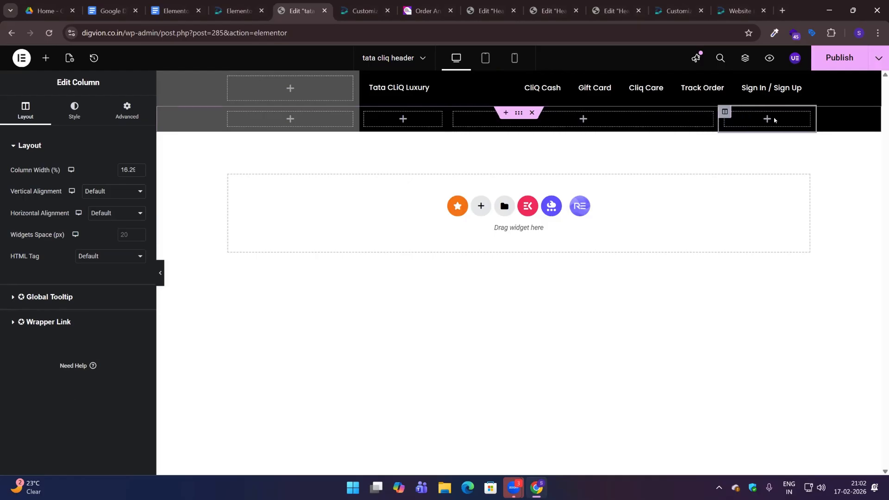
Copy the top bar's nav menu and paste it into the second column of the second header row.
click(403, 120)
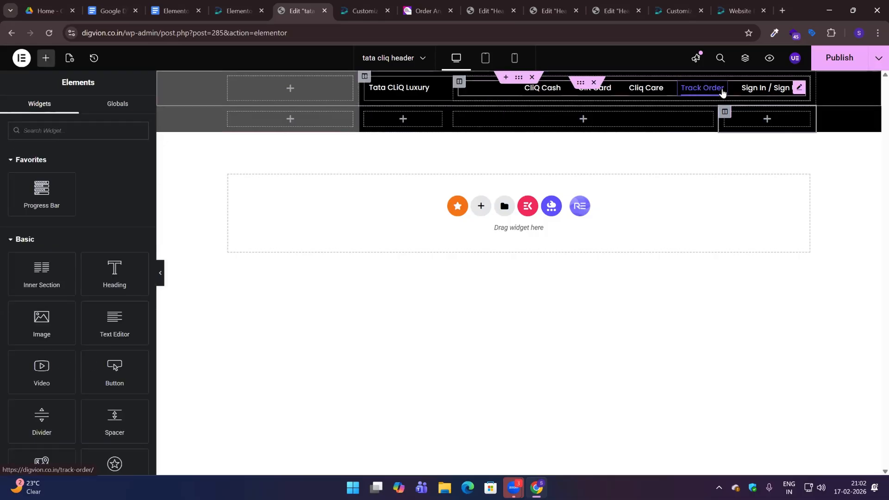
right_click(722, 93)
click(503, 142)
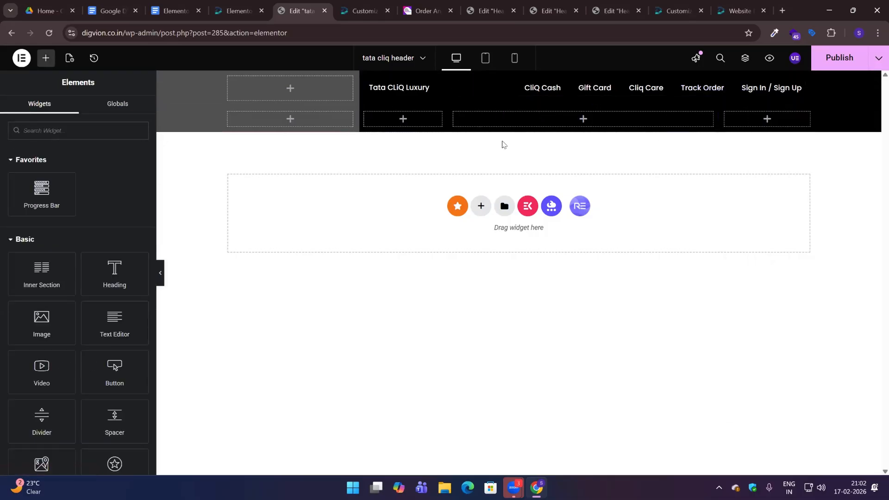
right_click(397, 121)
click(426, 211)
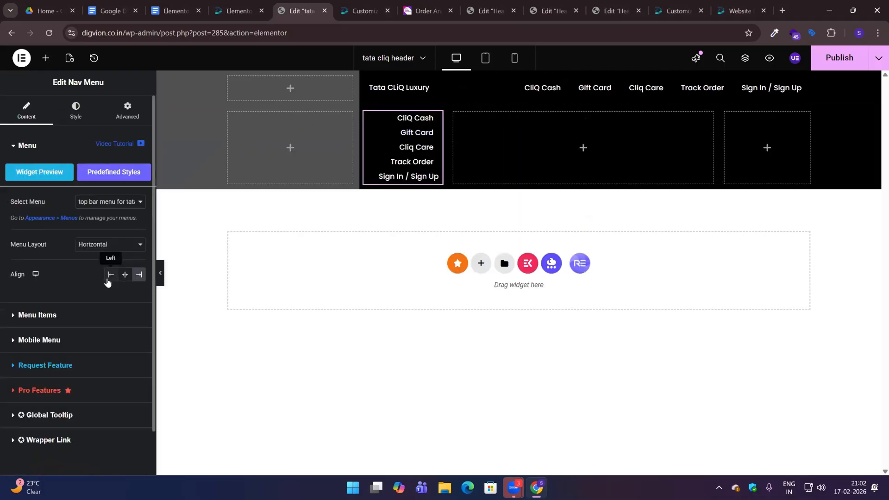
Align the pasted nav menu to the left and switch its menu to "tata cliq Main are menu list".
click(109, 277)
click(123, 202)
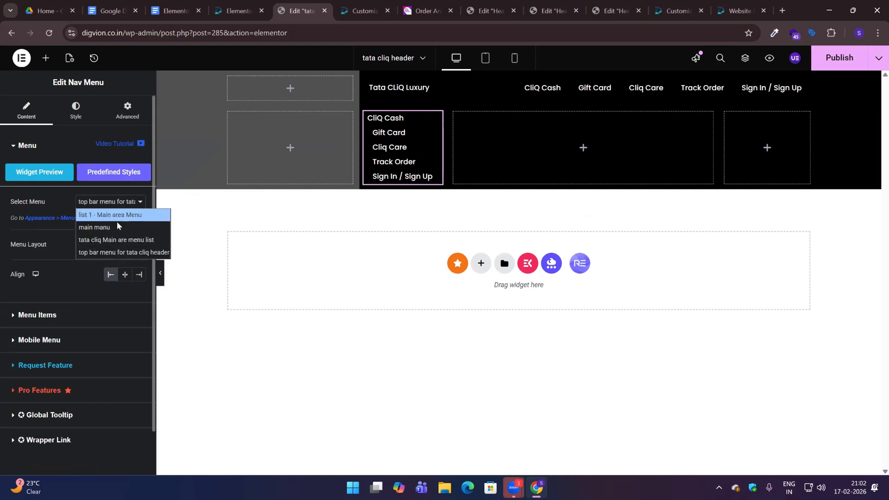
click(139, 240)
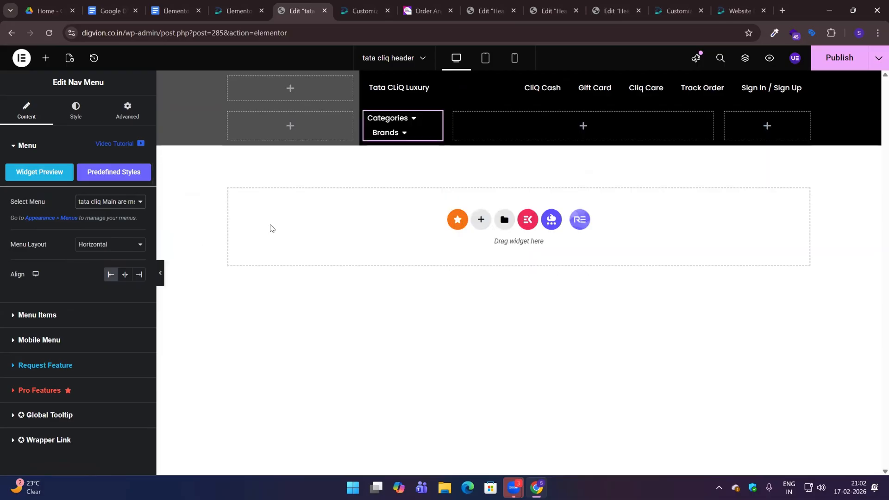
Widen the Categories and Brands menu column to about 18.24% so it fits one line, and narrow the row's fourth column further.
mouse_move(412, 115)
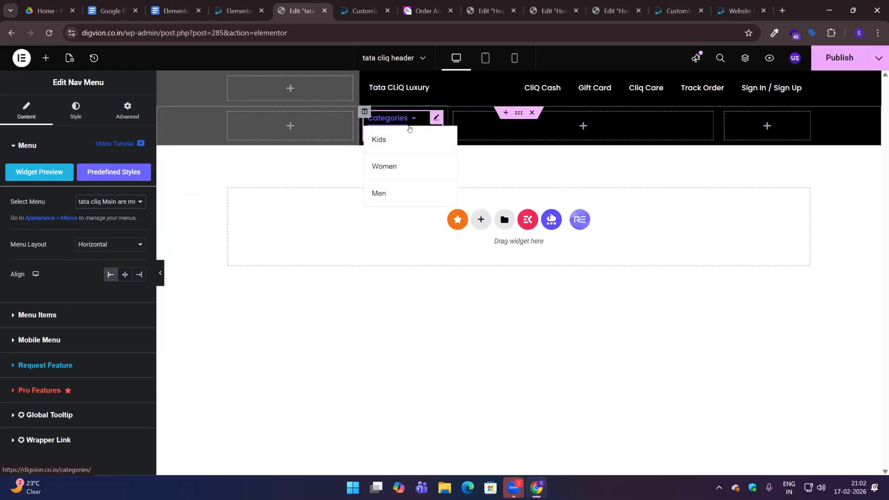
drag(449, 129, 465, 131)
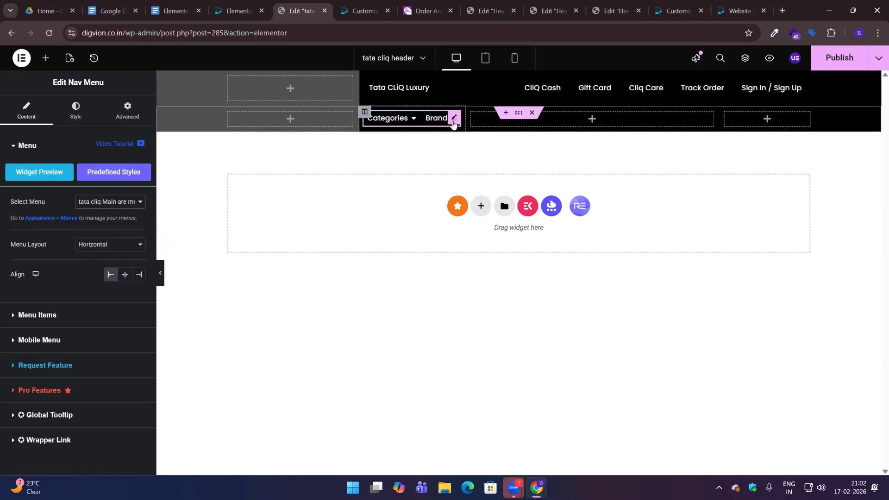
drag(465, 120, 467, 122)
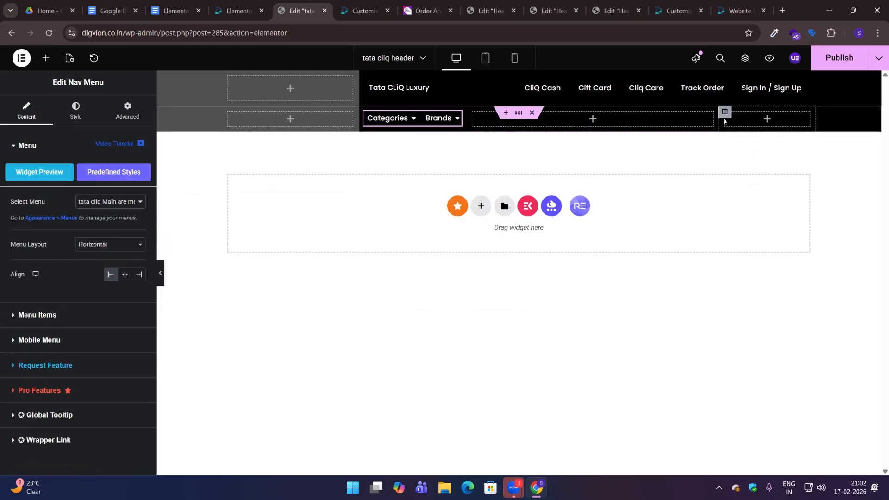
drag(717, 120, 743, 126)
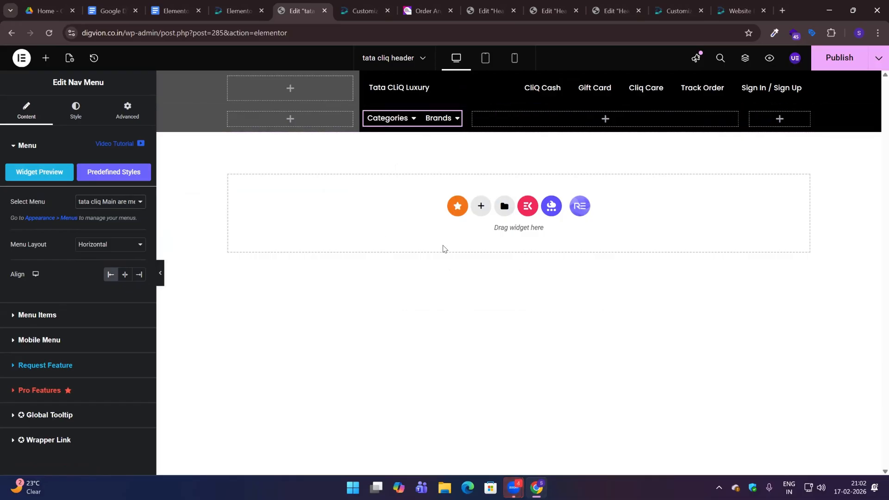
Find the Header Search widget and place it in the third column of the second header row.
click(605, 120)
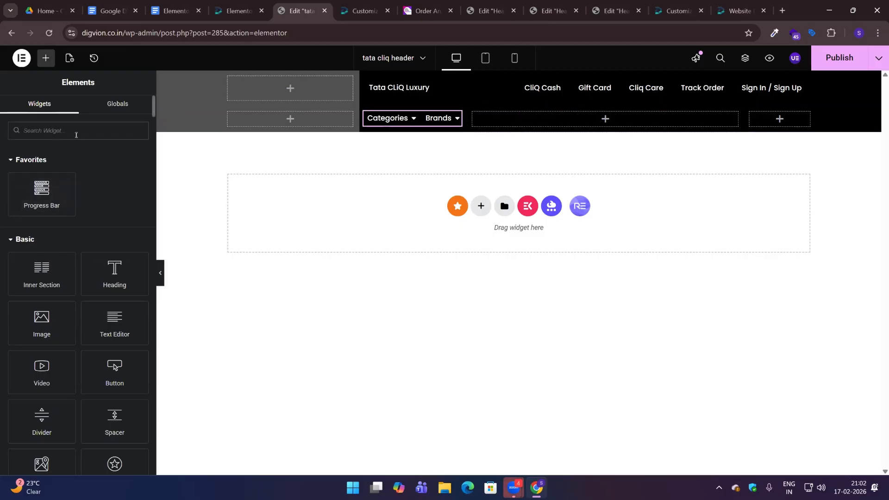
click(76, 131)
text(header search)
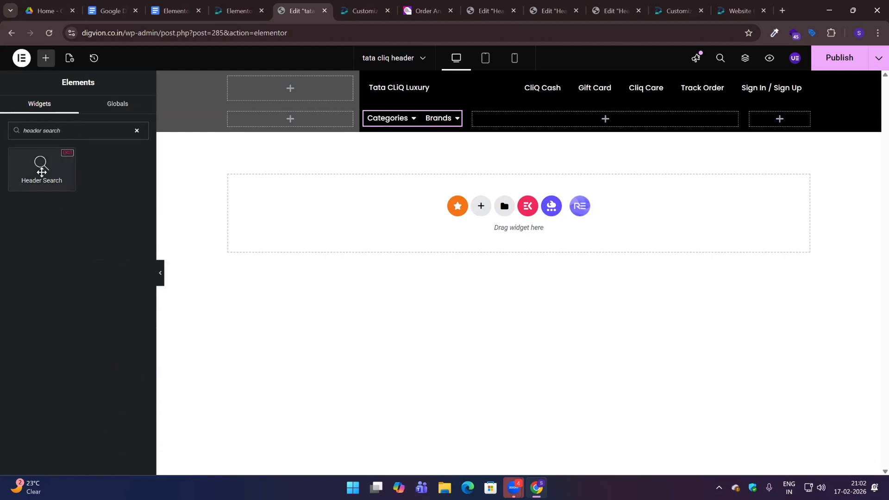
drag(41, 168, 608, 121)
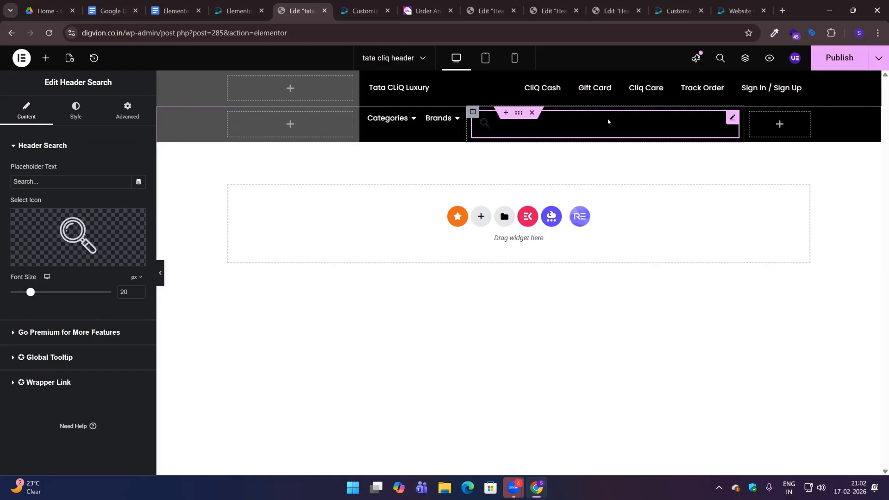
Set the vertical alignment of the Categories and Brands menu column to Middle.
mouse_move(394, 121)
click(365, 112)
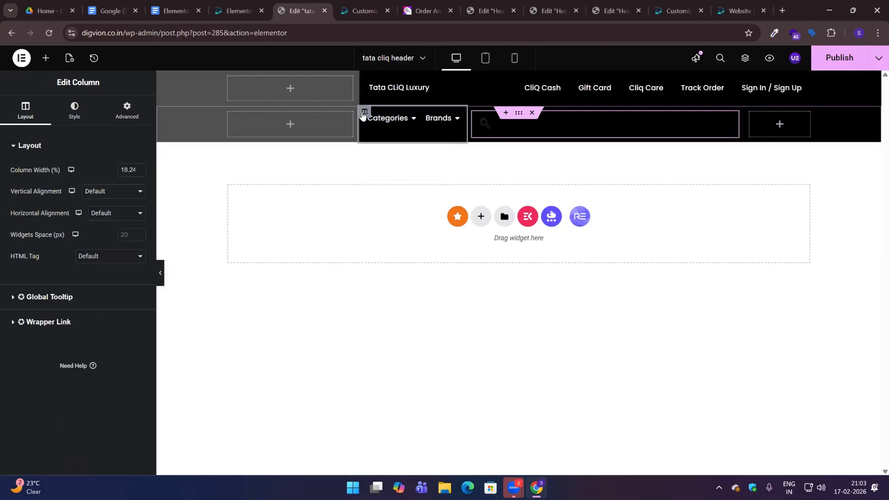
click(98, 193)
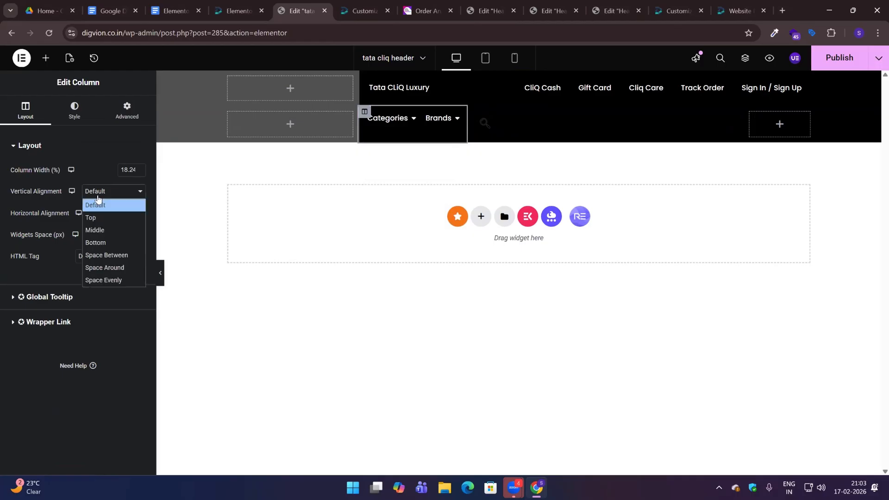
click(107, 230)
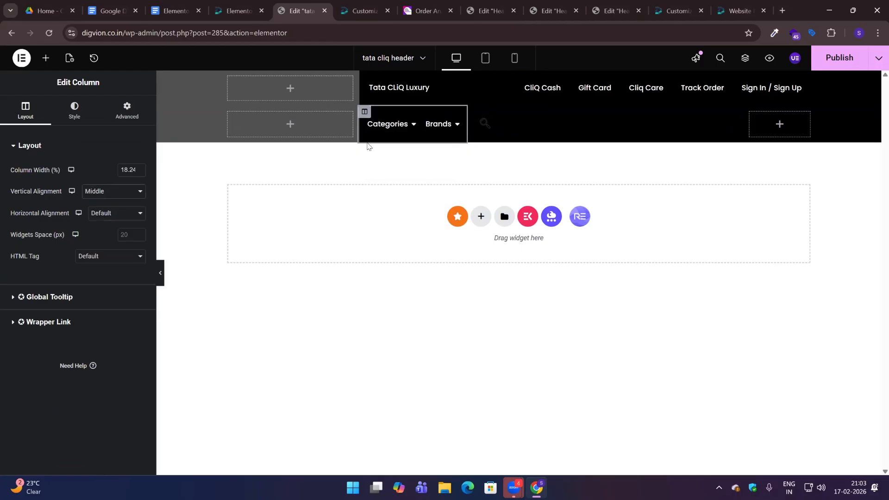
Replace the Header Search widget's icon with the simple outlined magnifier from the icon library.
click(693, 122)
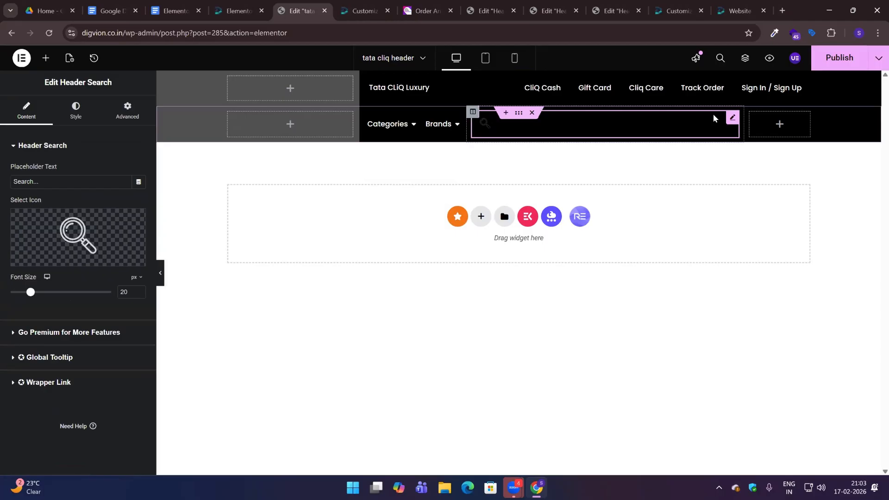
click(84, 233)
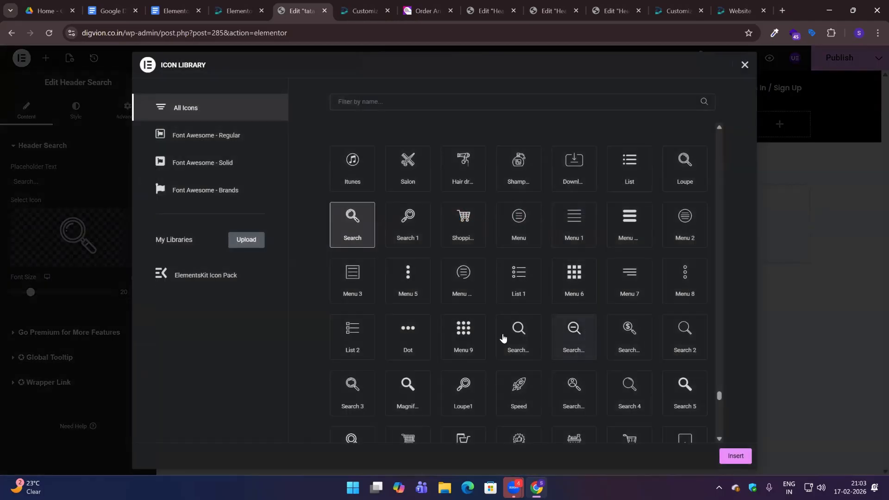
click(504, 337)
click(741, 456)
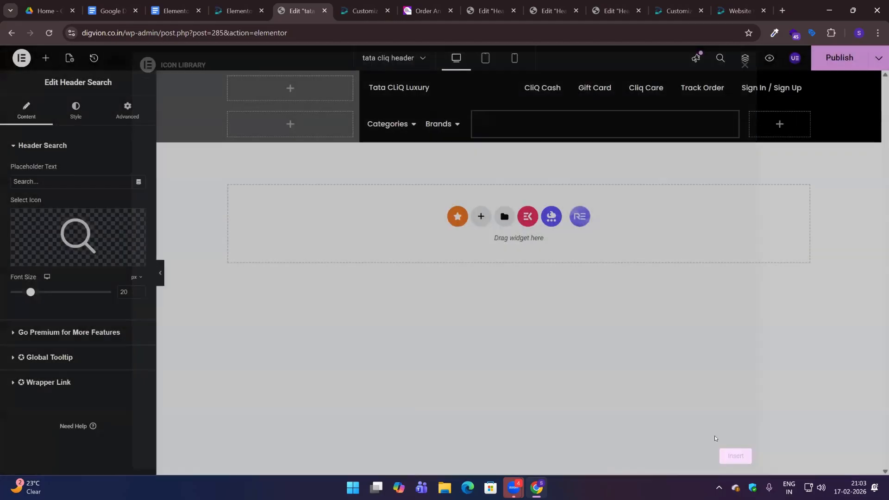
Set the header search icon's normal color to white.
click(78, 114)
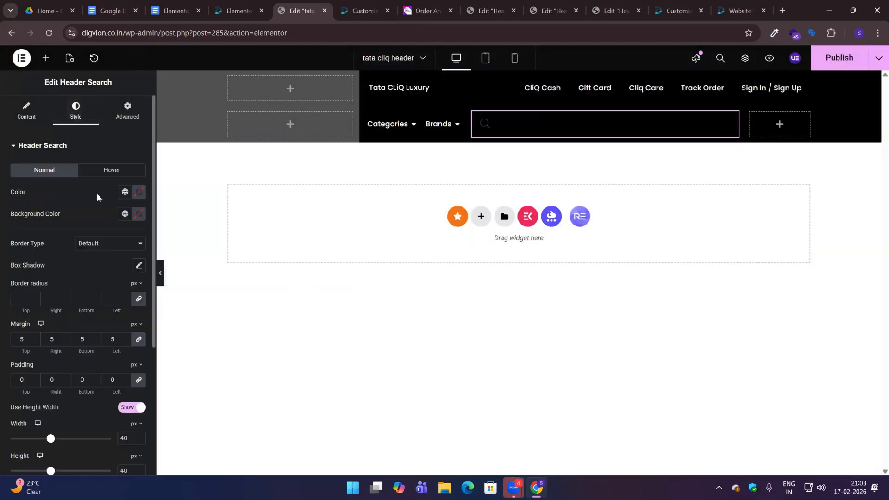
click(143, 195)
drag(104, 271, 43, 209)
click(58, 188)
click(142, 215)
drag(125, 268, 169, 261)
click(156, 235)
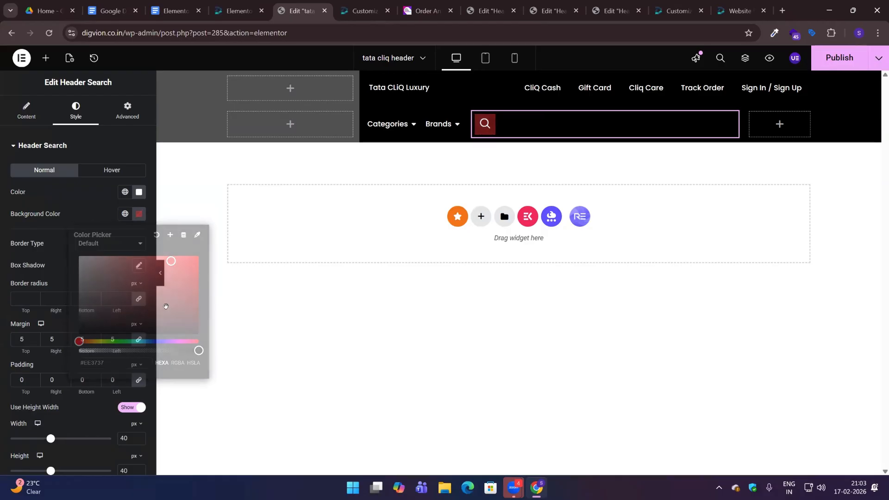
Give the header search widget a classic #2C2C2C background and a 2 px border radius on all corners.
click(134, 116)
scroll(91, 333, down, 15)
scroll(94, 343, down, 1)
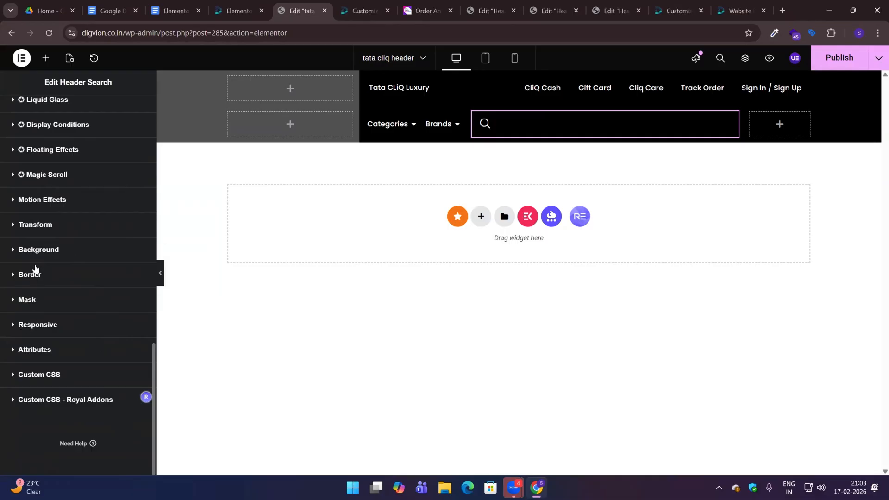
click(44, 250)
scroll(87, 329, down, 10)
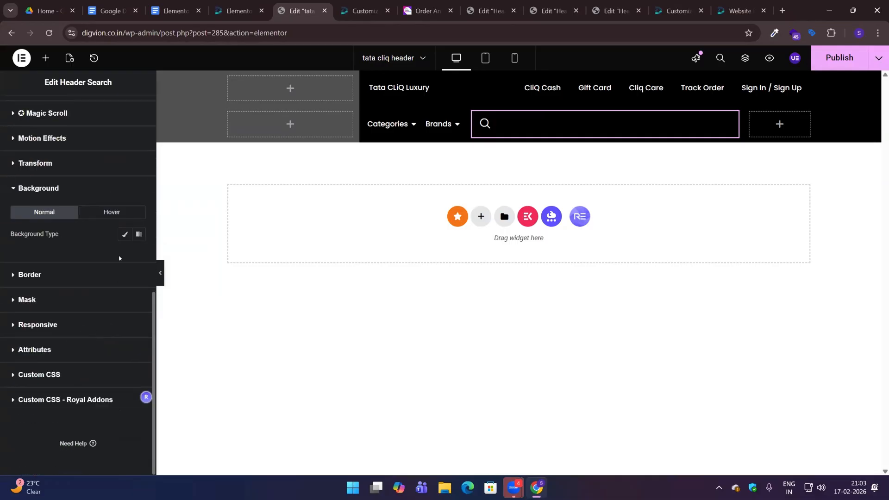
click(125, 234)
click(138, 256)
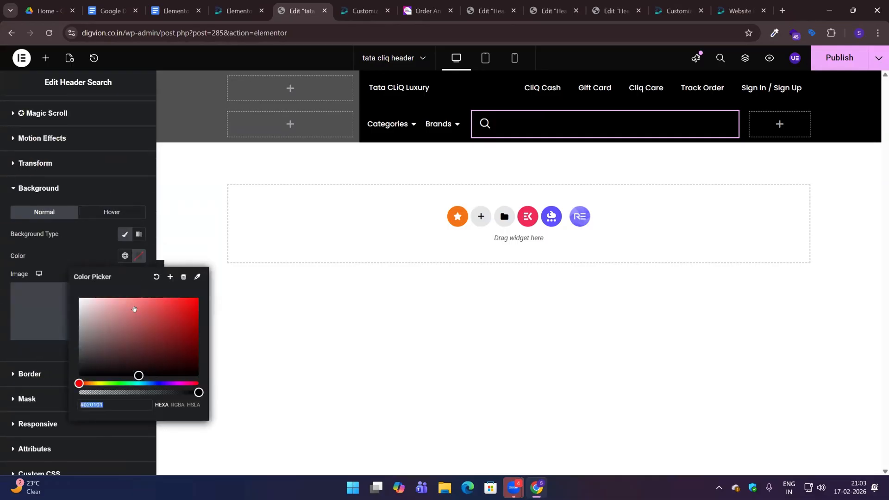
drag(85, 318, 66, 366)
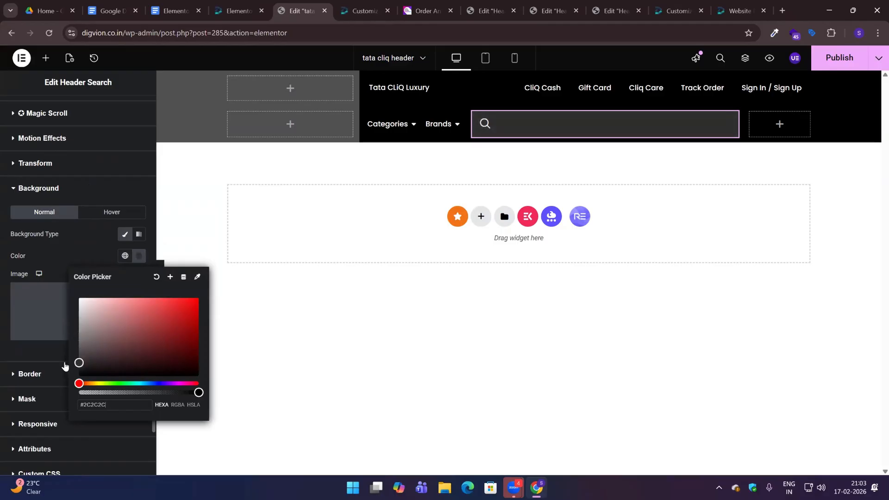
click(90, 247)
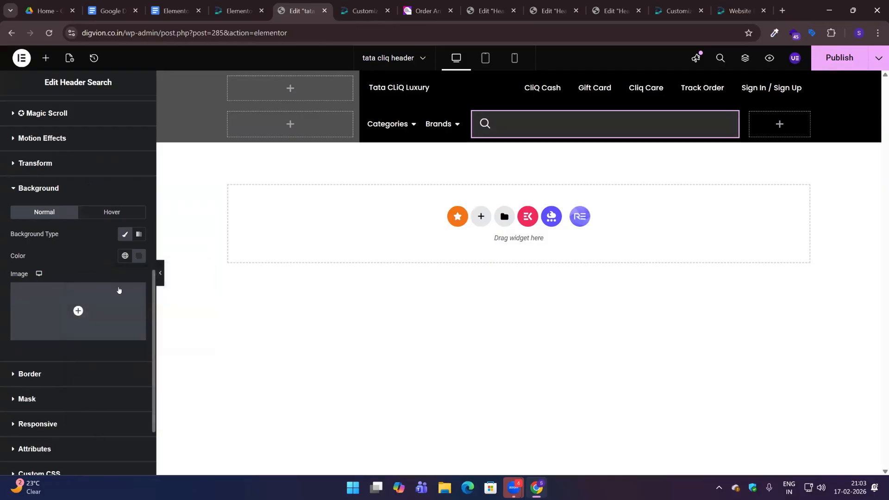
click(48, 374)
scroll(76, 352, down, 8)
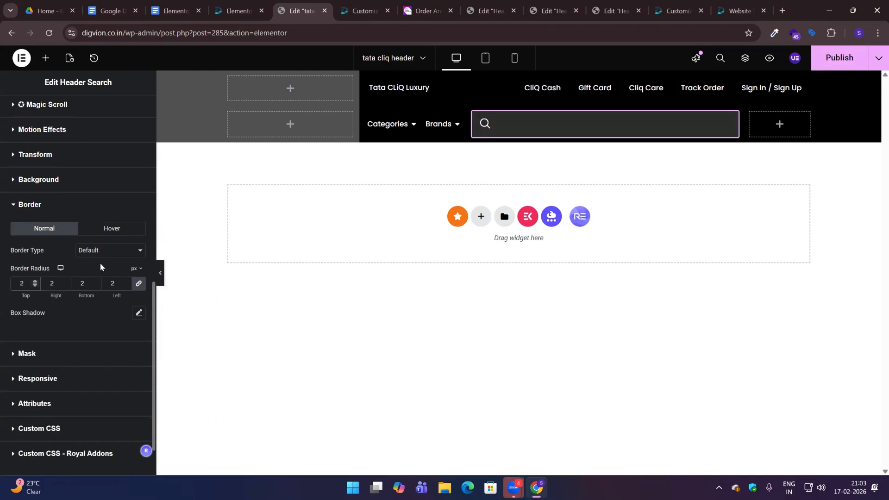
Add an inner section to the empty column beside the search bar and place an Icon widget in its first column.
click(780, 125)
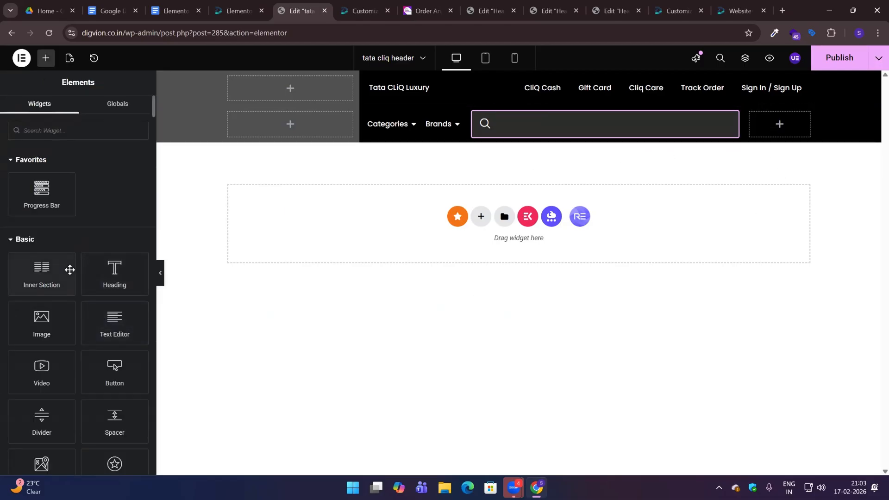
drag(30, 283, 772, 132)
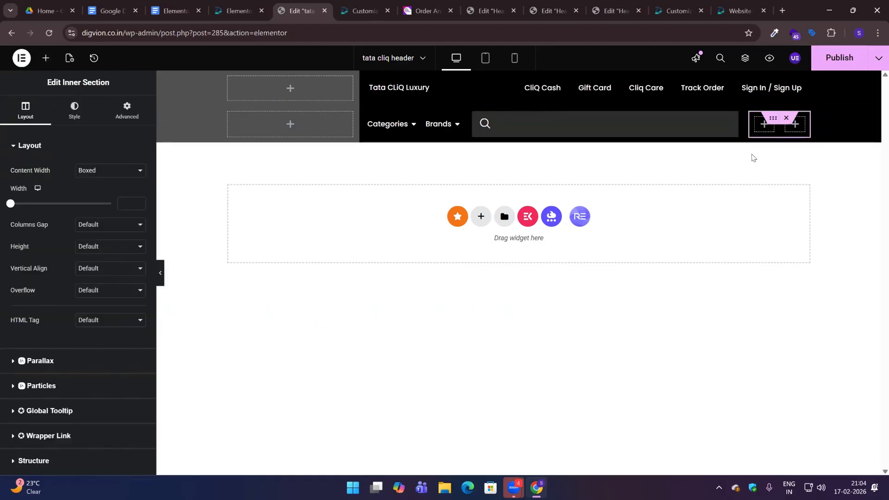
click(761, 125)
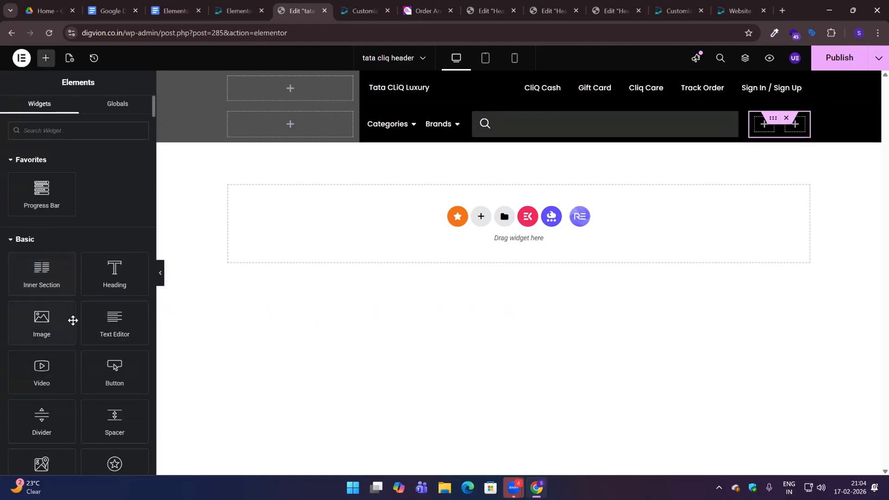
drag(113, 461, 763, 132)
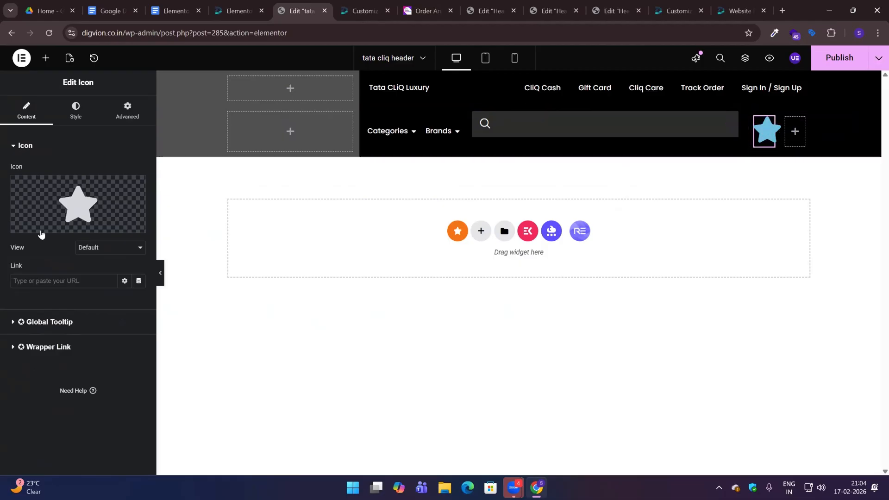
Replace the star icon with the outlined Heart1 icon from the icon library.
click(82, 199)
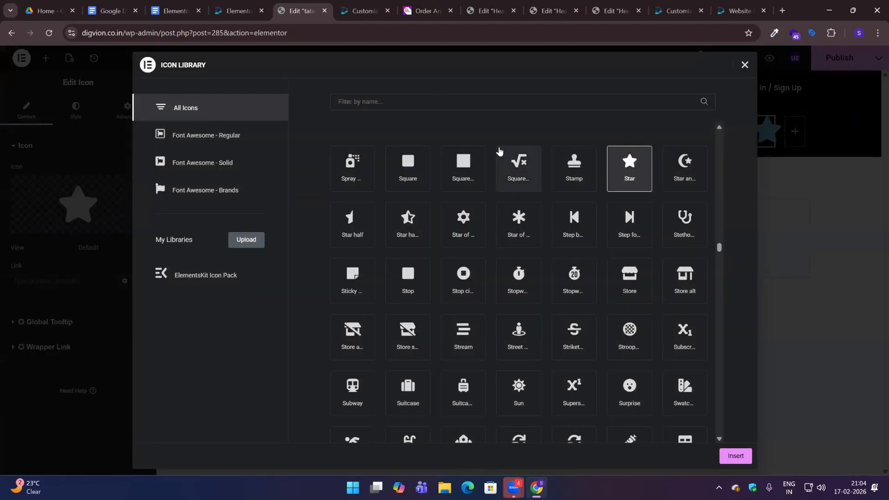
click(421, 101)
text(heard)
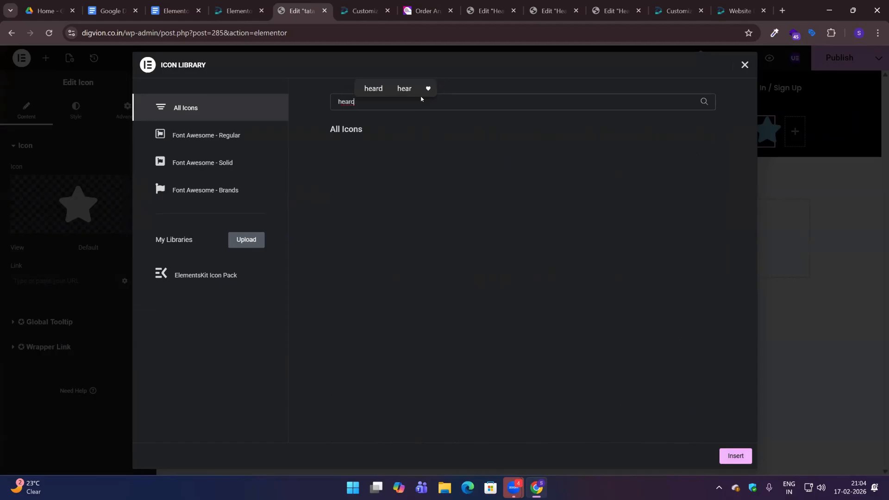
key(ctrl+a)
text(hea)
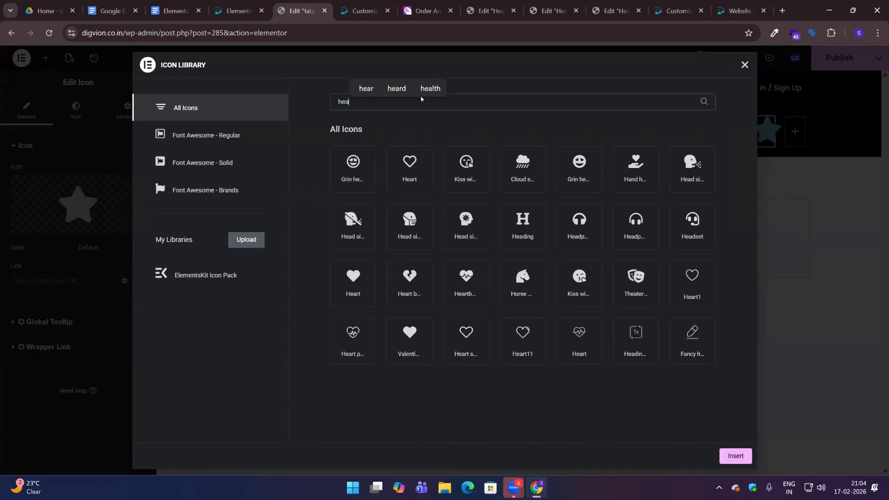
text(rt)
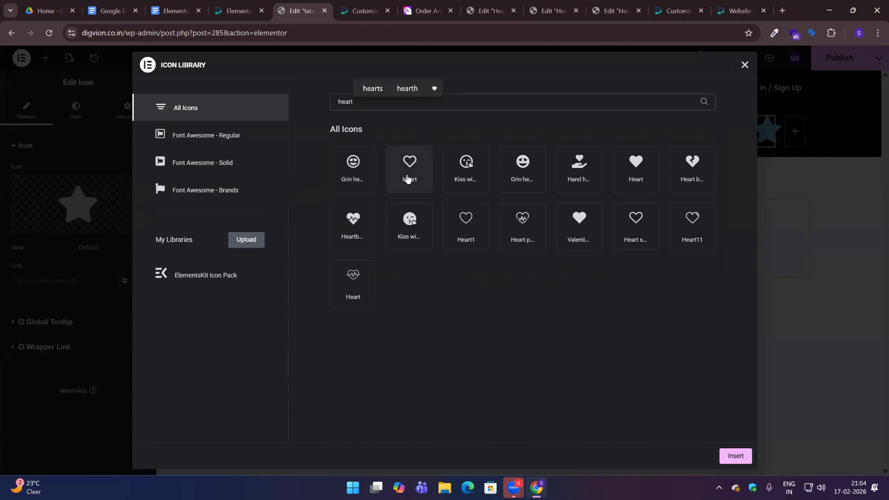
click(412, 171)
click(459, 234)
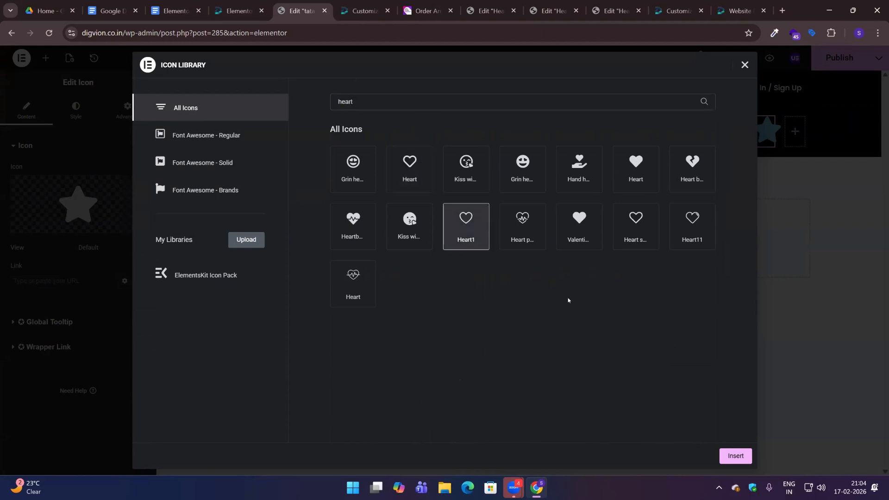
click(738, 458)
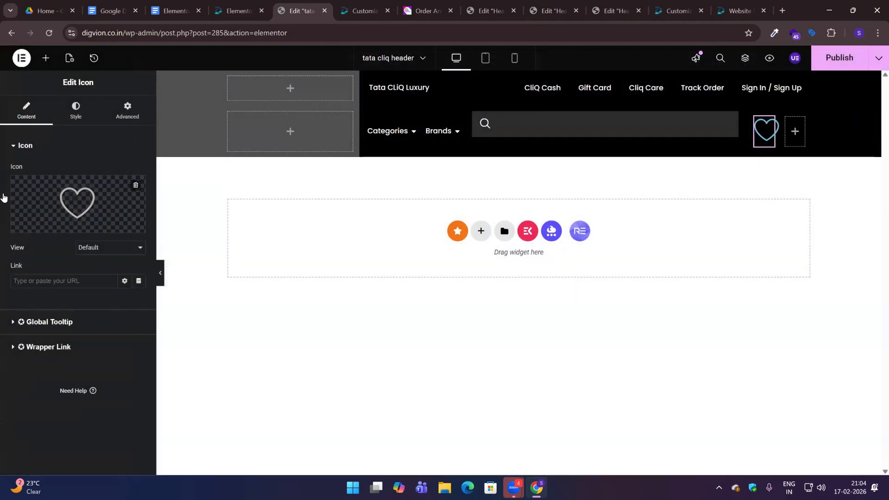
Set the heart icon's size to 24 px and its primary color to #FFFFFF.
click(76, 113)
drag(10, 255, 17, 255)
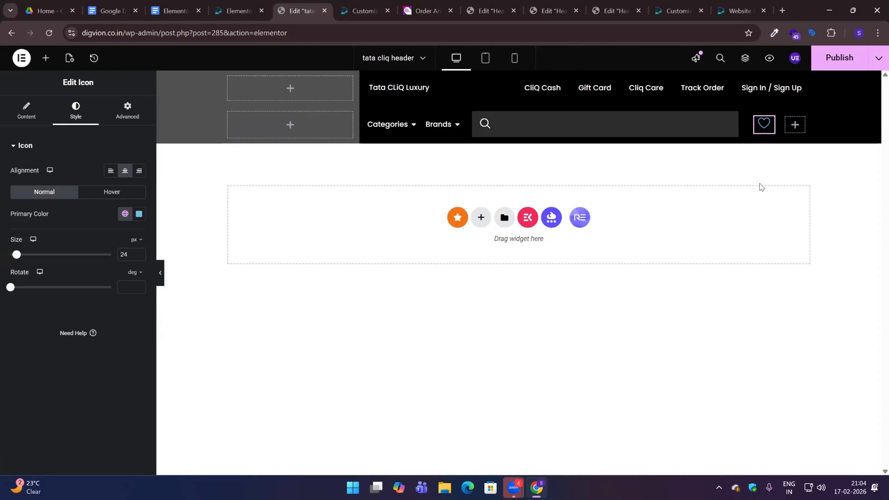
click(139, 214)
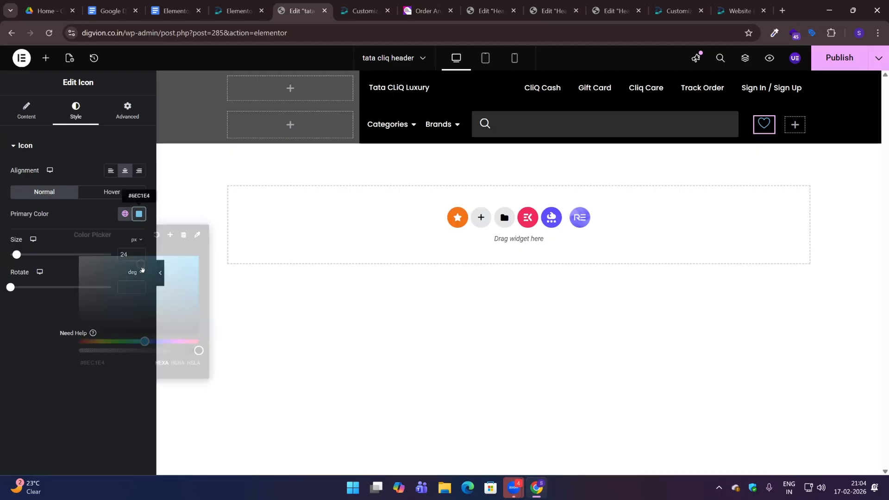
text(#FFFFFF)
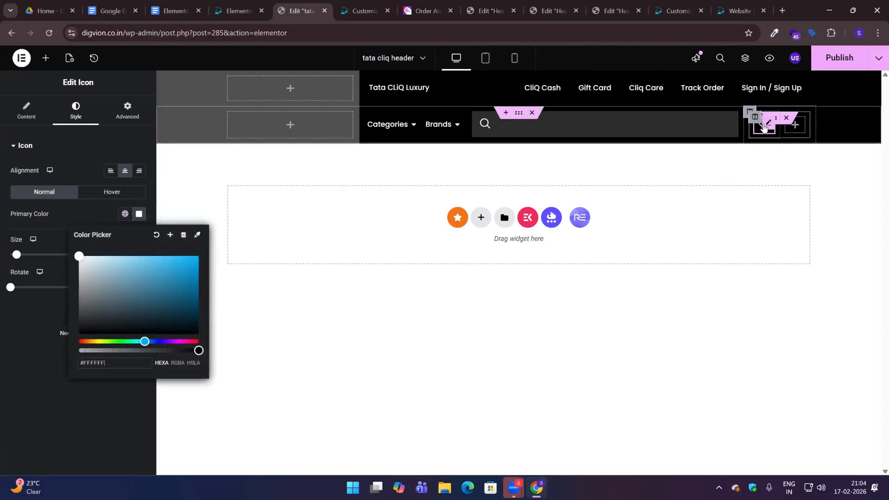
Copy the heart icon and paste it into the inner section's empty second column.
right_click(765, 124)
click(782, 176)
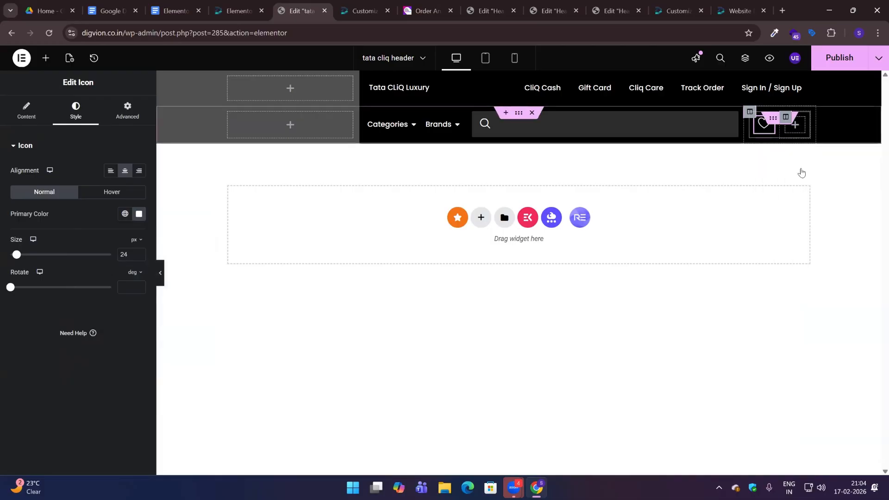
right_click(800, 125)
click(783, 218)
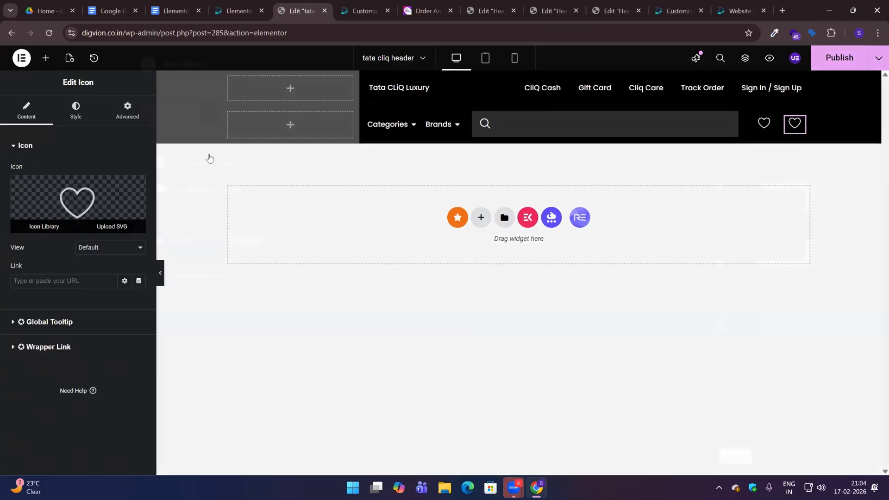
Change the pasted heart icon to the Cart11 shopping bag icon from the icon library.
click(41, 224)
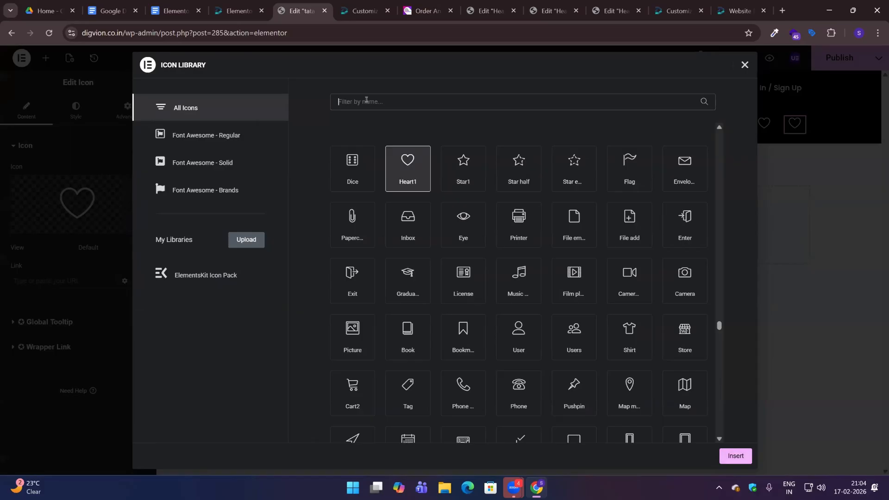
click(366, 99)
text(cart)
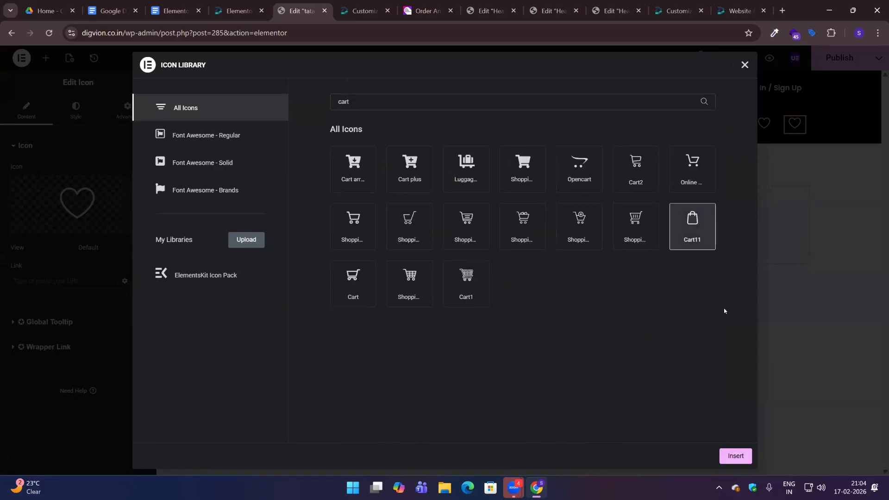
click(736, 457)
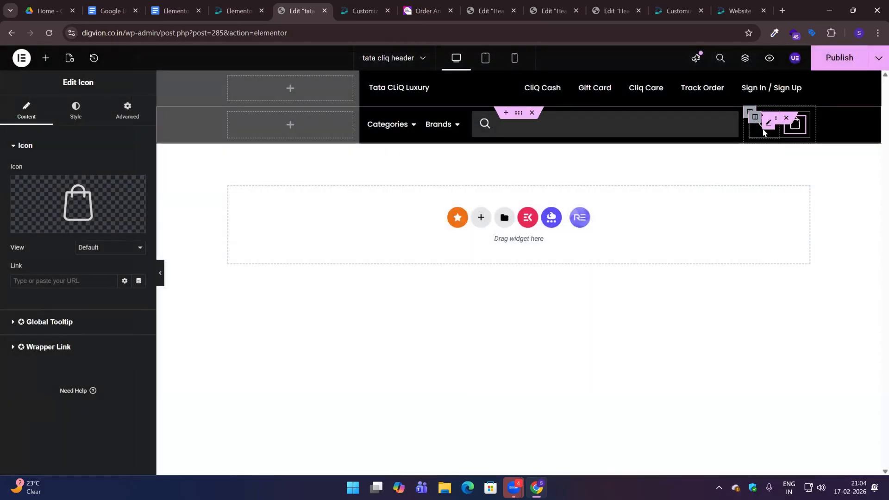
Set the vertical alignment of both the heart icon column and the shopping bag icon column to Middle.
click(755, 117)
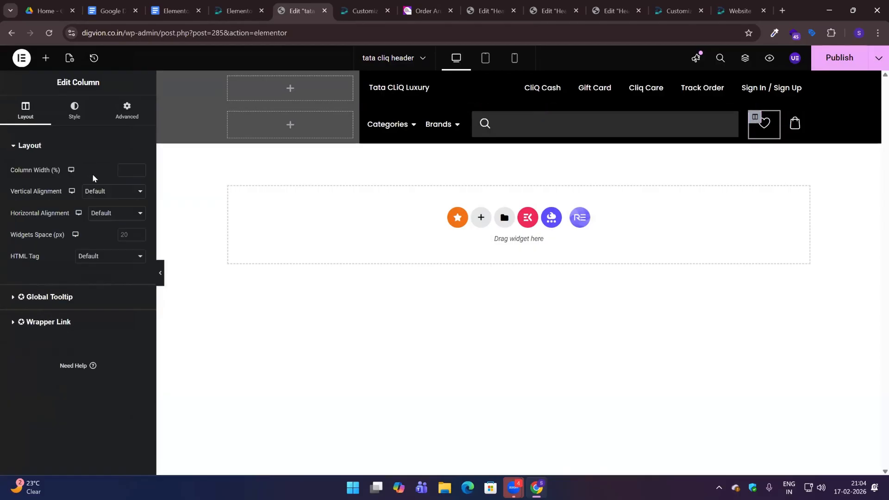
click(90, 192)
click(96, 229)
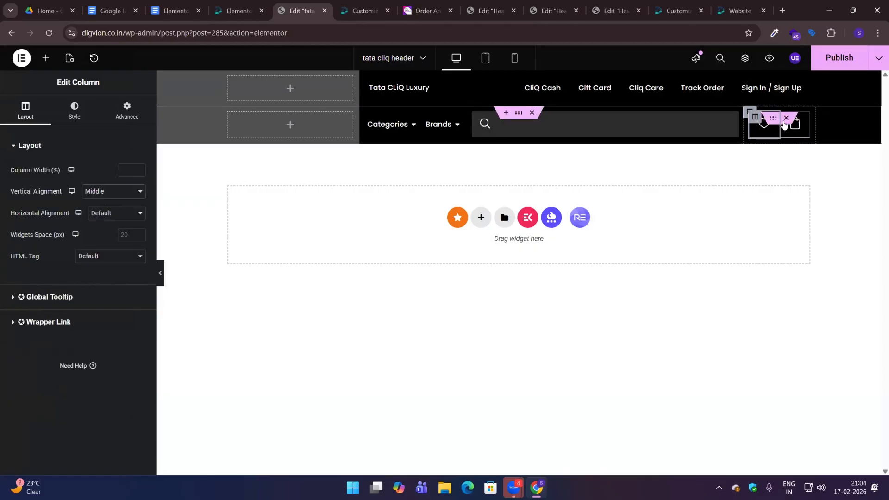
right_click(784, 139)
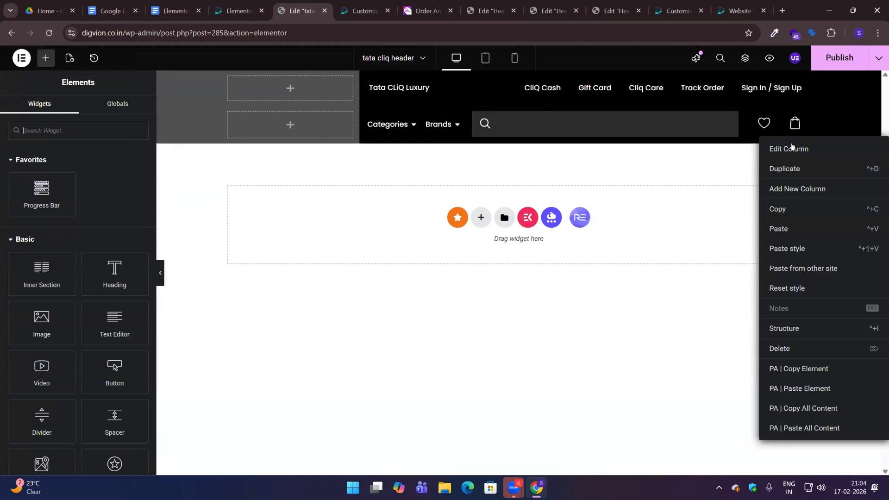
click(779, 147)
click(100, 192)
click(96, 230)
Set the vertical alignment of the search bar column and of the top row's outer menu column to Middle.
click(364, 112)
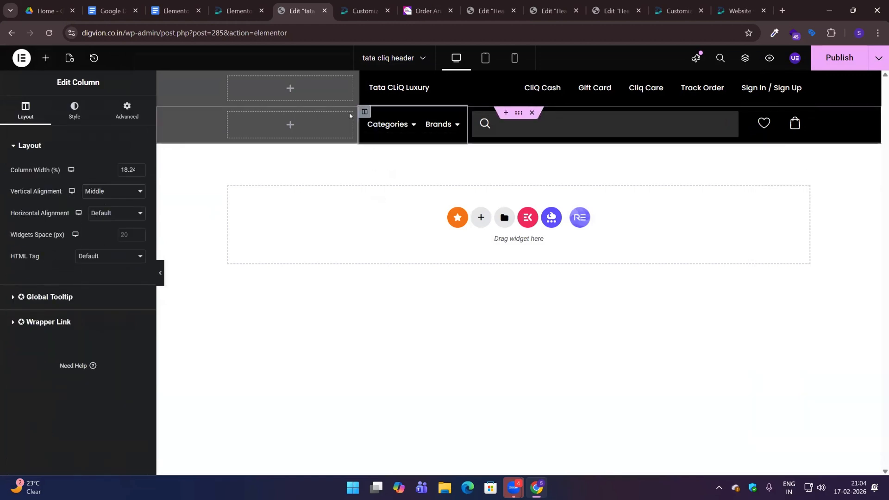
click(473, 112)
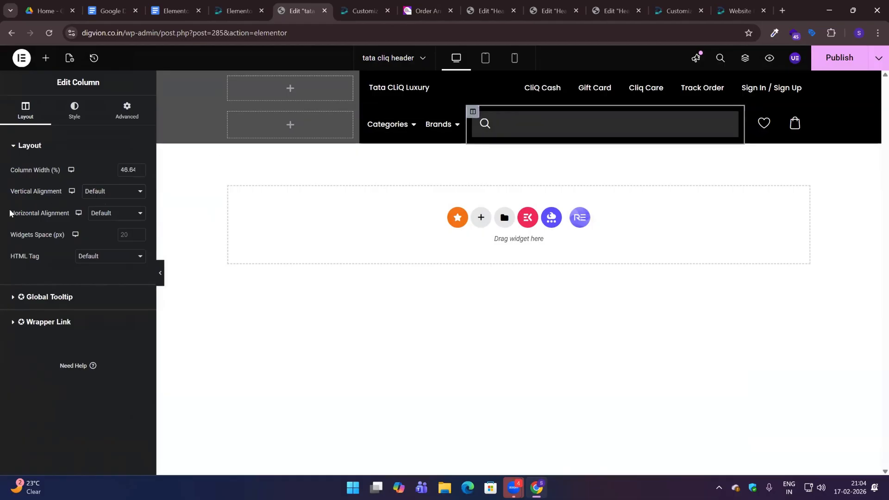
click(98, 195)
click(94, 228)
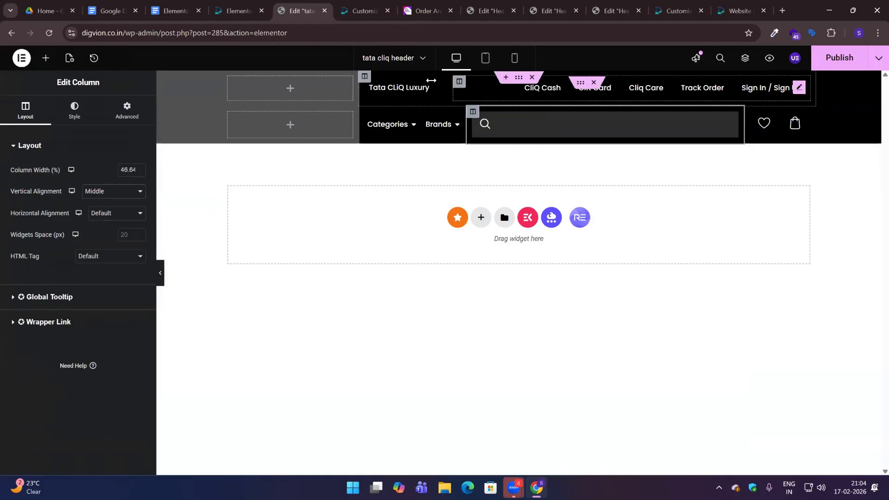
click(364, 77)
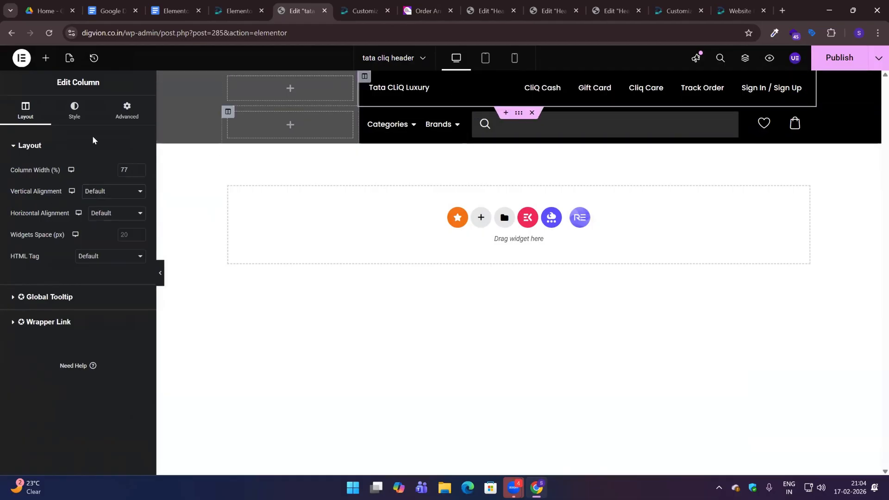
click(113, 193)
click(97, 229)
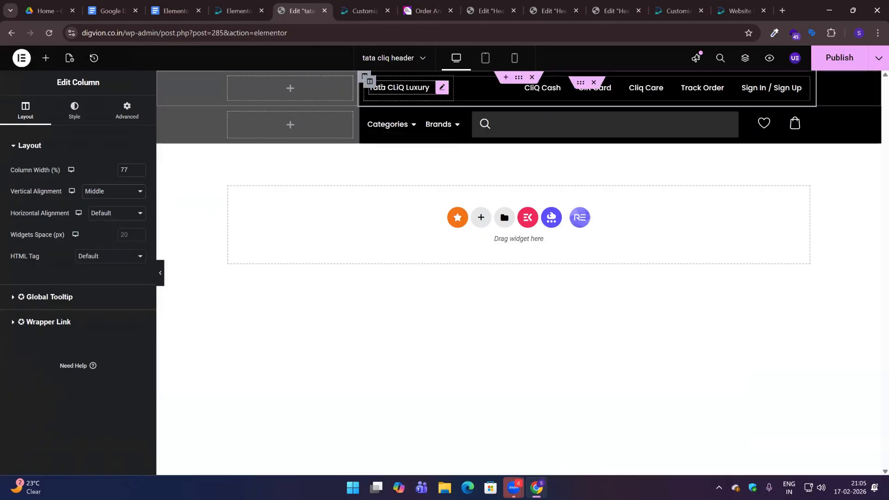
Set the vertical alignment of the top row's Tata CLiQ Luxury column and its adjacent menu column to Middle.
click(369, 82)
click(122, 192)
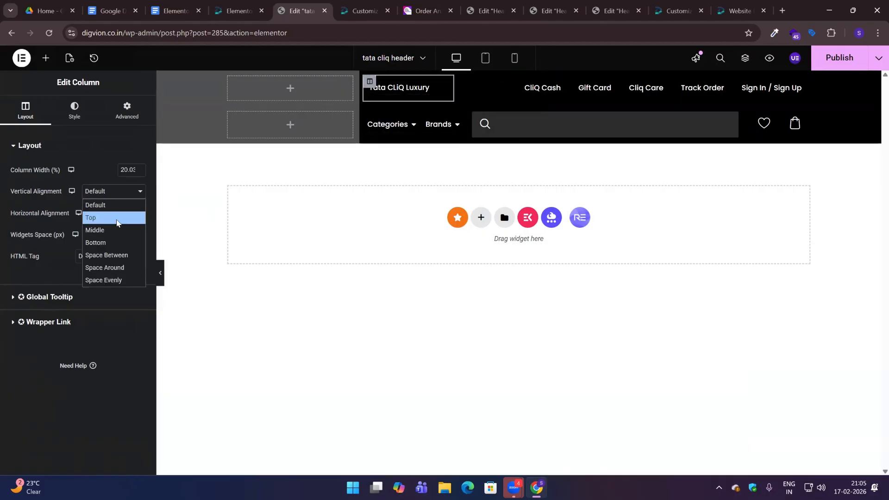
click(110, 230)
click(460, 82)
click(117, 193)
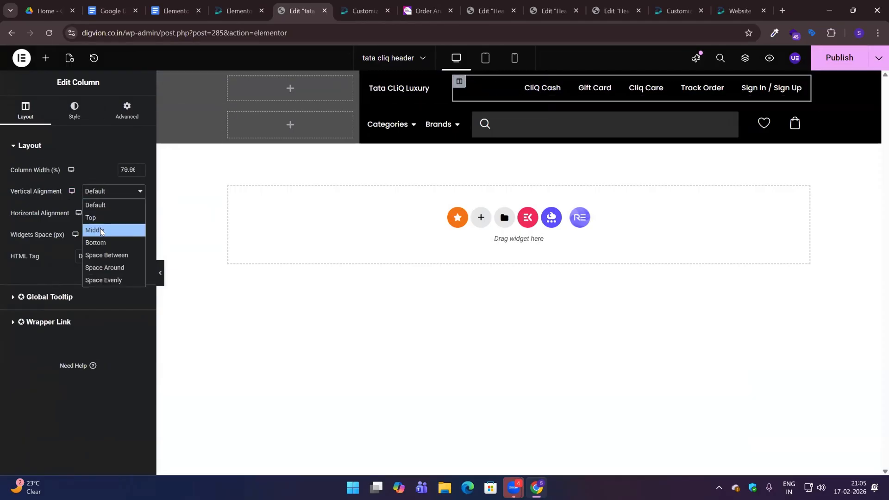
click(106, 230)
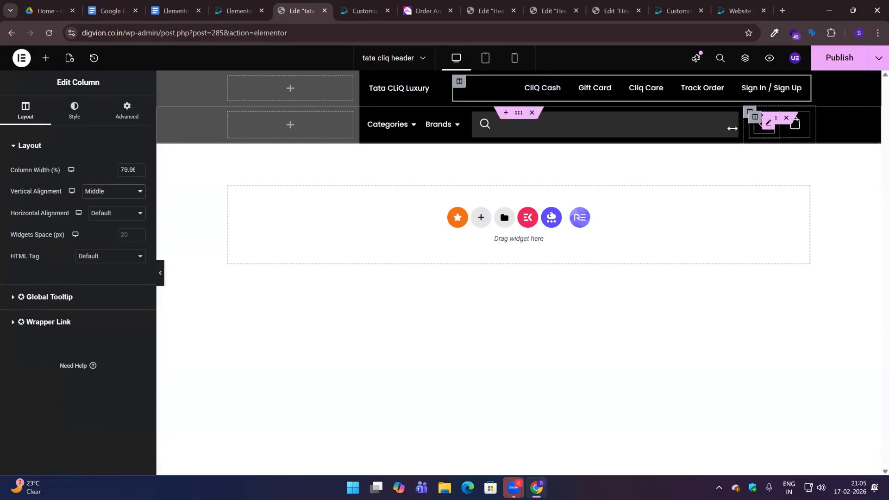
Set the vertical alignment of the outer column holding the heart and bag icons to Middle.
click(754, 113)
click(113, 192)
click(103, 228)
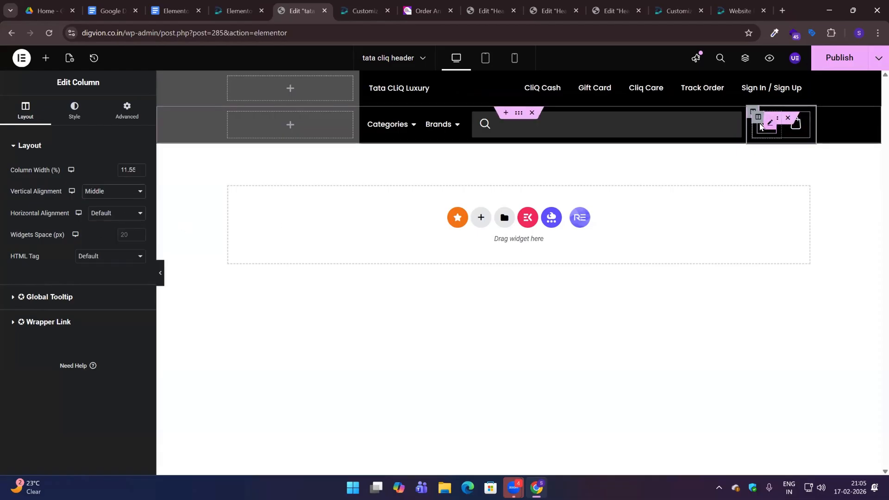
click(757, 119)
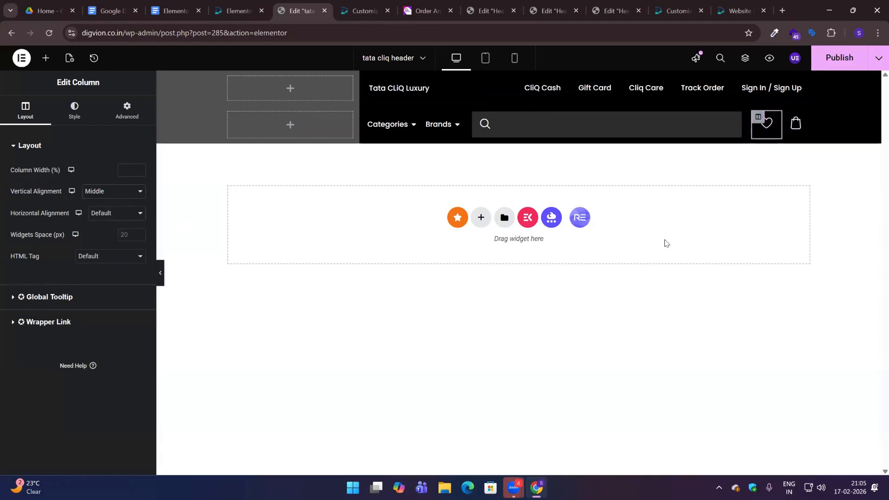
click(641, 410)
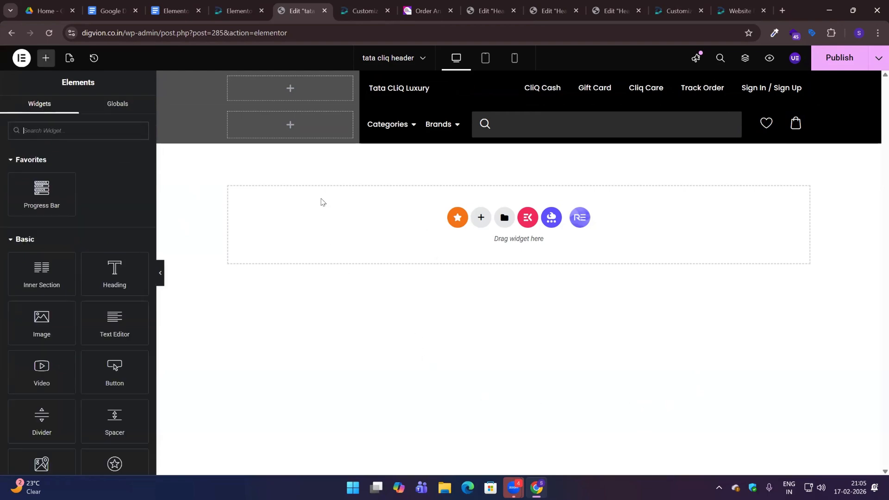
Switch to the Tata CLiQ website and check whether the header logo offers an image option.
click(419, 13)
right_click(160, 74)
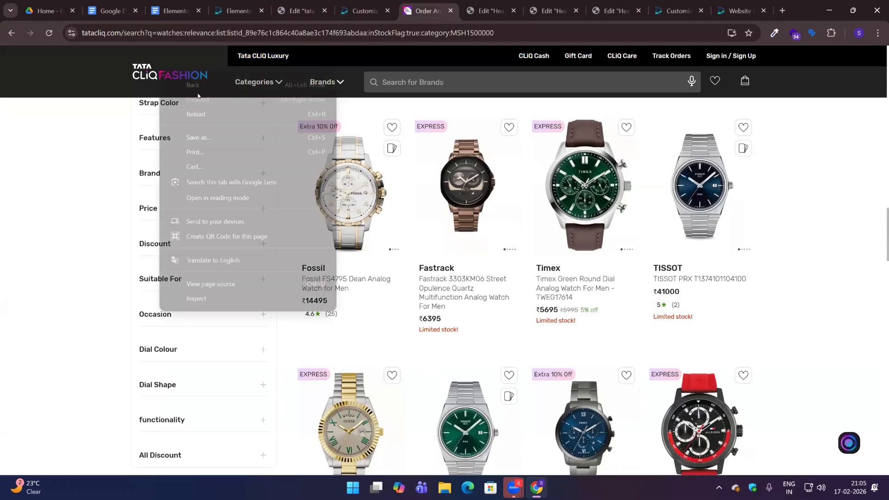
click(235, 86)
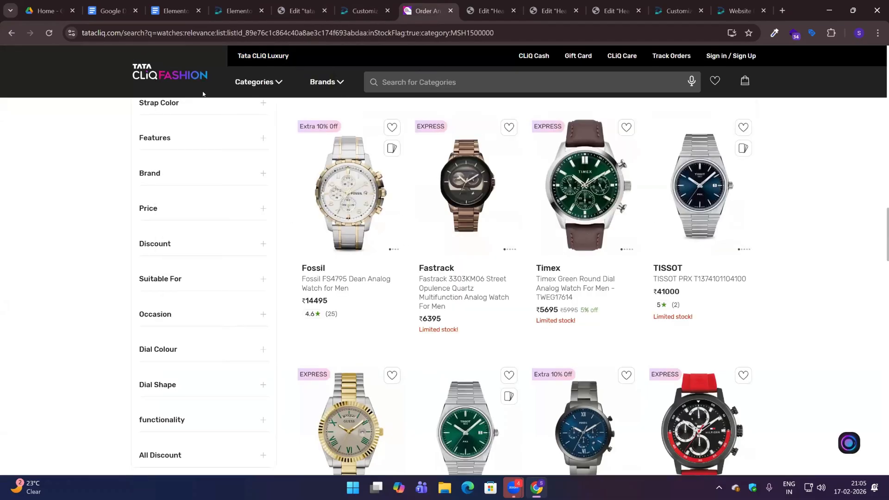
scroll(323, 263, down, 10)
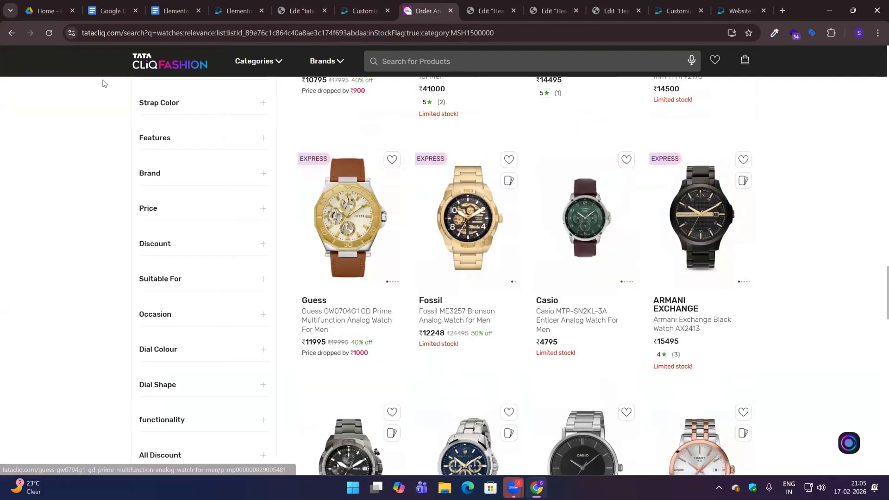
scroll(318, 244, down, 5)
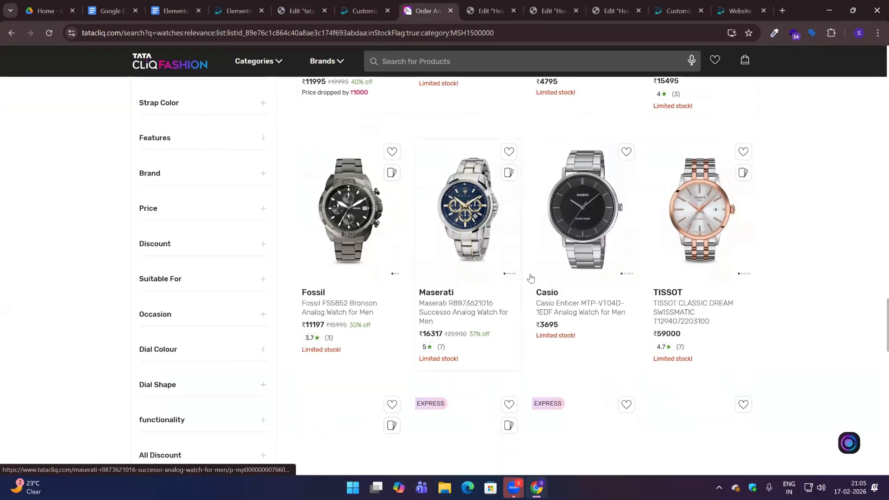
right_click(147, 61)
click(76, 61)
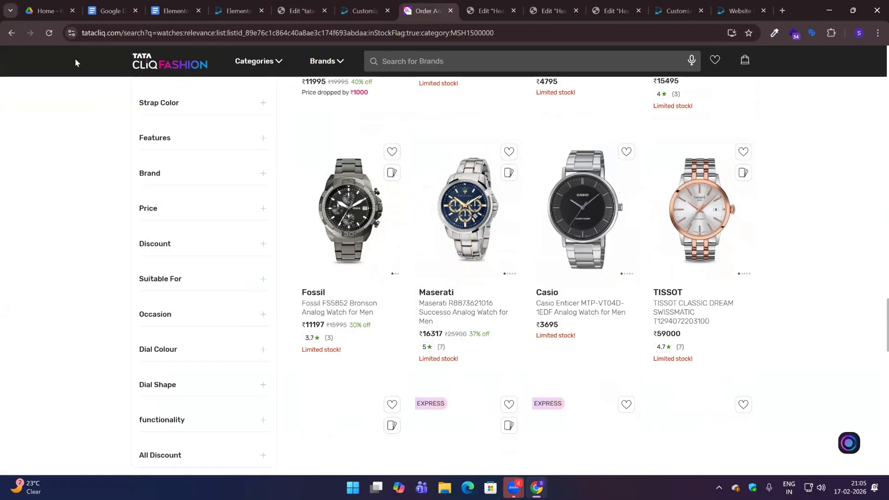
Inspect the site's header logo, open its background image TCF_logo.svg separately, and copy the image address.
key(ctrl+shift+c)
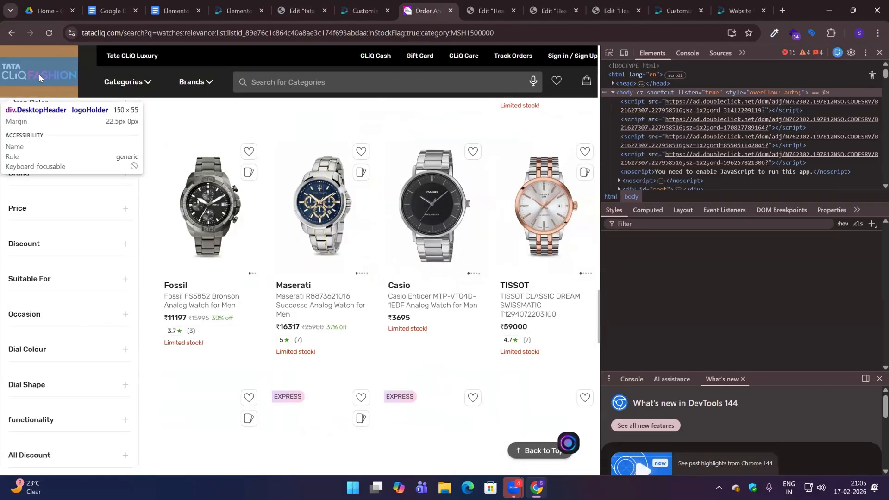
click(34, 73)
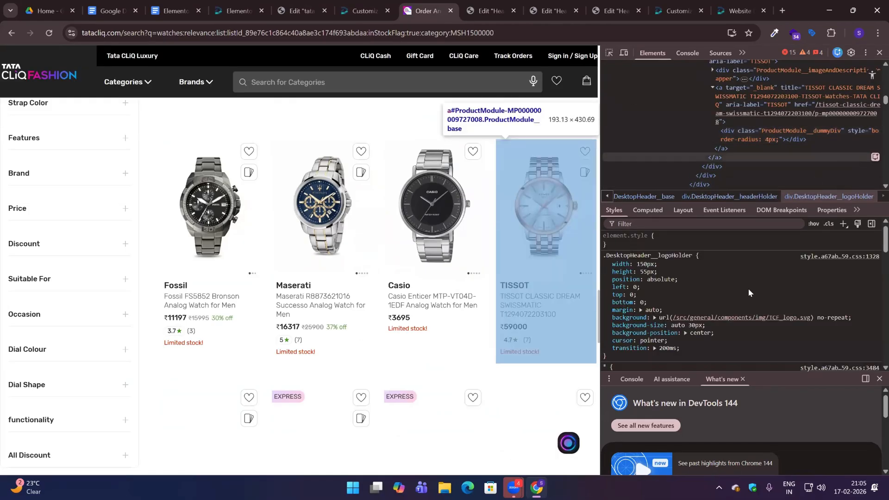
mouse_move(750, 318)
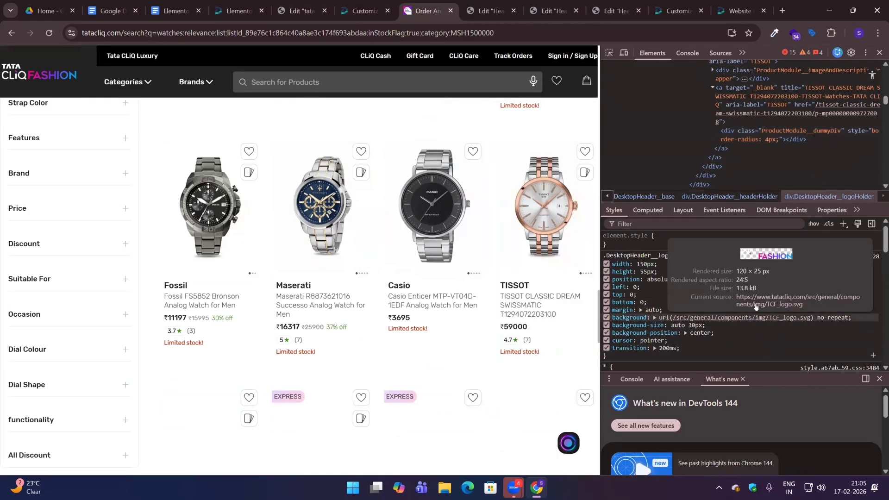
click(755, 318)
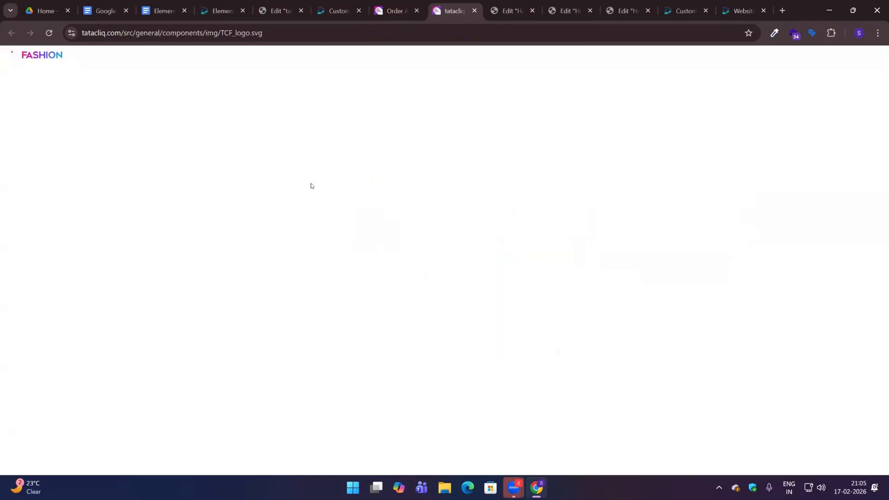
click(209, 33)
Back in the Elementor header, add an Image widget to the lower row's empty column using the TCF_logo.svg URL.
key(ctrl+shift+Tab)
key(ctrl+shift+Tab)
key(ctrl+shift+Tab)
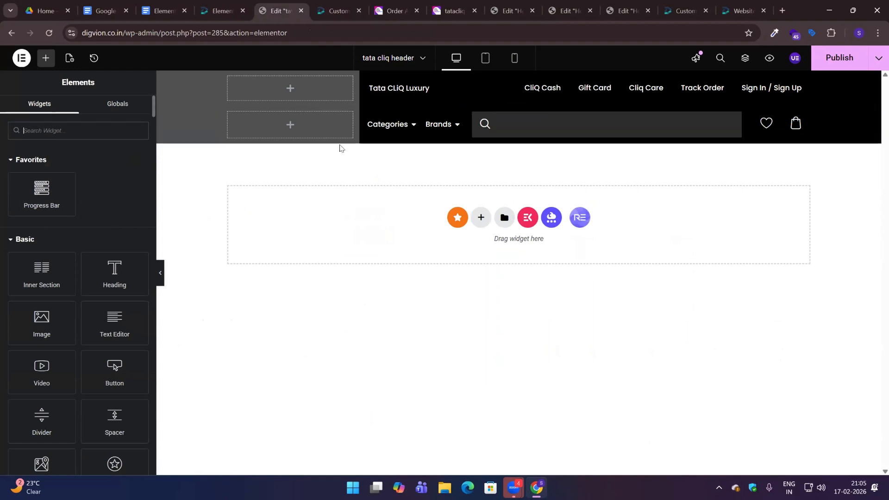
drag(61, 306, 304, 136)
click(103, 207)
click(39, 135)
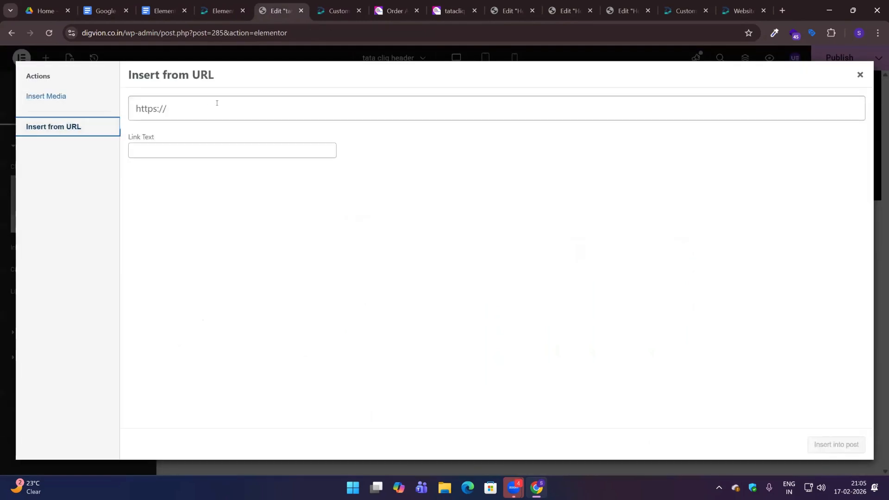
click(216, 104)
text(https://www.tatacliq.com/src/general/components/img/TCP_logo.svg)
click(819, 444)
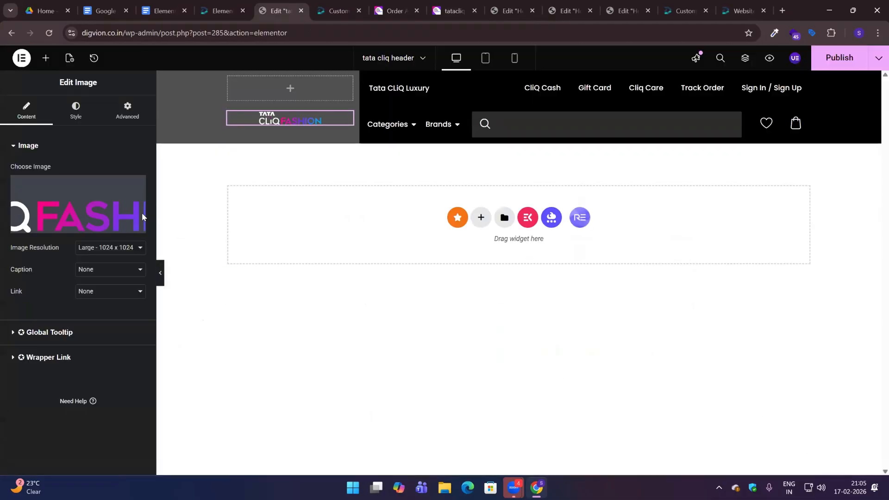
Set the logo image's width to 100%, unlink its margins, and adjust the top margin to shift the logo up into the top row.
click(86, 107)
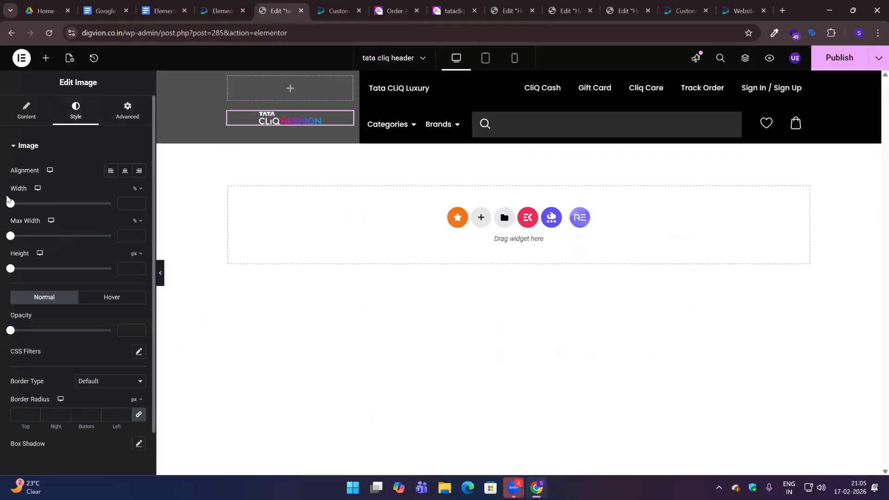
drag(10, 203, 113, 204)
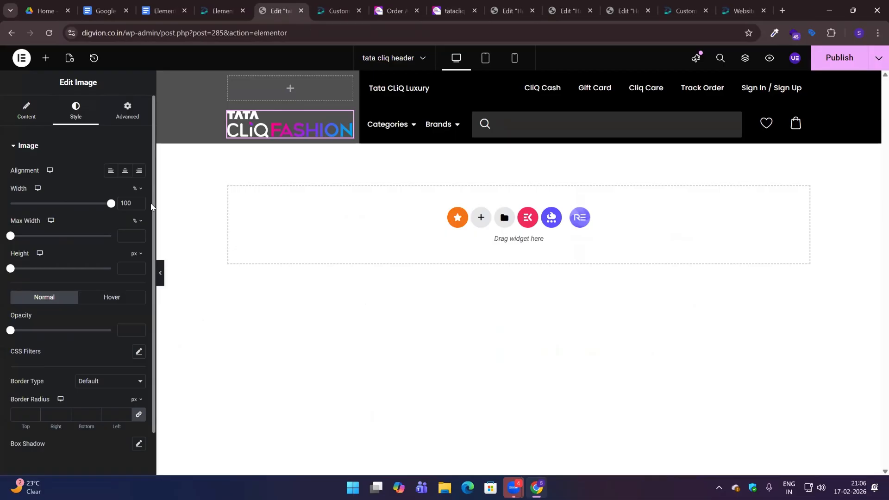
click(127, 110)
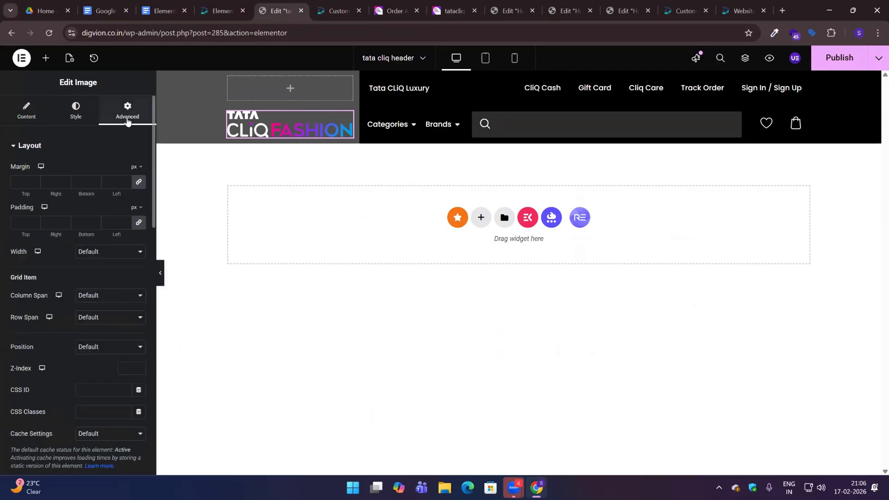
click(138, 184)
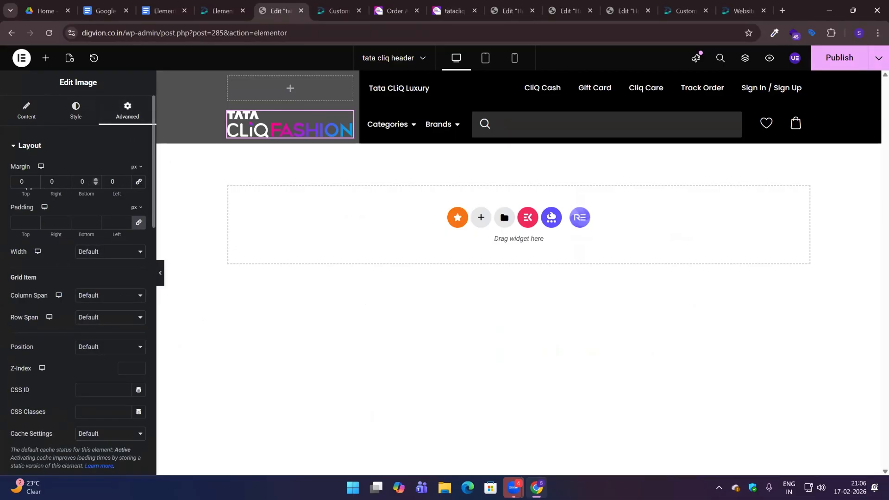
drag(34, 183, 34, 186)
click(301, 398)
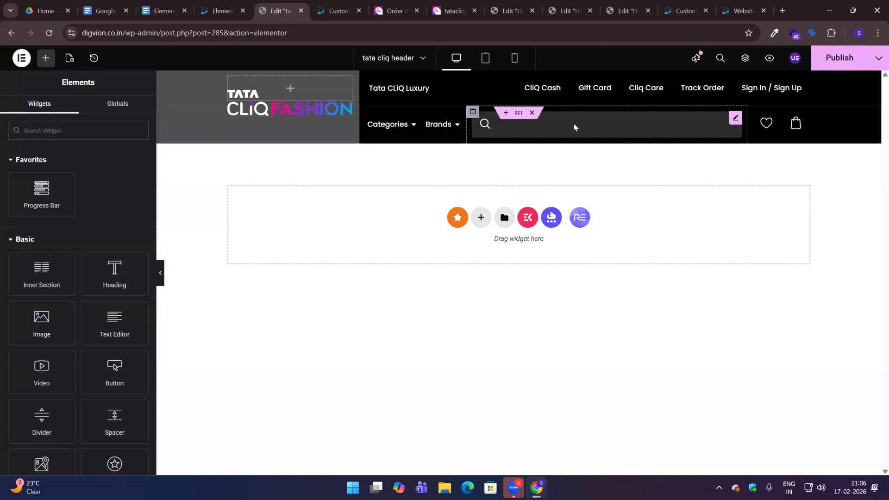
Change the lower header row's section background from Gradient to a Classic solid colour.
click(511, 118)
click(65, 121)
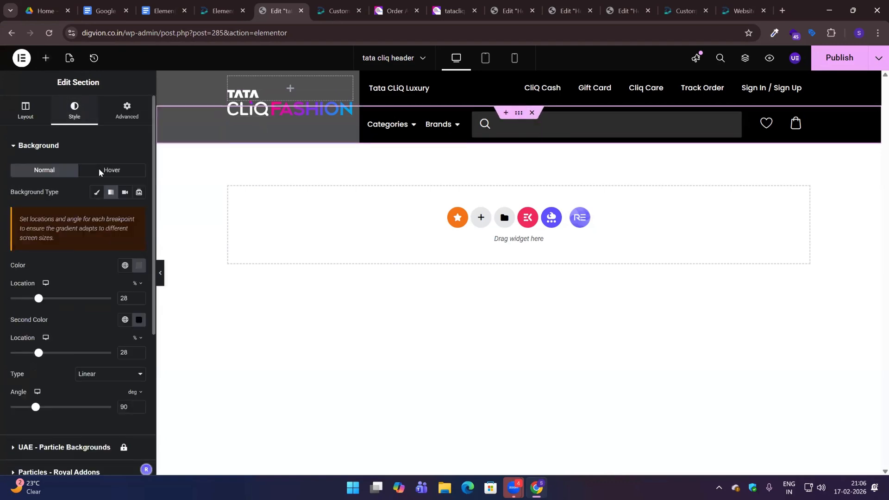
click(107, 194)
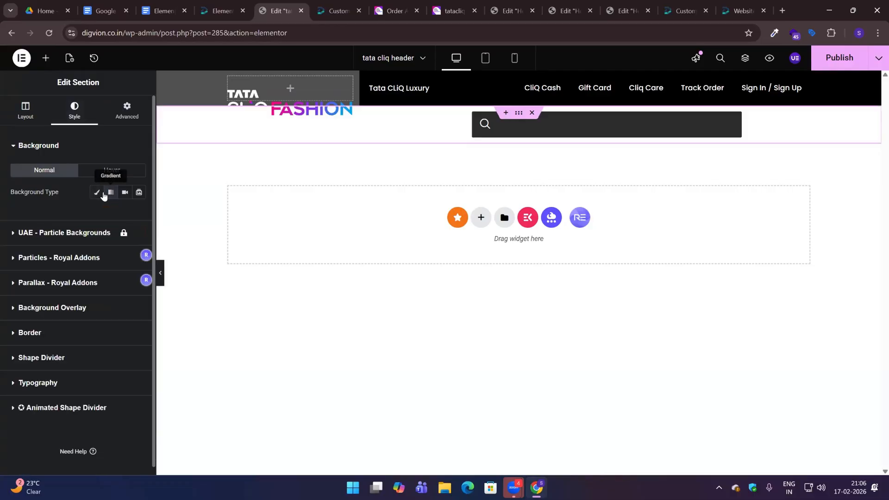
click(97, 194)
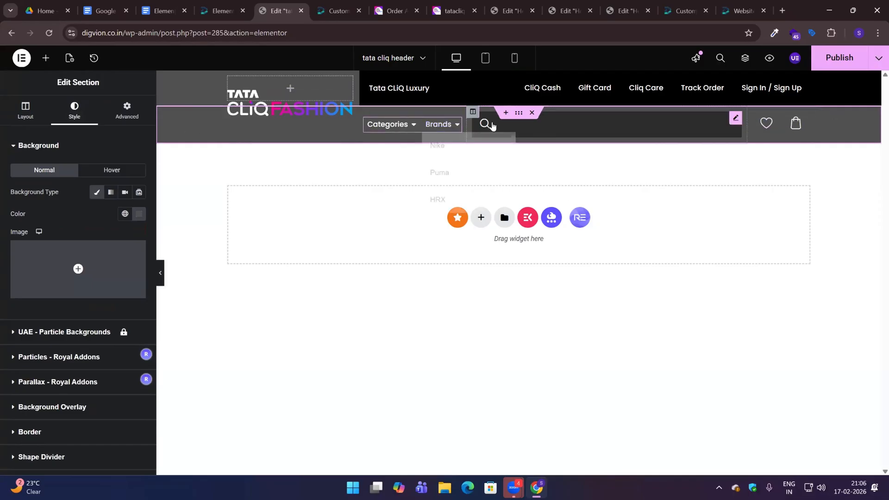
click(674, 123)
click(648, 399)
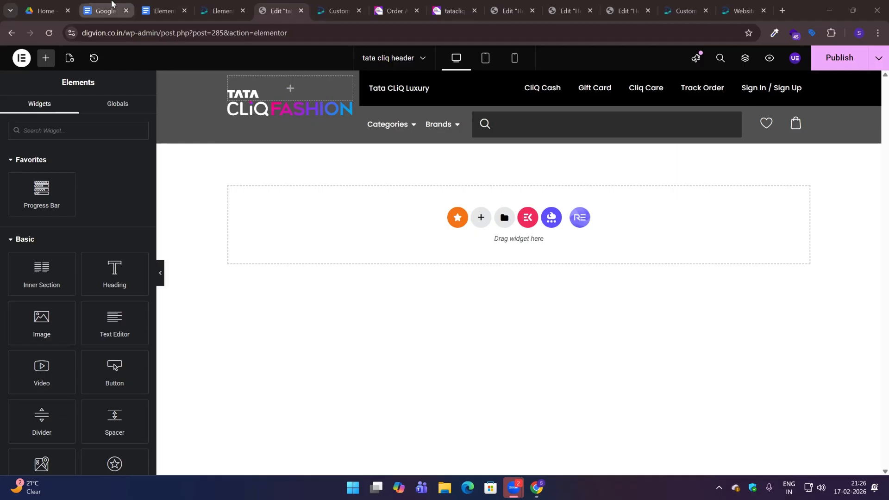
From the WordPress dashboard, add a new page titled "DEMO Test Page 17 FEB 2026".
click(217, 10)
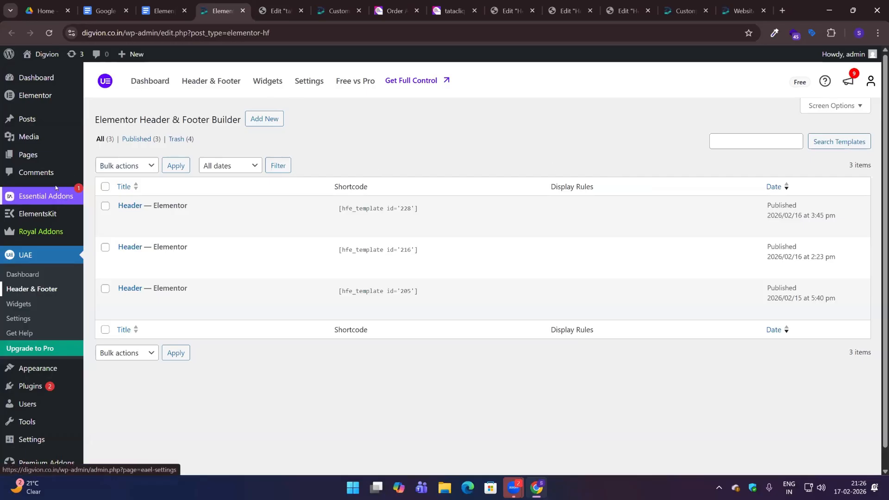
mouse_move(35, 117)
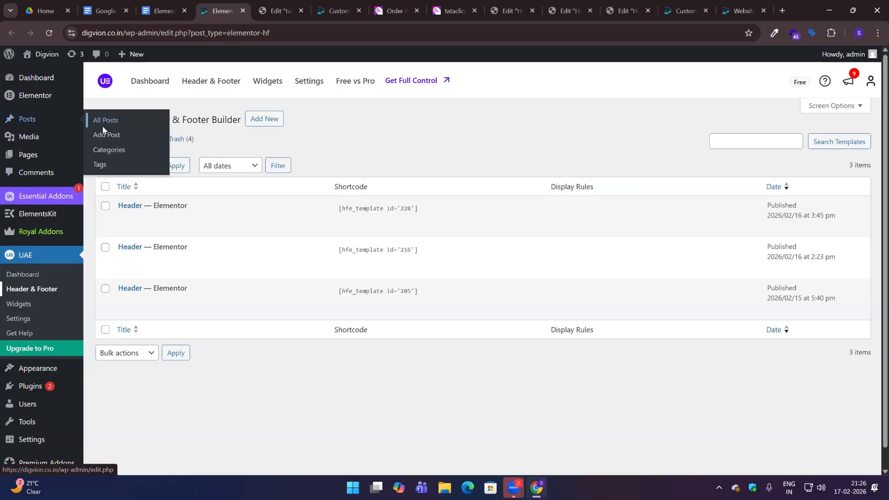
mouse_move(29, 155)
click(108, 171)
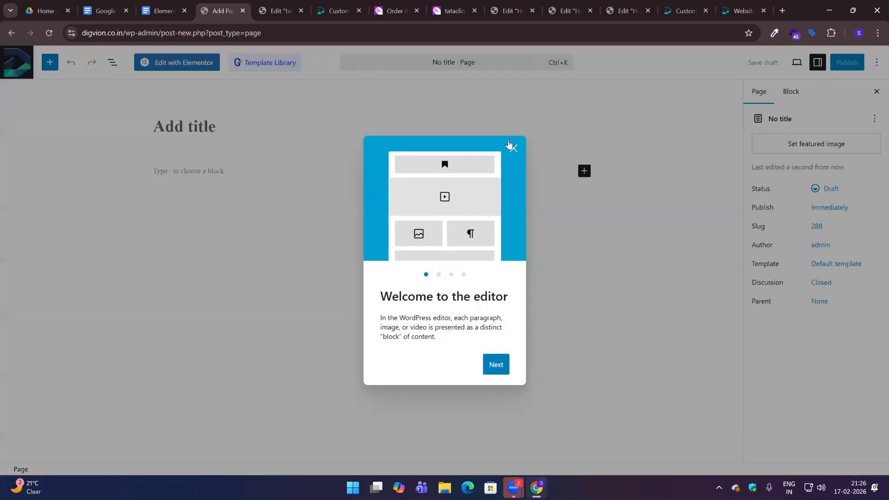
click(512, 148)
text(DEMO Test Page )
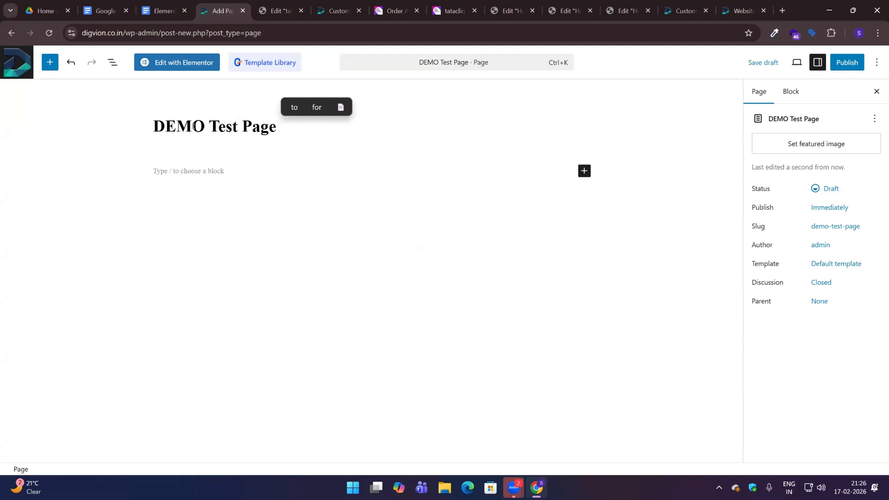
text(17 FEB )
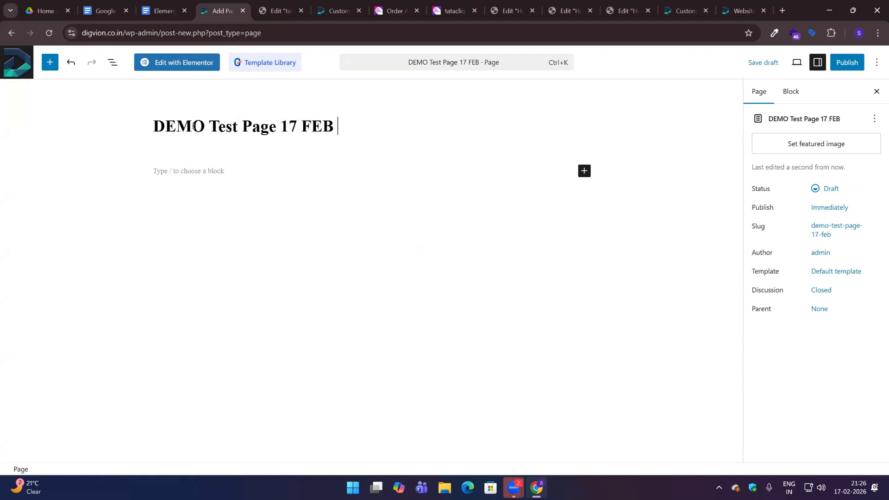
text(2026)
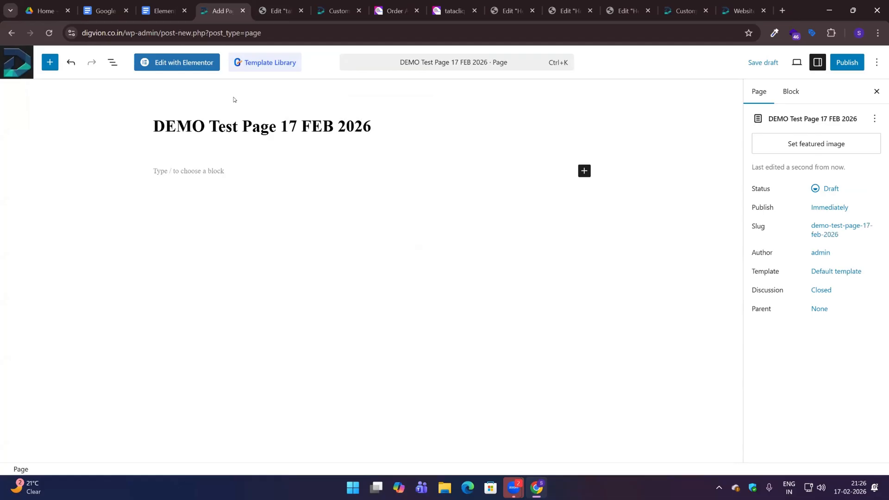
Open the new demo page in the Elementor editor and examine its header and sidebar content.
click(141, 67)
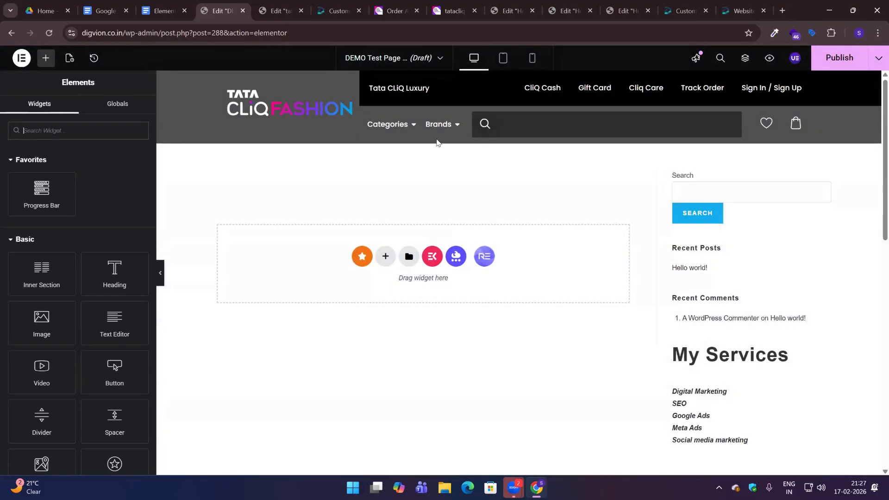
mouse_move(449, 128)
scroll(773, 359, down, 10)
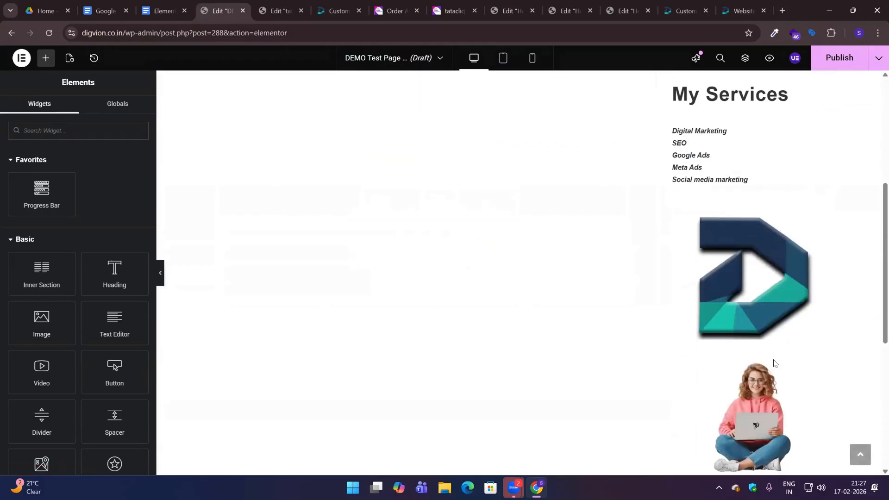
Set the demo page's layout to Elementor Full Width in the page settings to drop the sidebar.
scroll(757, 211, up, 4)
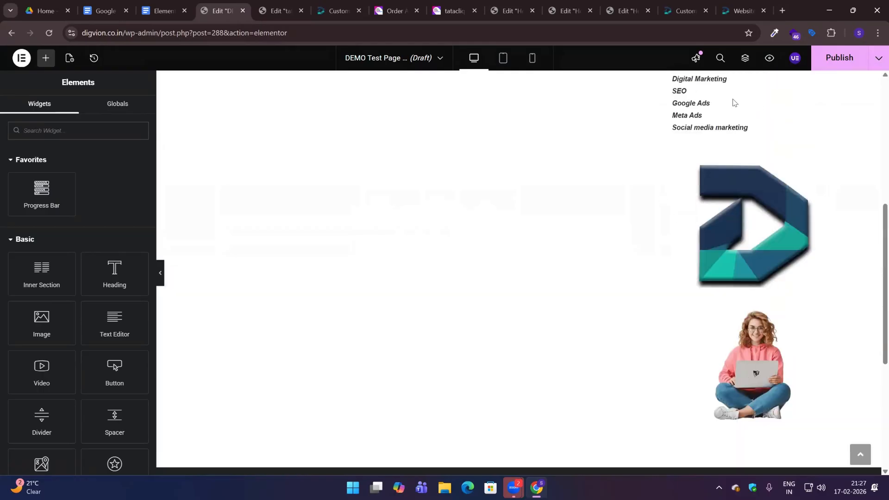
scroll(754, 283, up, 7)
drag(671, 174, 778, 424)
scroll(778, 424, down, 3)
scroll(778, 424, down, 5)
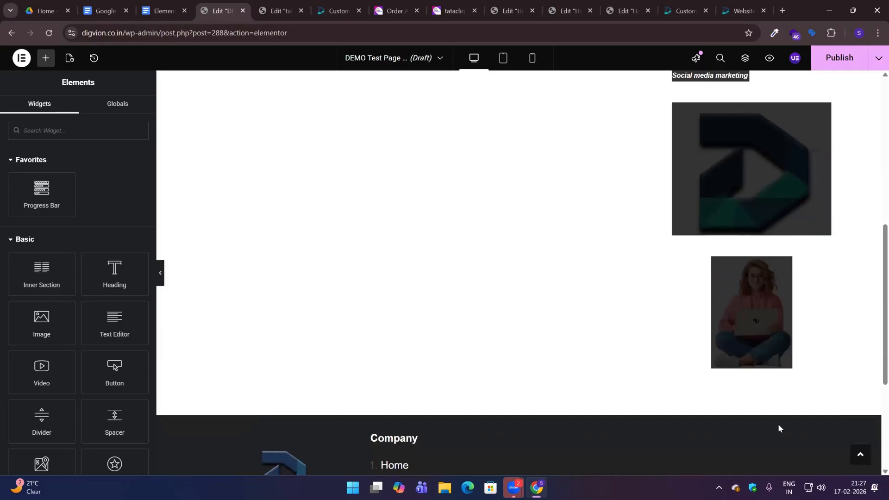
scroll(780, 411, up, 9)
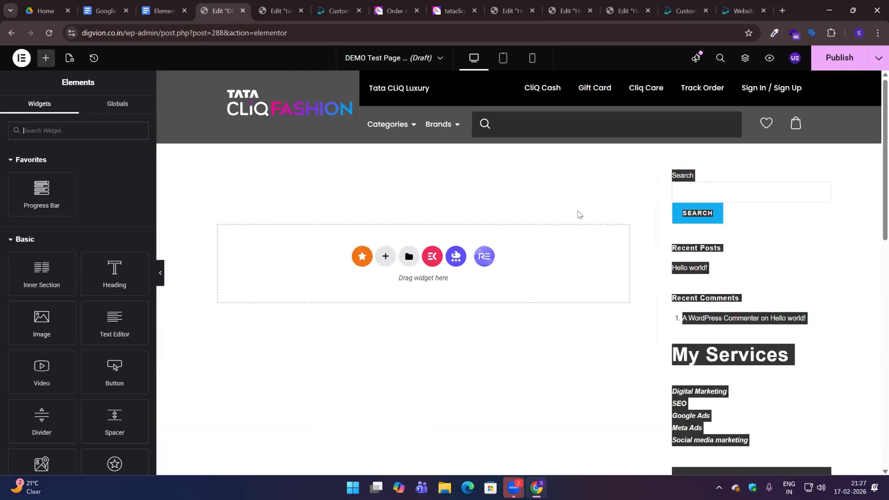
click(72, 58)
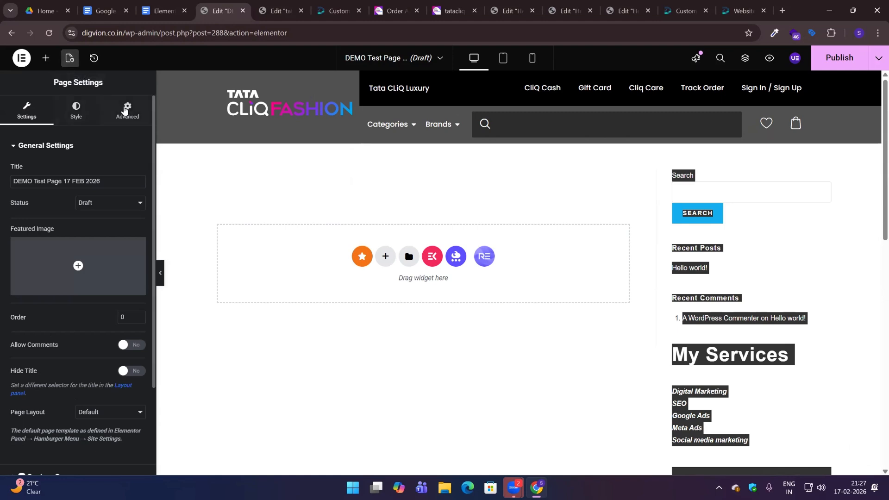
scroll(32, 211, down, 1)
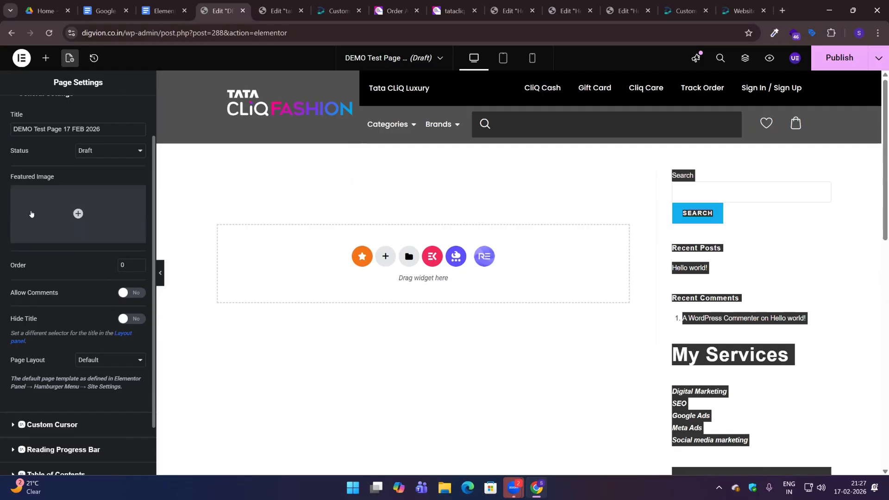
drag(57, 360, 10, 360)
click(111, 360)
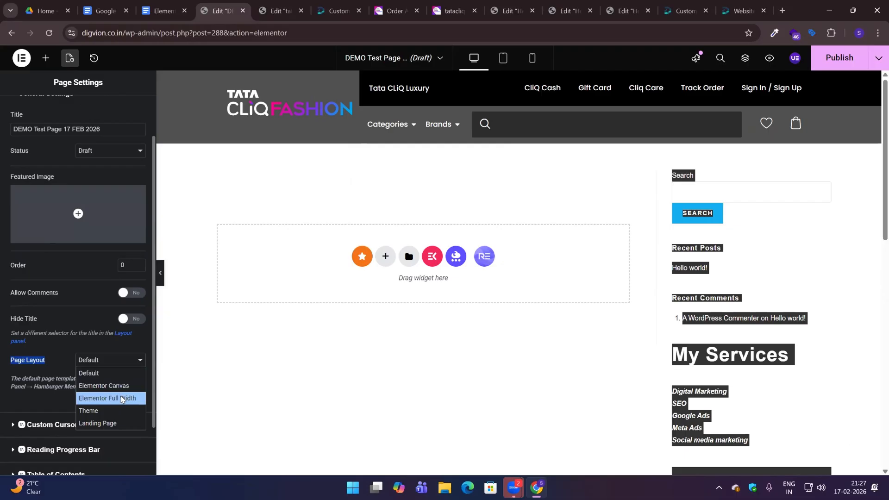
click(121, 398)
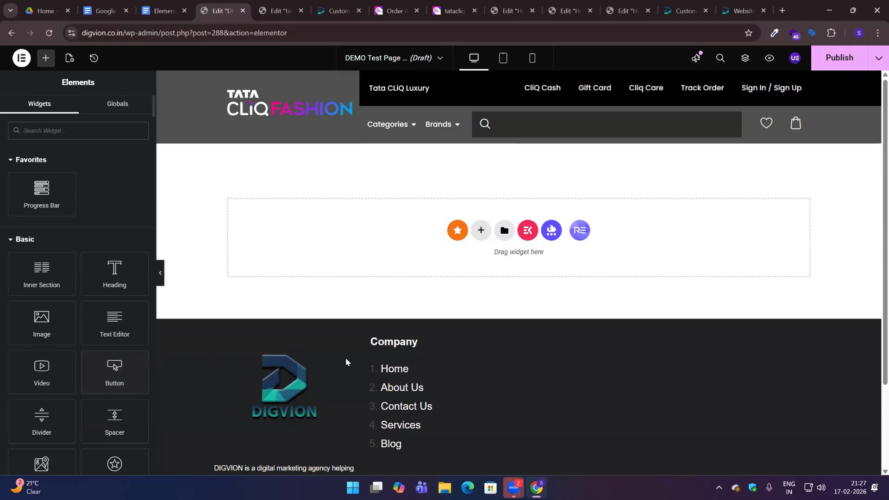
Add a single-column section to the page content and place a Fancy Text widget in it.
click(481, 231)
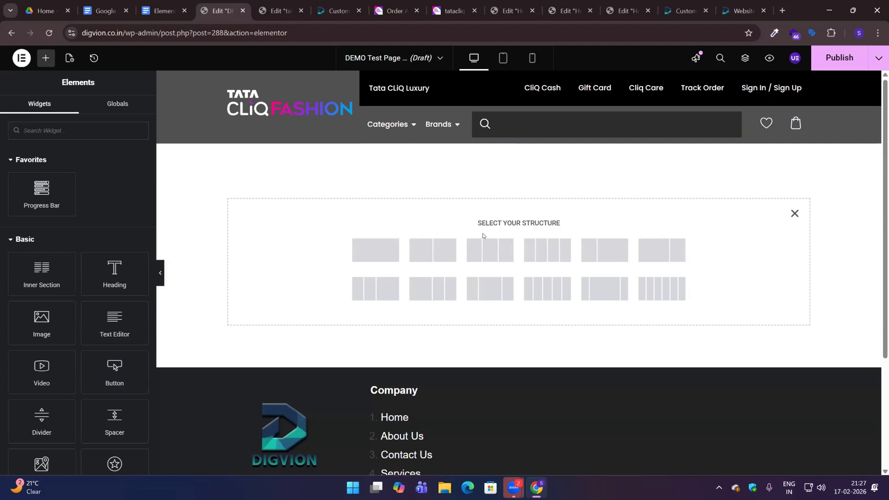
click(376, 250)
click(46, 58)
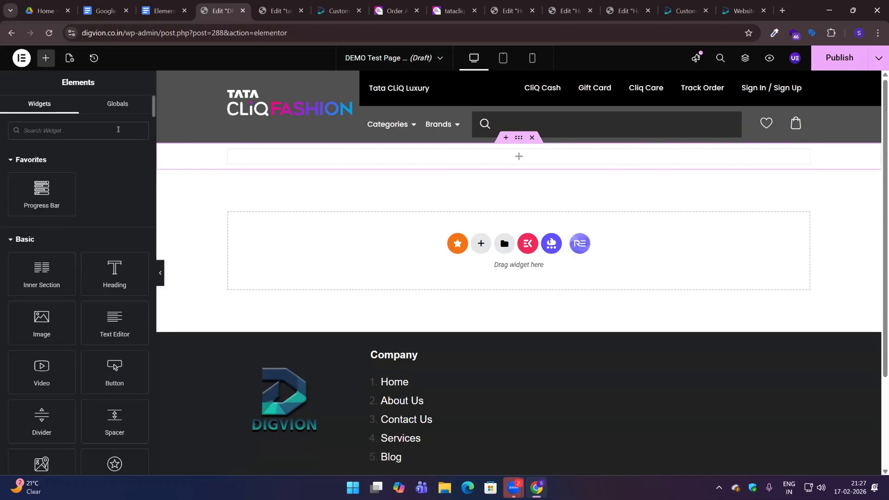
text(fancy)
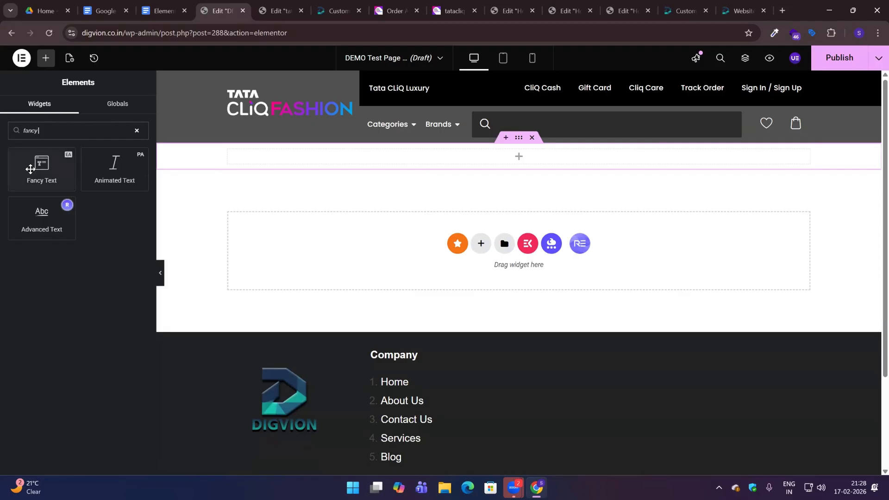
drag(41, 166, 428, 165)
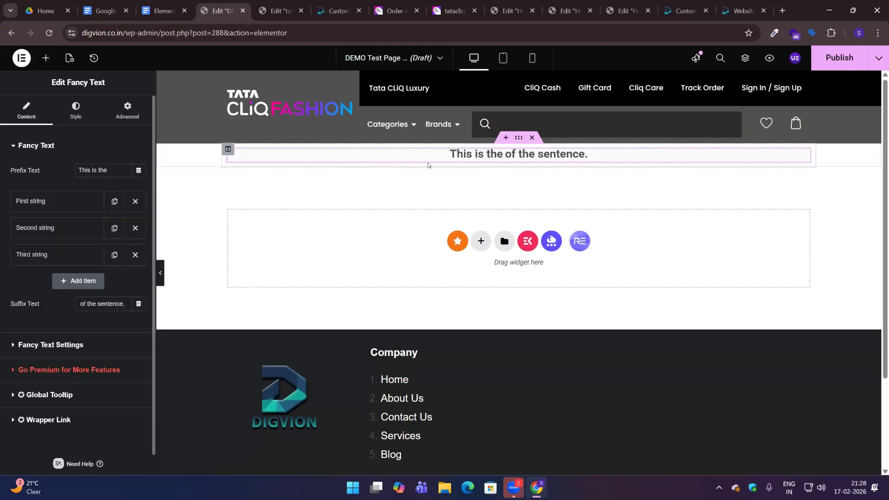
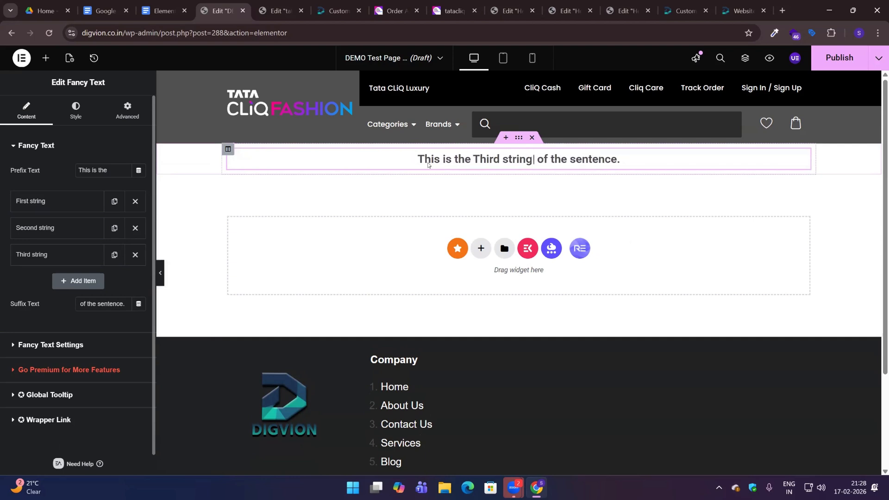
Replace the Fancy Text widget's prefix text with "I am a".
drag(110, 170, 75, 171)
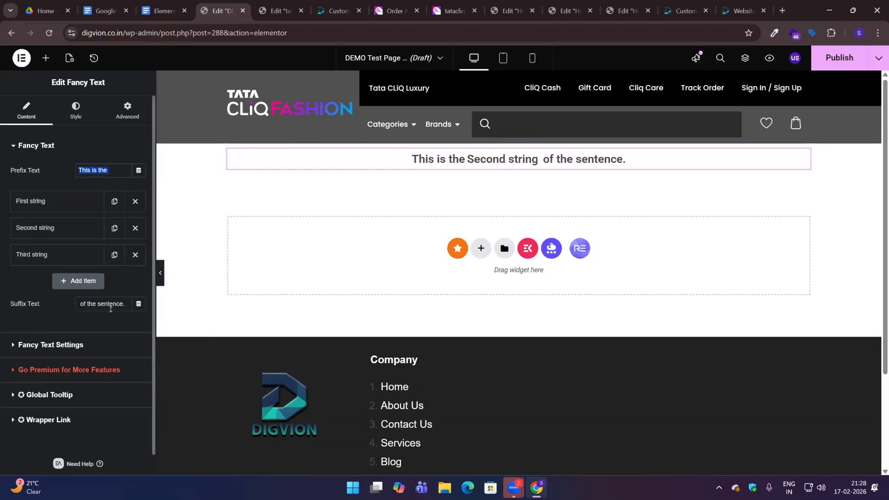
triple_click(125, 306)
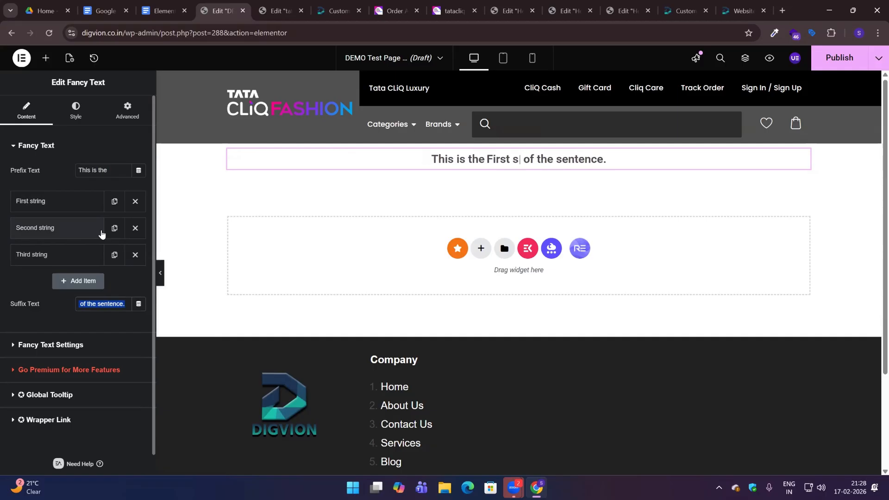
drag(108, 85, 68, 76)
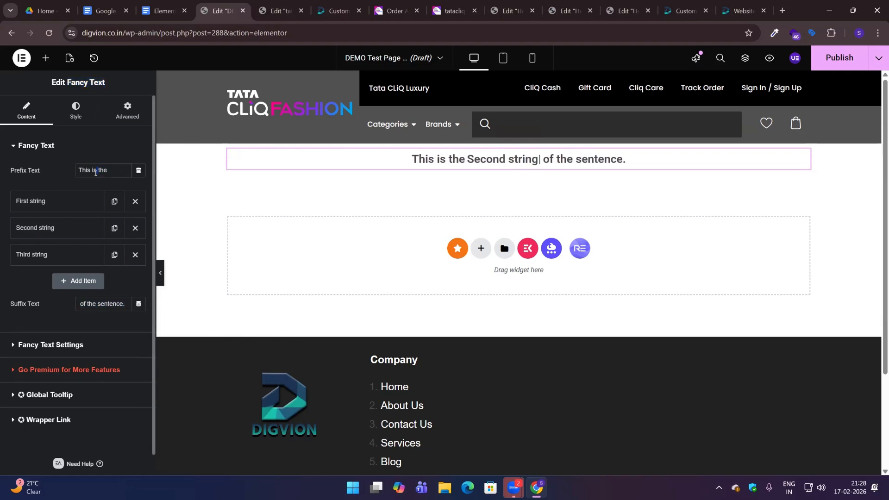
triple_click(95, 173)
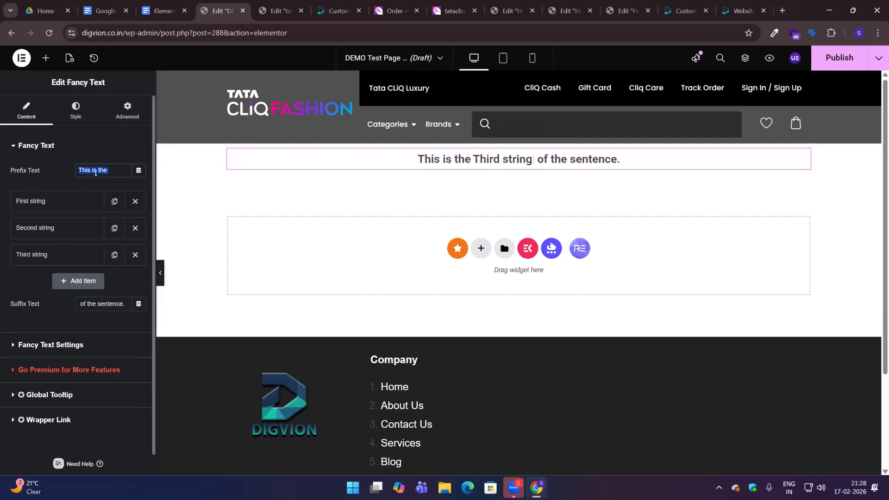
key(BackSpace)
text(I am a)
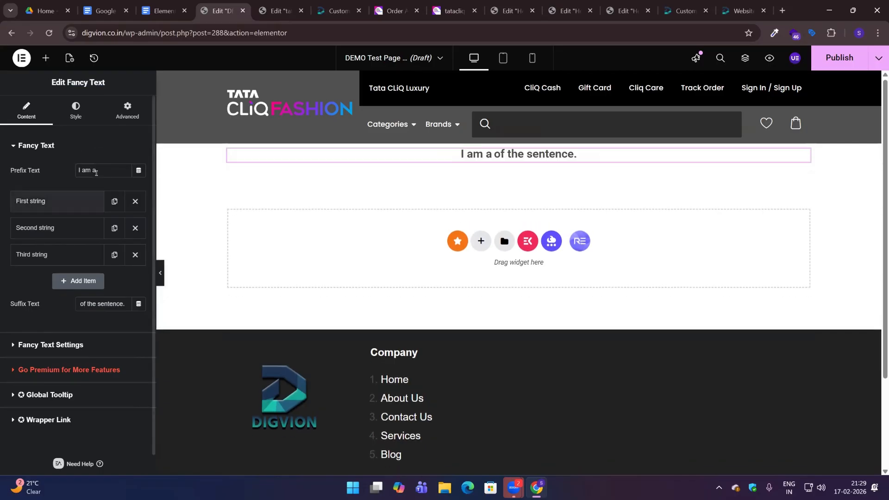
Change the first fancy string to "Digital Marketing Trainer".
click(67, 206)
triple_click(51, 237)
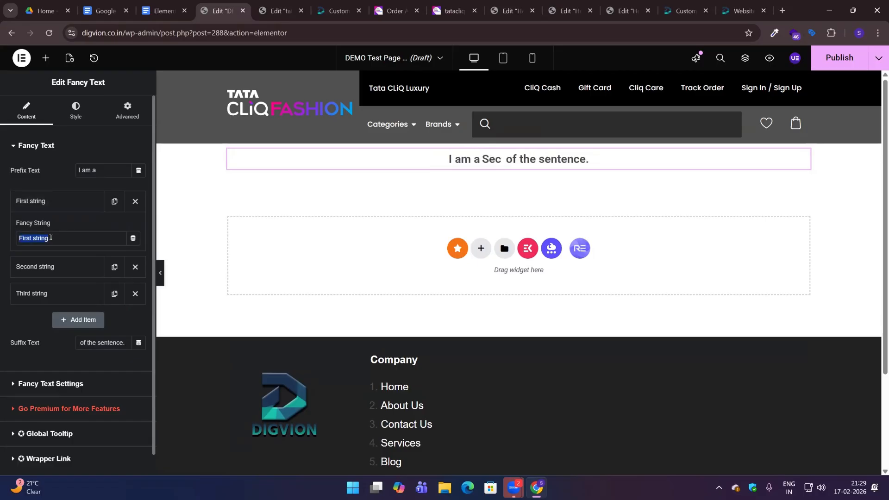
text(Digita)
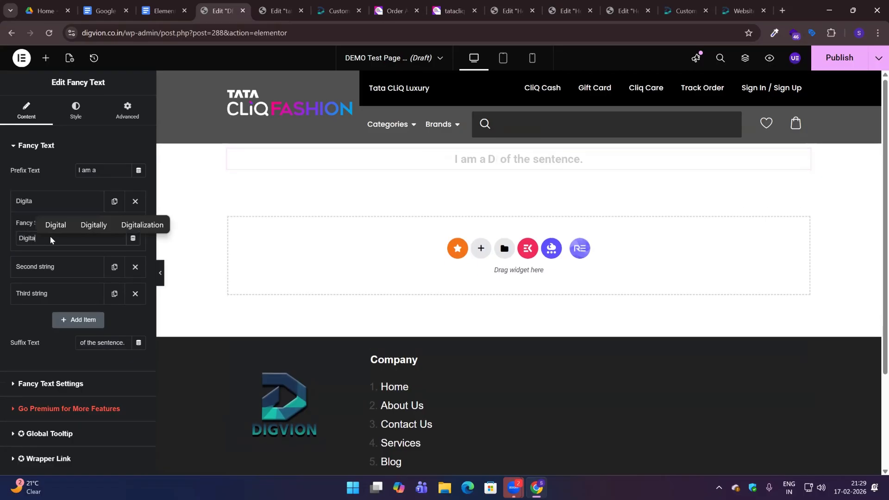
text(l Mar)
text(keti)
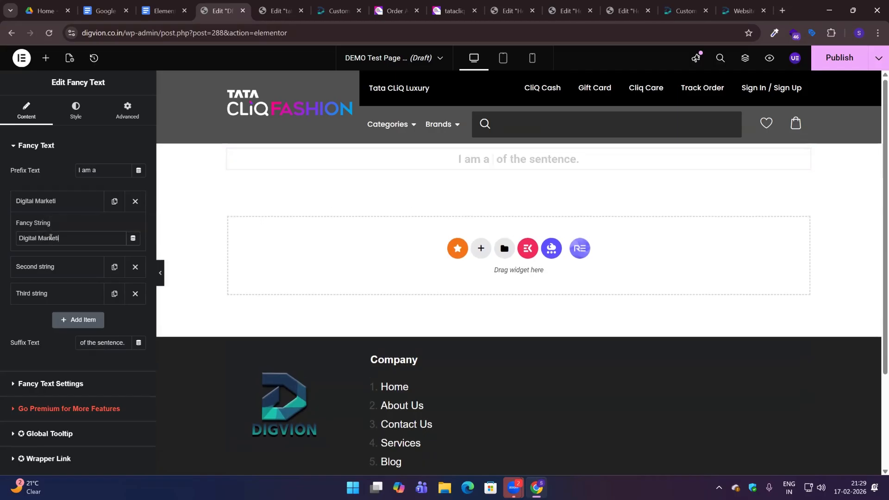
text(ng tariner)
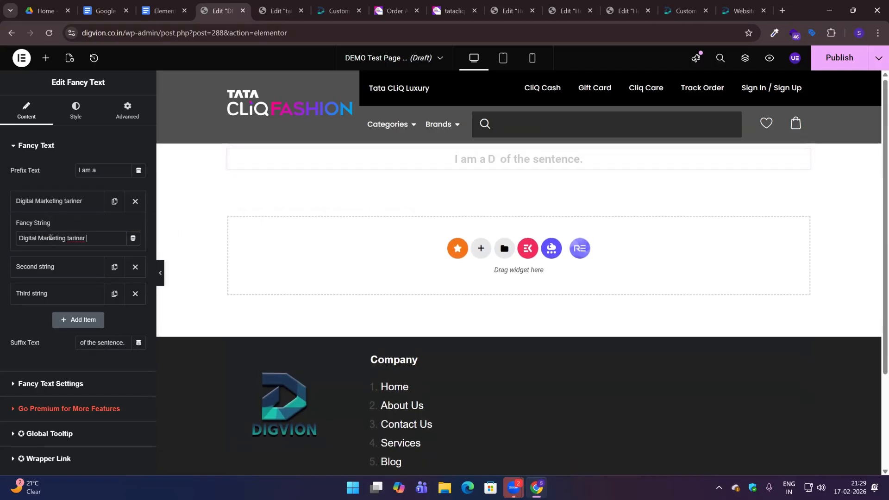
double_click(76, 238)
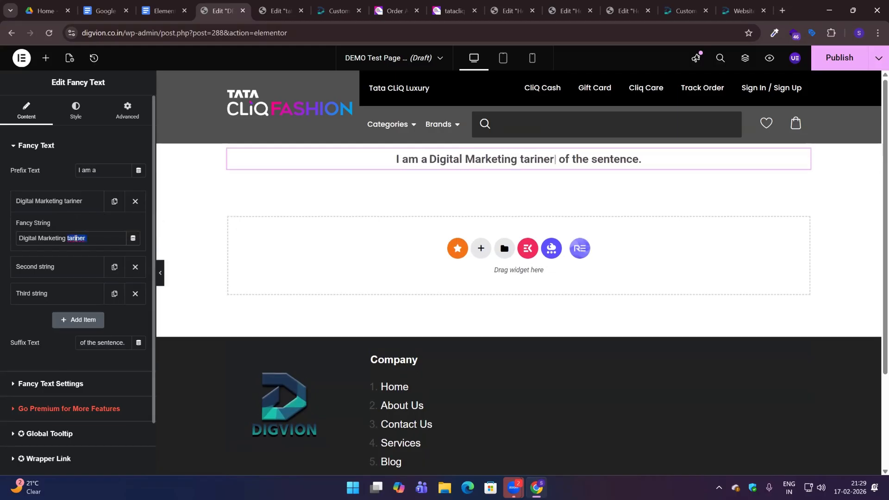
text(Trainer)
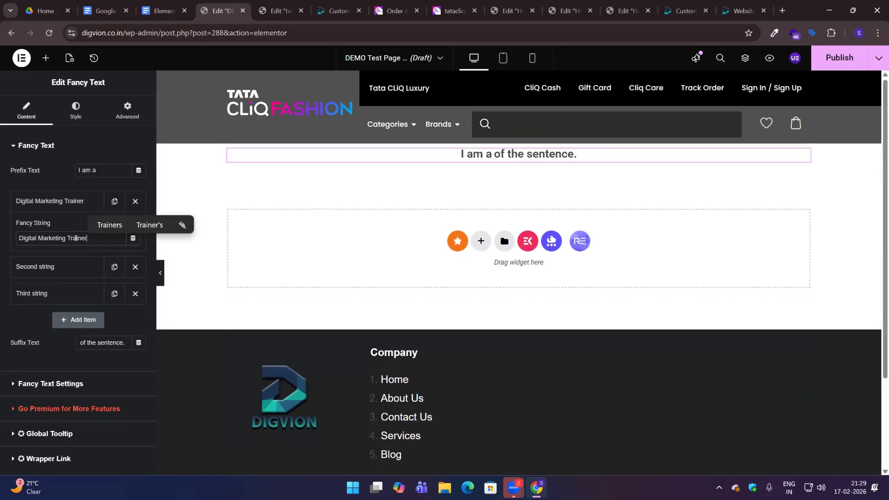
Change the second fancy string to "Website Developer".
click(62, 270)
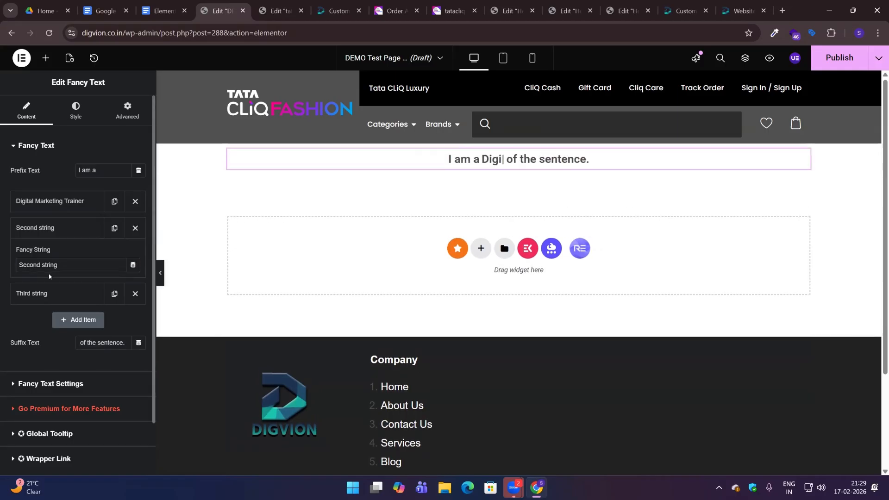
triple_click(31, 266)
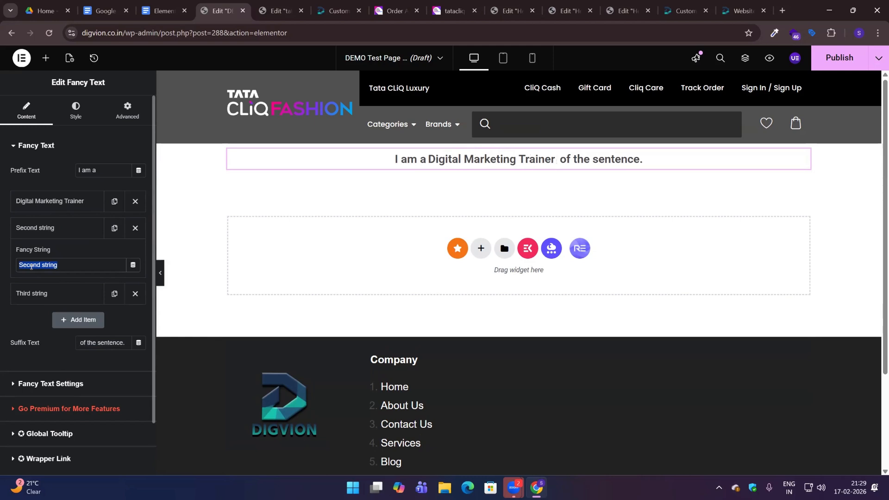
text(website De)
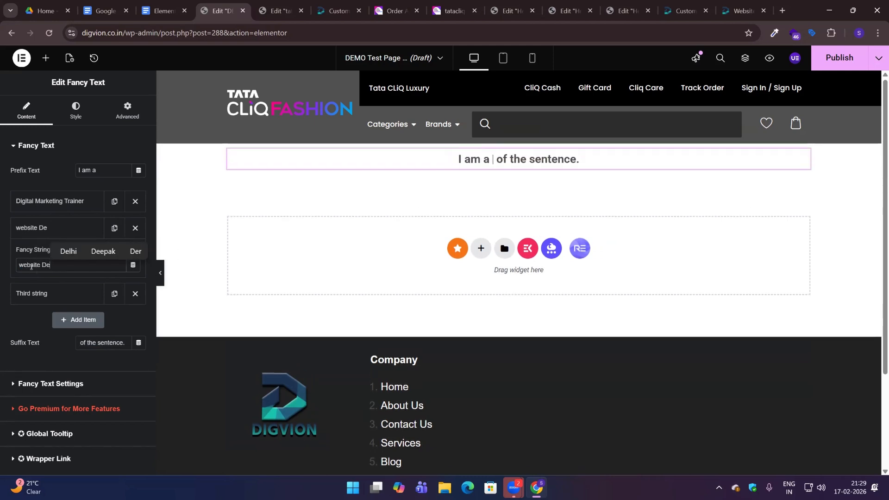
text(veloper)
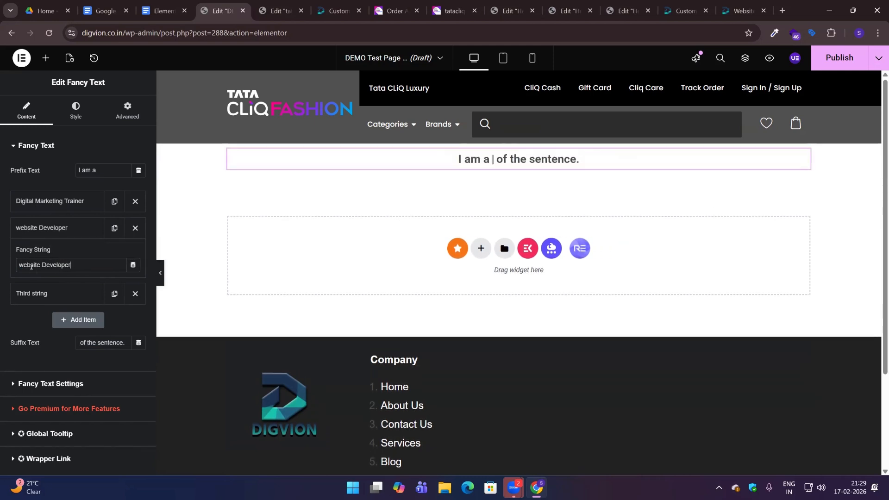
drag(22, 266, 17, 265)
text(W)
Change the third fancy string to "SEO Expert".
click(28, 293)
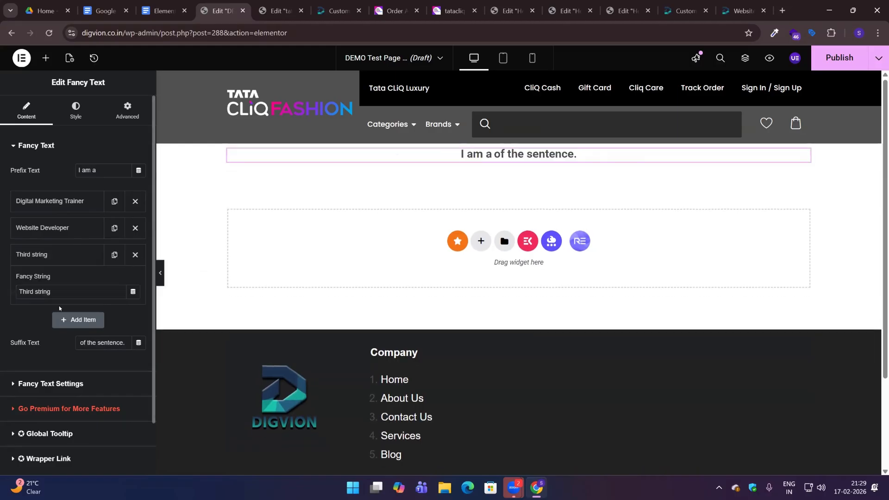
triple_click(28, 292)
text(SE)
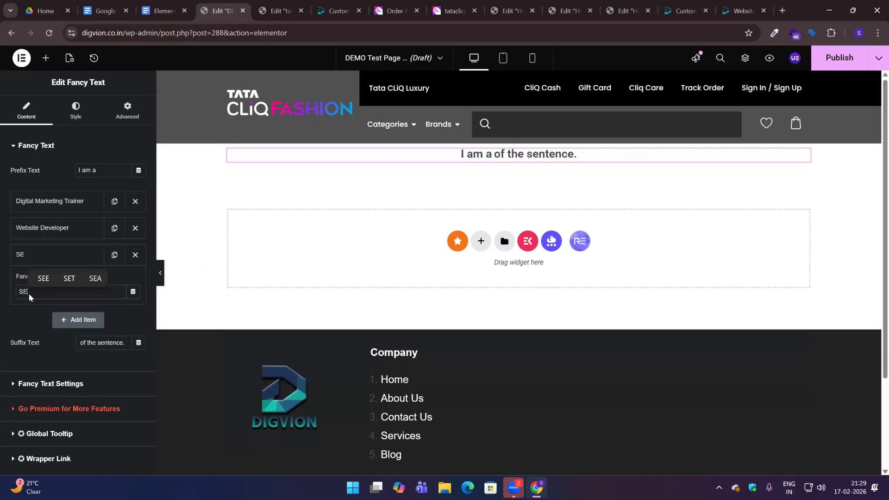
text(O Expert)
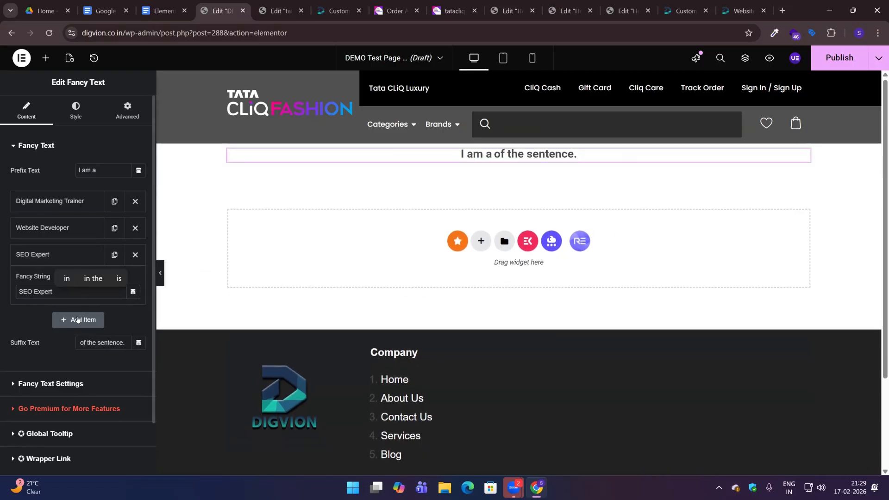
Add a fourth fancy string item with the text "Google Ads Expert".
click(65, 320)
click(32, 318)
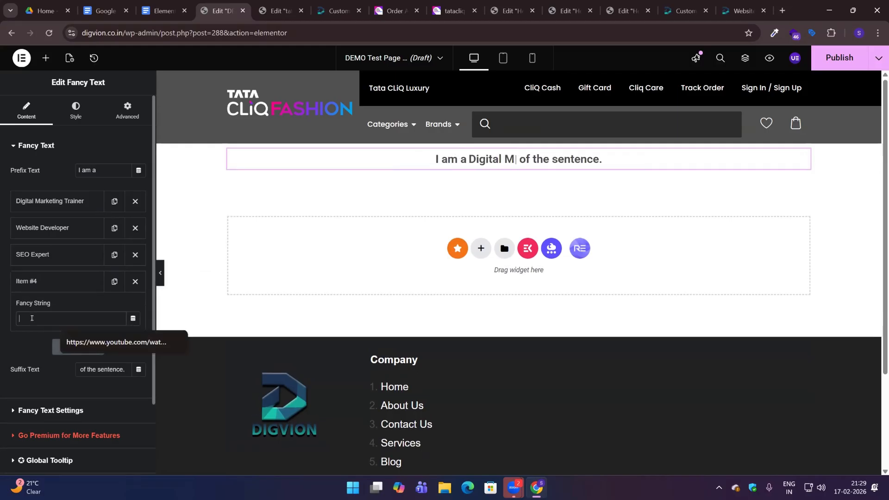
text(Google Asds)
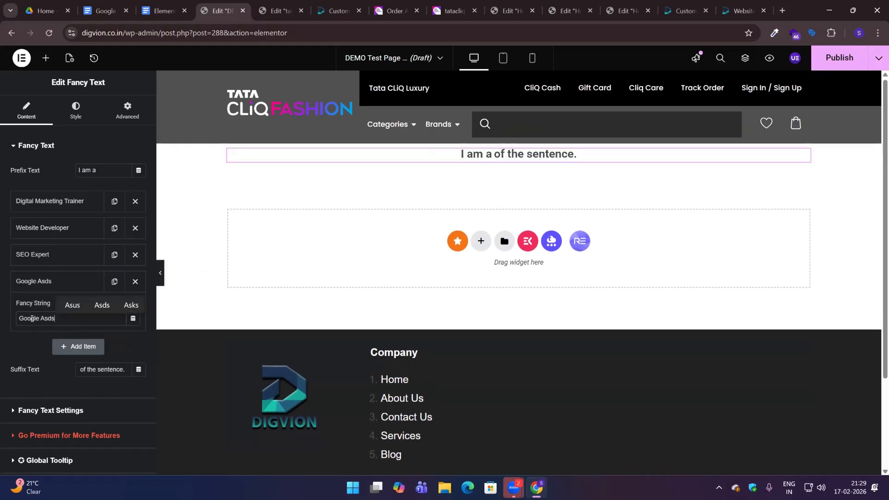
key(BackSpace)
key(BackSpace)
key(BackSpace)
text(ds)
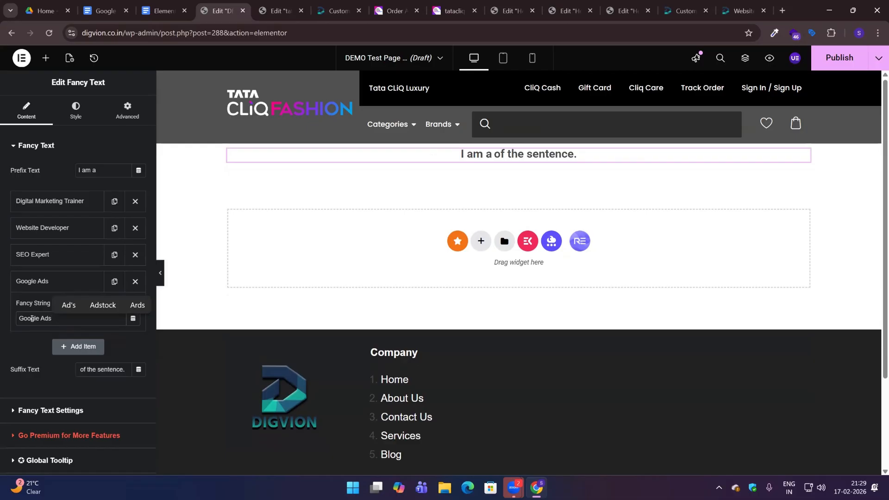
text( Expert)
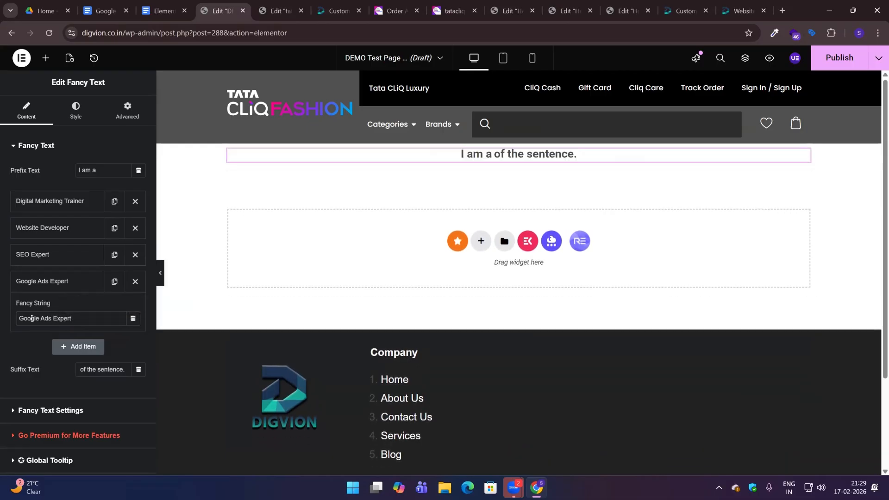
Add a fifth fancy string item reading "Meta Ads Expert" and change the suffix text to "at Marketing Fundas".
click(54, 348)
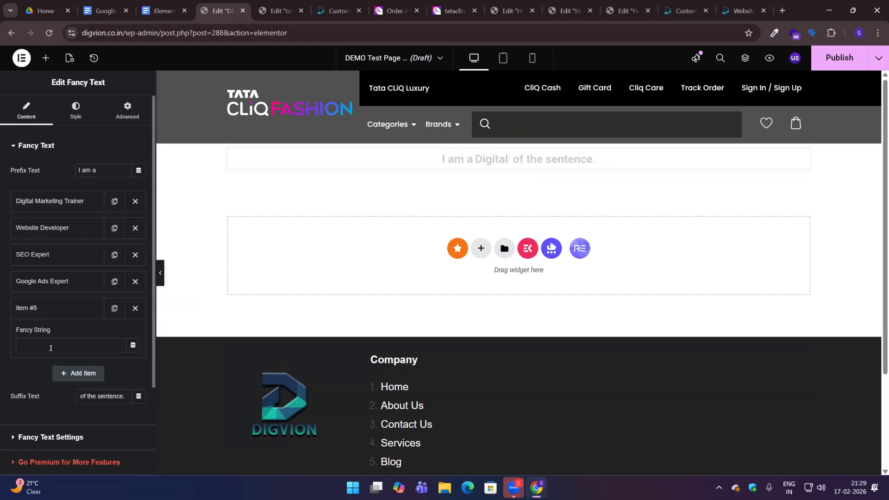
text(Meta Ads Expert)
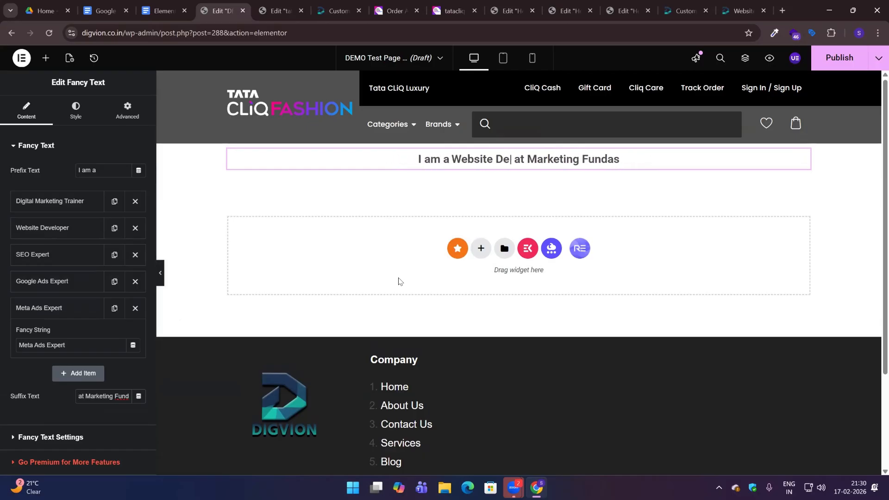
Review the style types in the Fancy Text Settings and try left and right alignment before restoring centre alignment.
scroll(60, 343, down, 3)
click(62, 325)
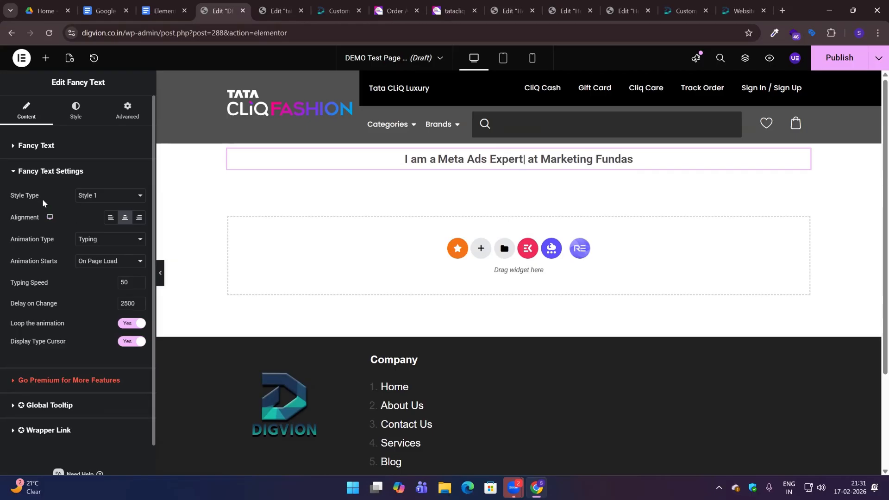
drag(39, 196, 17, 197)
click(88, 199)
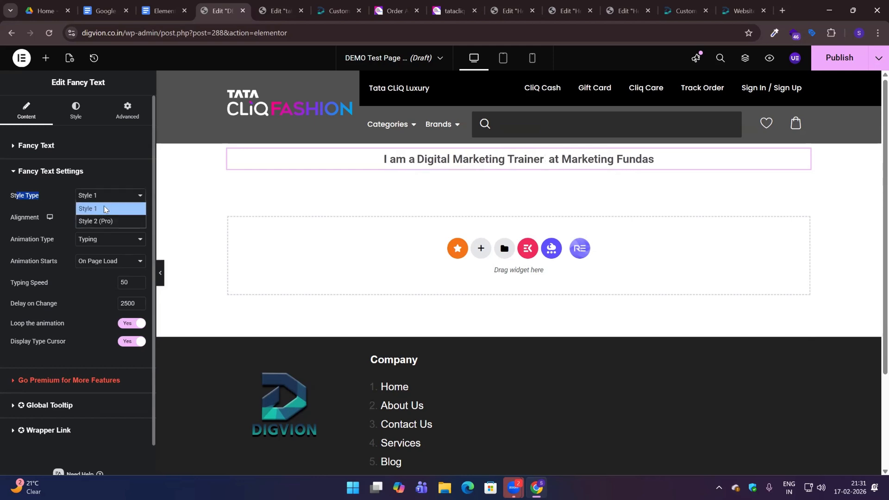
click(57, 191)
click(111, 220)
click(134, 221)
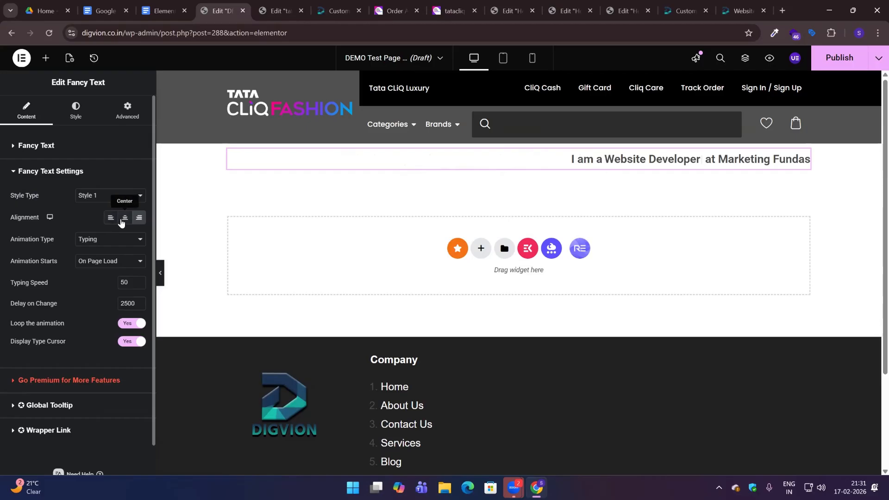
click(125, 219)
click(106, 199)
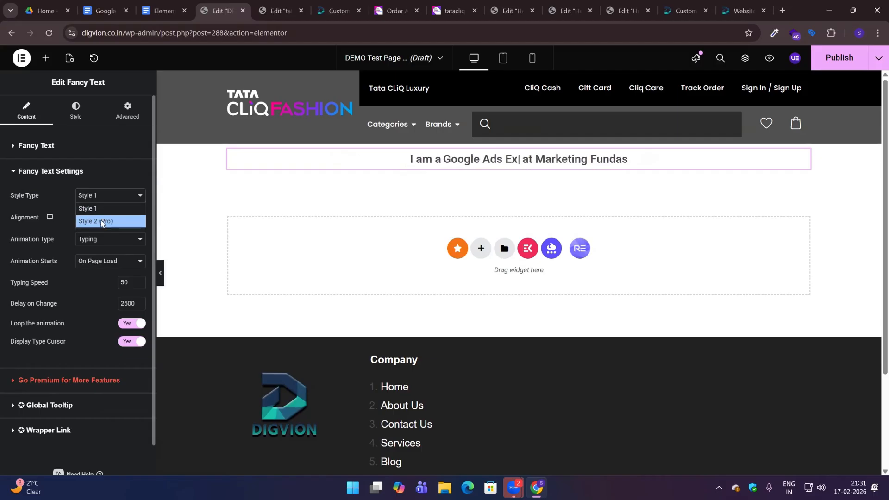
click(57, 199)
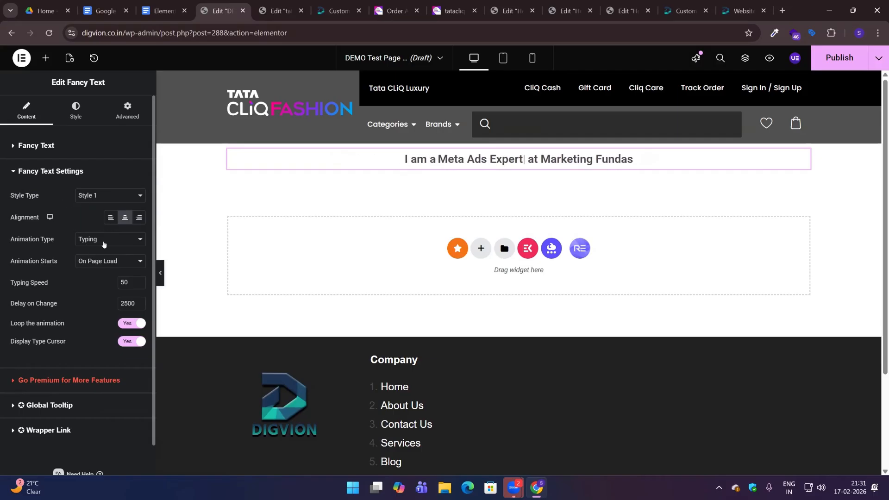
Try the Fade, Fade Up, Fade Down and Fade Left animation types on the fancy text, then return to Typing.
click(127, 239)
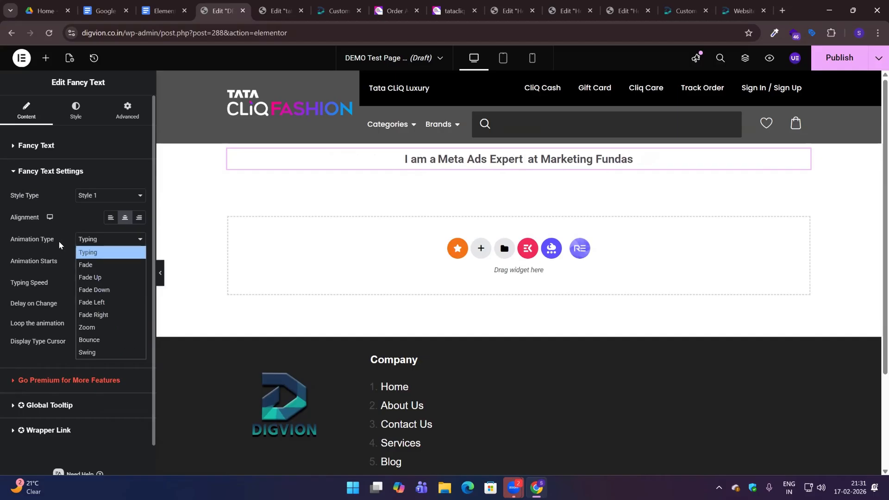
click(118, 265)
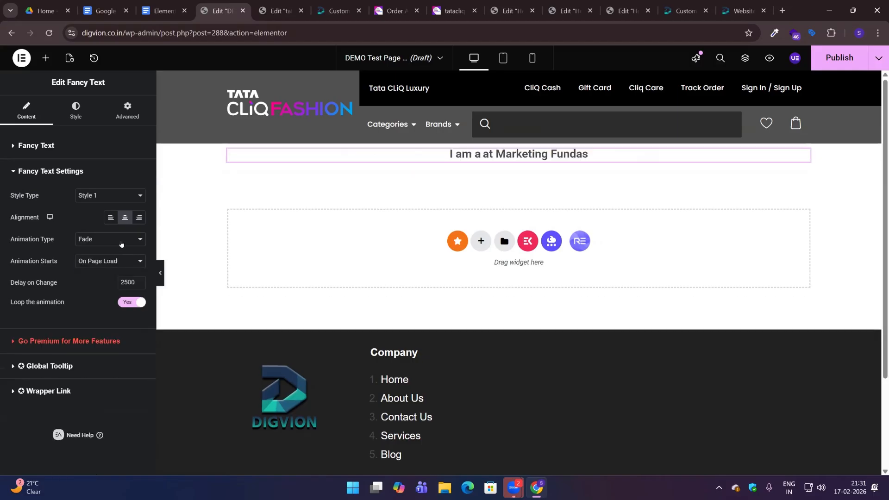
click(120, 242)
click(109, 278)
click(118, 239)
click(105, 290)
click(111, 239)
click(98, 302)
click(110, 239)
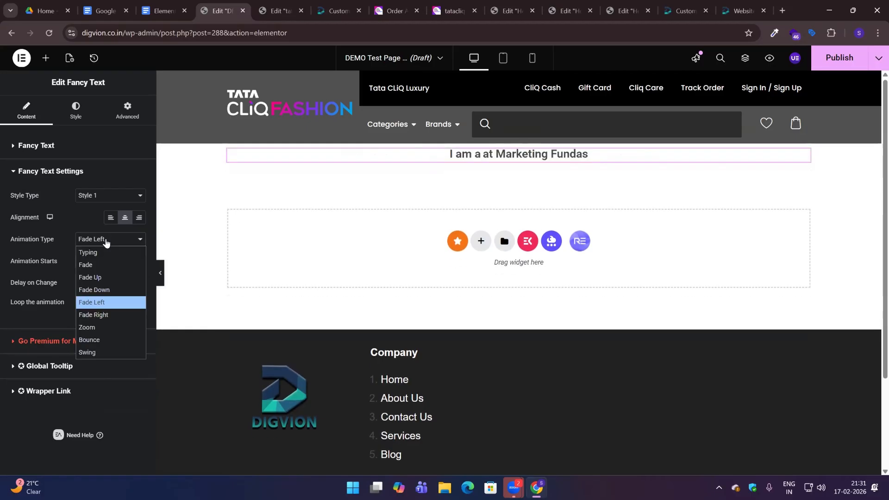
click(92, 253)
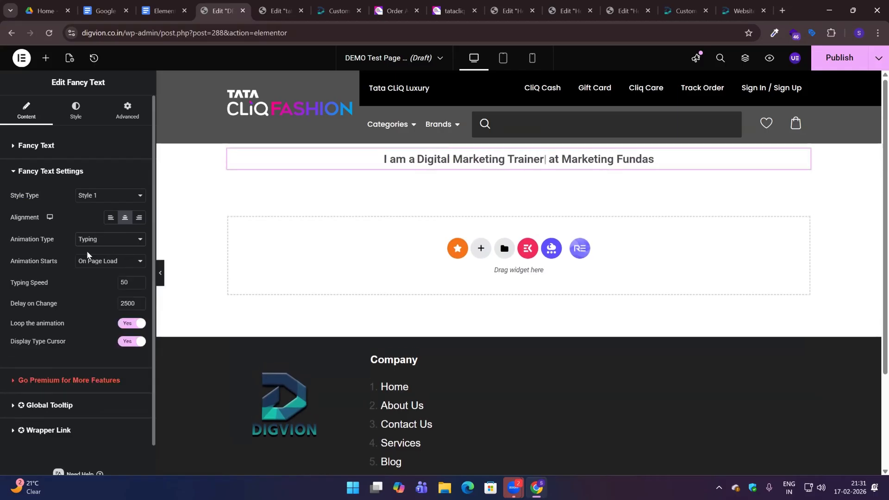
Try the Zoom animation type, restore Typing, and inspect the options for when the animation starts.
click(100, 239)
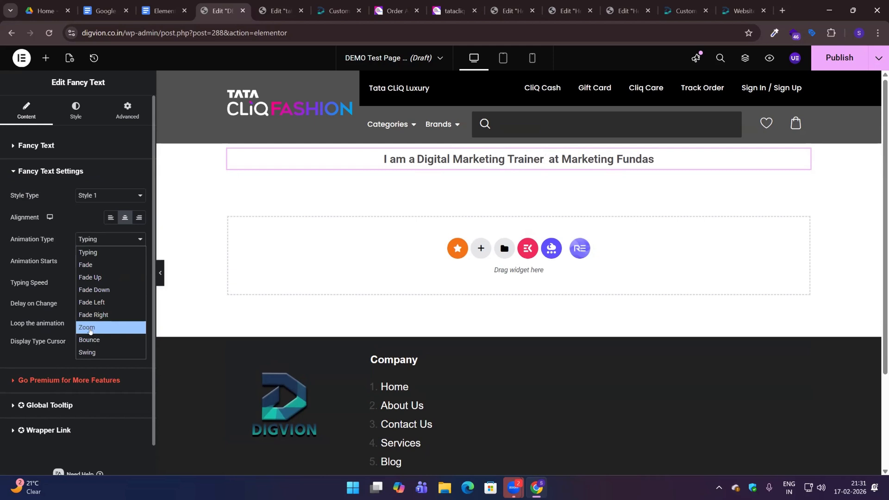
click(93, 328)
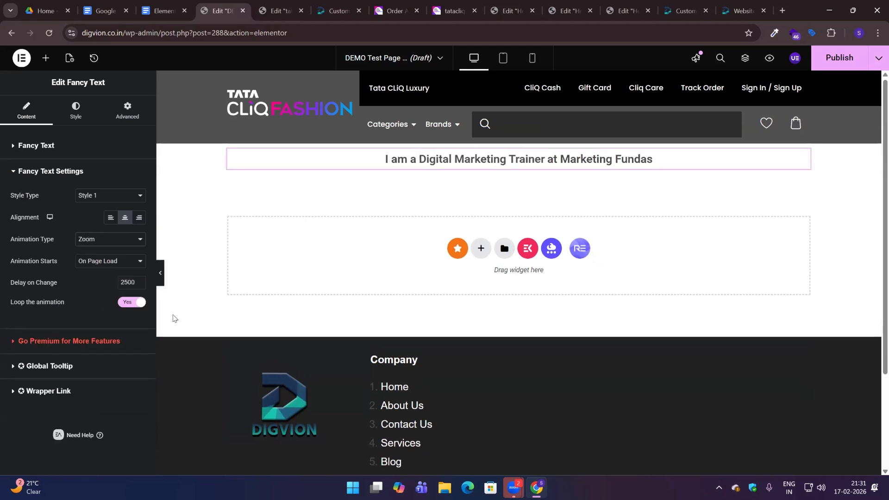
click(116, 238)
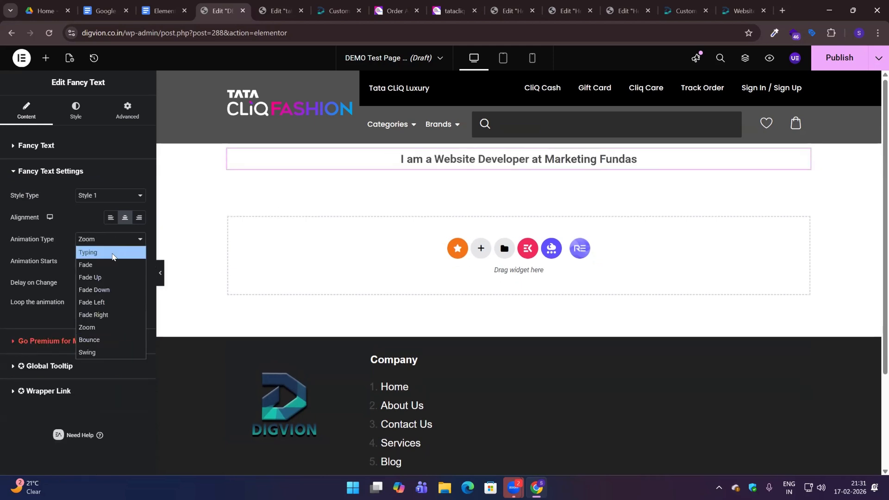
click(98, 256)
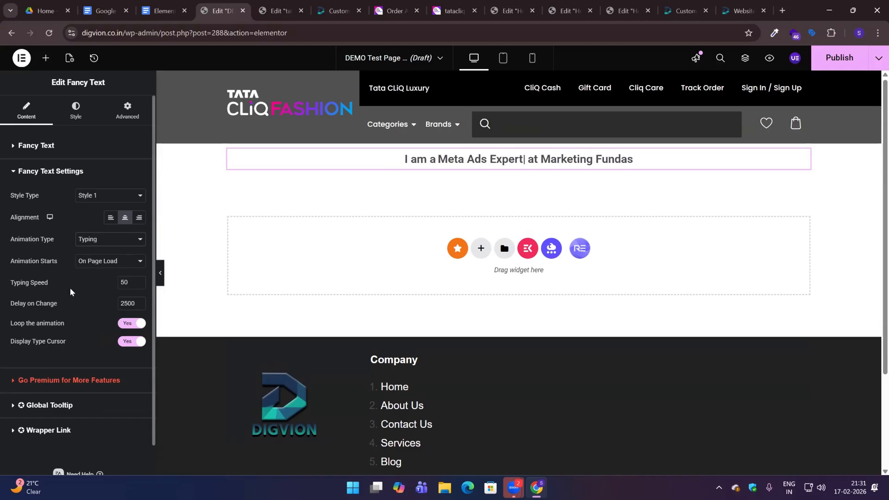
drag(7, 259, 6, 260)
click(124, 261)
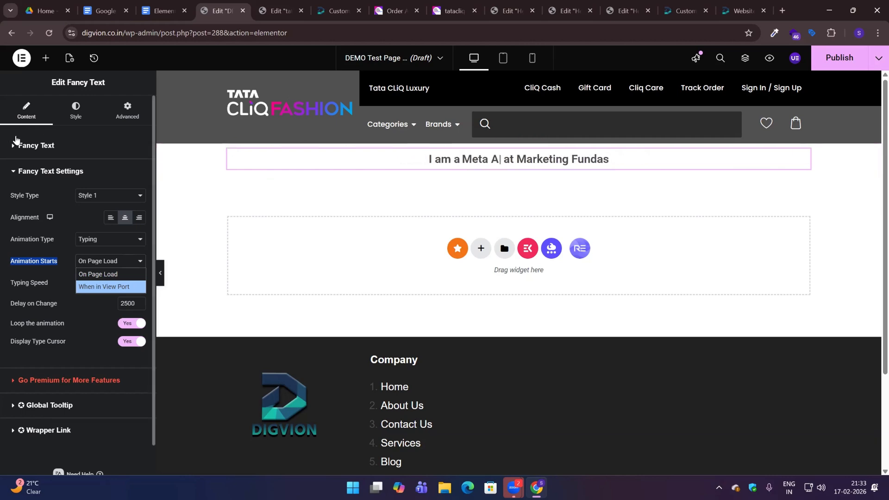
Set the prefix text color to red, #FF0202, in the Fancy Text widget's style settings.
click(72, 119)
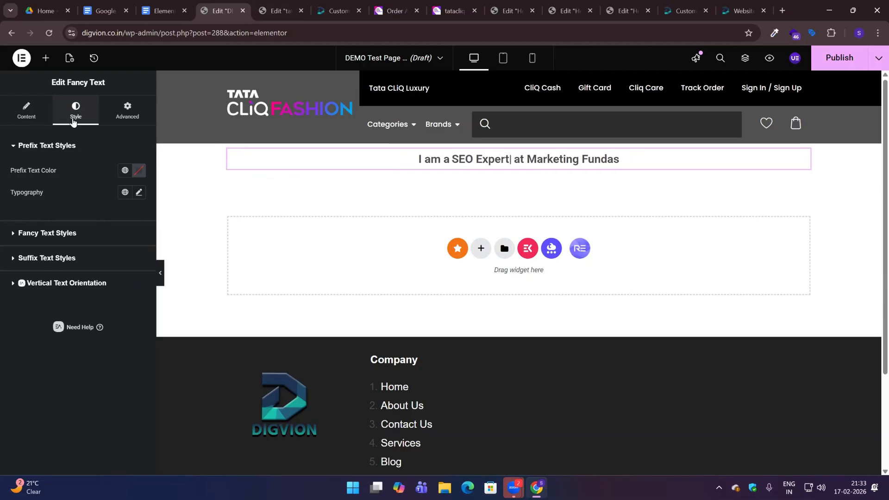
click(140, 171)
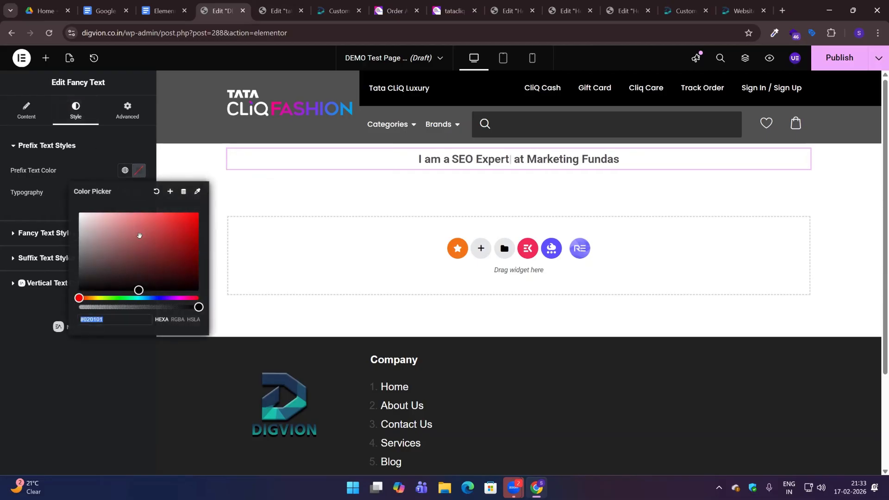
click(198, 213)
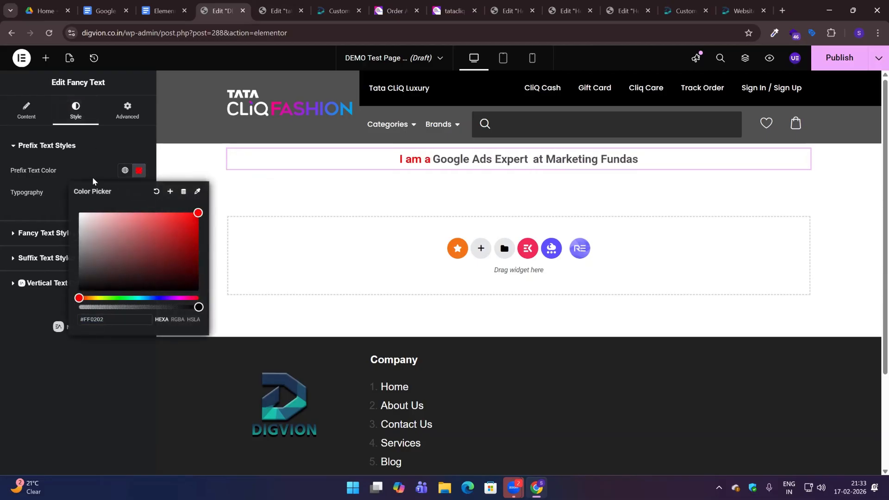
click(137, 178)
Set the prefix text typography to Aldrich at 40 px with an Uppercase transform, keeping the 600 (Semi Bold) weight.
click(139, 192)
click(120, 244)
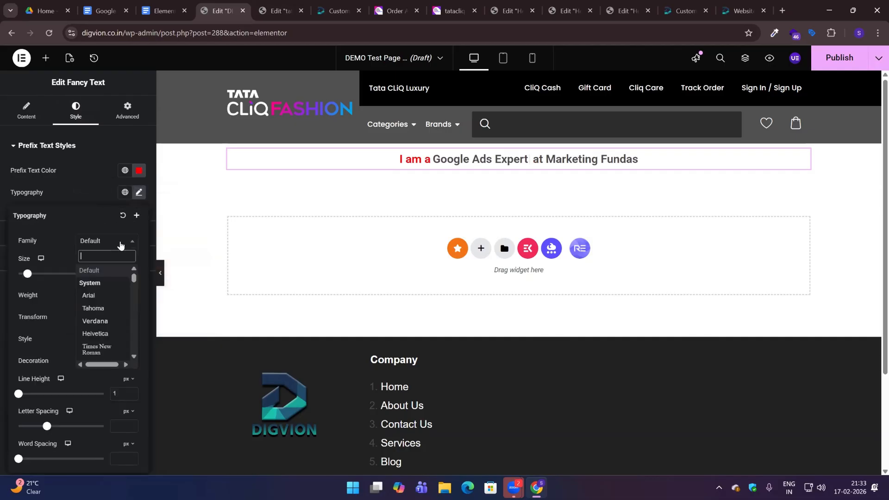
text(aldrich)
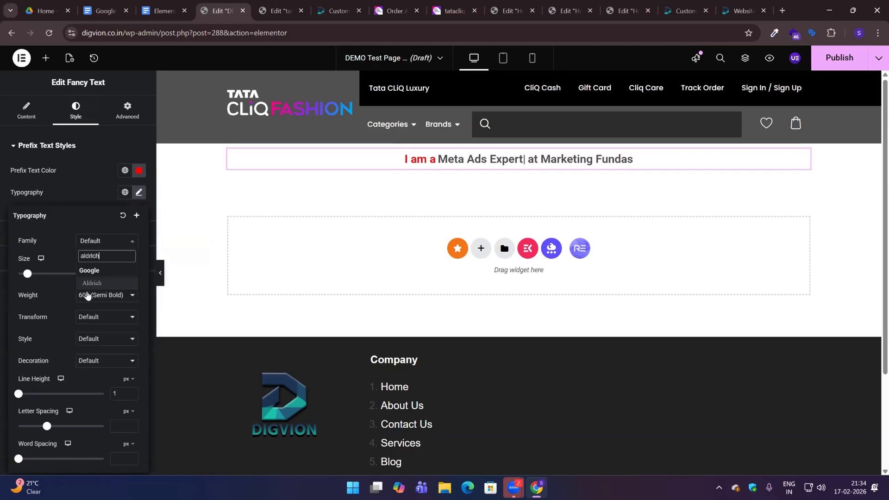
click(93, 283)
double_click(116, 274)
text(40)
click(101, 318)
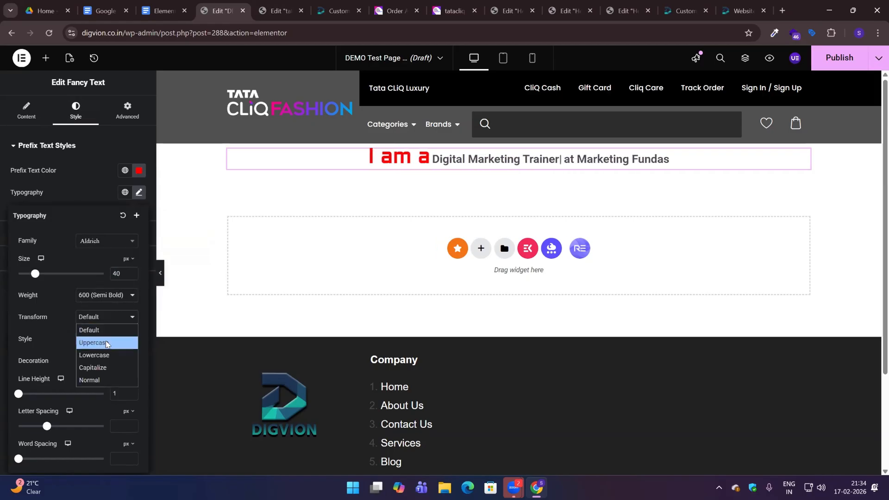
click(106, 343)
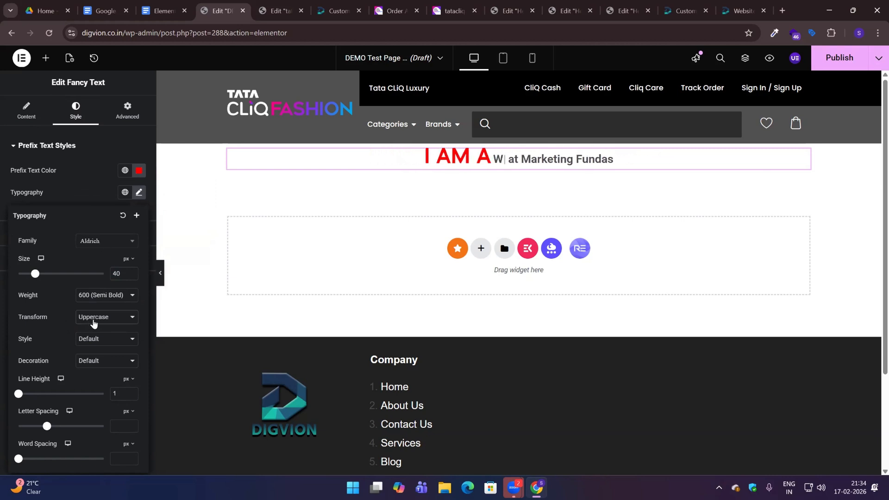
click(106, 296)
click(107, 299)
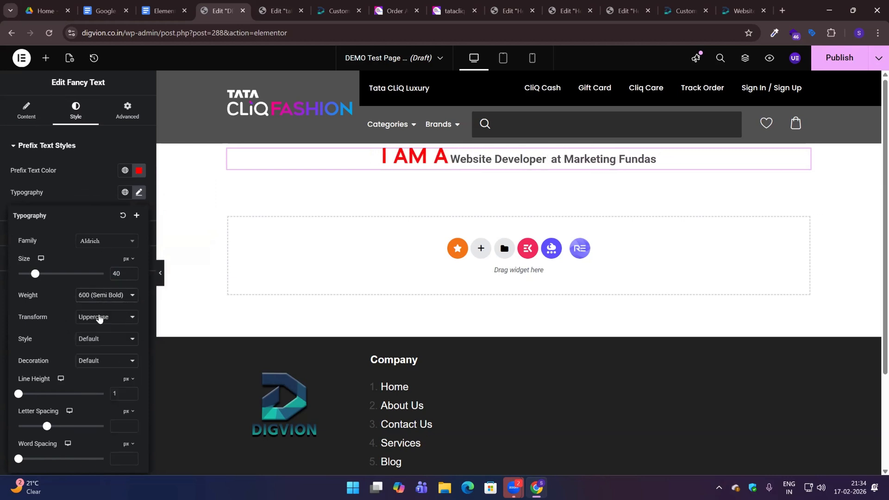
click(97, 201)
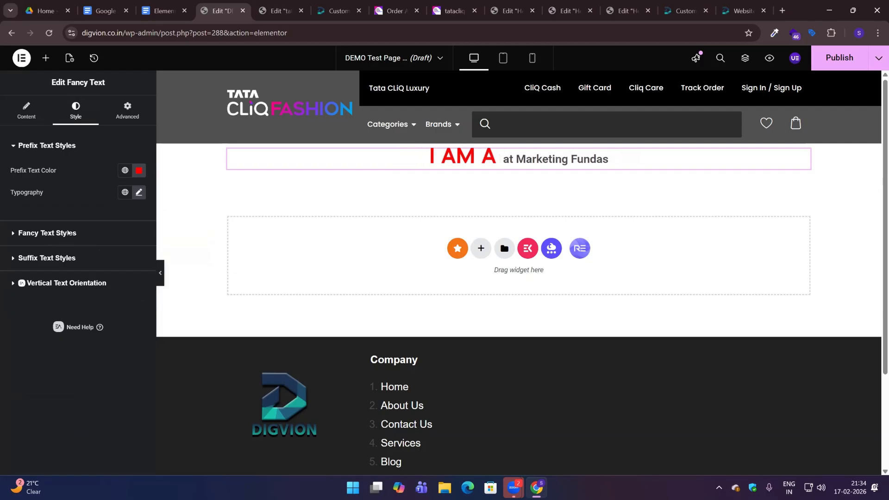
Set the typography of the animated fancy text to the Aldrich font at 65 px.
click(64, 233)
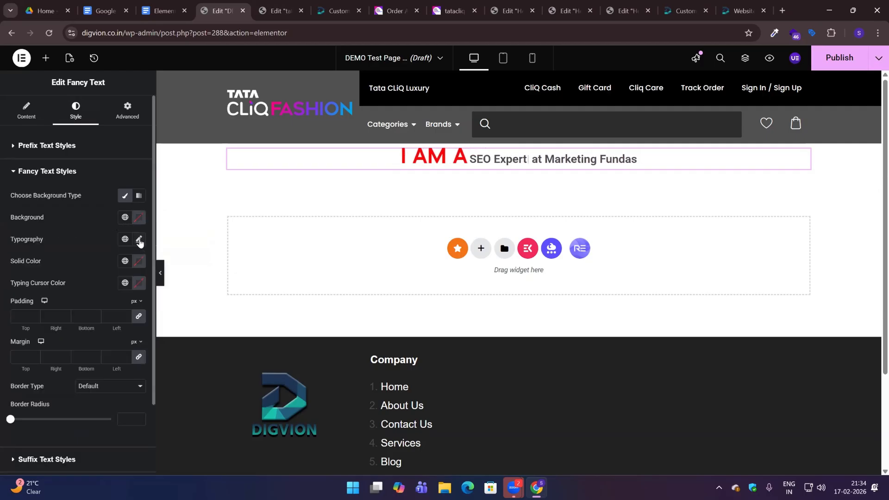
click(138, 240)
click(109, 289)
text(a)
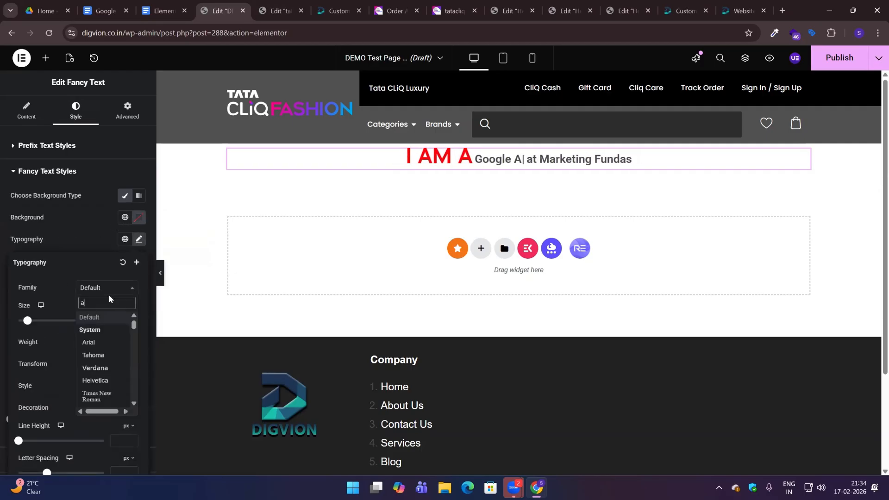
text(ldrich)
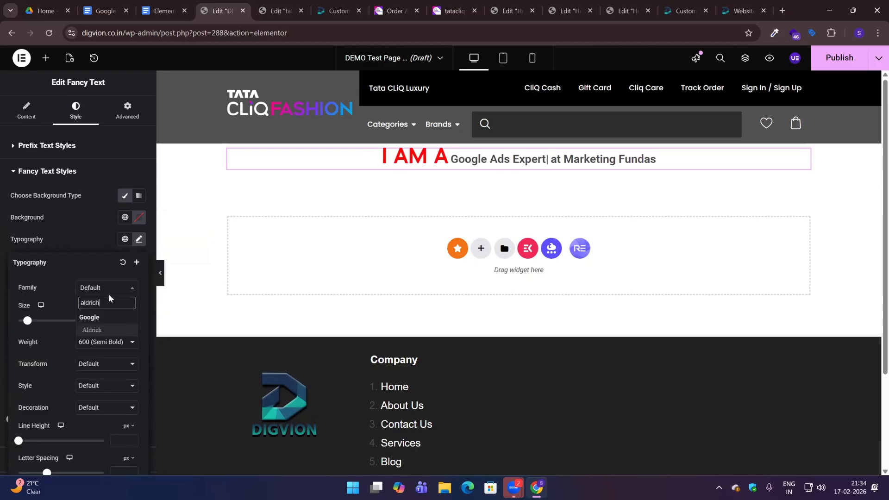
click(92, 330)
double_click(115, 320)
text(65)
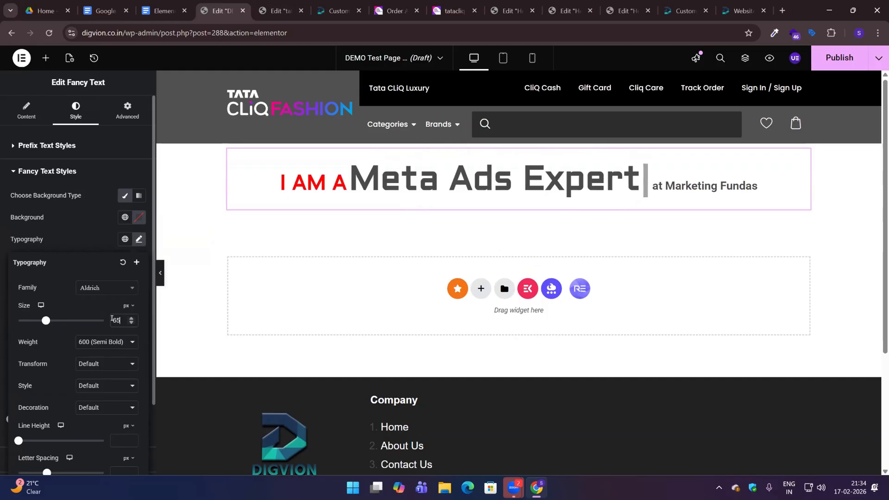
click(90, 239)
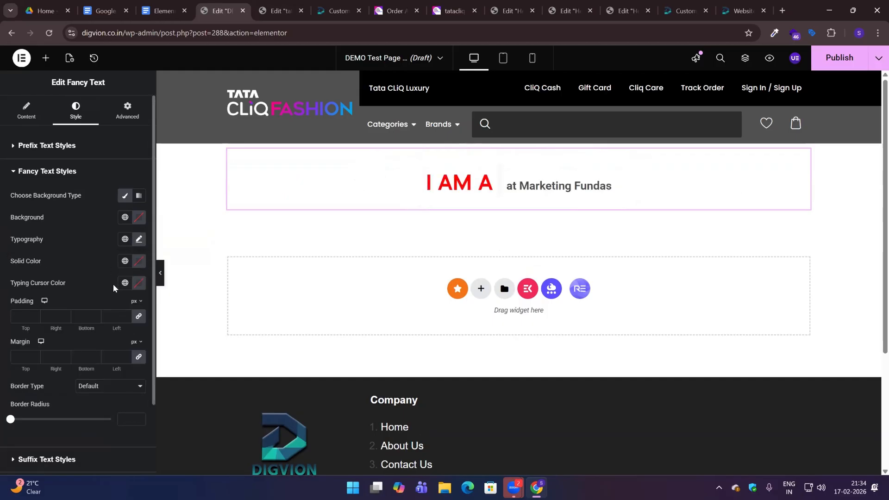
Set the solid color of the animated fancy text to black.
click(138, 265)
mouse_move(115, 324)
mouse_down()
mouse_move(118, 338)
mouse_move(78, 382)
mouse_up()
click(90, 242)
click(55, 172)
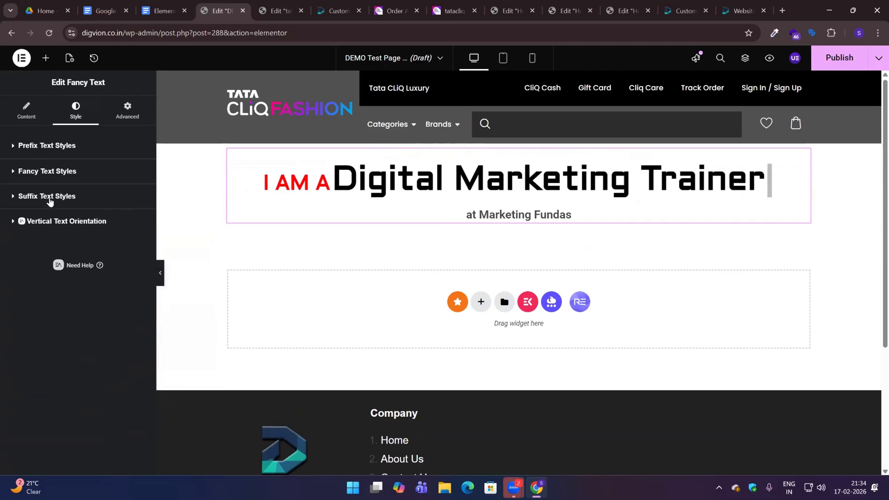
Set the suffix text color to bright red in the suffix text styles.
click(47, 196)
click(138, 220)
mouse_move(129, 289)
mouse_down()
mouse_move(129, 301)
mouse_move(200, 258)
mouse_up()
click(97, 226)
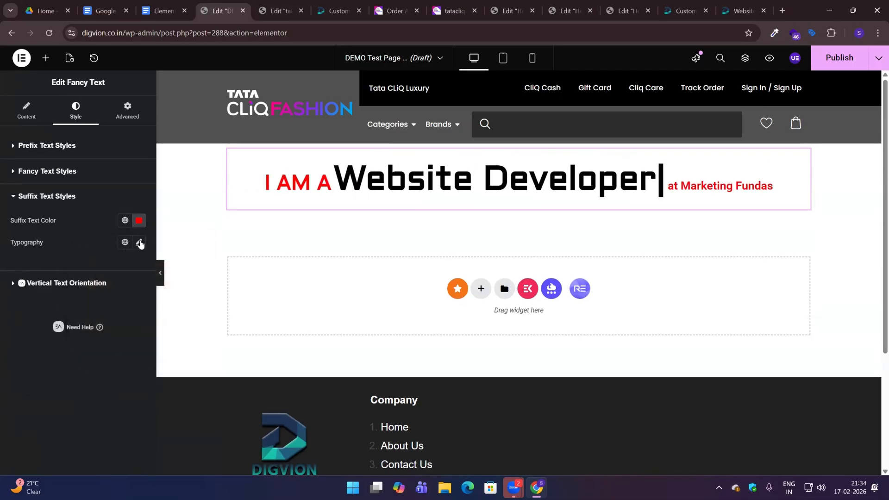
Set the suffix text typography to the Aldrich font at 40 px.
click(139, 242)
click(112, 291)
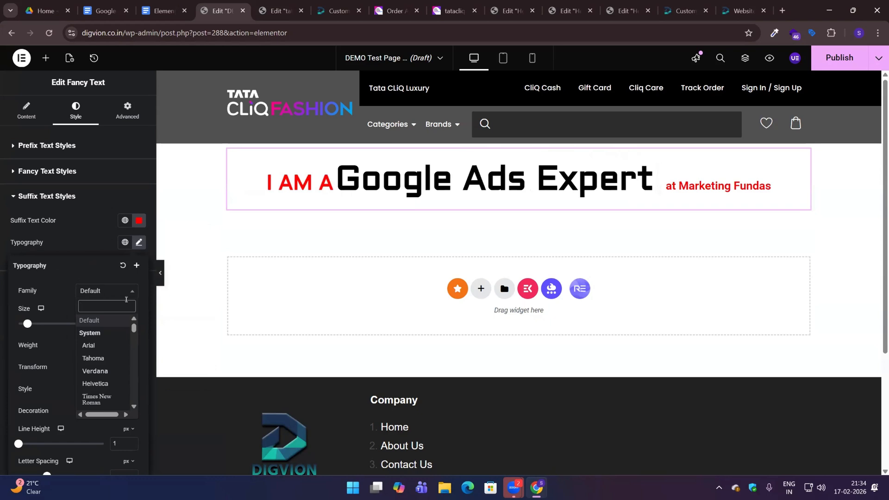
text(aldrich)
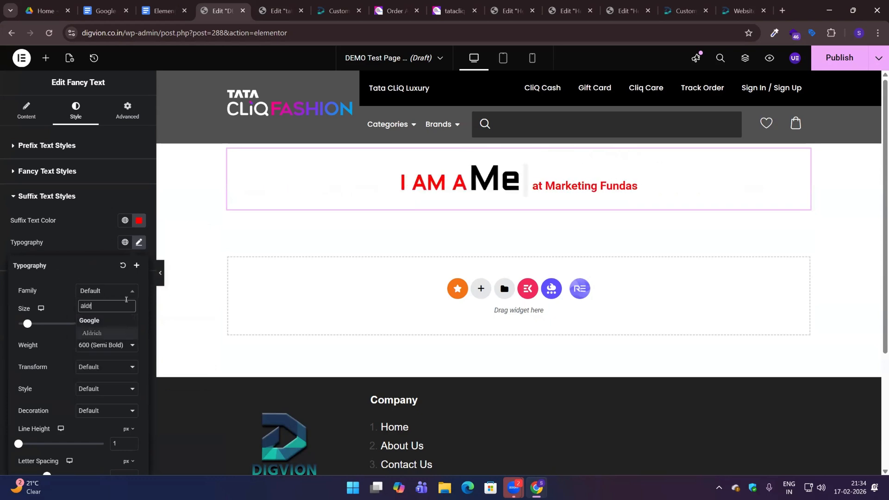
click(103, 333)
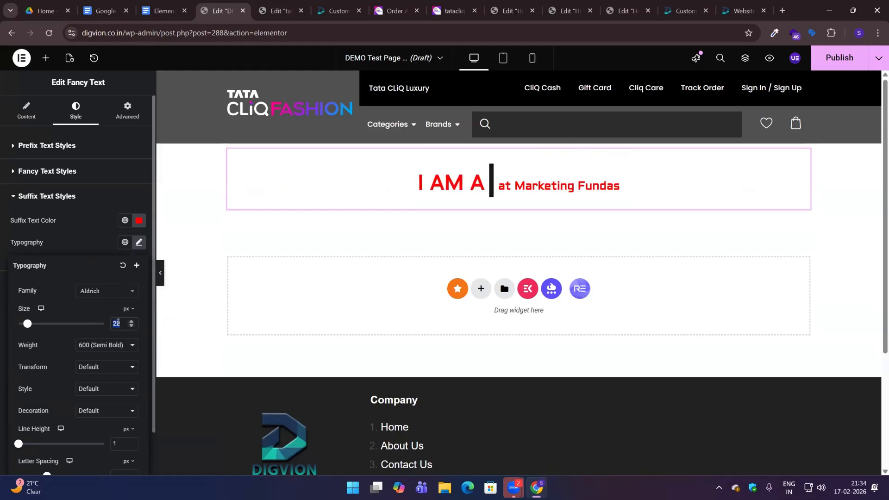
text(40)
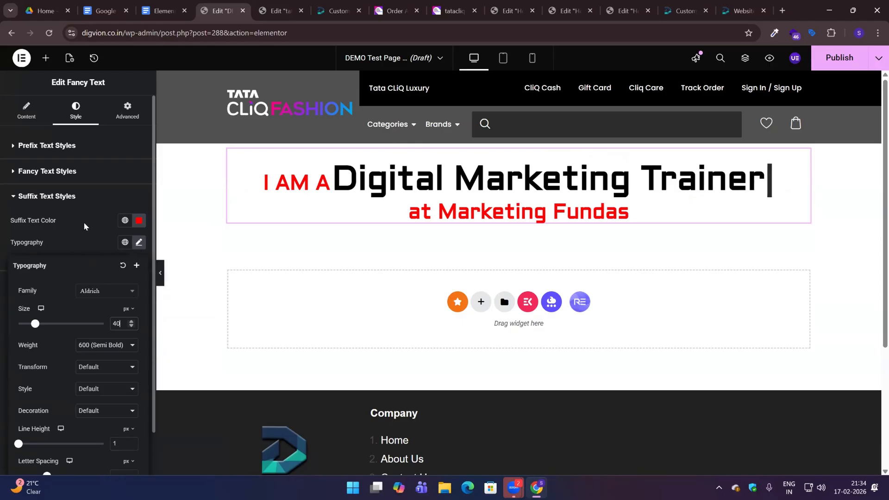
Compare with the prefix text typography and set the suffix text's transform to Uppercase.
click(71, 146)
click(139, 192)
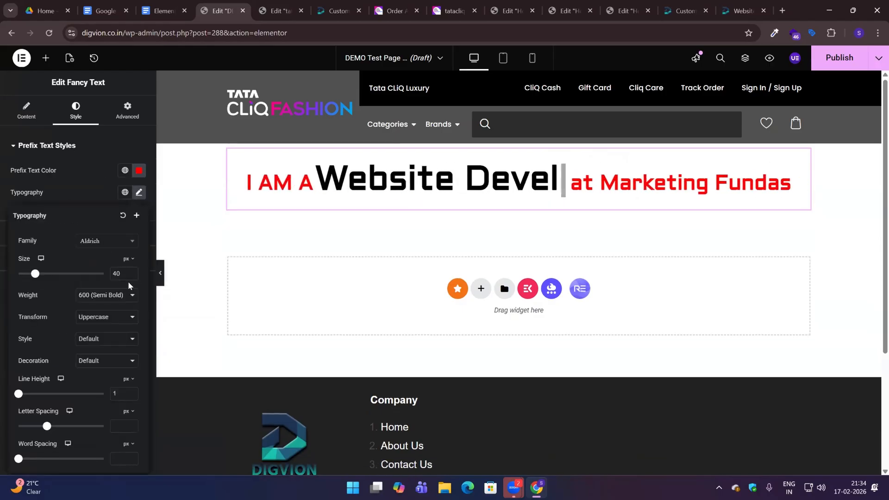
click(52, 147)
click(47, 198)
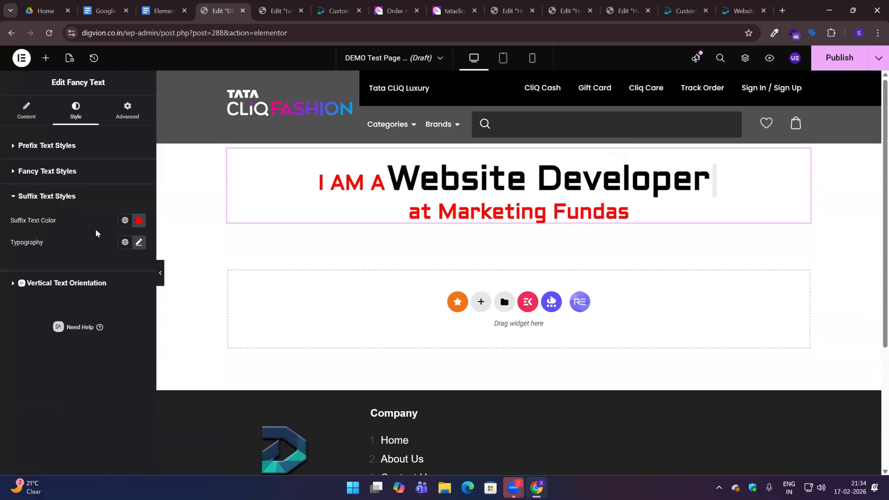
click(139, 242)
click(110, 346)
click(110, 351)
click(103, 373)
click(104, 393)
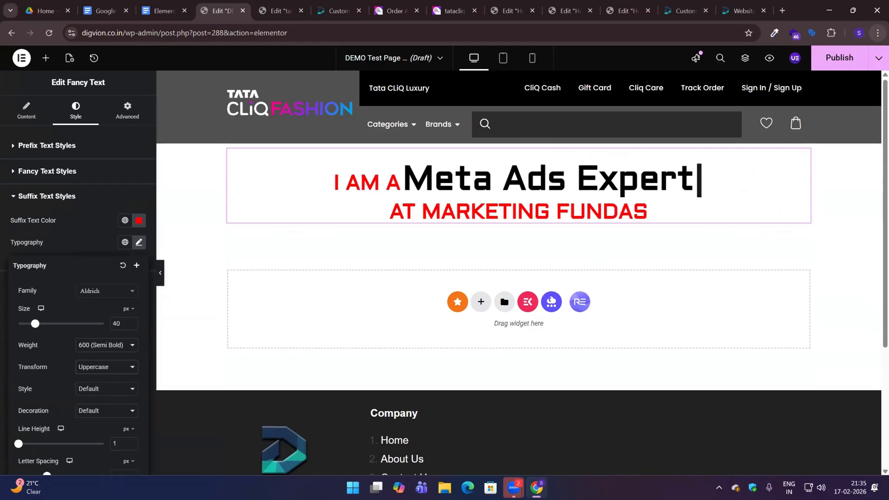
Set the font size of the animated fancy text to 50 px.
click(878, 32)
click(808, 270)
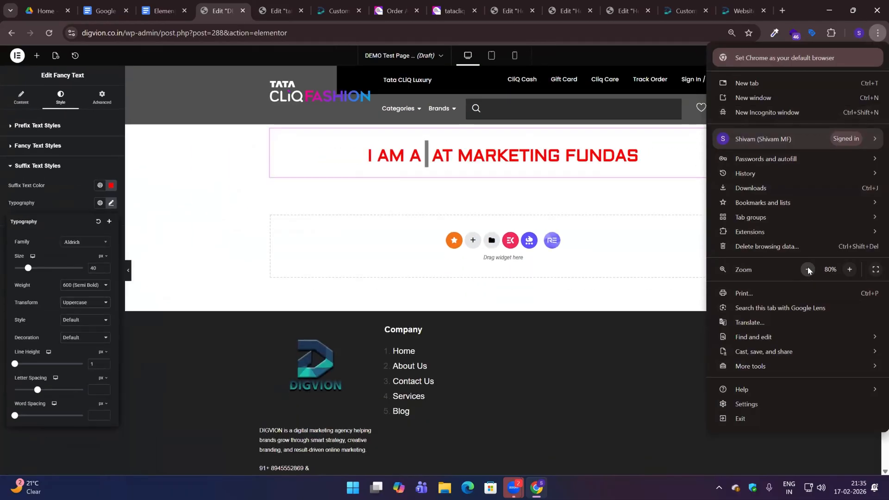
click(569, 210)
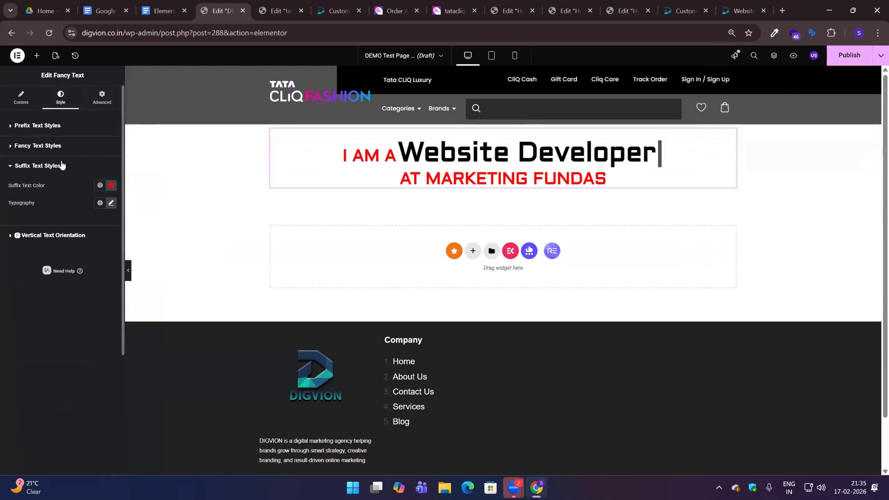
click(42, 146)
click(111, 201)
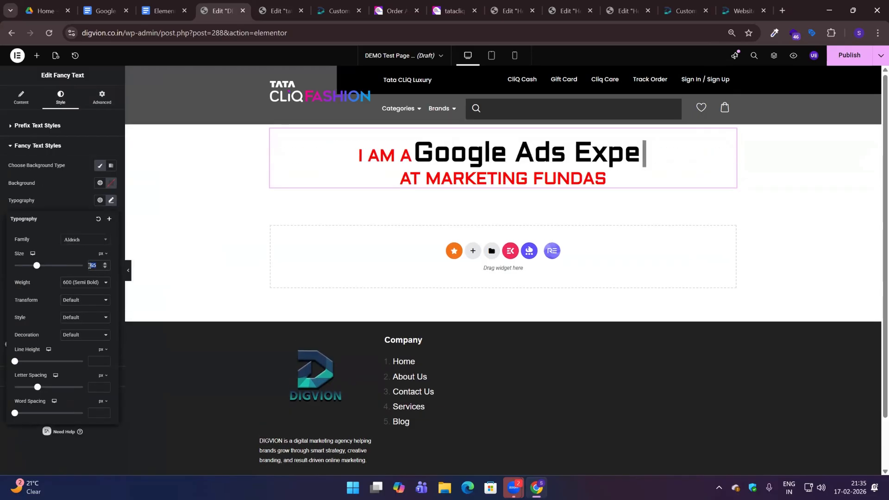
text(50)
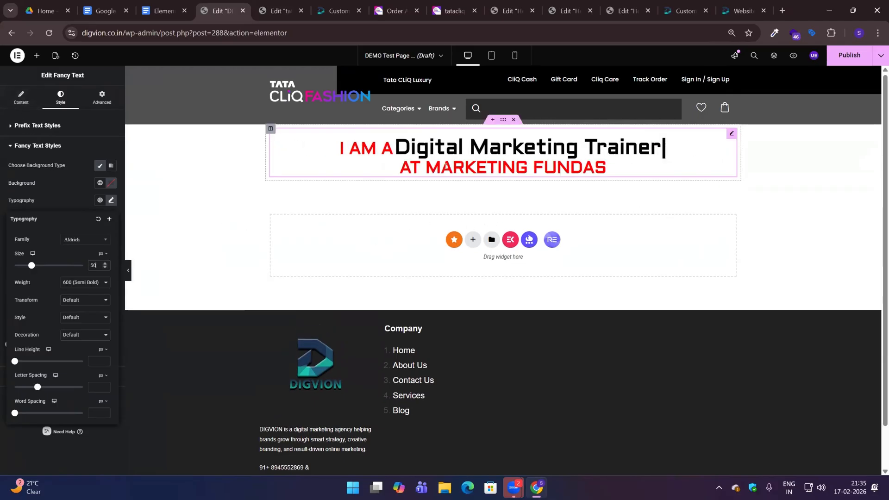
Replace the Fancy Text widget's suffix text with "at MF".
click(21, 99)
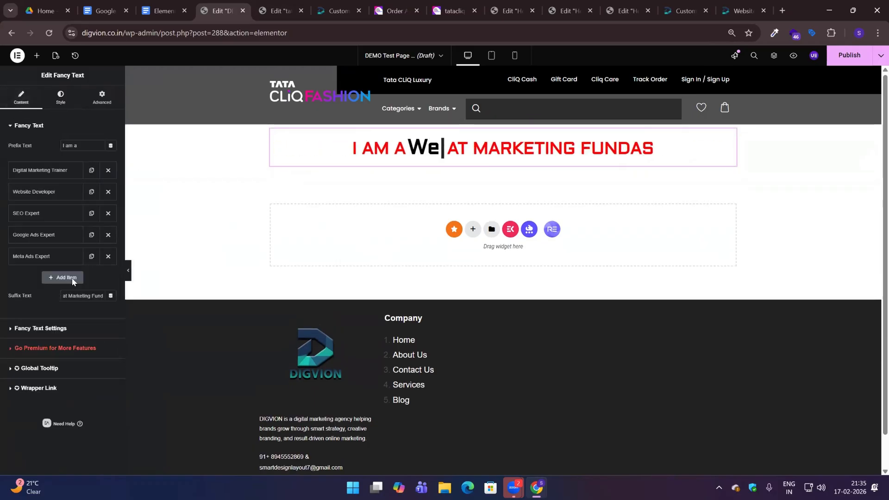
drag(68, 295, 111, 301)
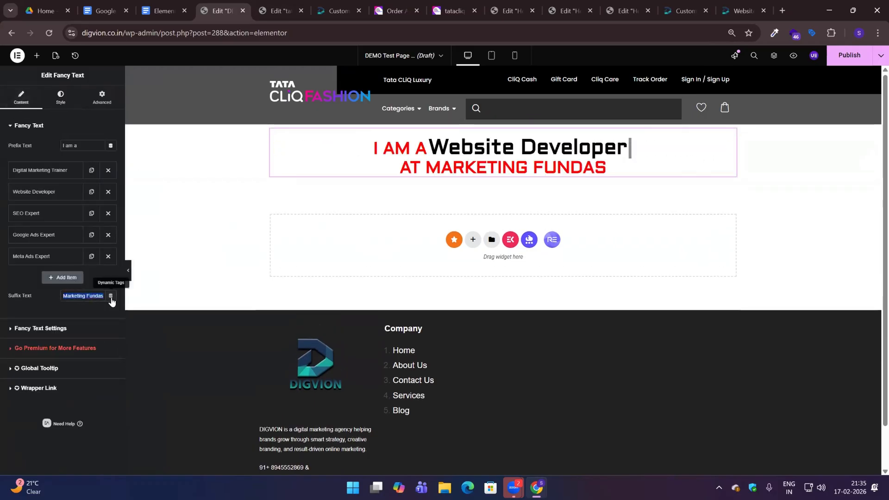
text(at MF)
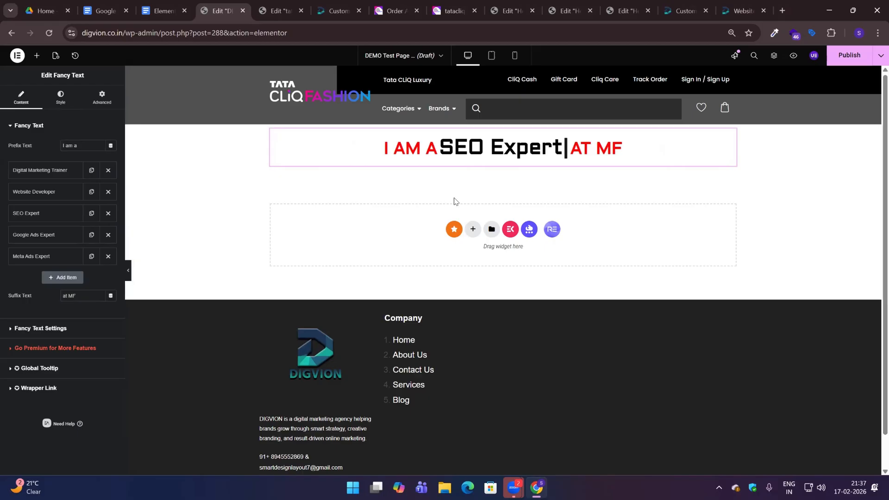
click(473, 230)
click(430, 249)
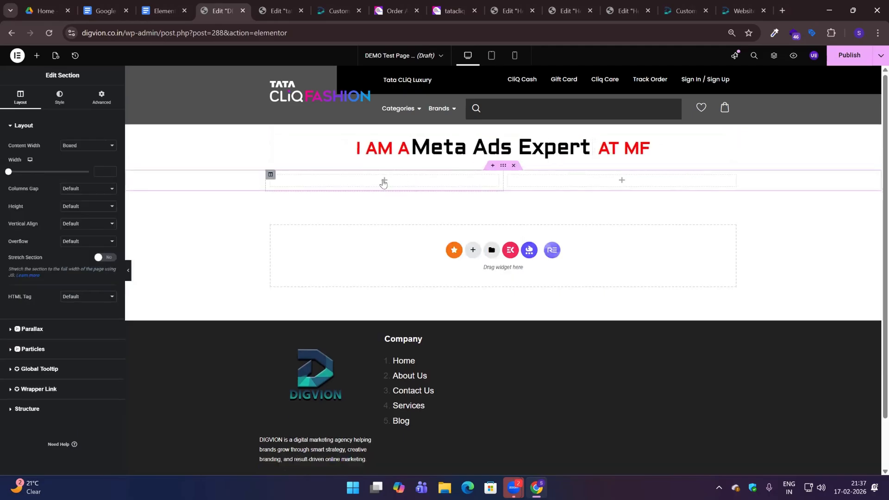
click(514, 166)
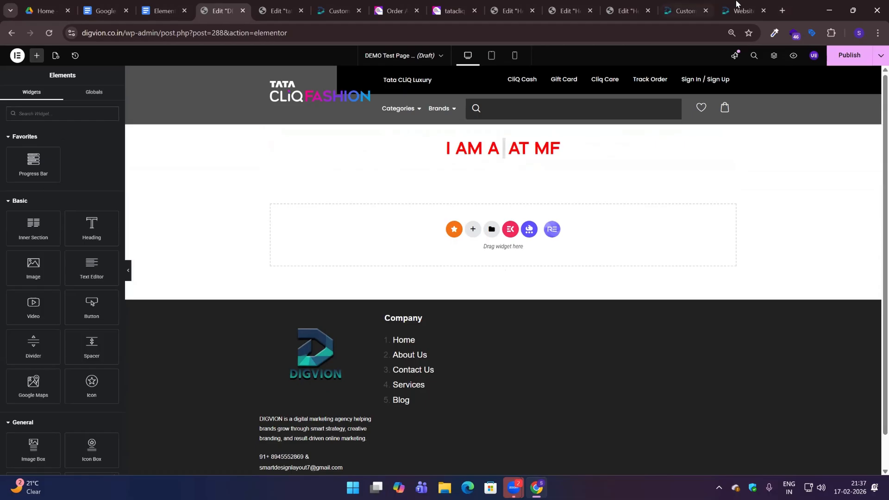
Search the web for "aster farmhouse" in a new browser tab and open the Aster Farm House website.
click(781, 10)
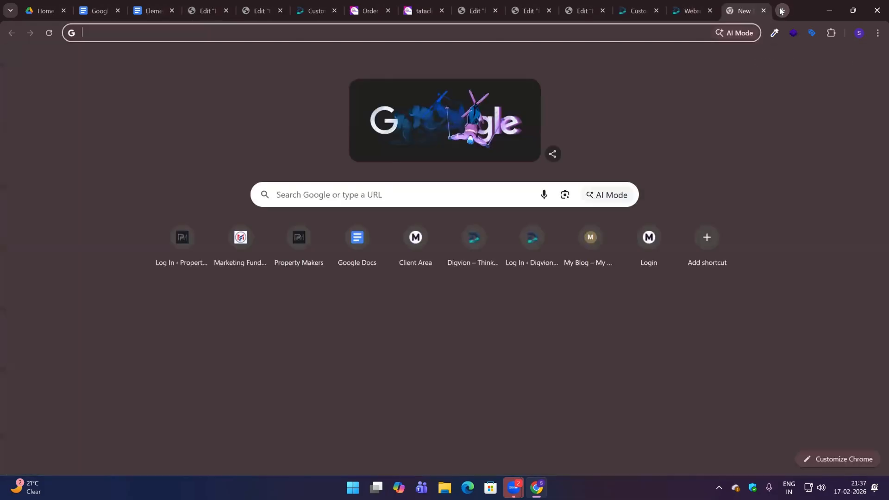
text(asterfarm)
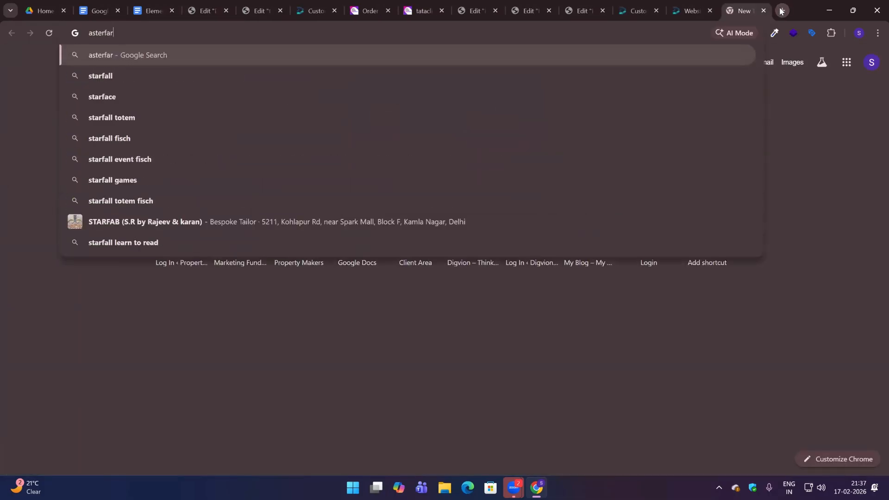
key(Down)
key(Down)
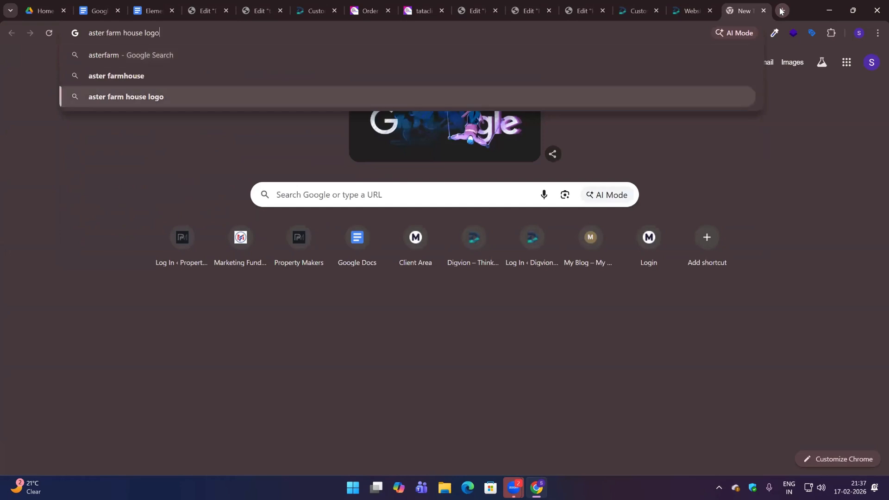
key(Up)
key(Return)
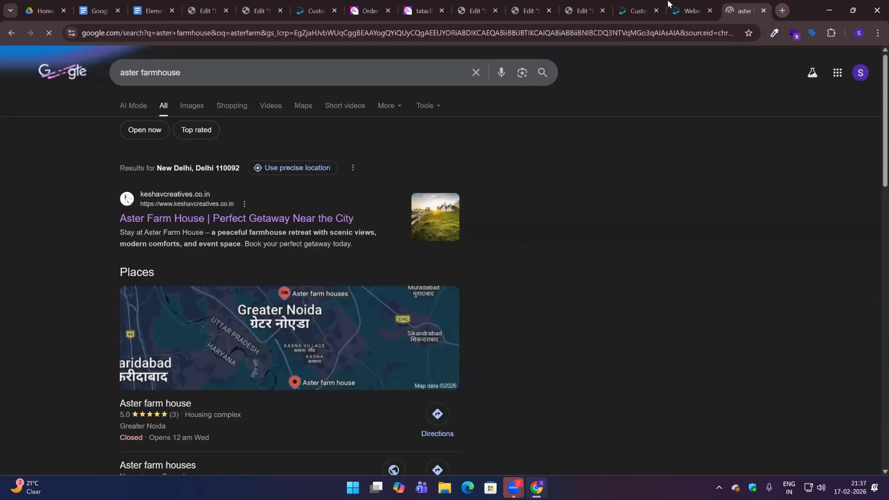
click(277, 220)
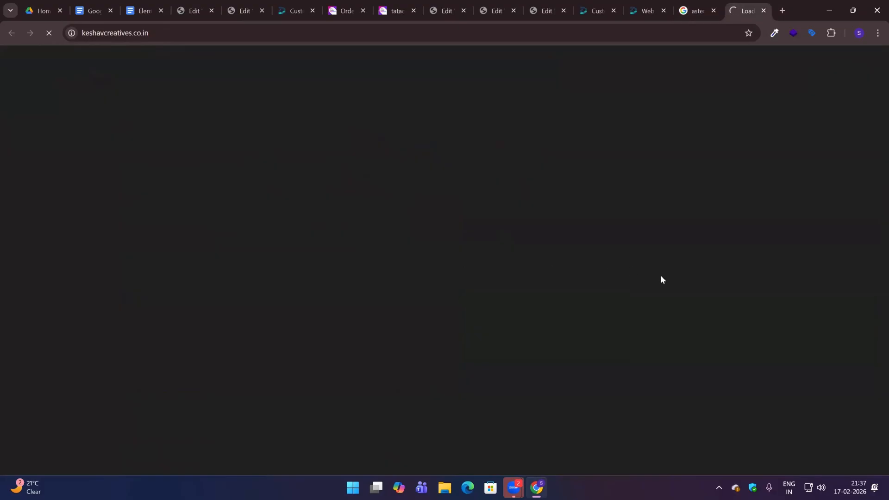
Examine the row of icons with animated number counters on the Aster Farm House page, reloading it to replay the counting.
scroll(670, 176, down, 4)
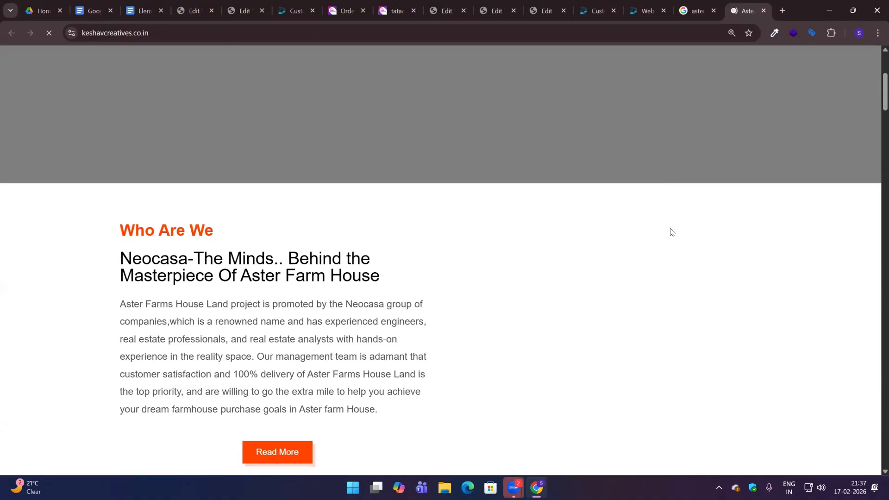
scroll(672, 228, down, 5)
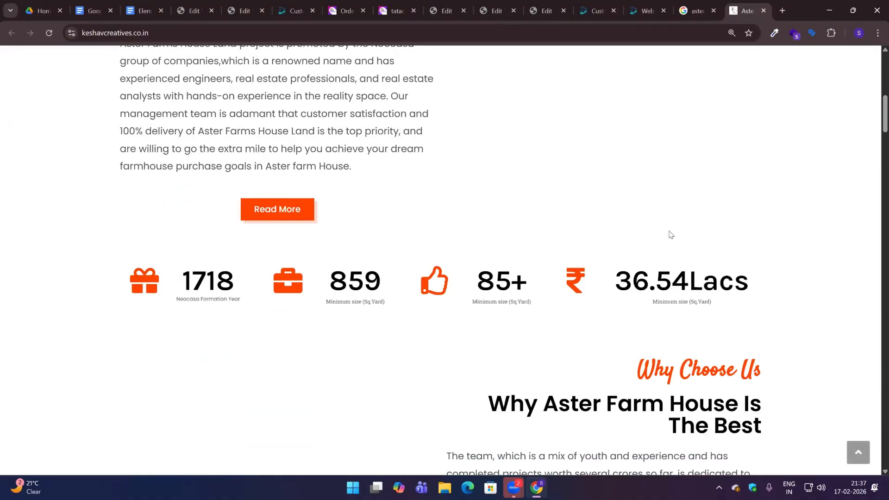
drag(89, 265, 795, 285)
click(693, 272)
click(50, 32)
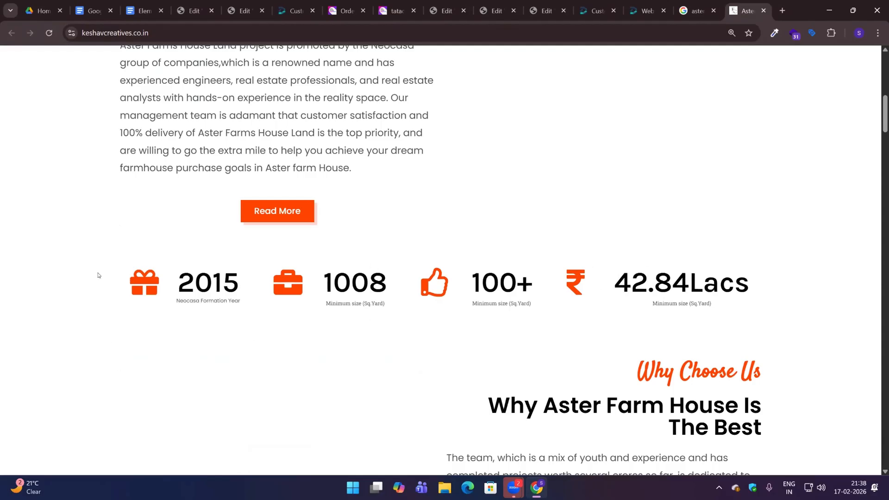
drag(75, 262, 796, 279)
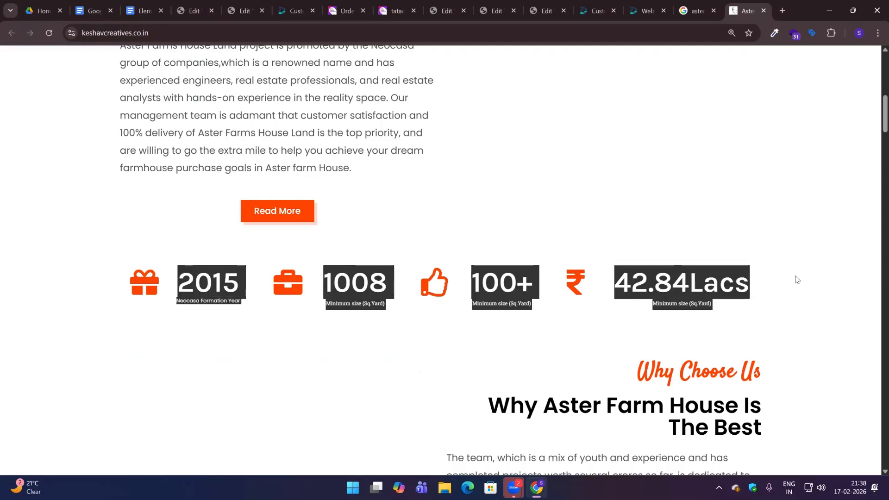
drag(115, 295, 779, 283)
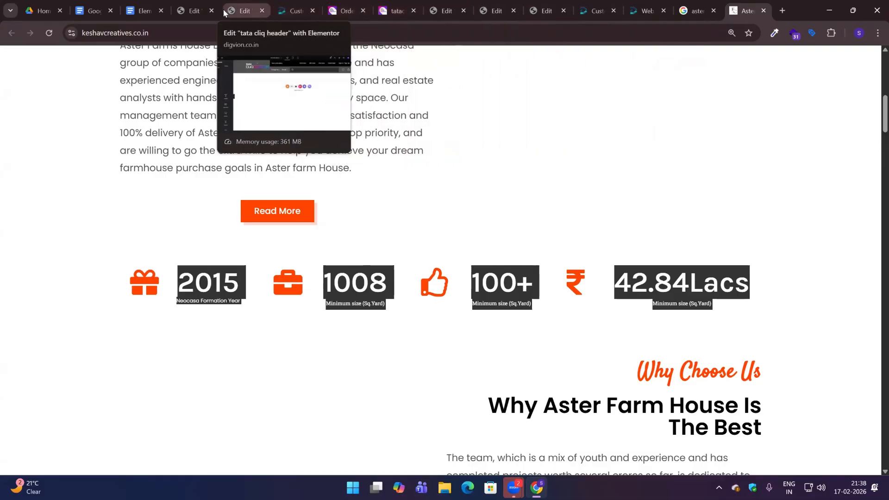
Return to the Elementor demo test page and add a four-column section below the fancy text.
click(197, 14)
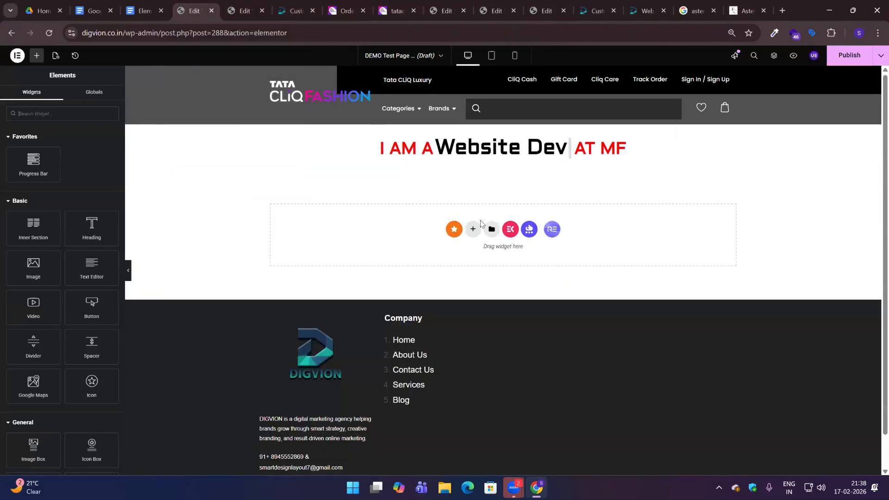
click(454, 229)
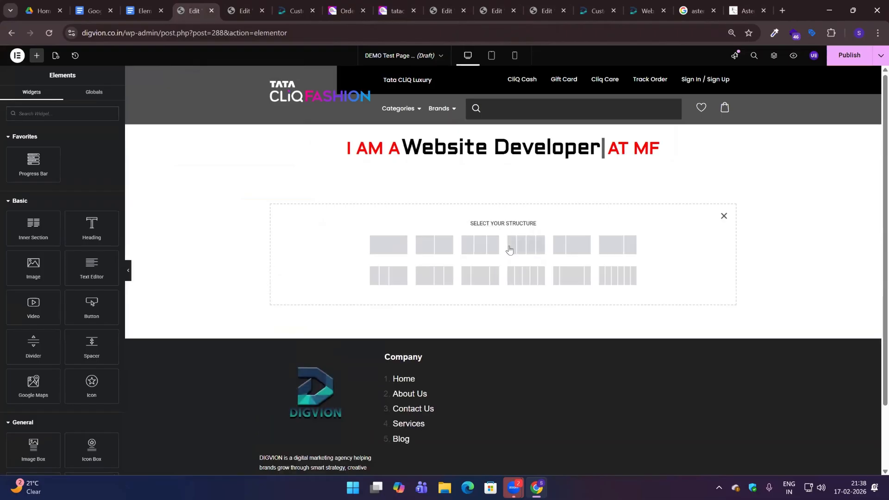
click(538, 246)
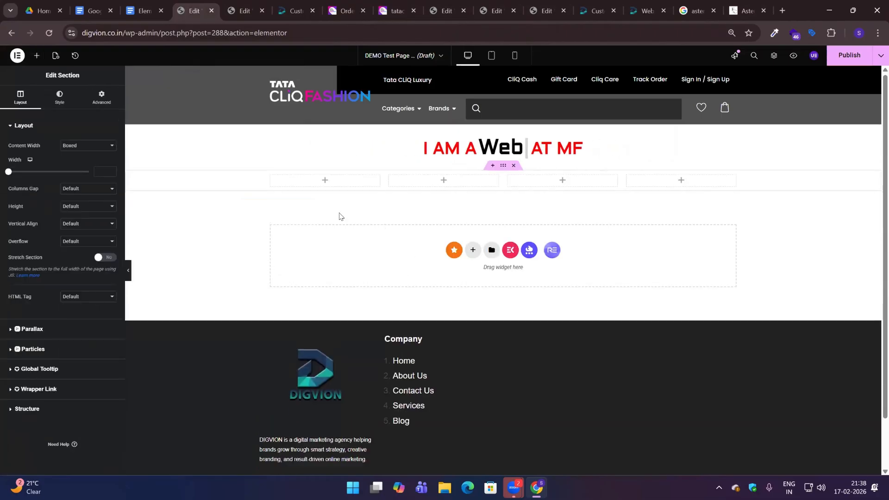
Insert an Inner Section in the first of the four columns and set its first inner column's width to 30%.
click(323, 181)
drag(45, 222, 284, 183)
click(275, 178)
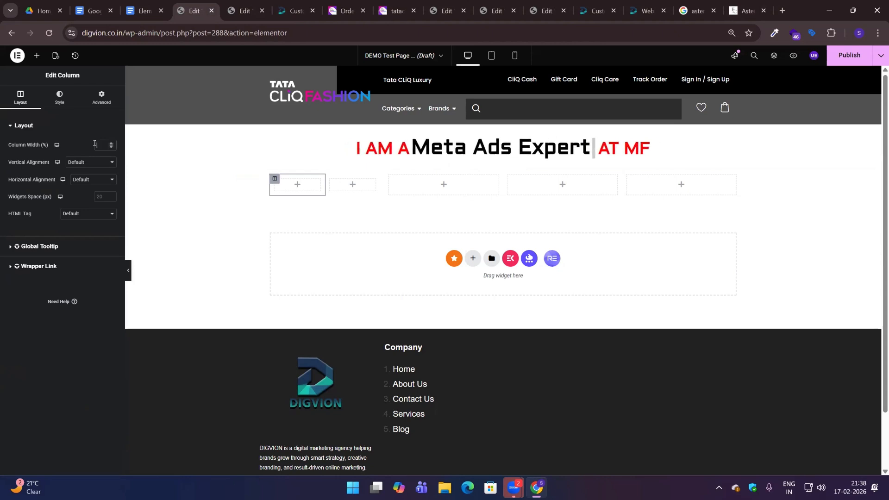
text(30)
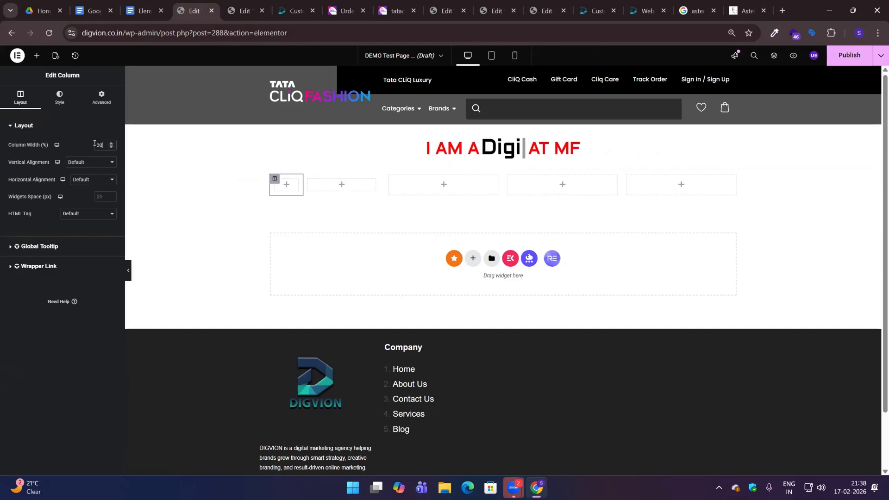
Add an Icon widget to the narrow first inner column and open the icon library for it.
click(286, 185)
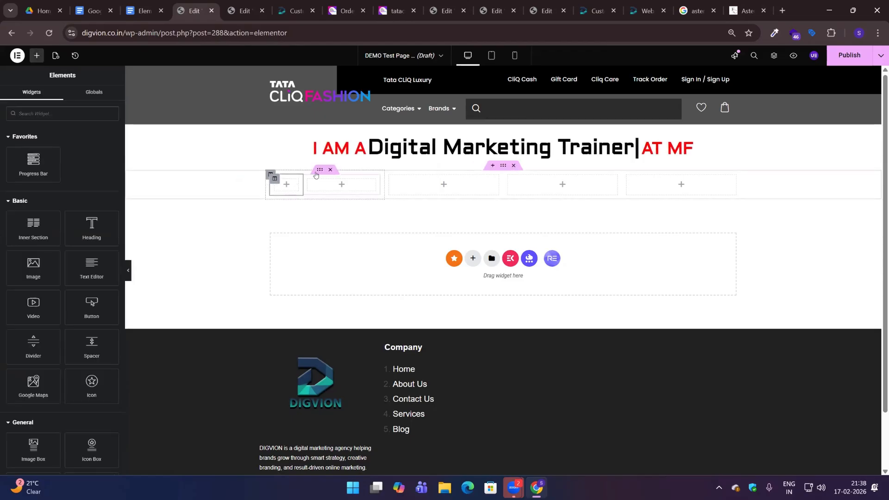
drag(93, 383, 292, 183)
click(76, 176)
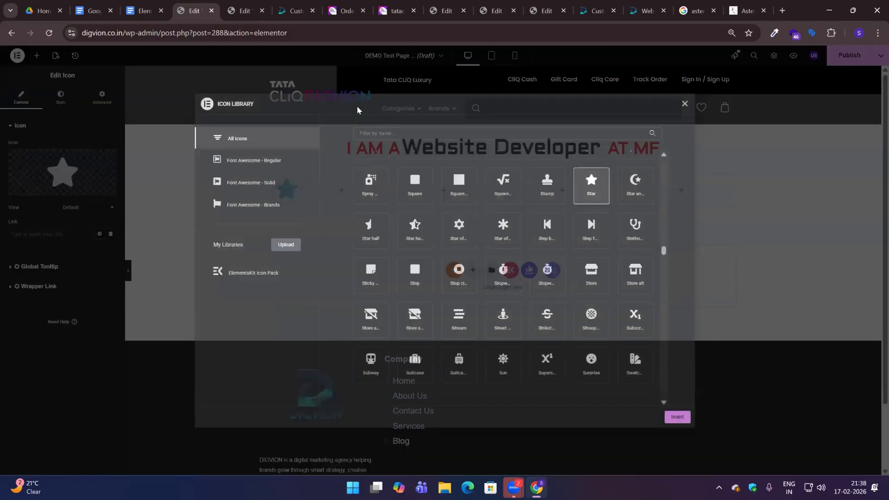
Move the Aster Farm House browser tab next to the Elementor editor tabs and return to the demo page's icon library.
right_click(384, 130)
click(736, 14)
drag(736, 13, 278, 21)
click(244, 11)
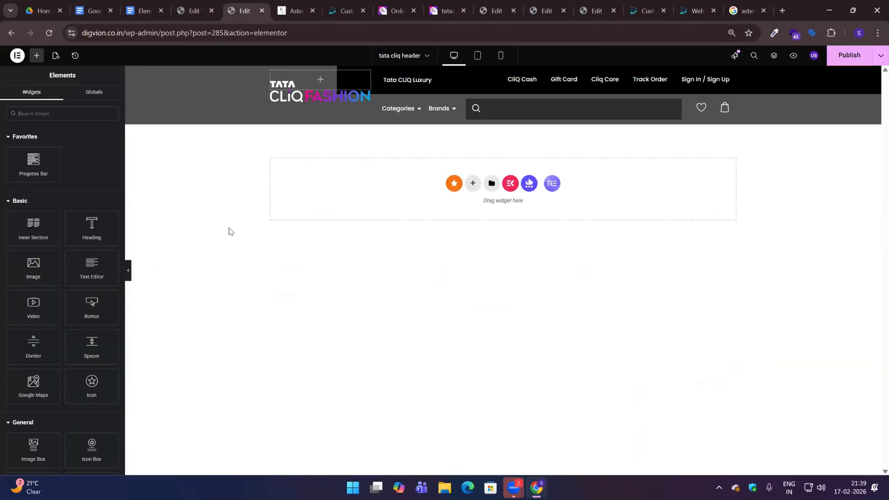
click(195, 12)
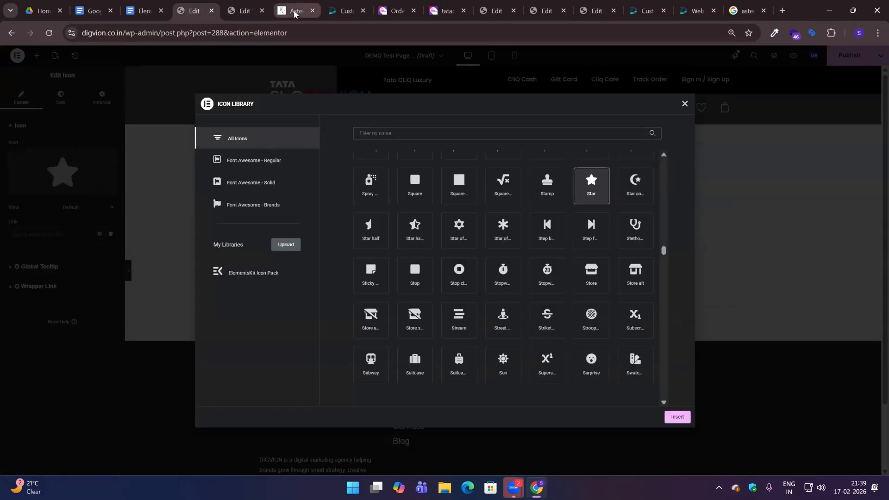
Check the Aster Farm House counter row, then insert the Gift icon from the icon library into the narrow inner column's Icon widget.
drag(296, 10, 252, 11)
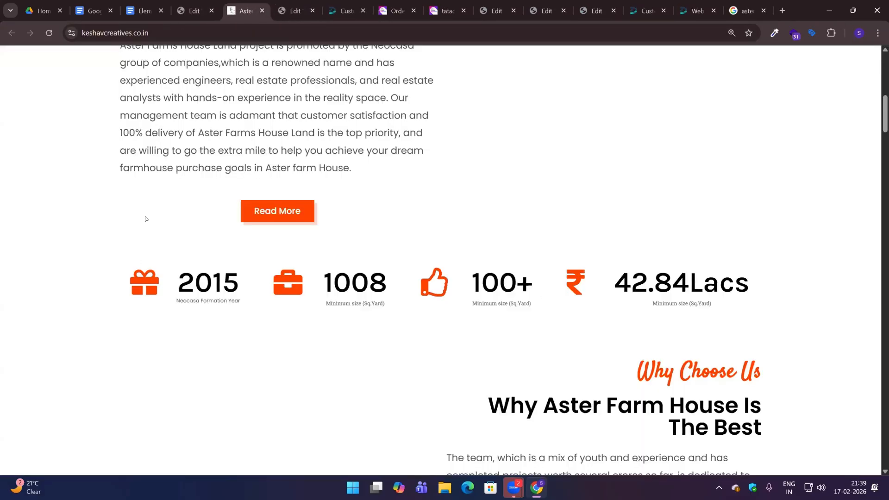
key(ctrl+shift+Tab)
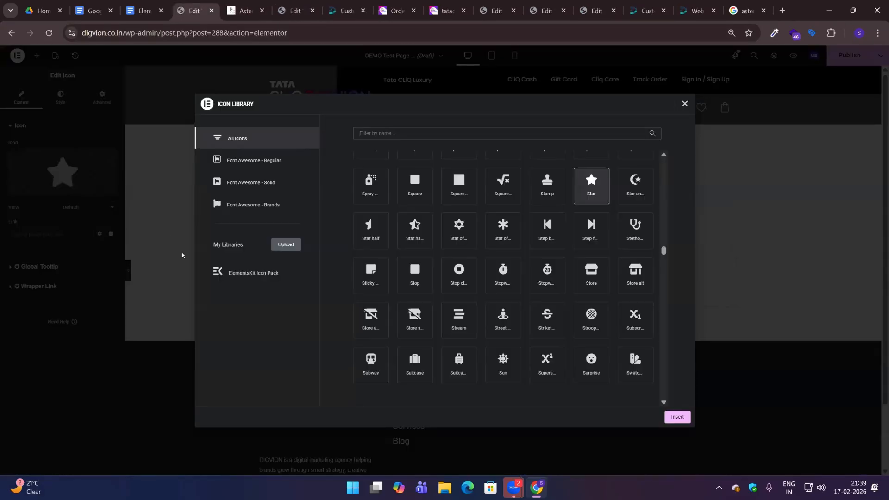
click(381, 132)
text(gift)
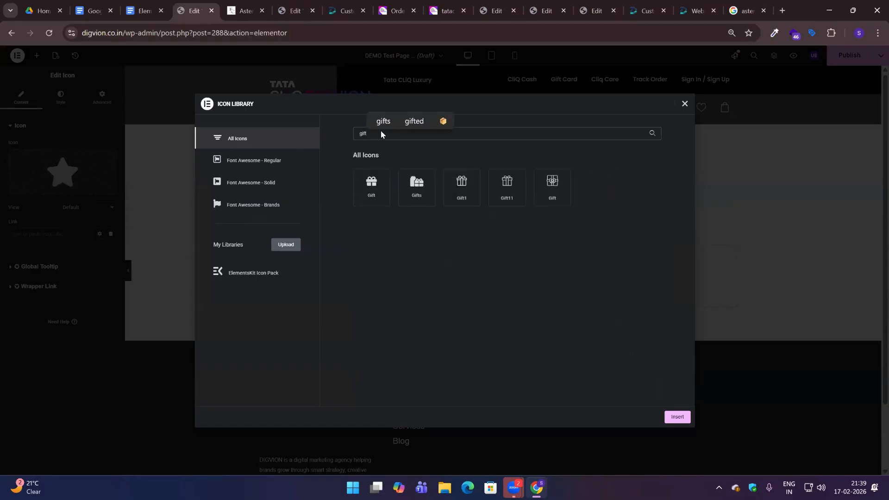
click(370, 187)
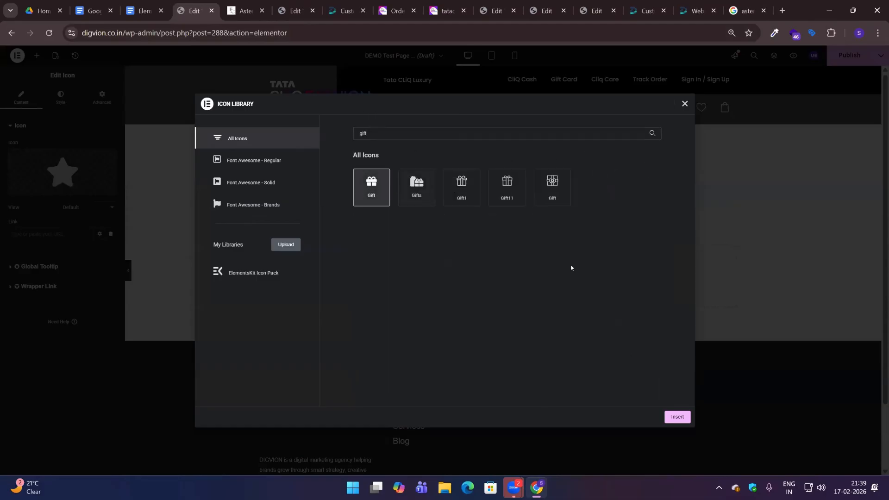
click(681, 417)
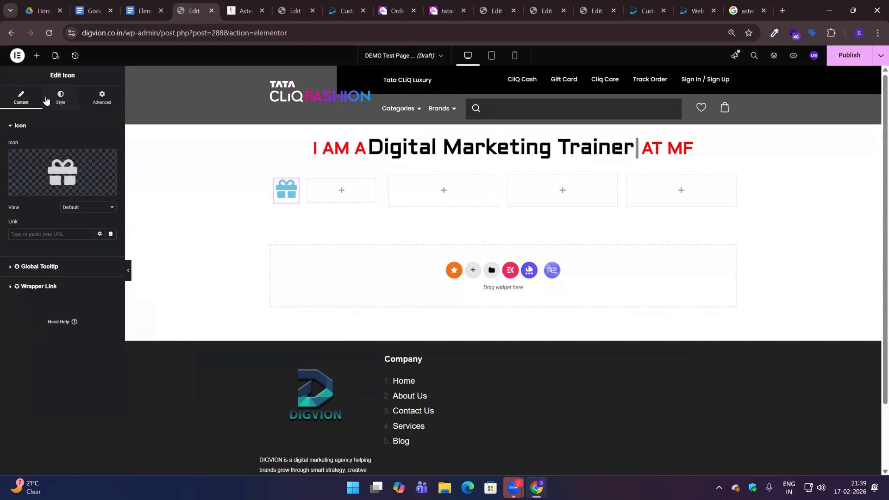
Set the gift icon's primary color to orange-red #FF3F00.
click(61, 98)
click(111, 181)
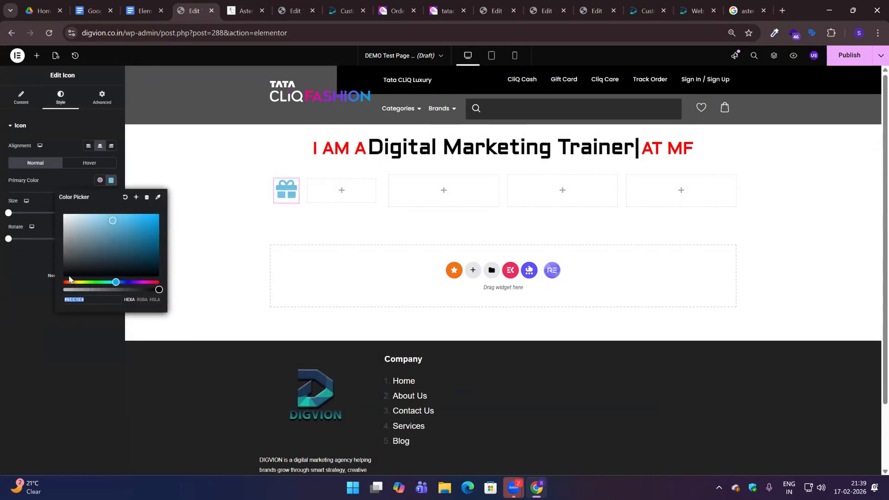
click(65, 281)
drag(65, 280, 67, 281)
drag(156, 236, 161, 209)
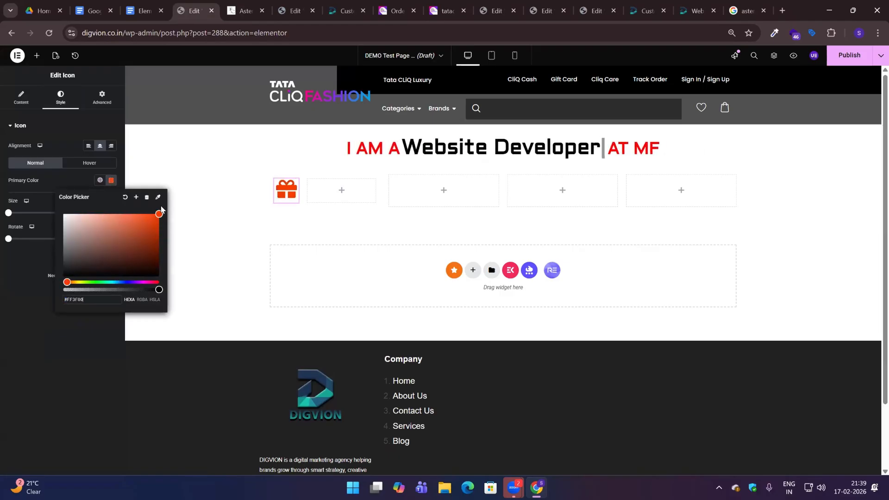
click(42, 283)
Add Elementor's basic Counter widget to the empty inner column beside the gift icon and set its ending number to 2015.
click(340, 191)
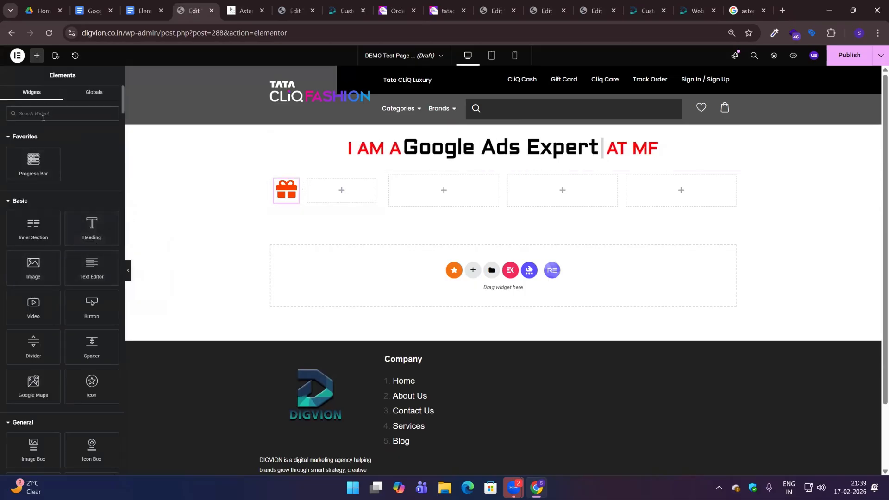
text(counter)
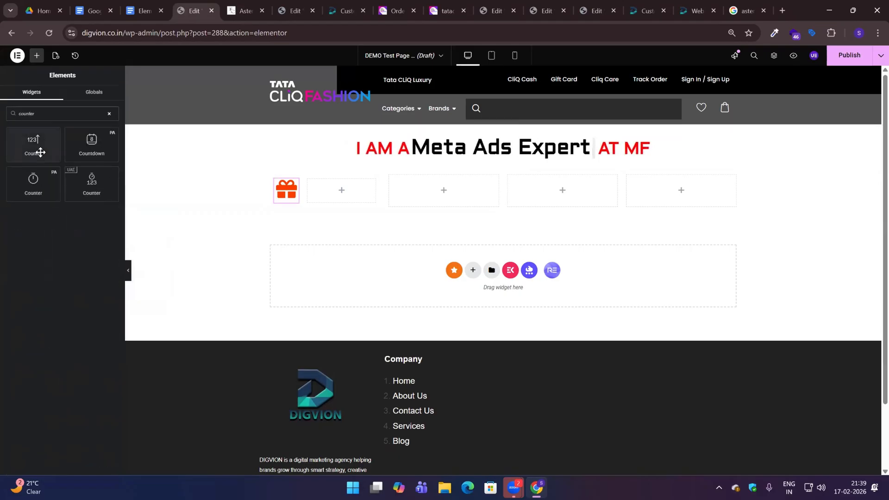
drag(33, 144, 336, 198)
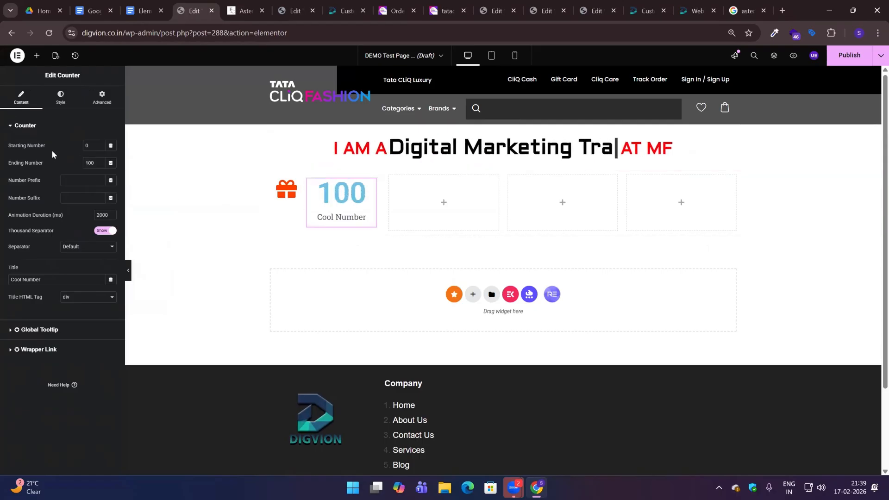
drag(47, 144, 15, 145)
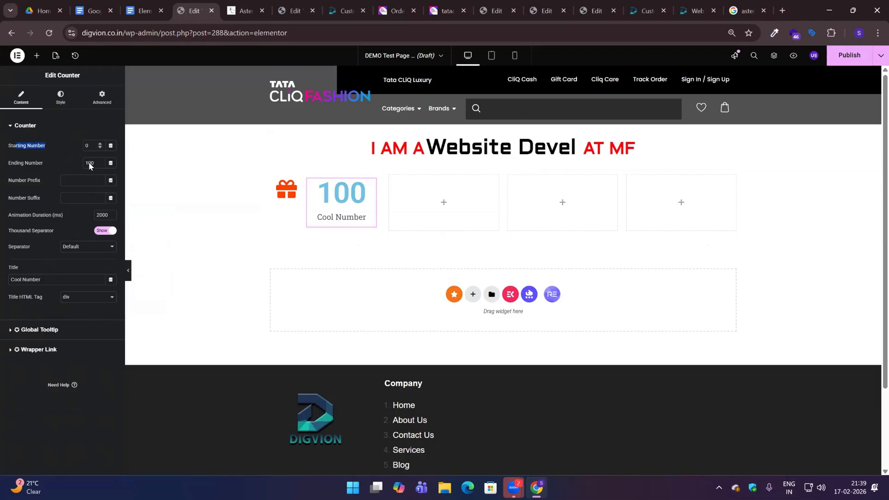
double_click(89, 162)
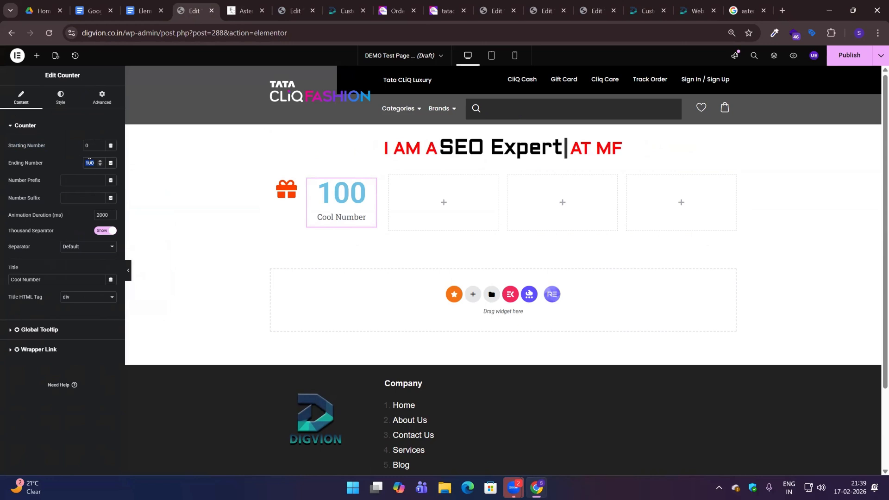
text(2015)
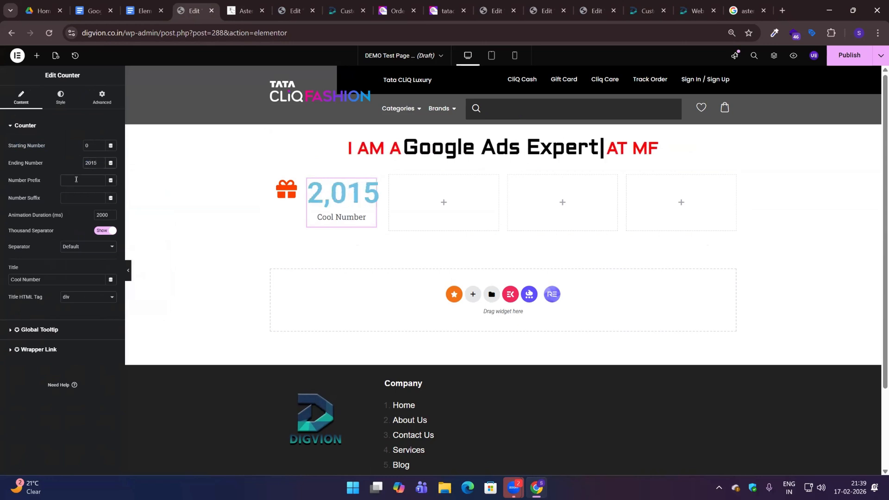
Try the number prefix "qwertyuio", the suffix "++++++" and an extra zero in the animation duration on the counter, clearing each again.
text(qwertyuio)
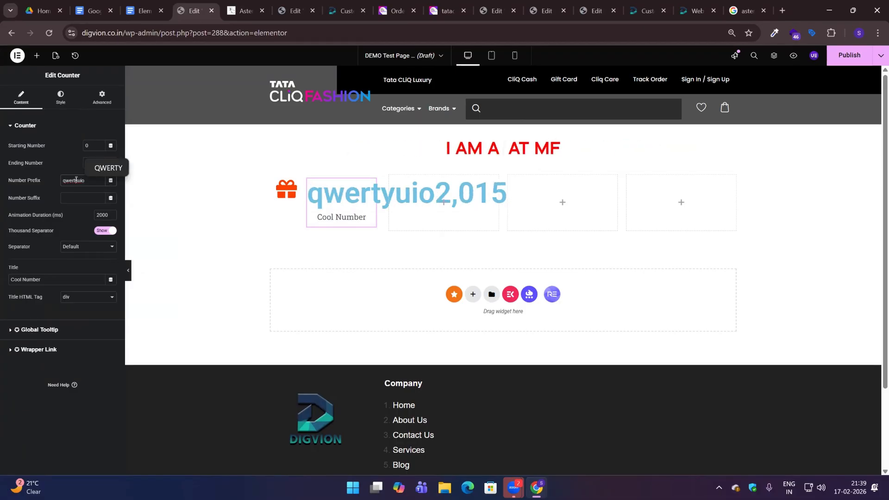
double_click(76, 180)
key(BackSpace)
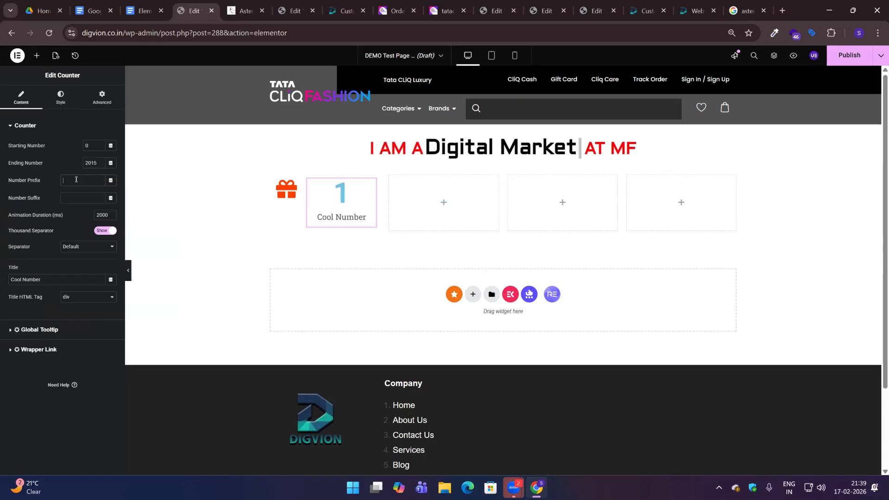
key(Tab)
text(++++++)
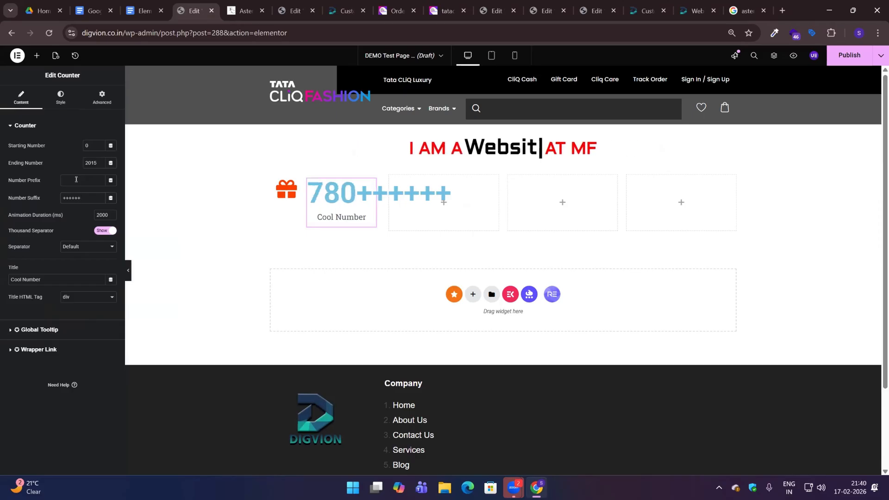
key(ctrl+a)
key(BackSpace)
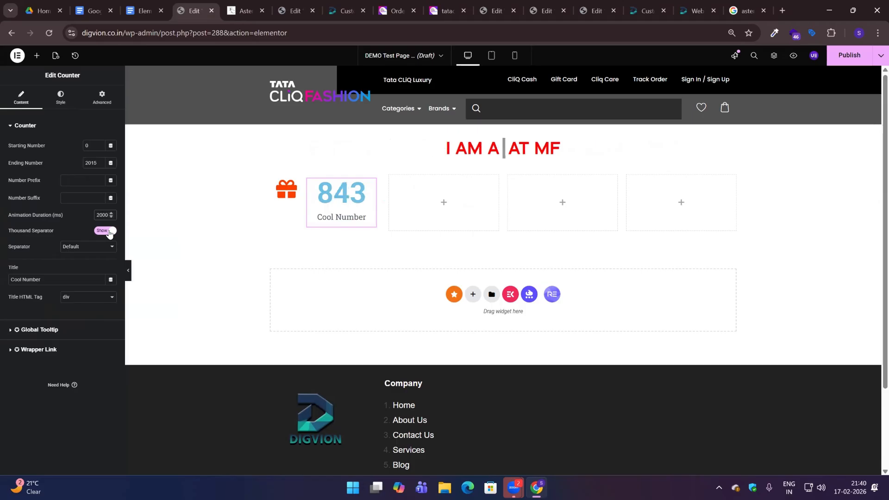
text(0)
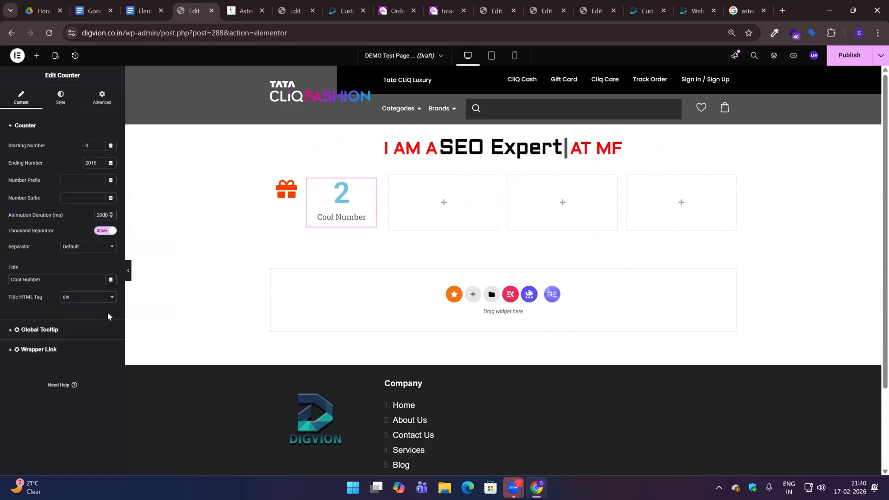
key(BackSpace)
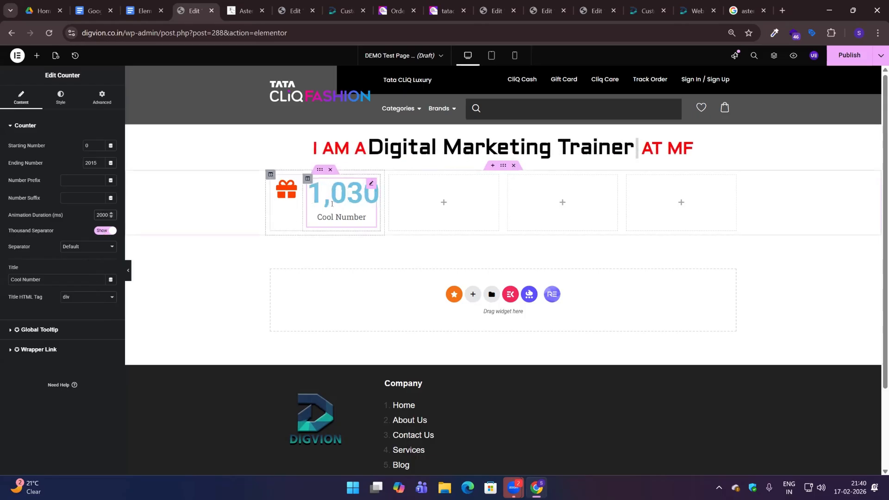
Hide the counter's thousand separator and set its title to "Neocasa Formation Year", taken from the Aster Farm House page.
click(103, 231)
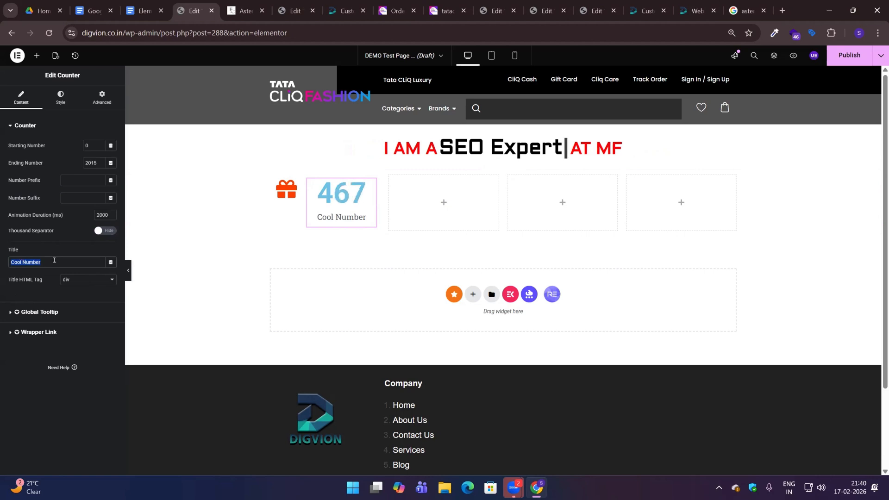
key(ctrl+Tab)
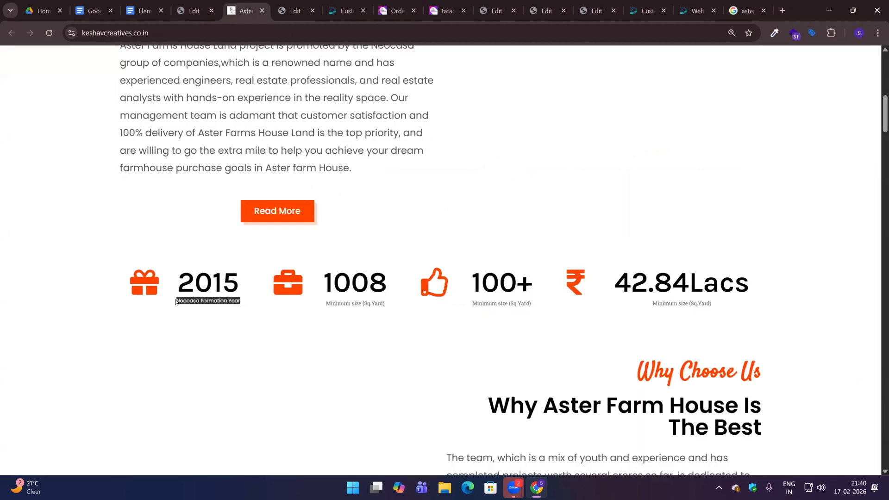
key(ctrl+shift+Tab)
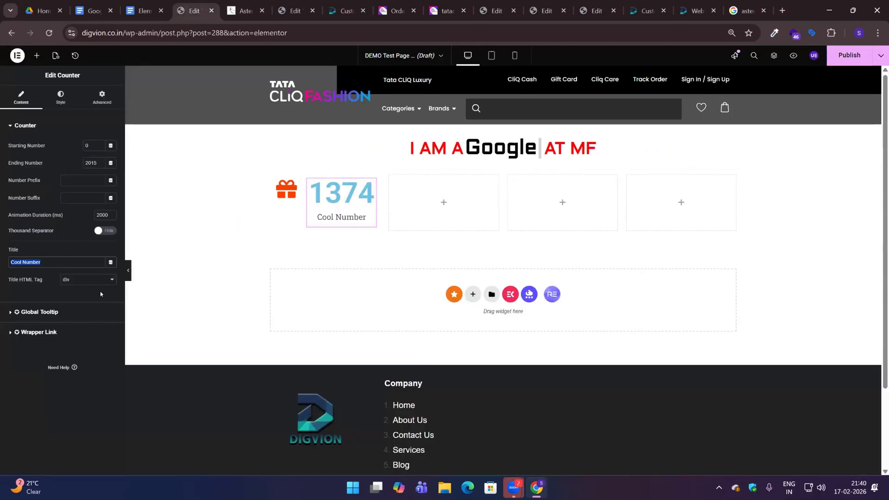
text(Neocasa Formation Year)
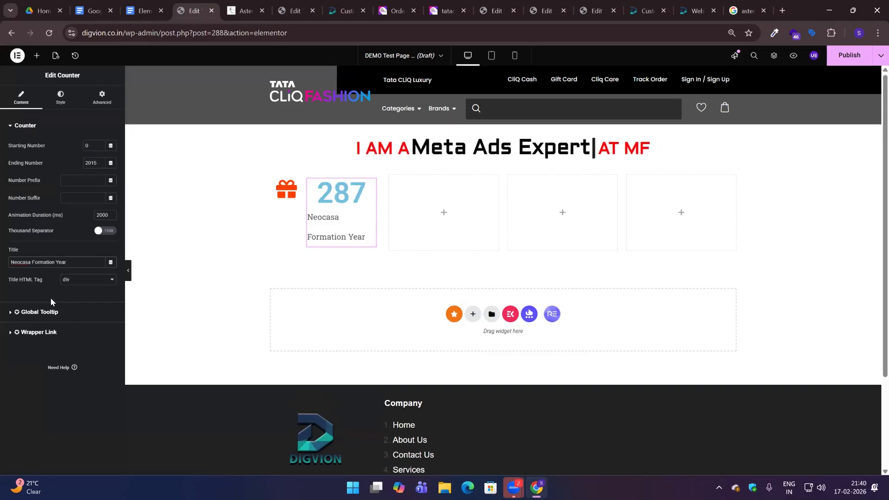
Set the text color of the counter's number to black, #000000.
click(61, 98)
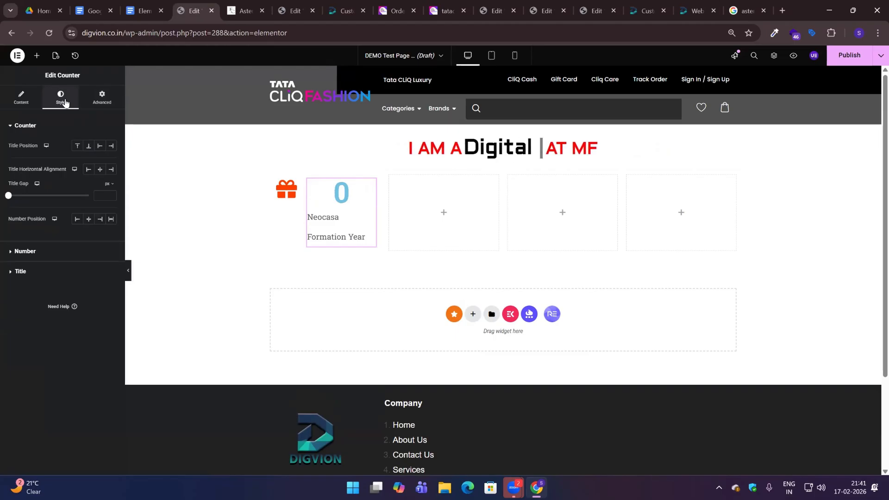
click(55, 126)
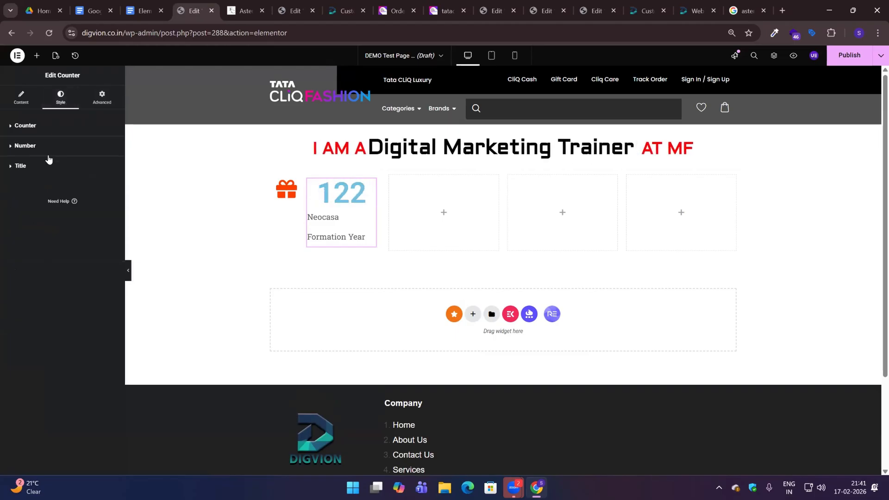
click(39, 151)
click(111, 166)
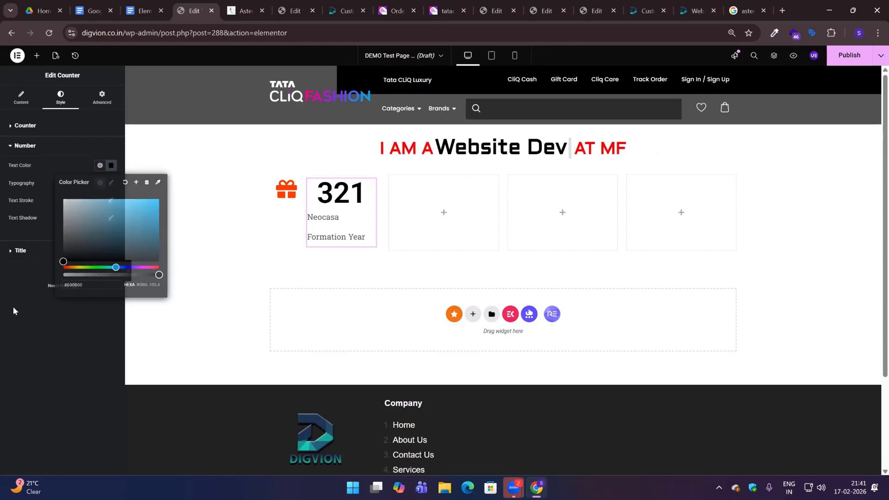
click(9, 312)
Set the typography of the counter's number to the Karla font at 50 px.
click(111, 183)
click(92, 226)
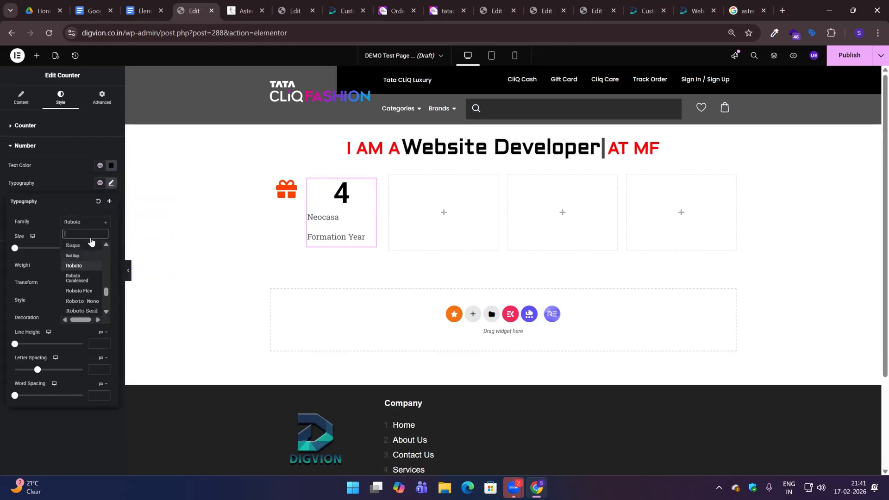
text(karla)
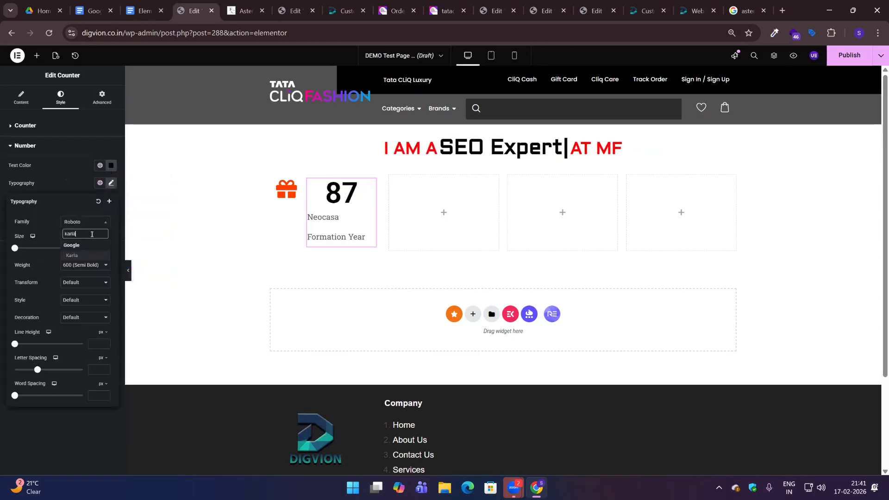
click(96, 255)
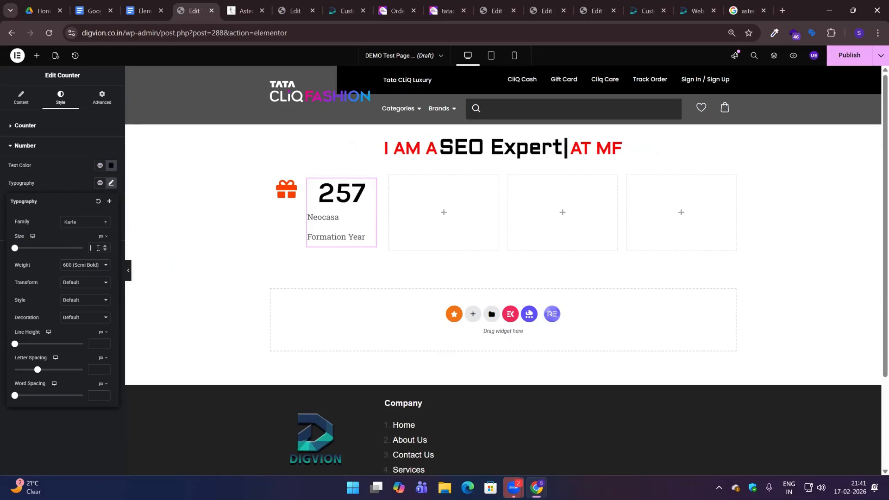
text(50)
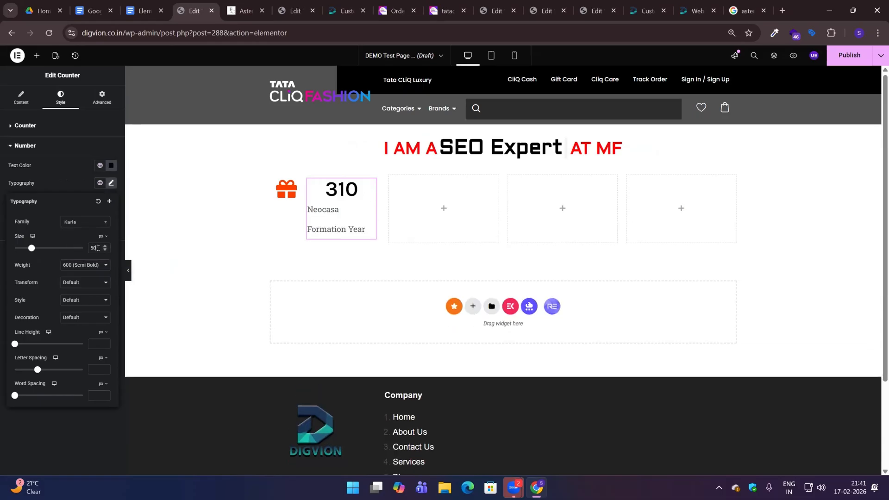
click(63, 178)
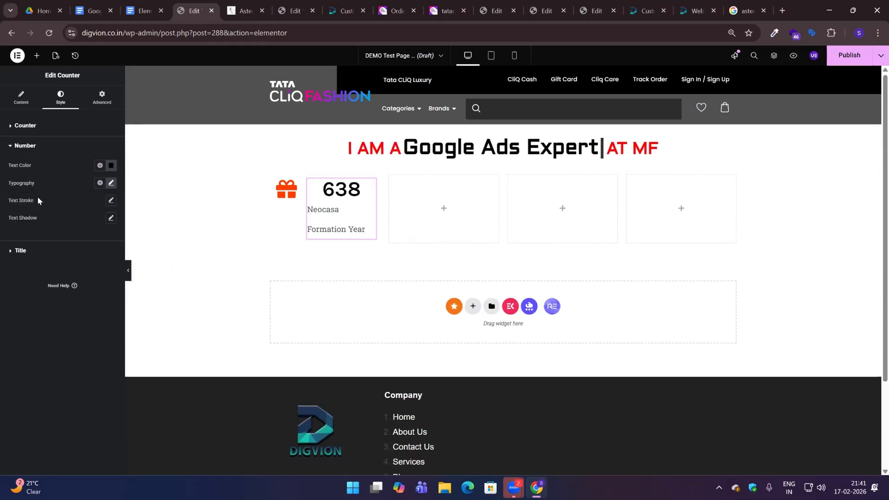
Set the text color of the counter's title to dark grey #393939.
click(50, 258)
click(111, 186)
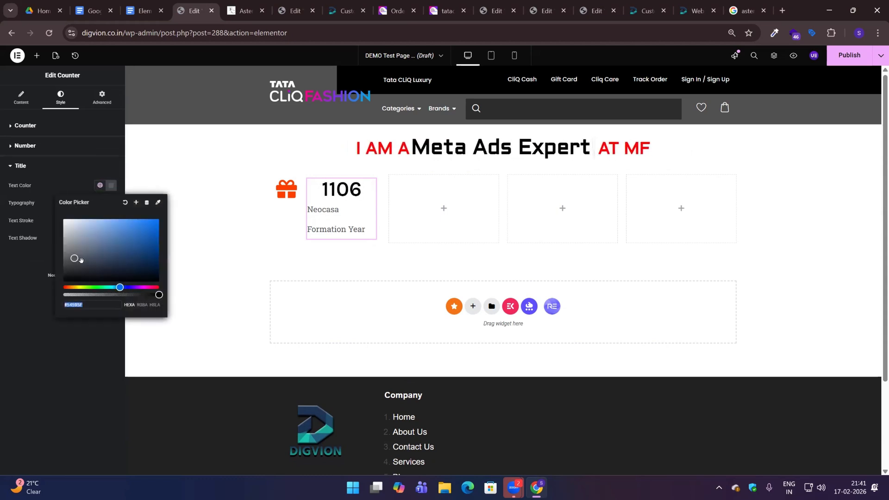
drag(79, 256, 59, 267)
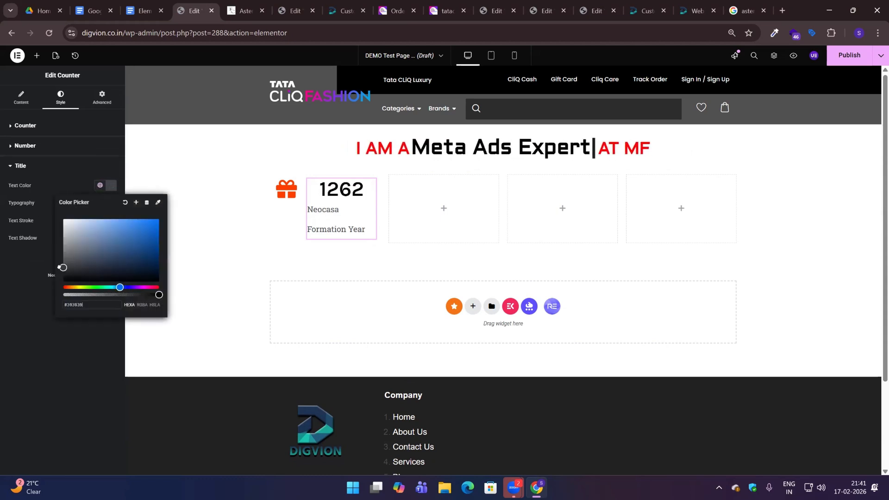
click(22, 270)
Set the typography of the counter's title to the Poppins font at 10 px.
click(111, 203)
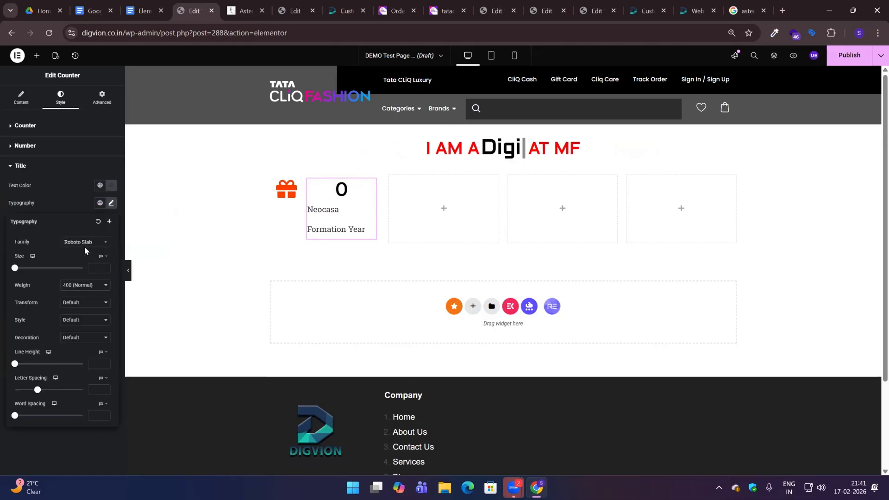
click(84, 242)
text(popp)
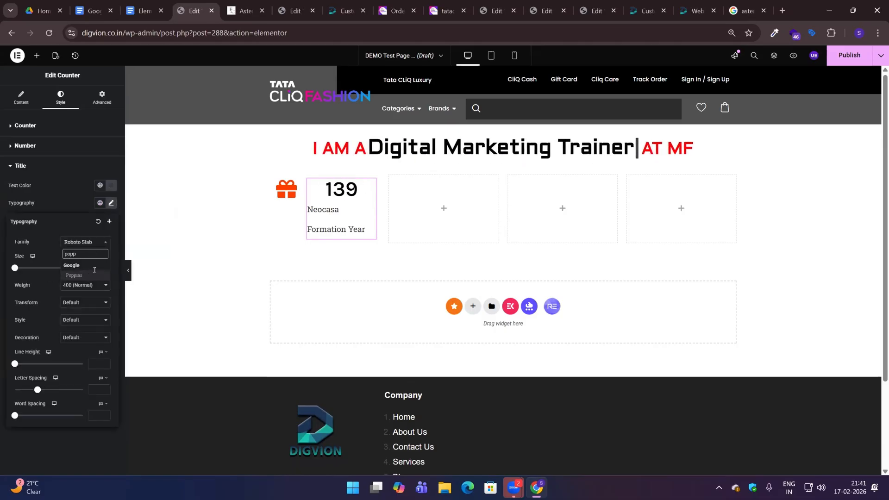
click(77, 275)
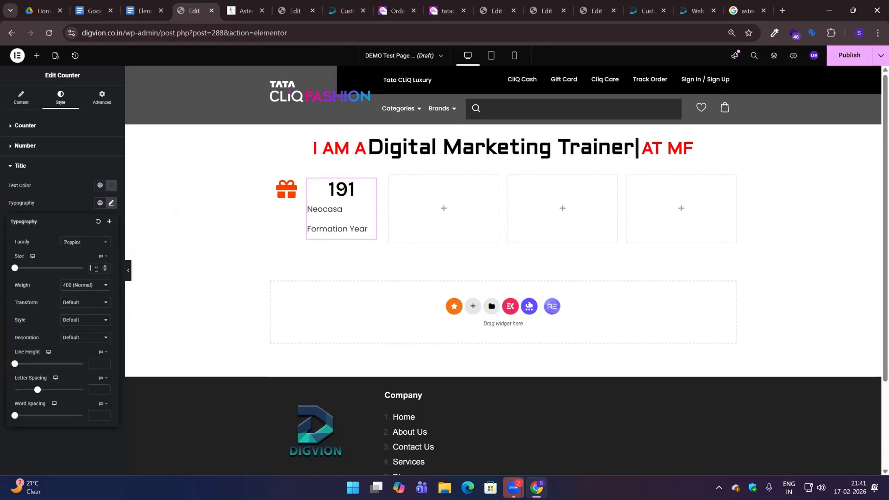
click(96, 270)
text(10)
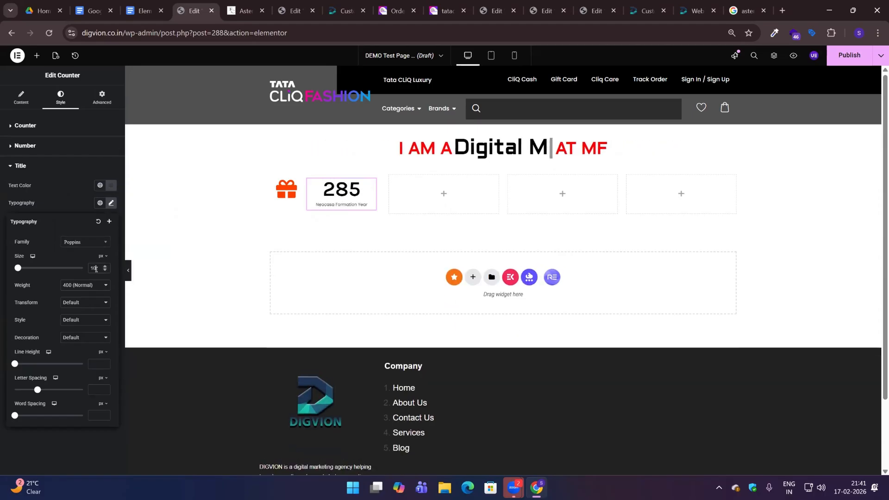
click(80, 189)
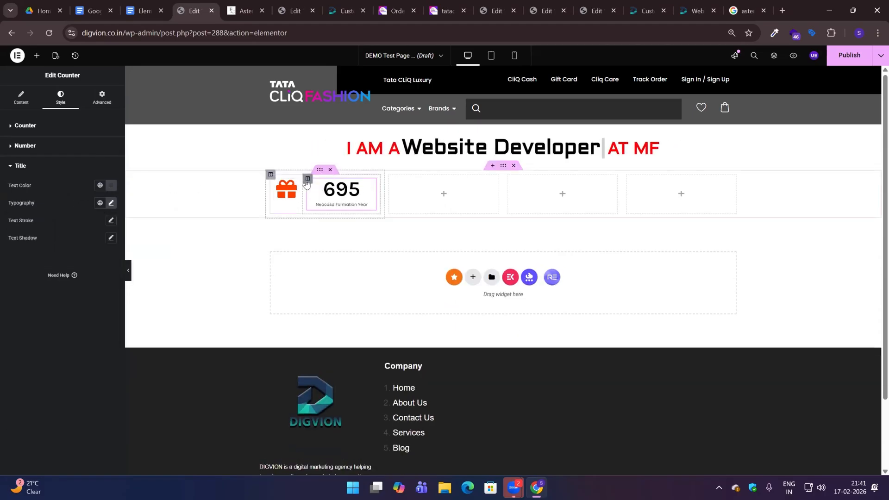
Set the vertical alignment of both the counter's column and the gift icon's column to Middle.
click(308, 178)
click(91, 162)
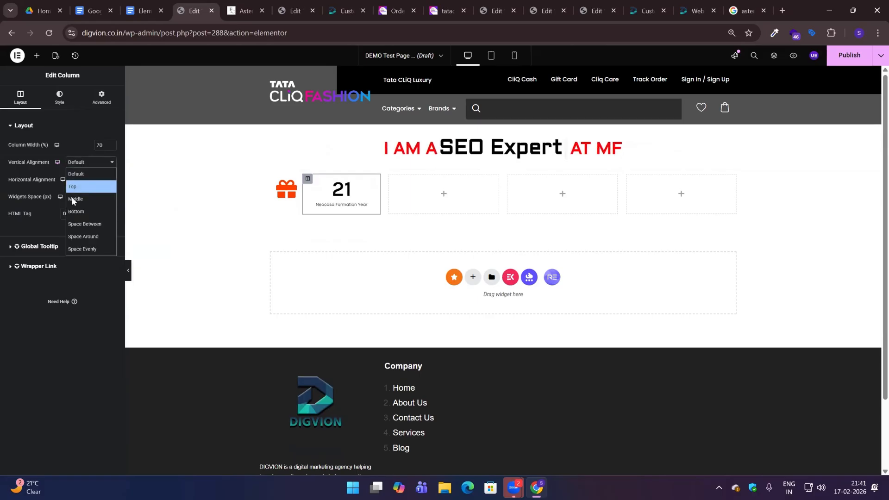
click(79, 196)
click(275, 179)
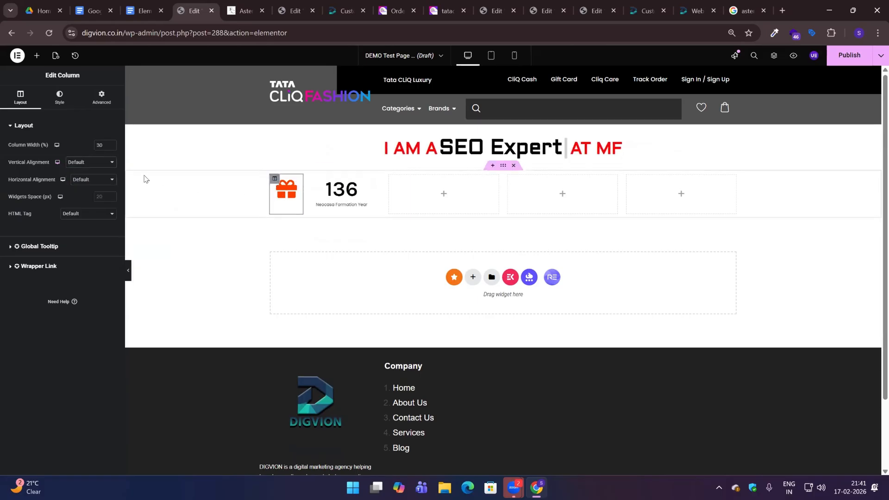
click(90, 162)
click(79, 196)
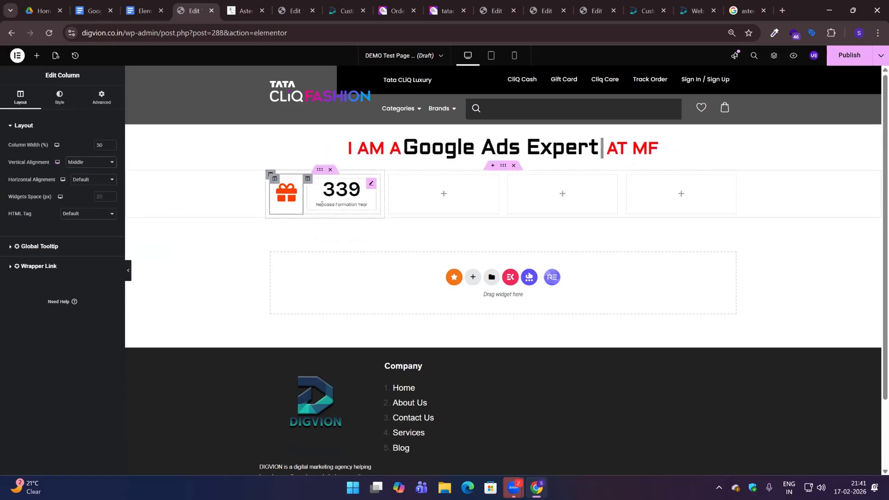
Copy the inner section with the gift icon and counter into each of the three empty columns.
right_click(319, 171)
click(348, 196)
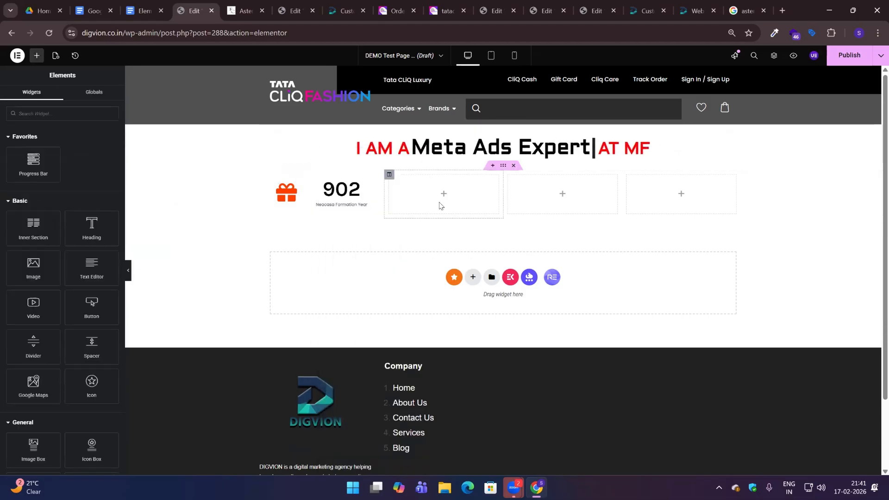
right_click(447, 204)
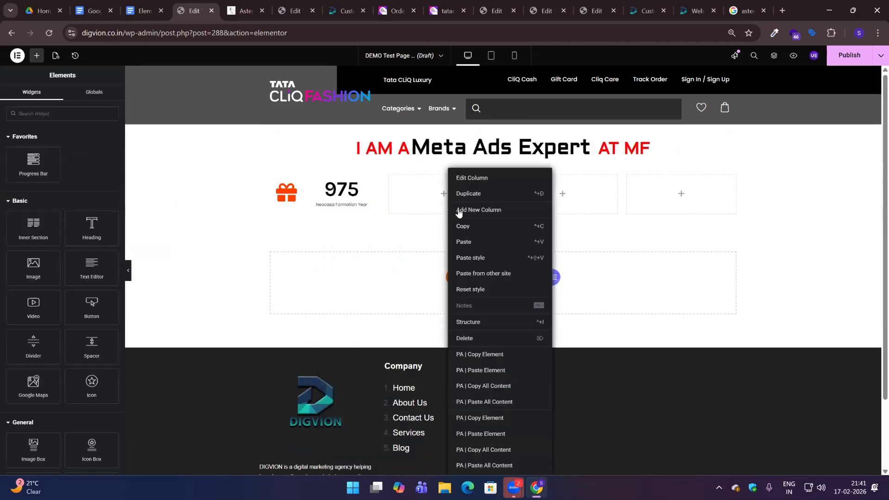
click(480, 242)
right_click(562, 211)
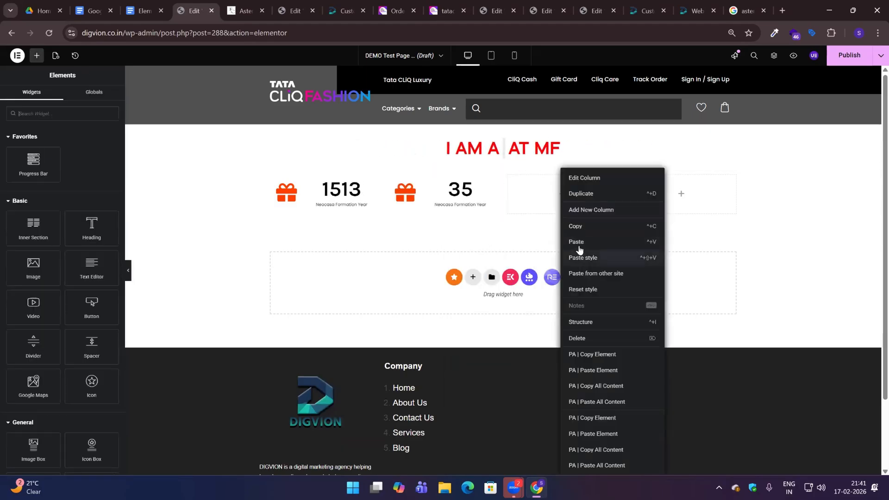
key(ctrl+v)
right_click(686, 195)
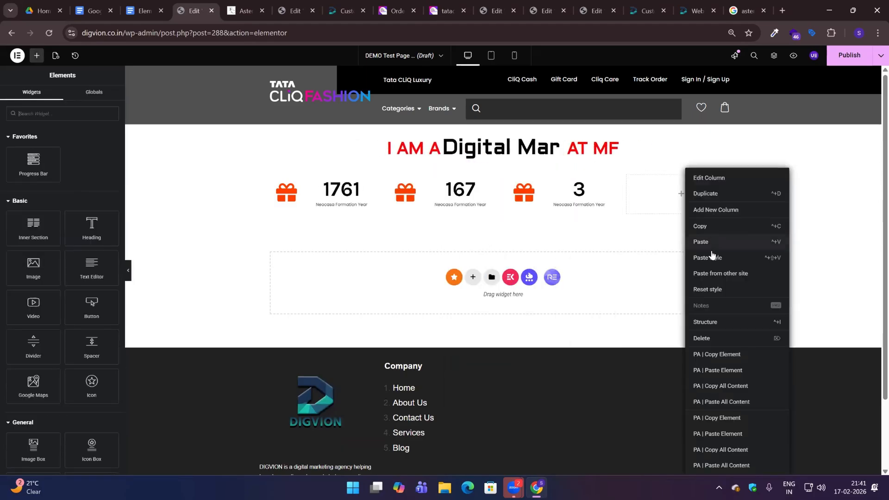
click(703, 248)
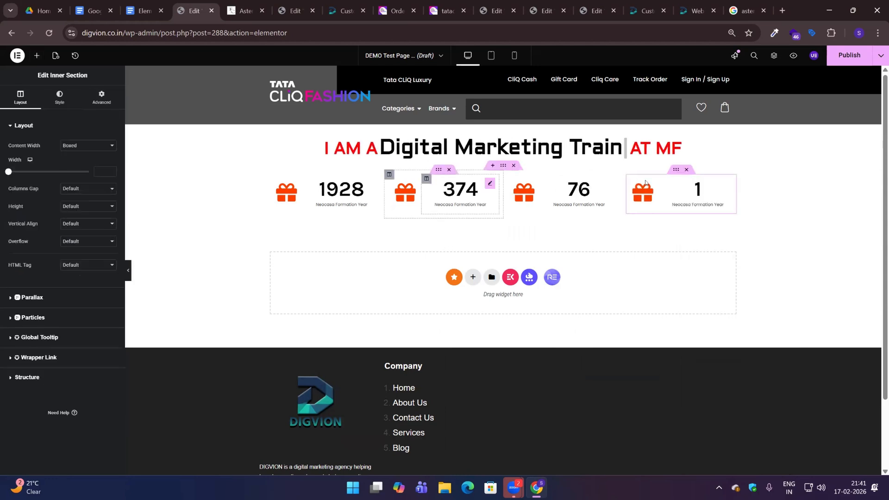
Replace the second gift icon with the solid briefcase icon used on the Aster Farm House page.
click(412, 190)
key(ctrl+Tab)
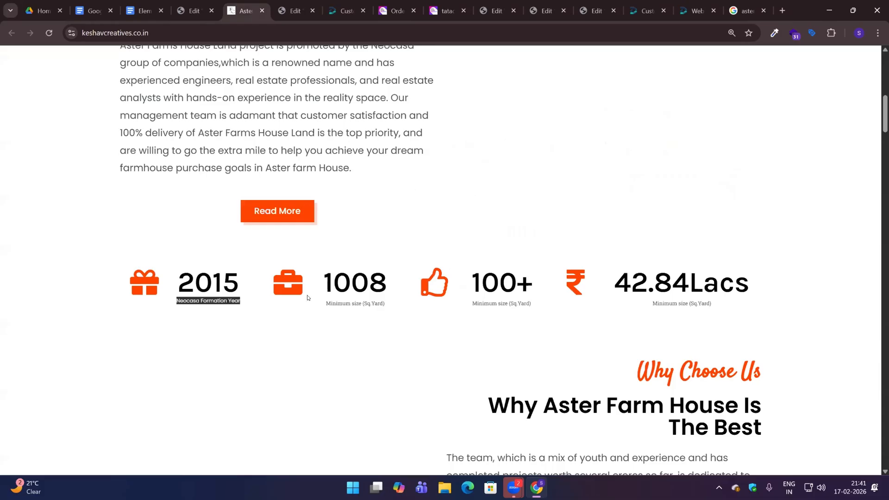
click(357, 231)
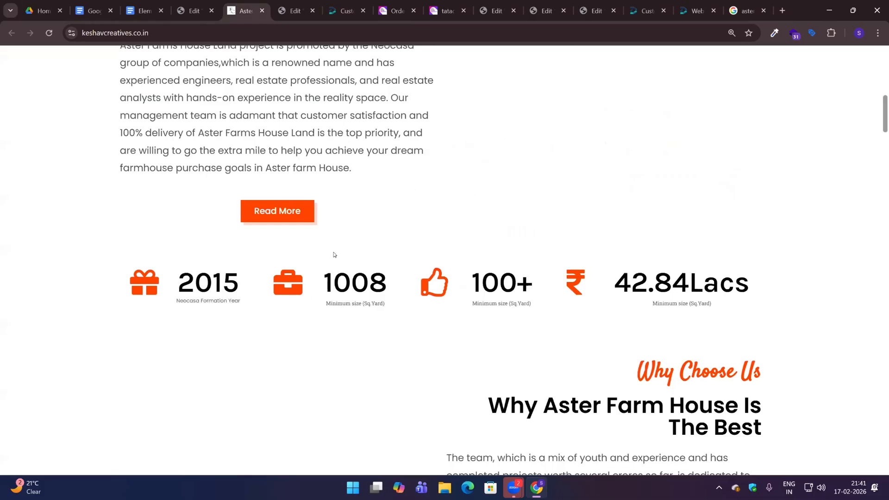
key(ctrl+shift+c)
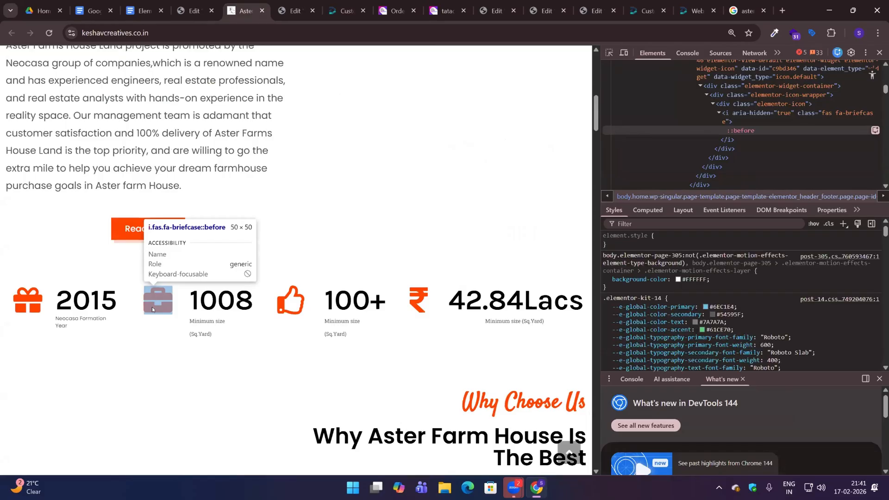
key(ctrl+shift+Tab)
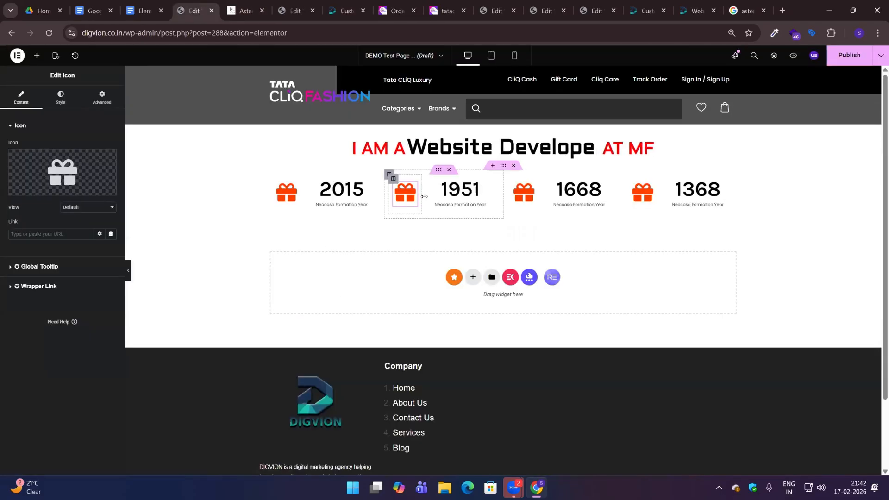
click(35, 190)
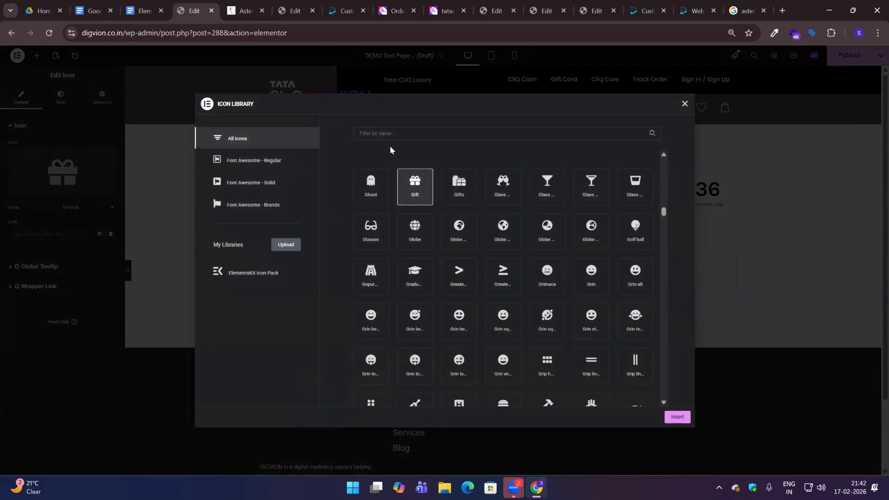
text(bri)
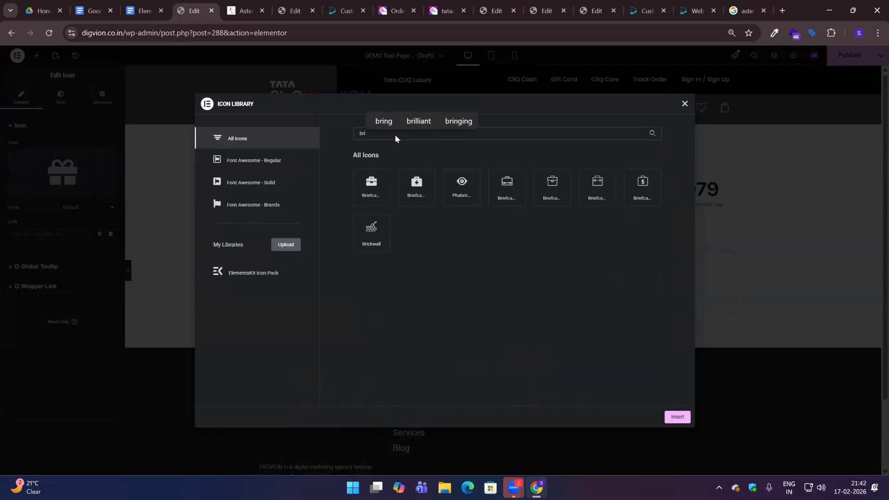
click(371, 193)
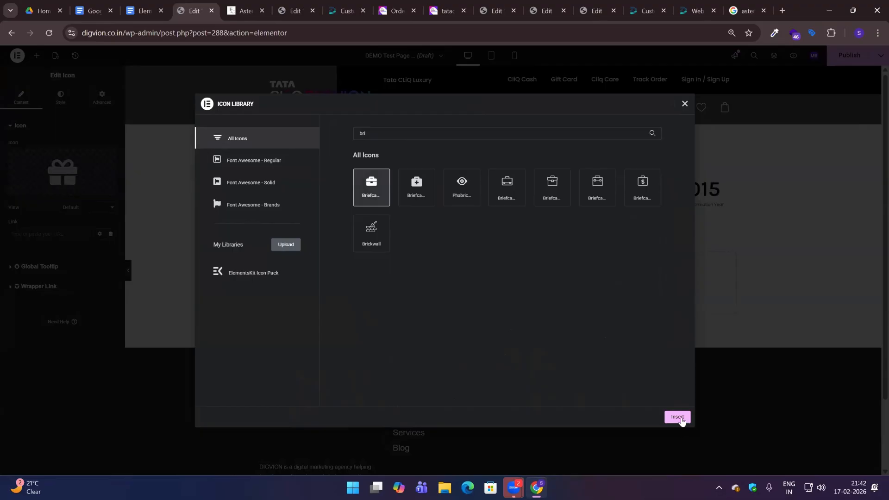
click(680, 419)
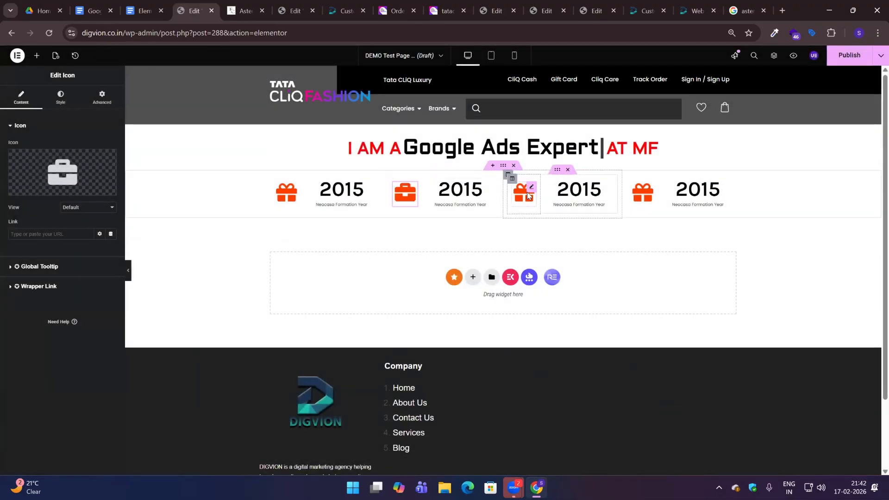
Replace the third gift icon with the outlined thumbs-up icon used on the Aster Farm House page.
key(ctrl+Tab)
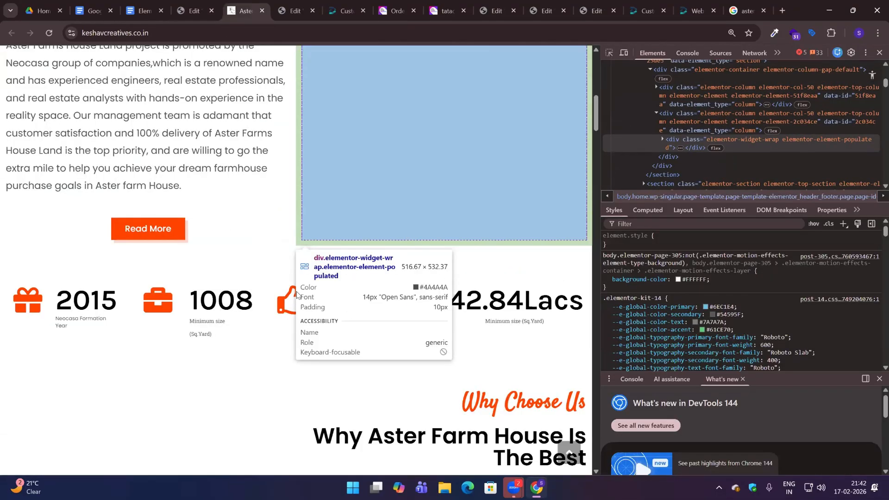
key(ctrl+shift+Tab)
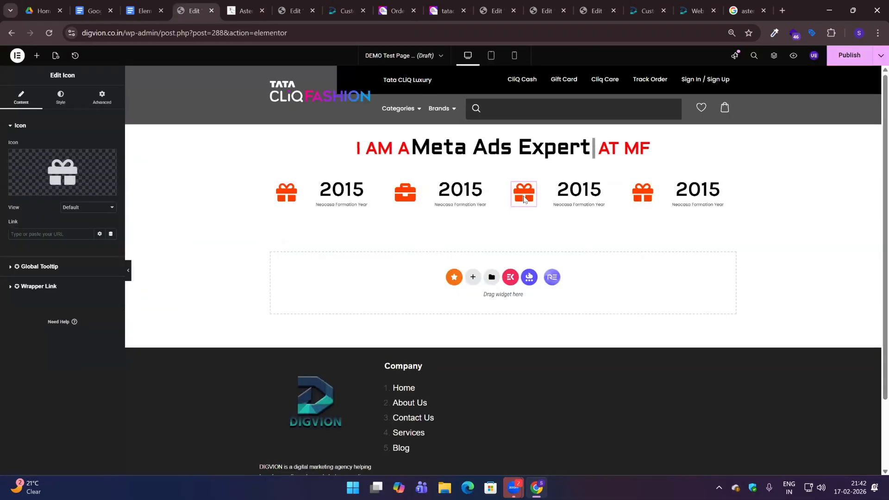
click(62, 173)
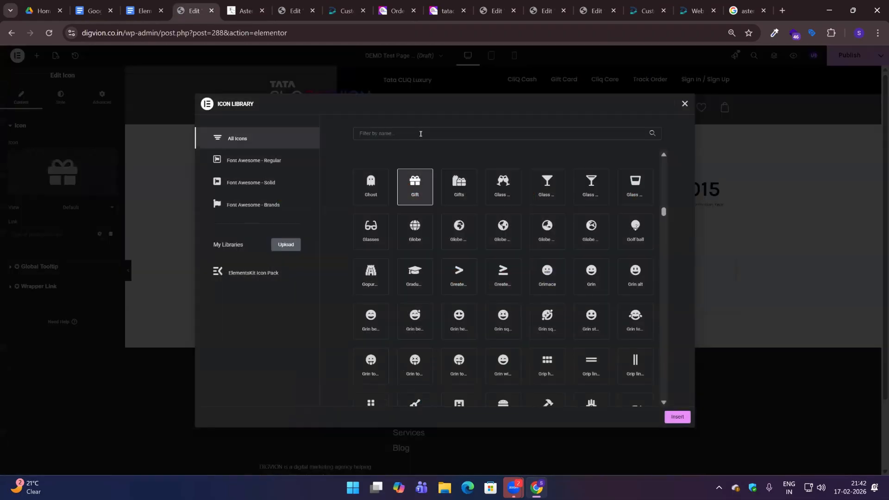
click(421, 134)
text(thum)
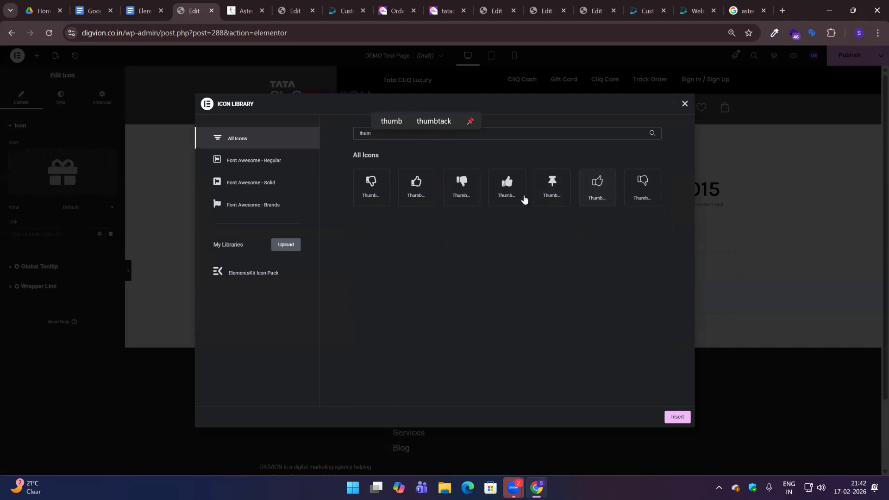
click(408, 199)
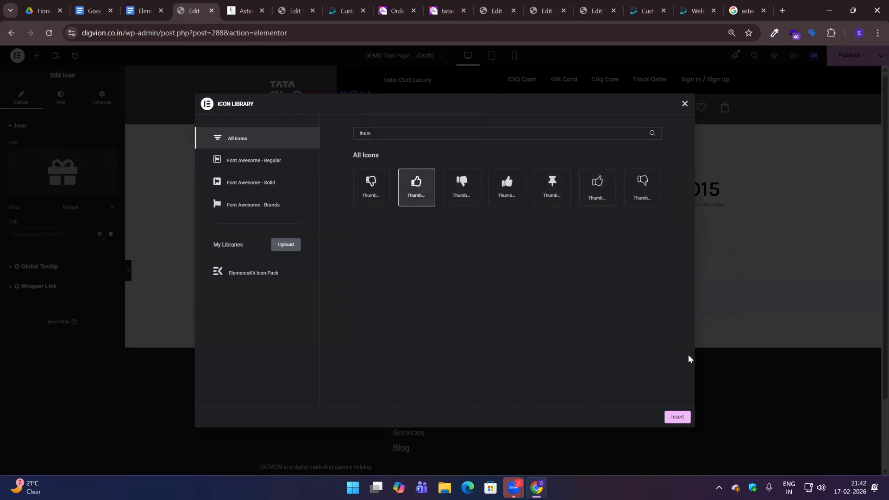
click(679, 417)
Replace the fourth gift icon with the rupee sign icon used on the Aster Farm House page.
key(ctrl+Tab)
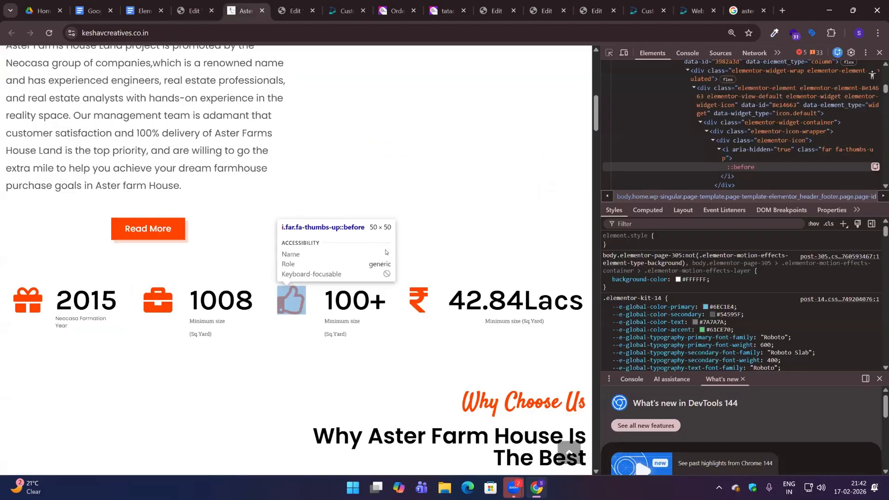
key(ctrl+shift+Tab)
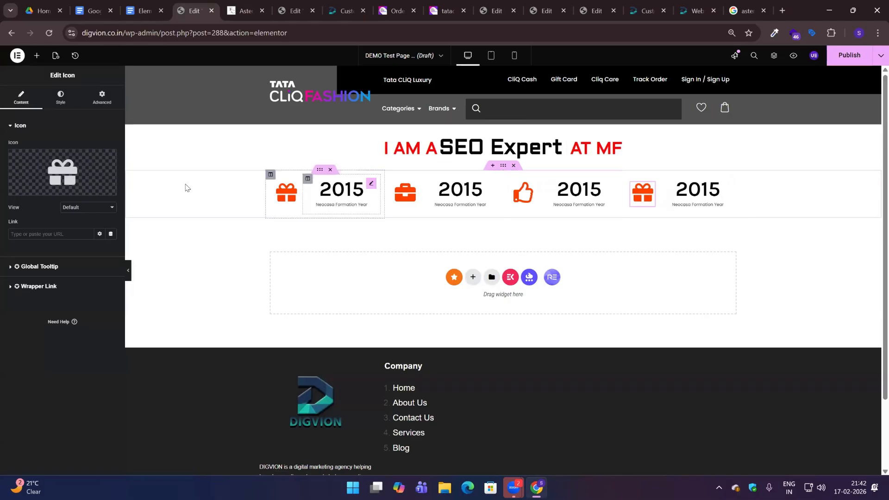
click(94, 157)
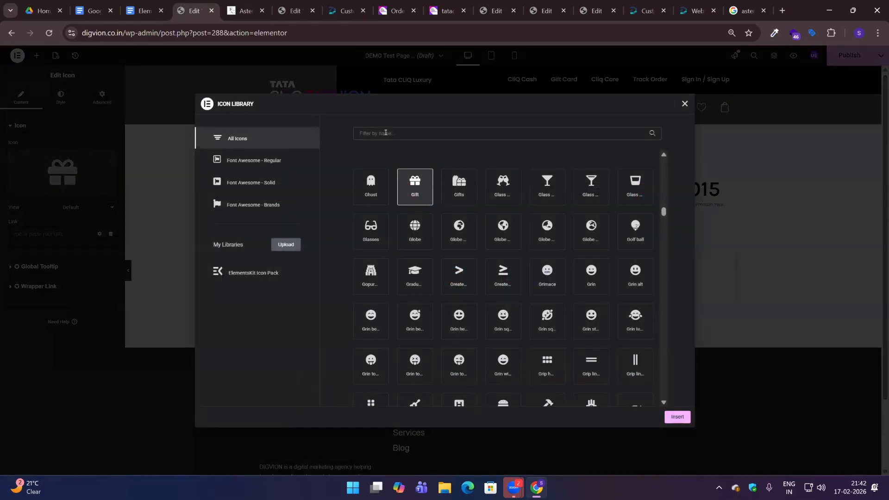
text(rup)
click(381, 199)
click(677, 418)
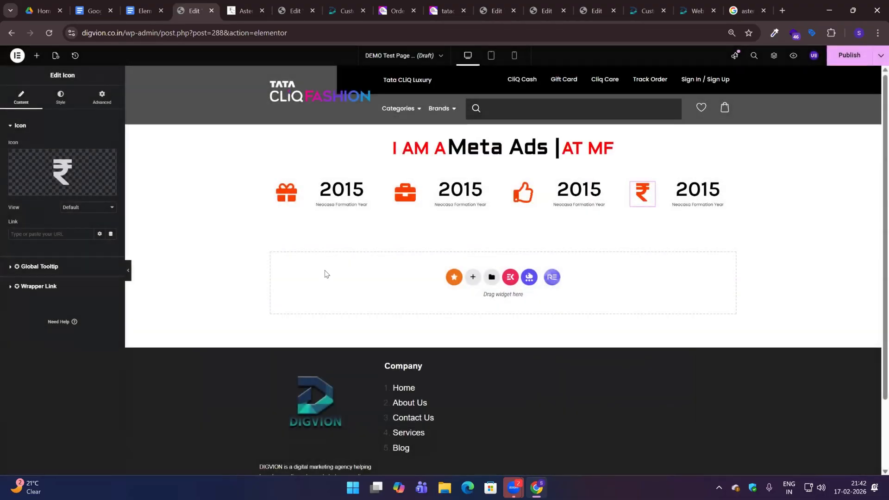
Copy the title "Minimum size (Sq.Yard)" from the Aster Farm House page and set the second counter's ending number to 1008.
key(ctrl+Tab)
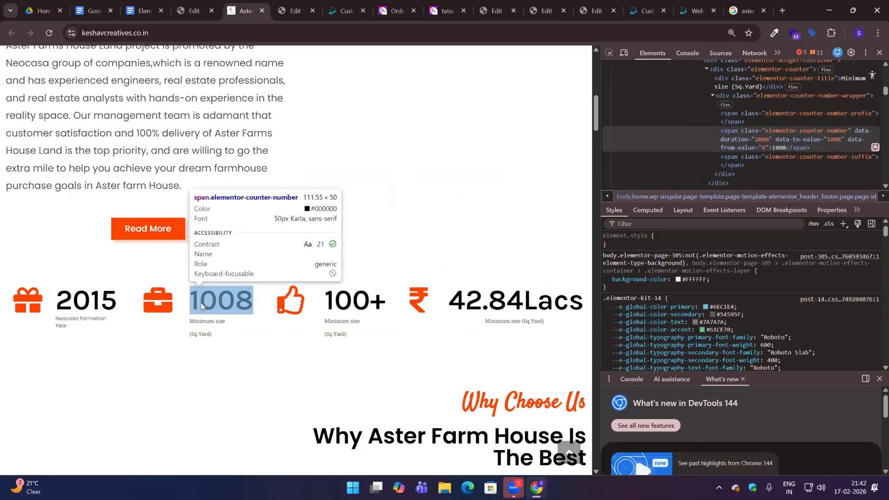
click(493, 201)
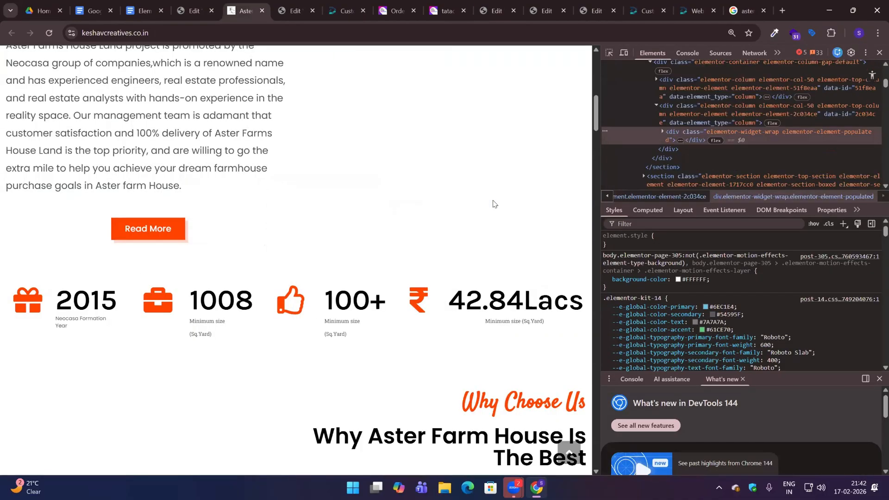
key(F12)
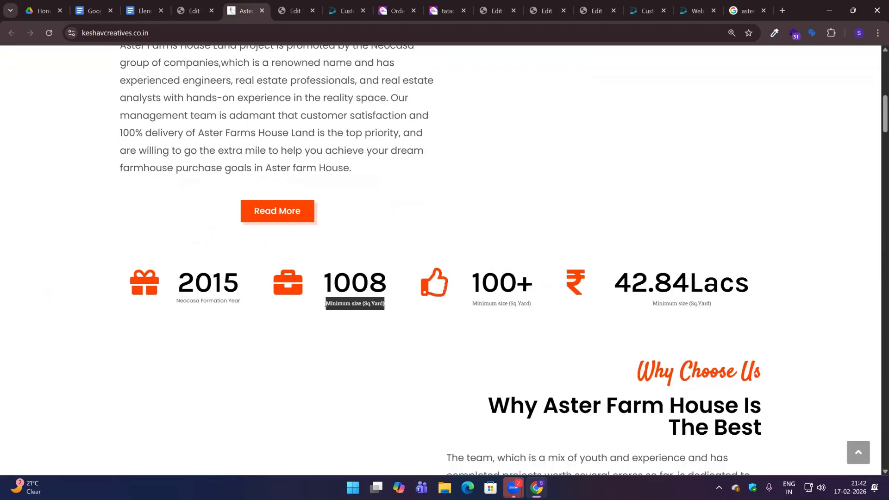
key(ctrl+shift+Tab)
click(460, 192)
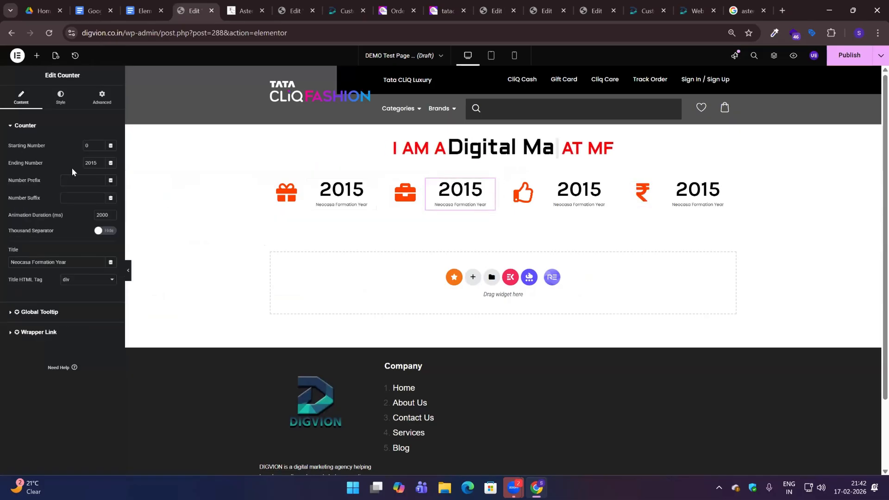
double_click(87, 162)
text(8)
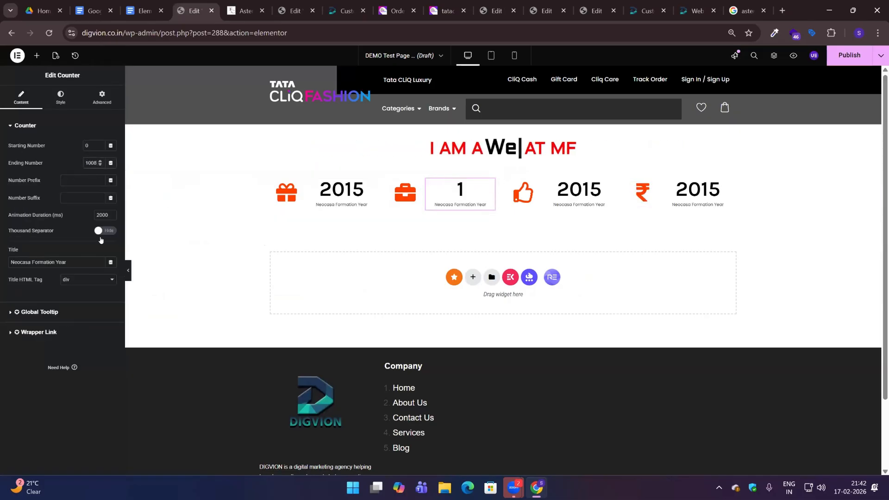
Title the second and third counters "Minimum size (Sq.Yard)" as on the Aster Farm House page and set the third counter's ending number to 100.
triple_click(59, 262)
text(Minimum size (Sq.Yard))
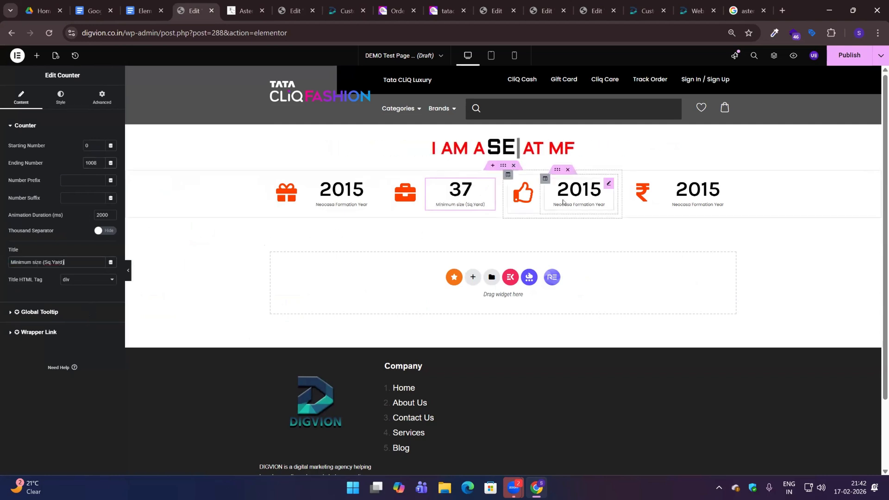
key(ctrl+Tab)
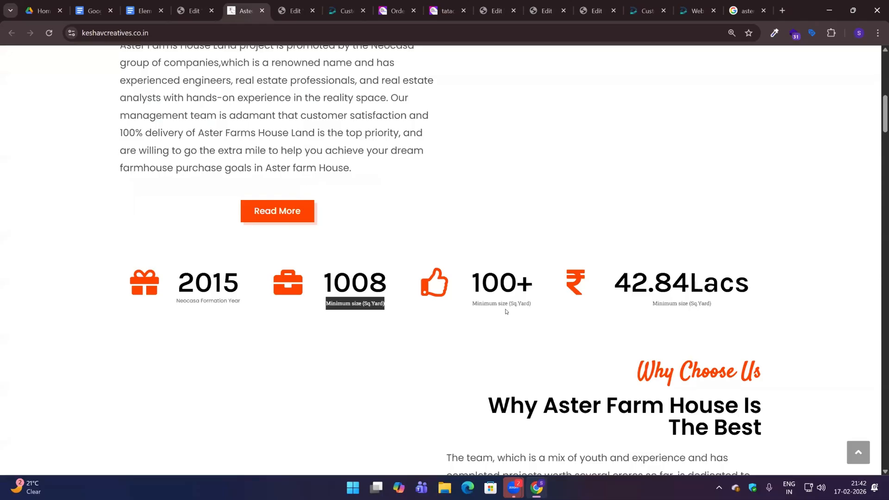
key(ctrl+shift+Tab)
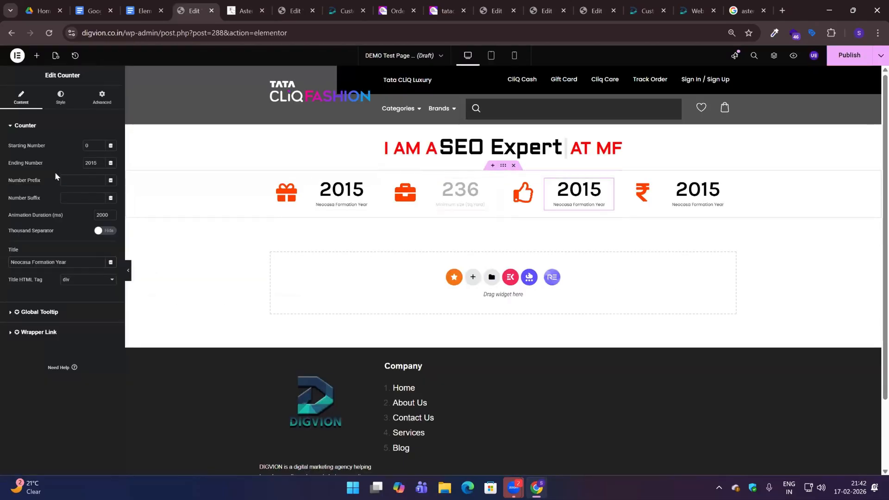
text(100)
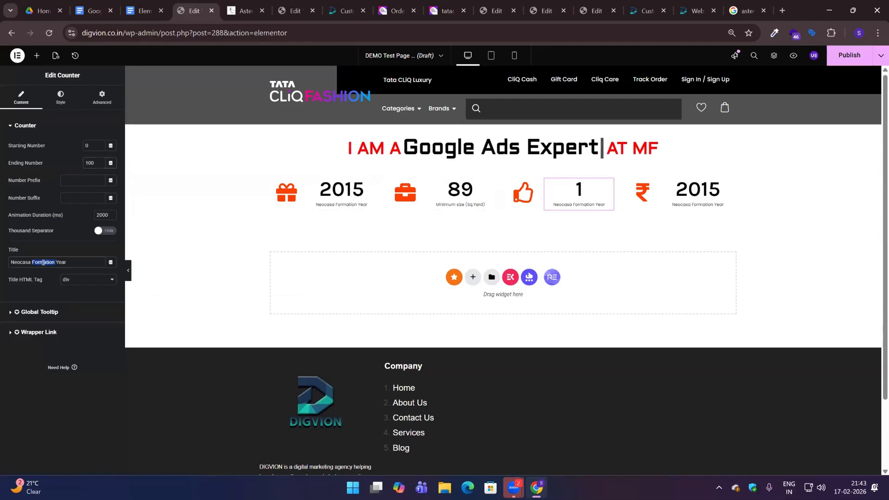
key(ctrl+Tab)
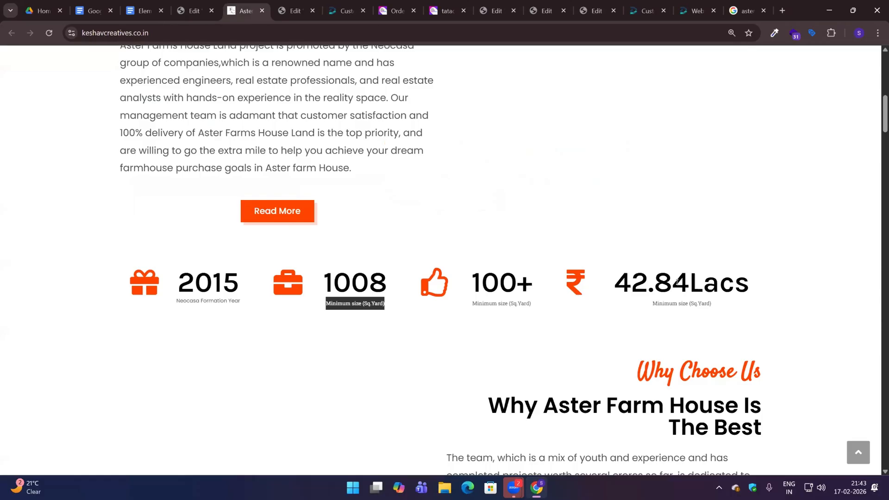
key(ctrl+shift+Tab)
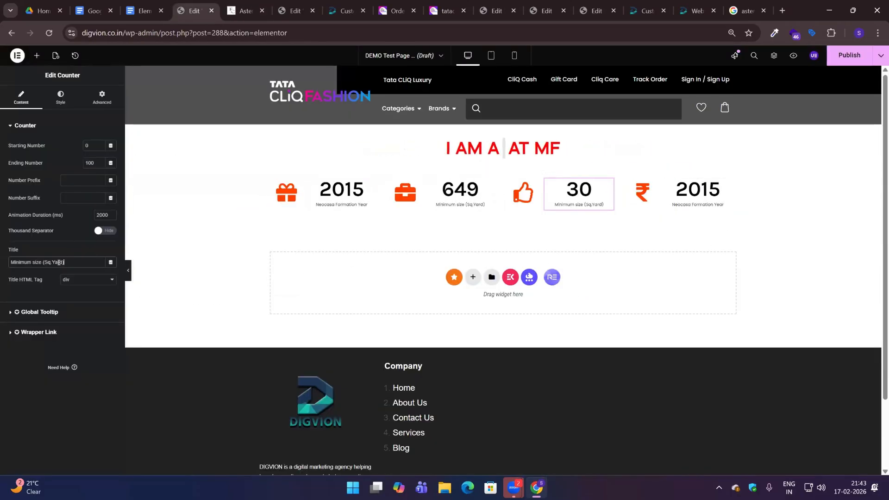
Title the fourth counter "Minimum size (Sq.Yard)" and set its ending number to 42.85 with the number suffix "lacs".
click(727, 185)
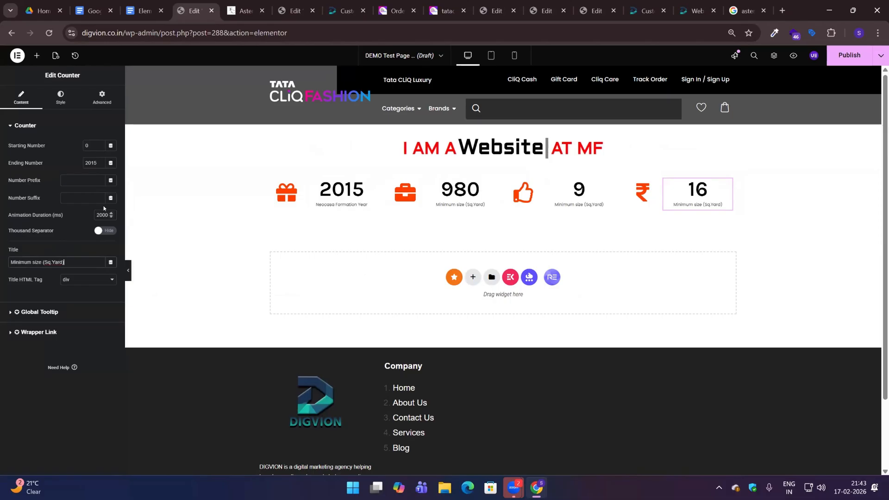
double_click(88, 164)
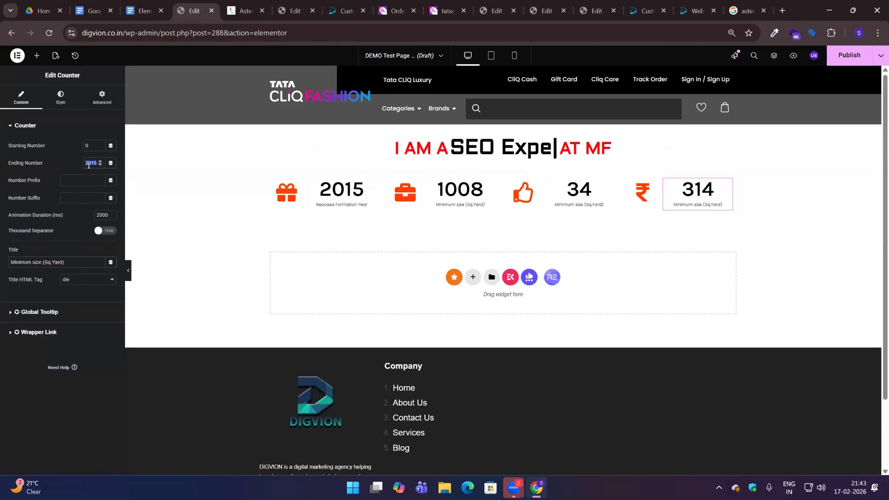
text(42.85)
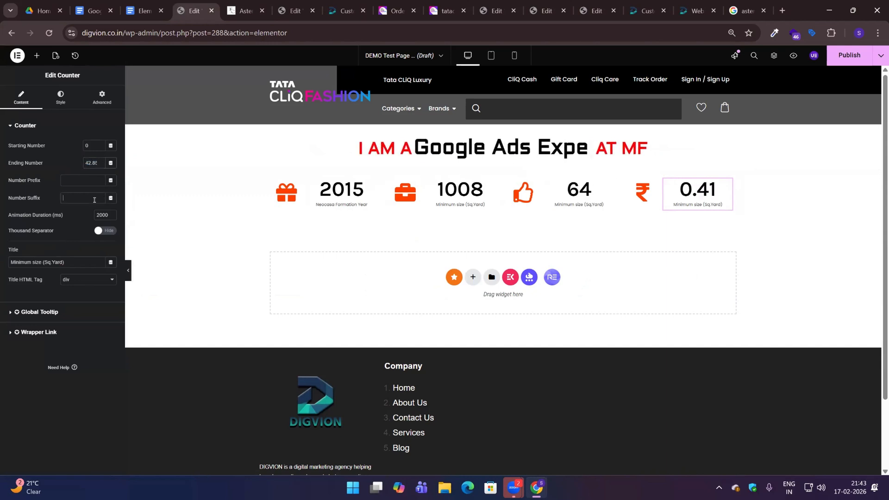
click(95, 200)
text(lacs)
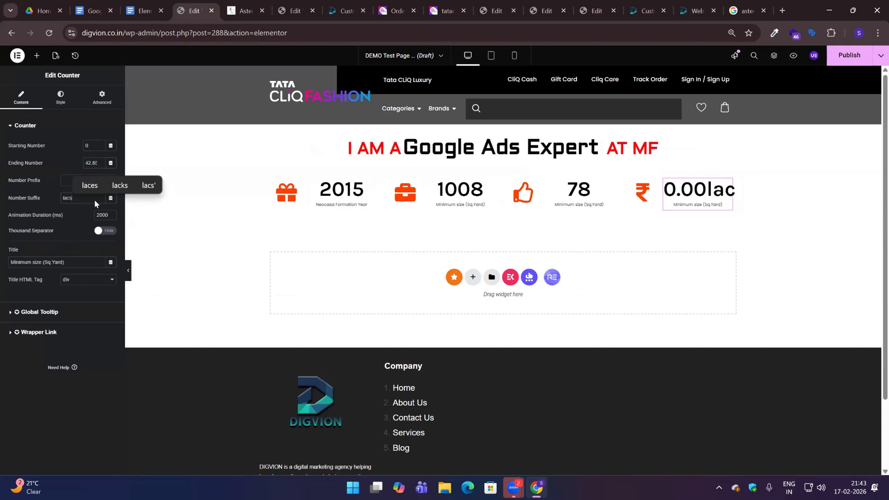
key(ctrl+Tab)
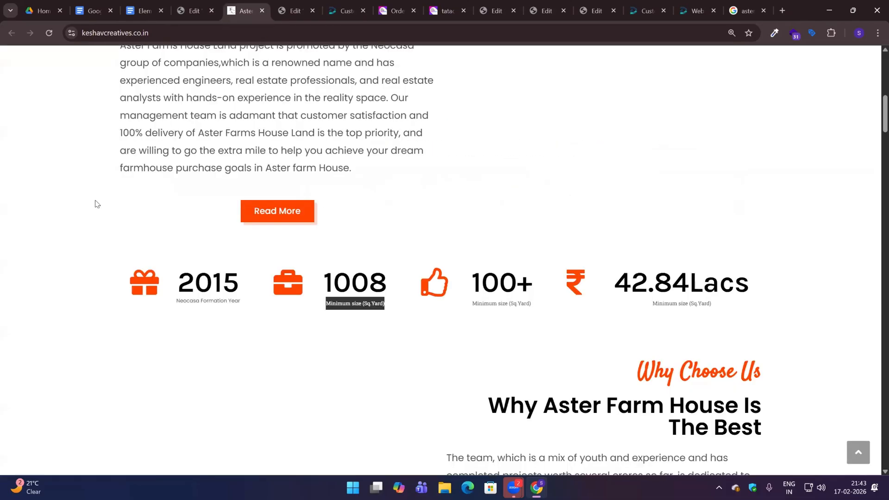
key(ctrl+shift+Tab)
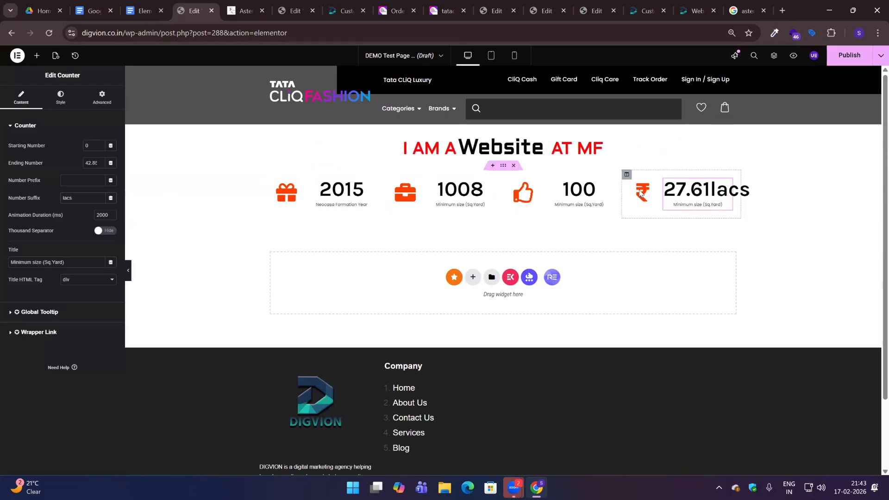
Set the vertical alignment of the rupee, thumbs-up and briefcase counter columns to Middle.
click(604, 177)
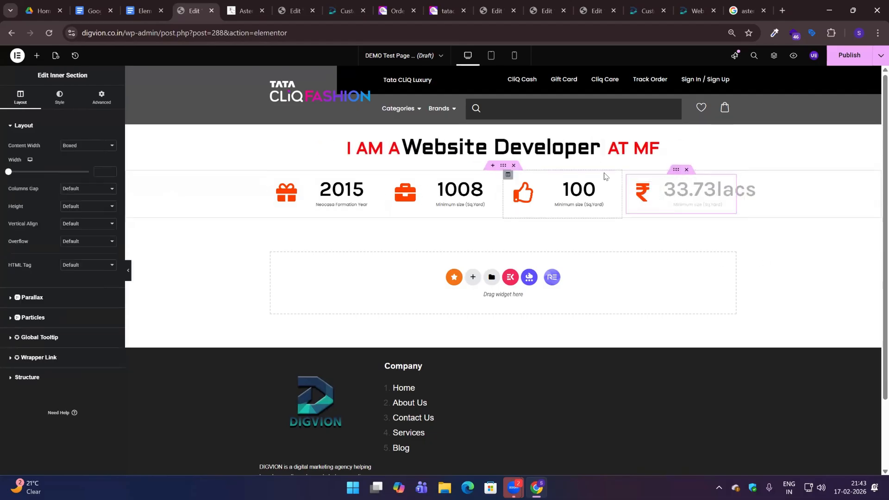
click(626, 175)
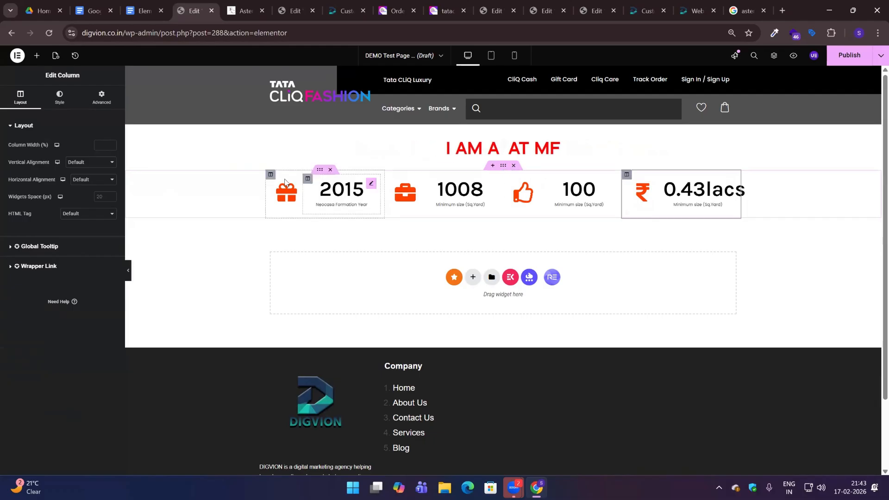
click(91, 163)
click(77, 198)
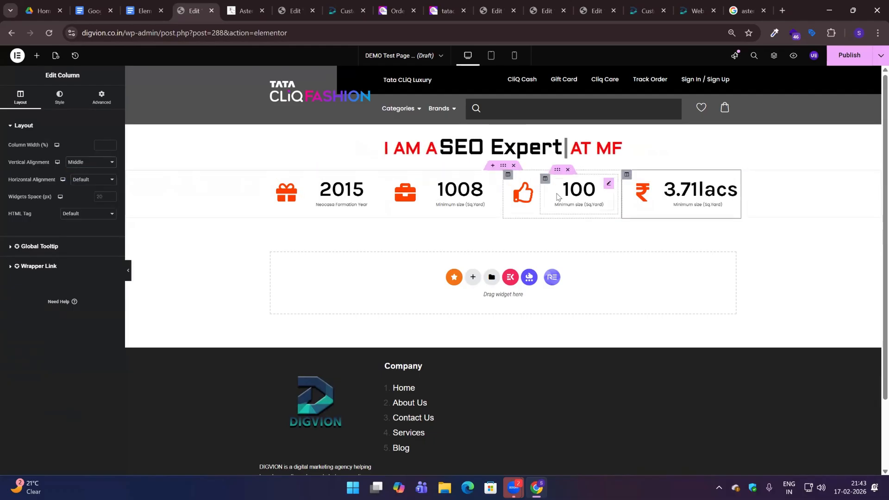
click(508, 175)
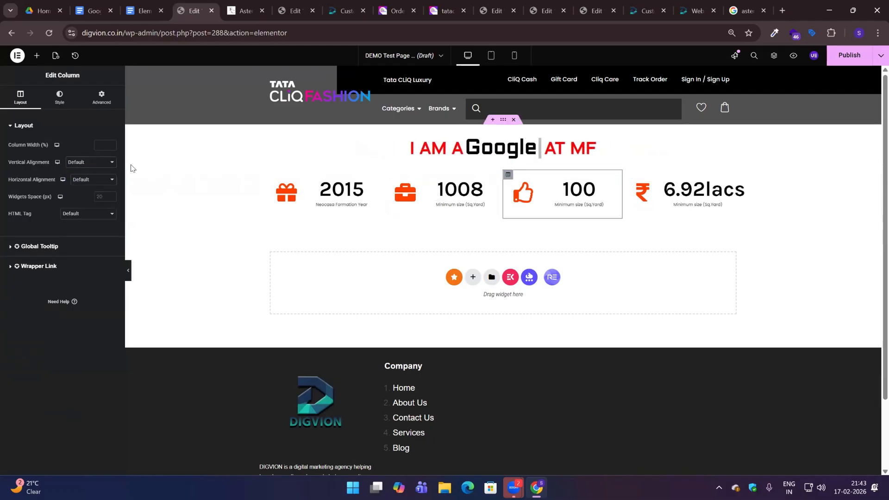
click(91, 162)
click(87, 198)
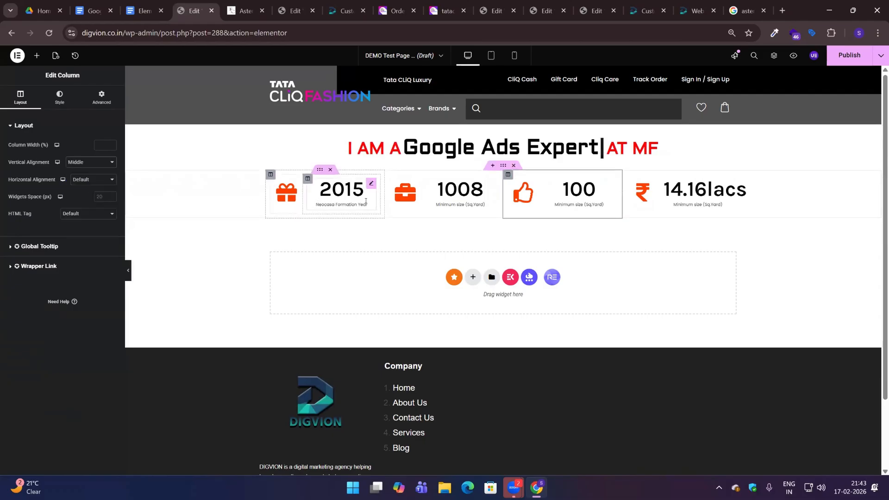
click(390, 177)
click(91, 162)
click(85, 199)
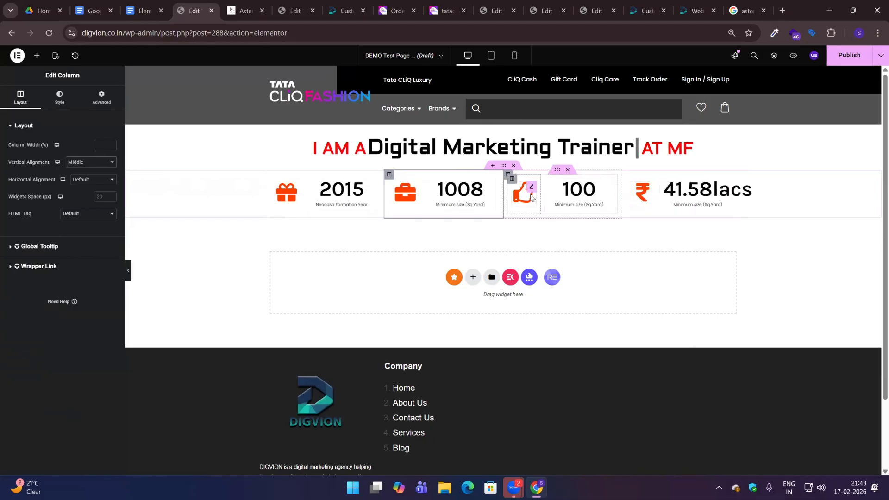
Add a two-column section below the counter row and place a standard Progress Bar widget in its left column.
click(788, 392)
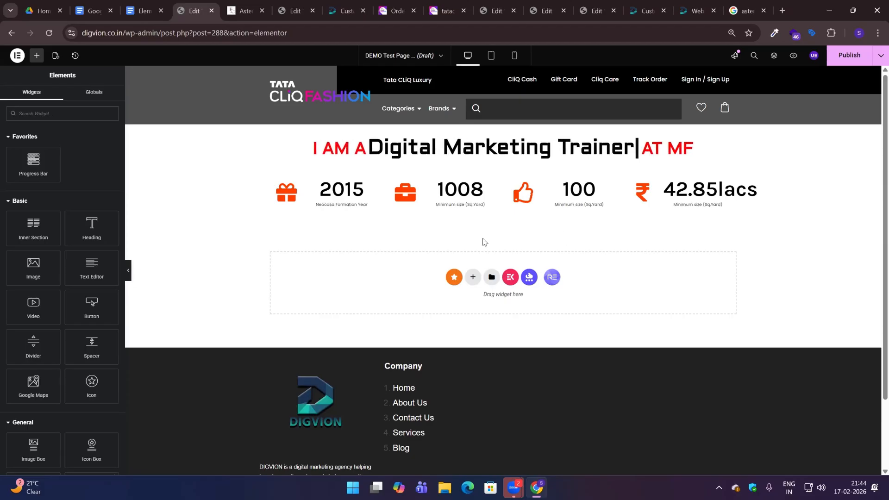
click(473, 277)
click(434, 293)
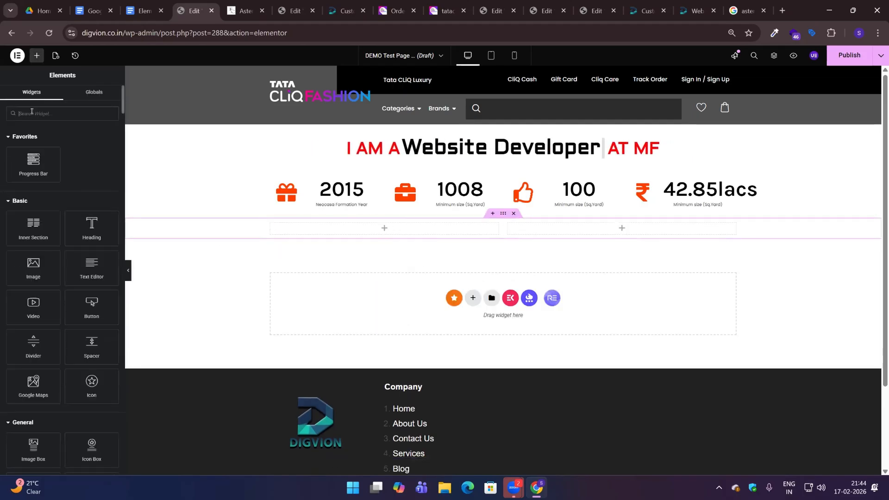
click(31, 113)
text(p)
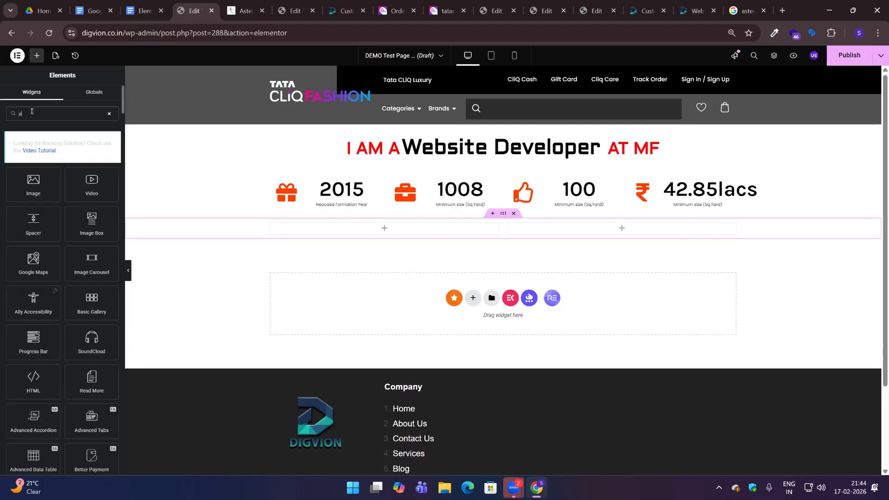
text(rogress)
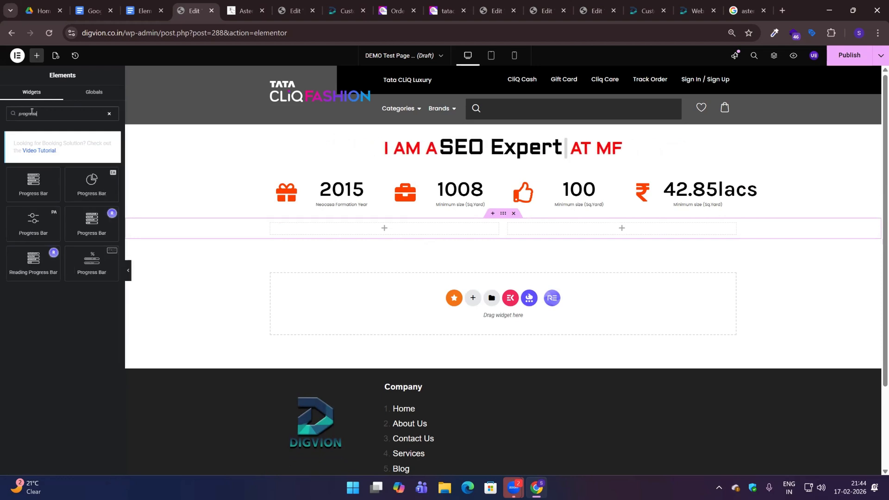
drag(38, 189, 365, 231)
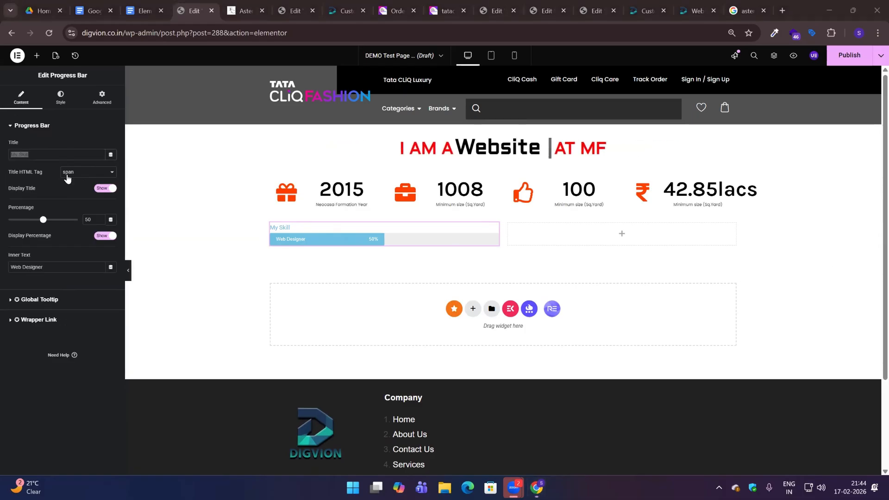
Set the progress bar's percentage to 98.
drag(43, 221, 77, 234)
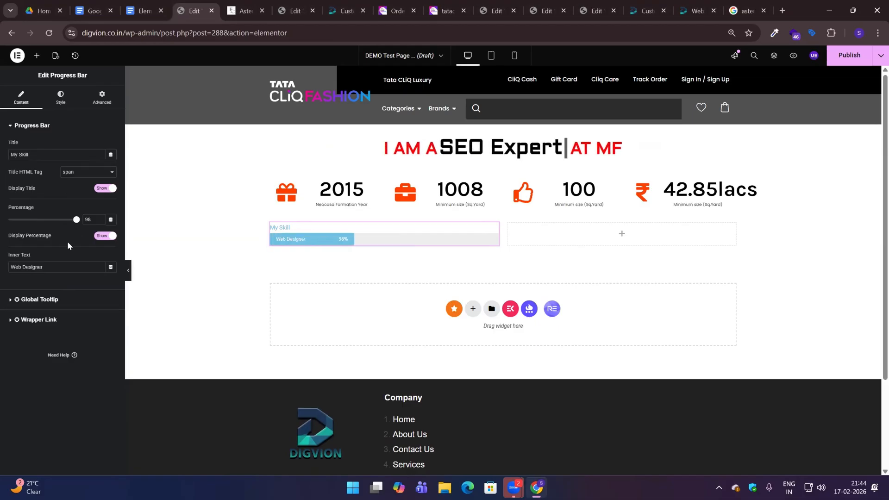
drag(10, 267, 42, 269)
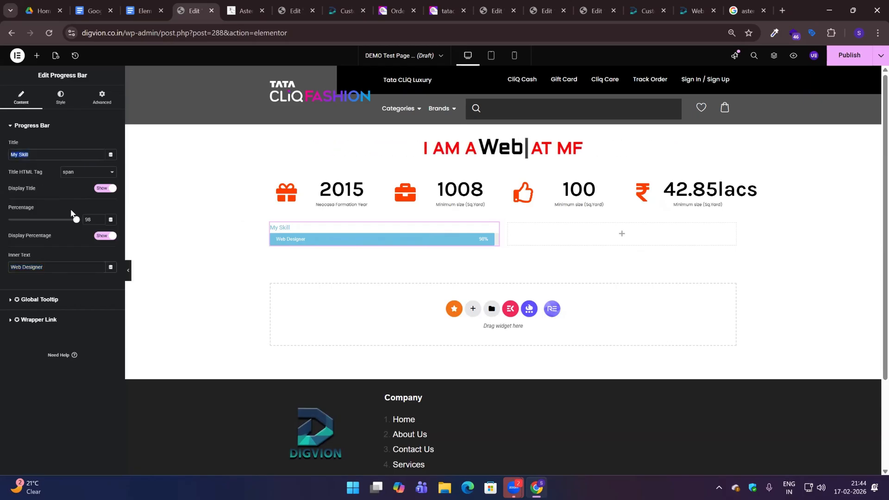
Switch the progress bar's title display and percentage display off and back on.
click(106, 188)
click(108, 189)
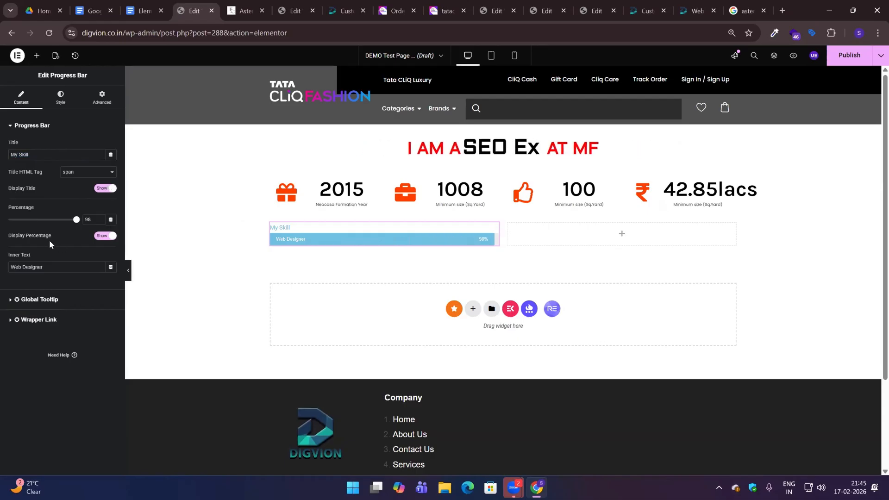
click(102, 237)
click(103, 237)
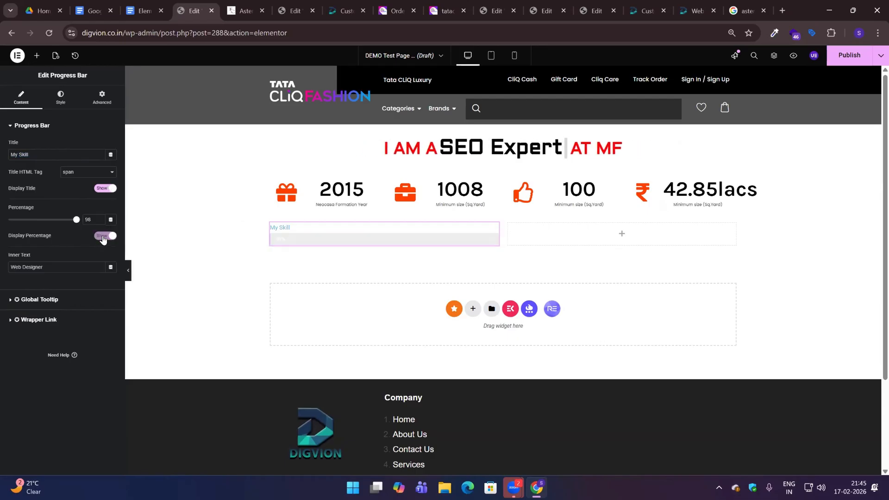
Change the progress bar title's text color to a light red.
click(61, 97)
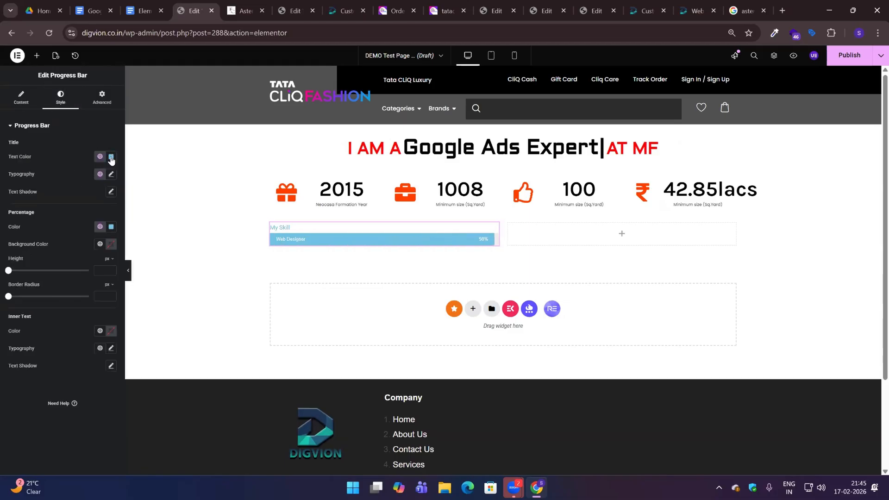
click(111, 157)
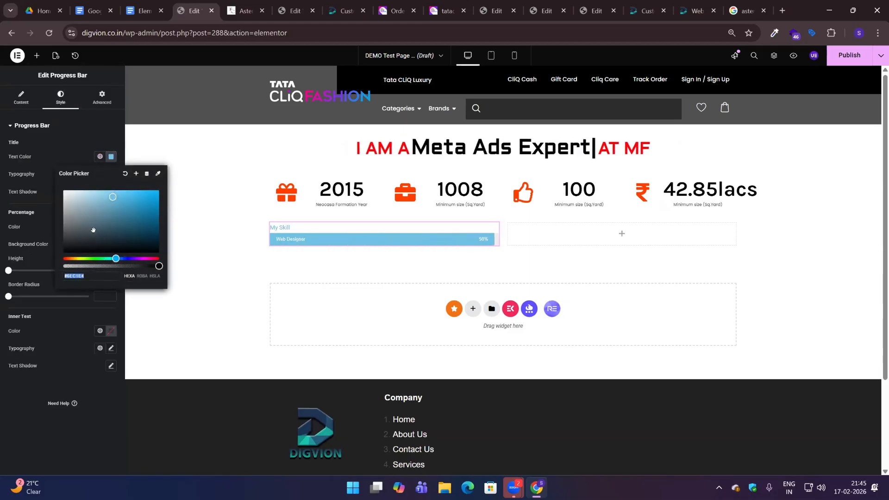
drag(89, 257, 42, 256)
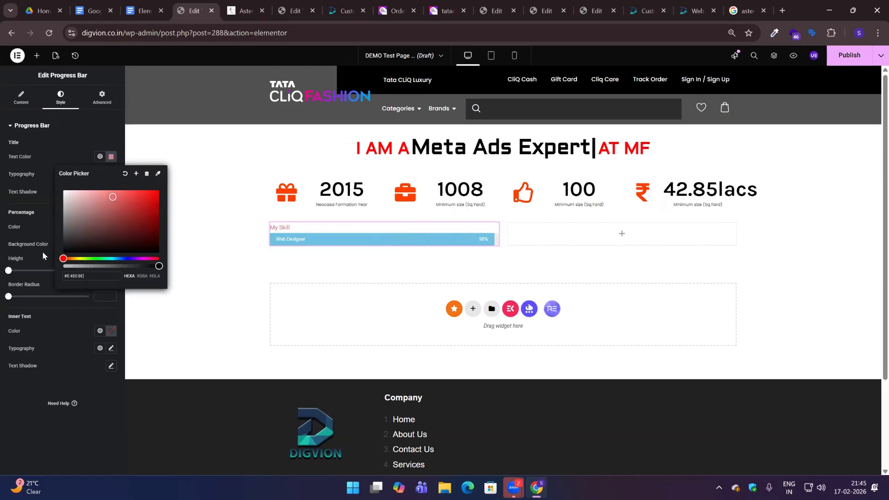
click(169, 189)
Set the progress bar title's typography to the Jost font at 25 px.
click(111, 174)
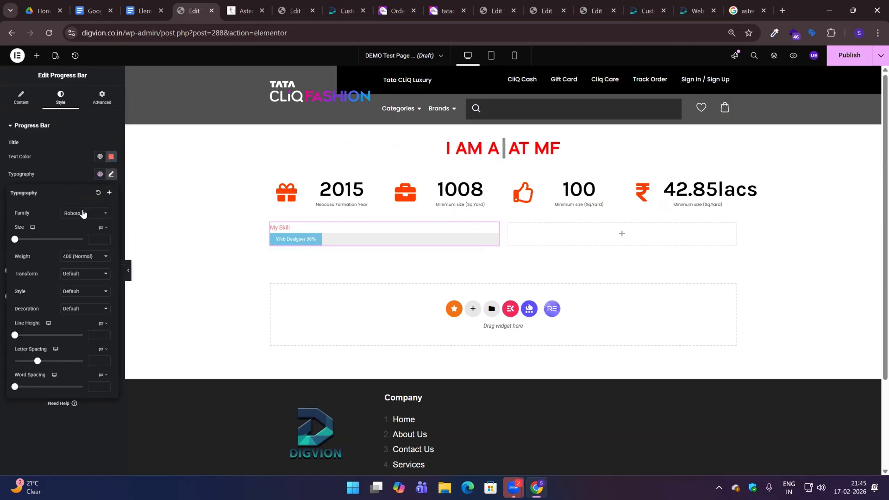
click(83, 213)
text(aldrich)
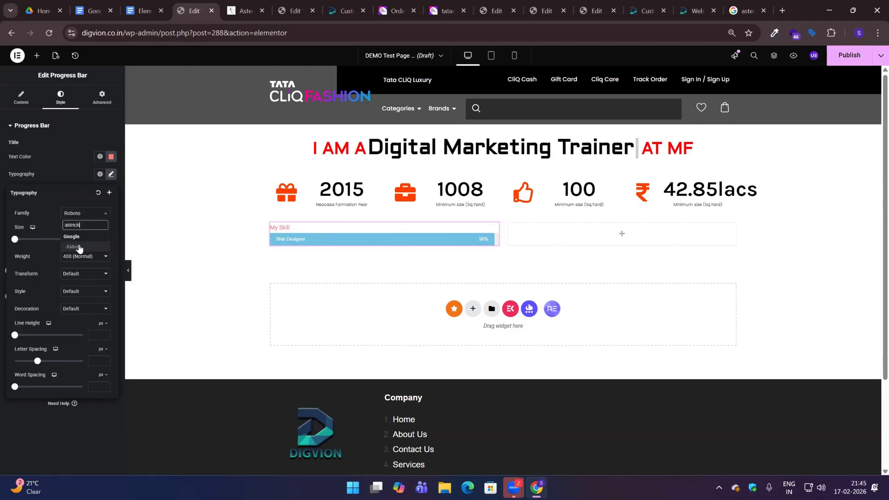
text(TEko)
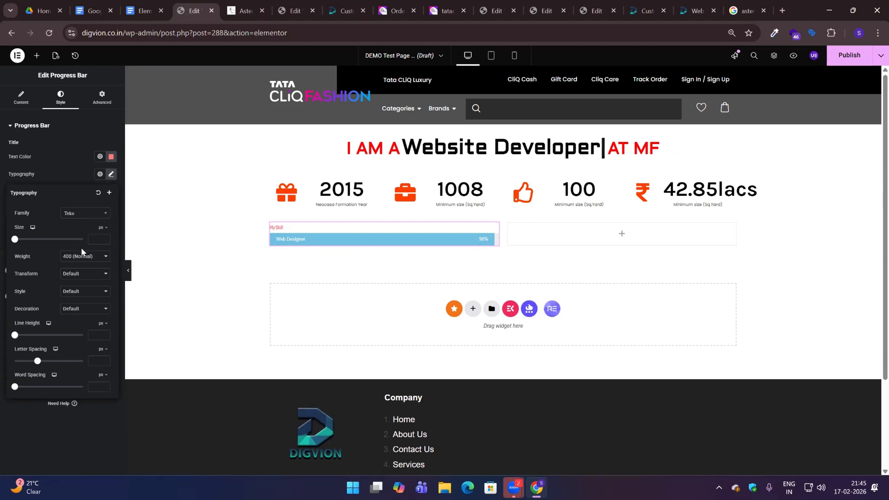
click(85, 213)
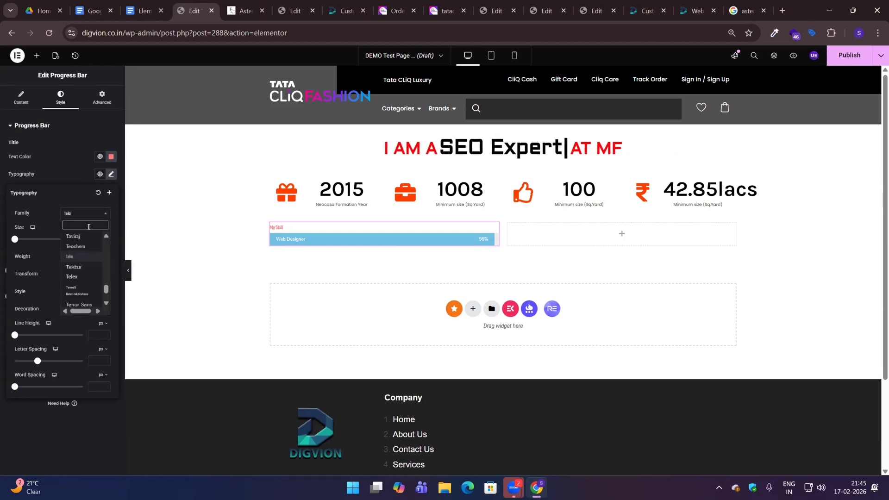
text(jost)
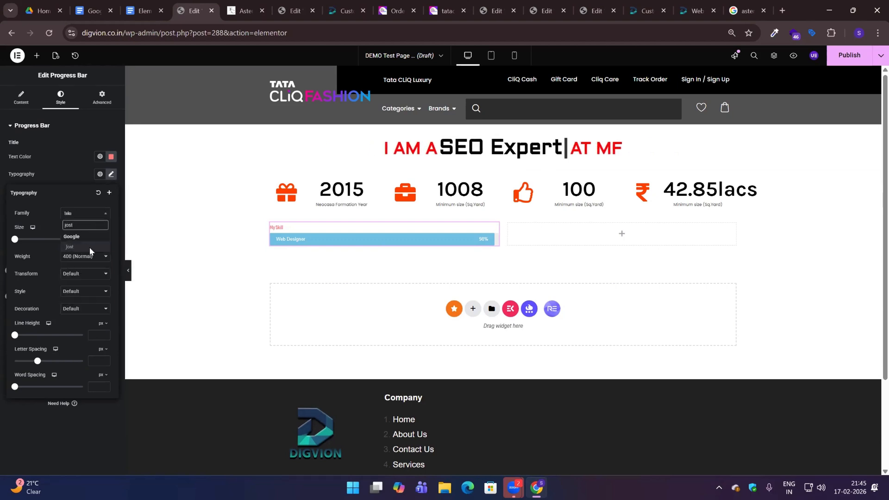
click(84, 250)
click(19, 239)
drag(19, 243, 23, 245)
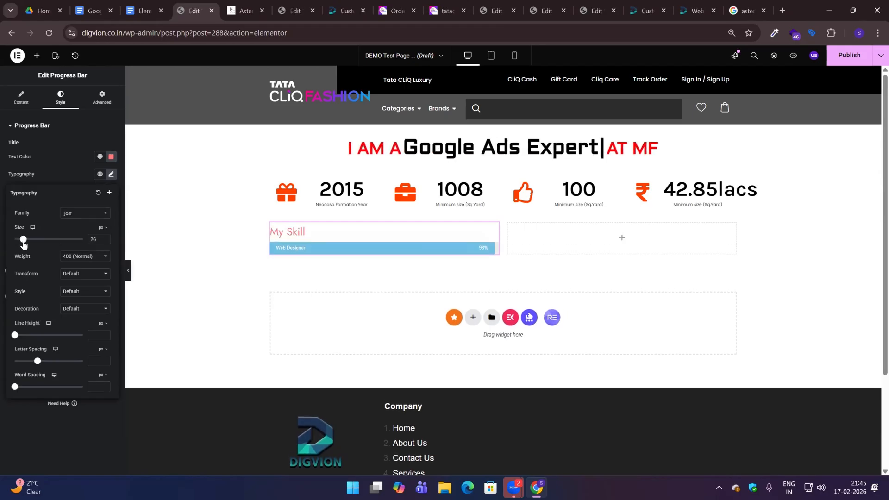
Make the progress bar title uppercase with weight 600 (Semi Bold).
click(86, 274)
click(81, 296)
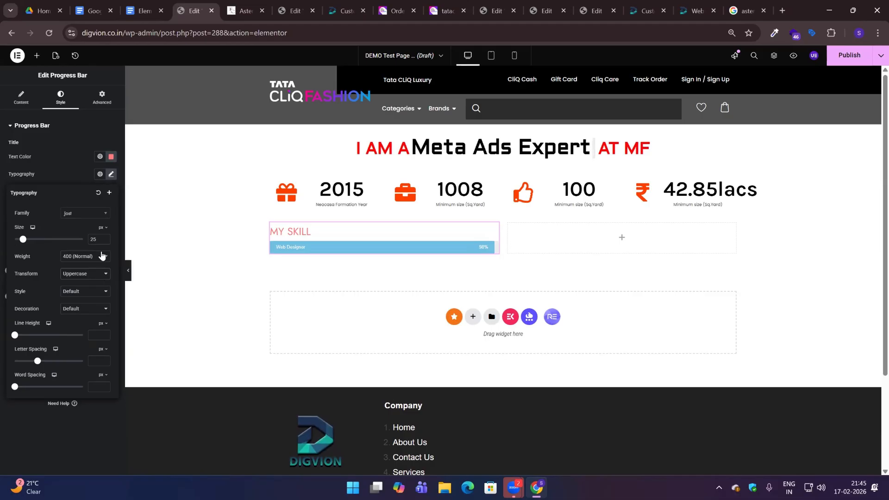
click(88, 257)
click(78, 354)
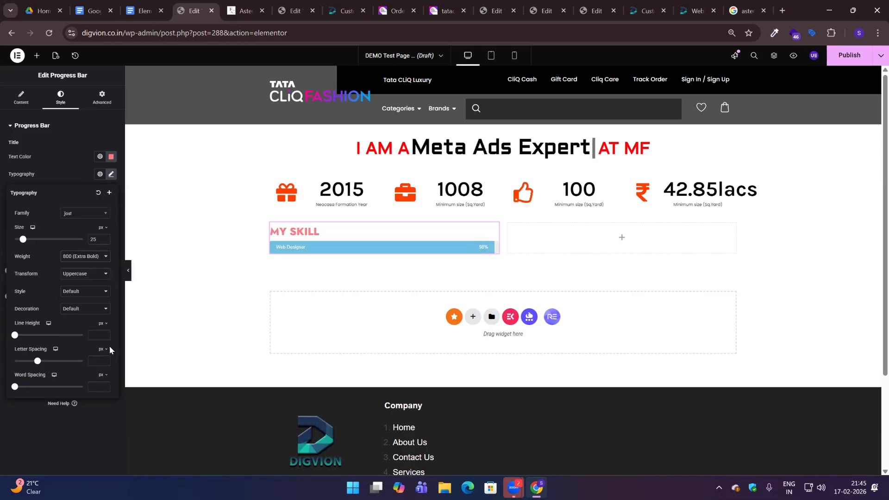
click(82, 262)
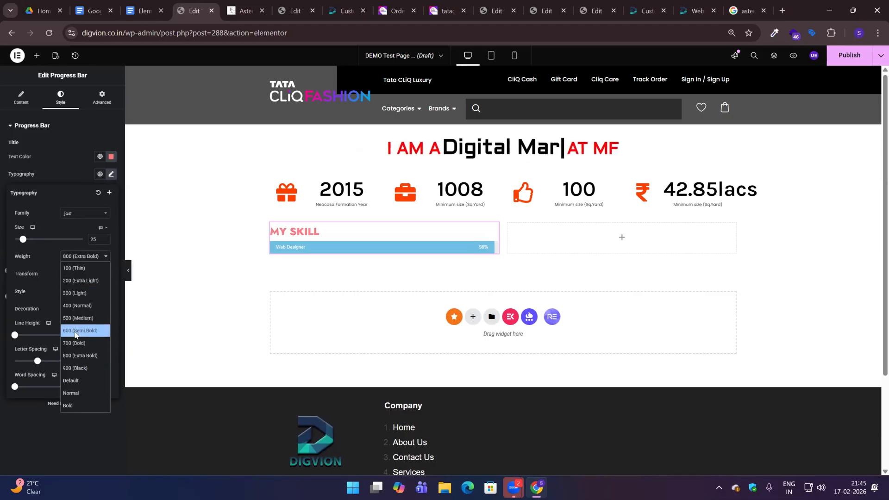
click(75, 331)
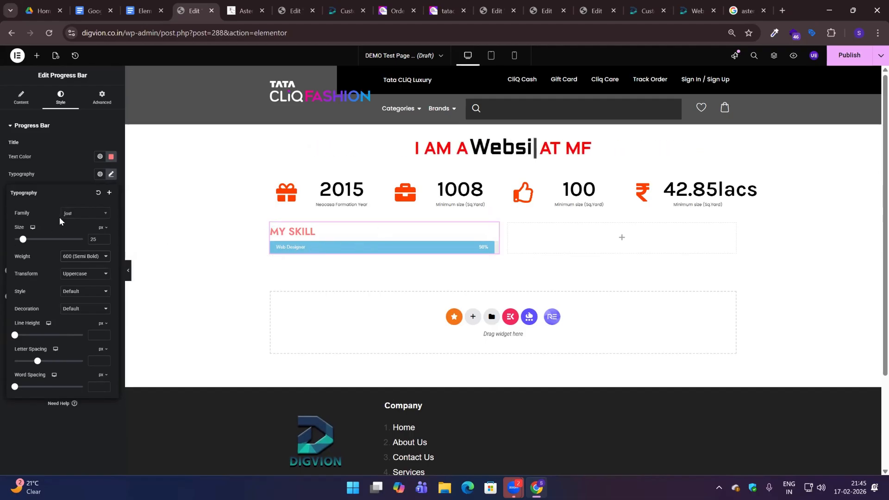
click(73, 160)
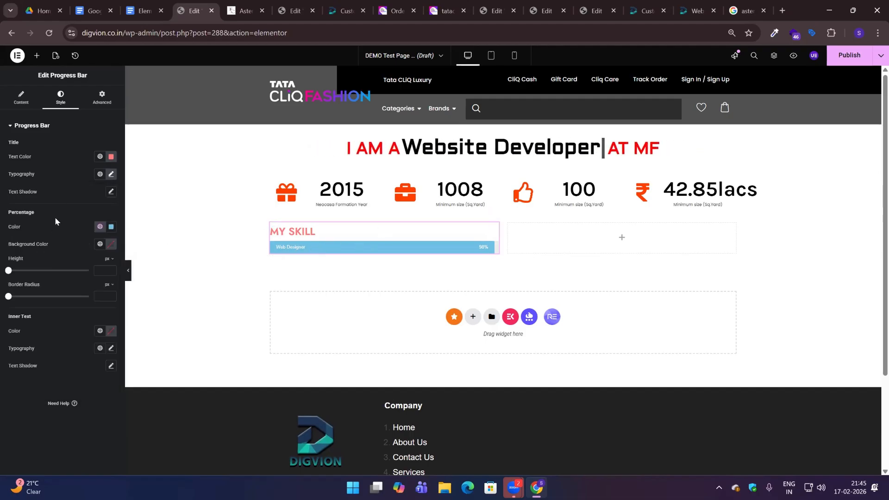
Change the progress bar's percentage fill color to black.
click(113, 226)
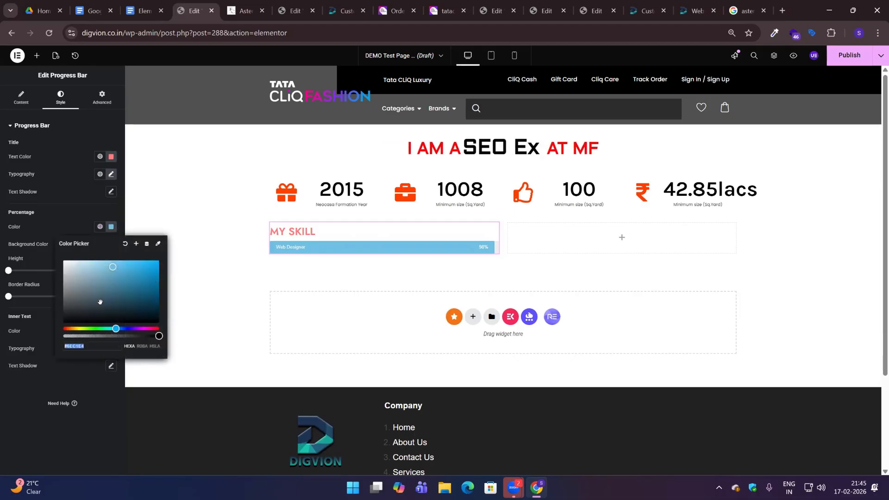
drag(93, 304, 24, 347)
click(56, 226)
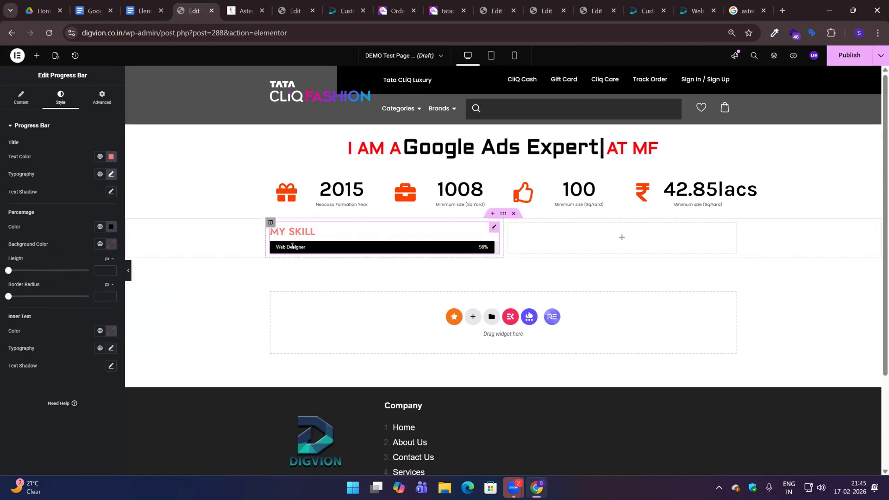
Set the font family of the progress bar's inner text to Poppins.
click(112, 348)
click(95, 388)
text(popp)
click(72, 379)
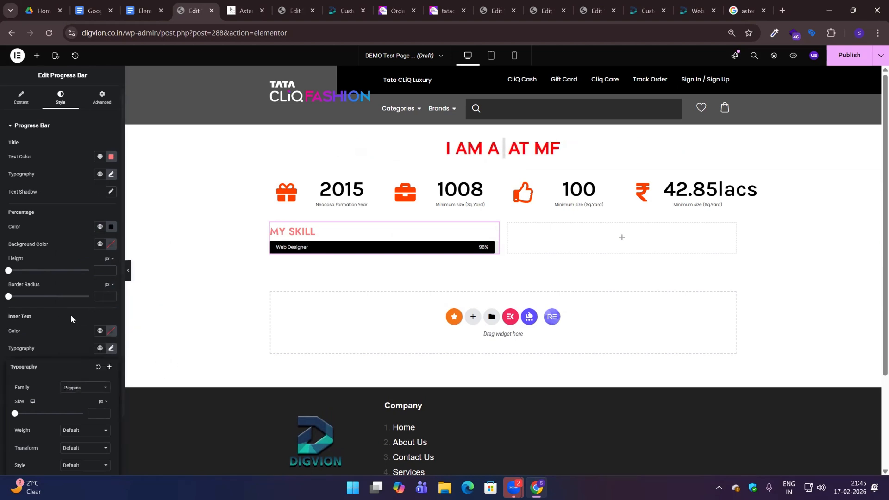
click(311, 238)
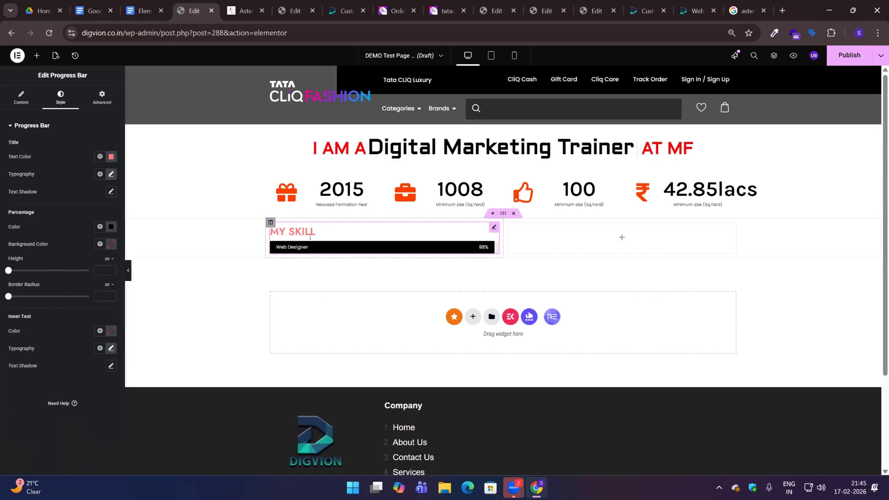
Duplicate the Web Designer progress bar, hiding the copy's title and setting its inner text to "SEO".
right_click(310, 237)
click(343, 177)
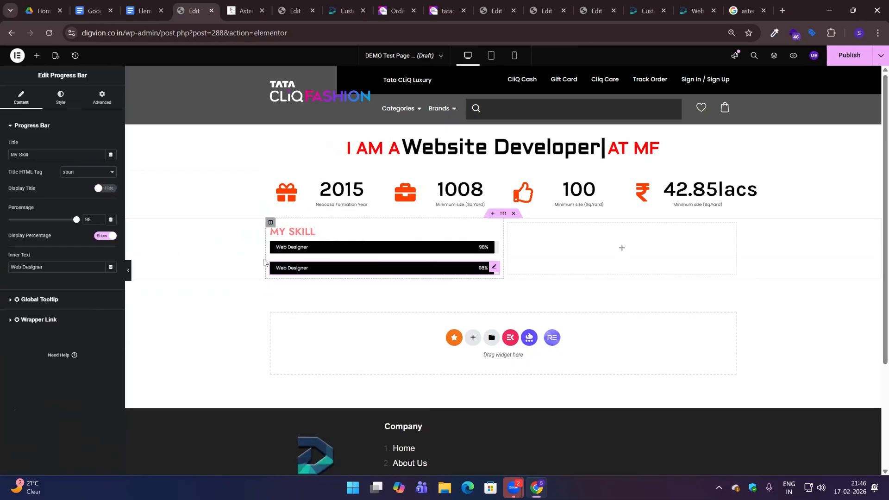
double_click(38, 266)
key(ctrl+a)
text(SEO)
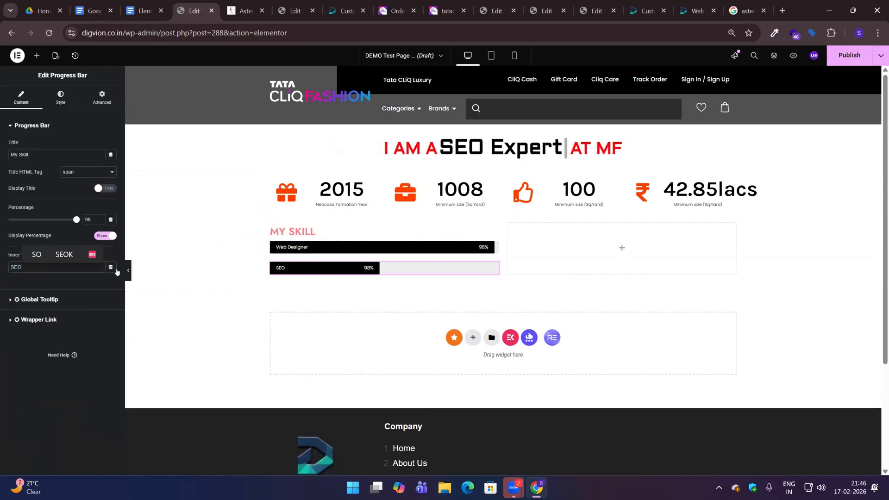
Duplicate the SEO progress bar and set the copy's inner text to "Google Ads".
right_click(303, 270)
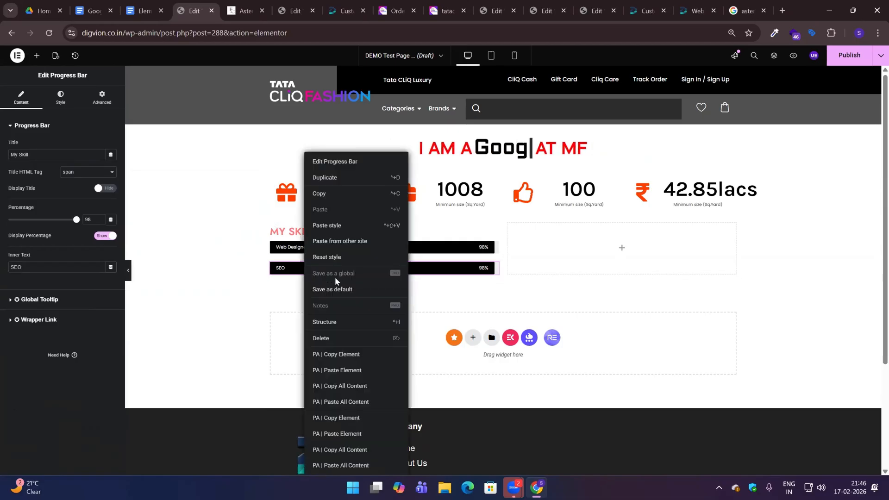
click(333, 179)
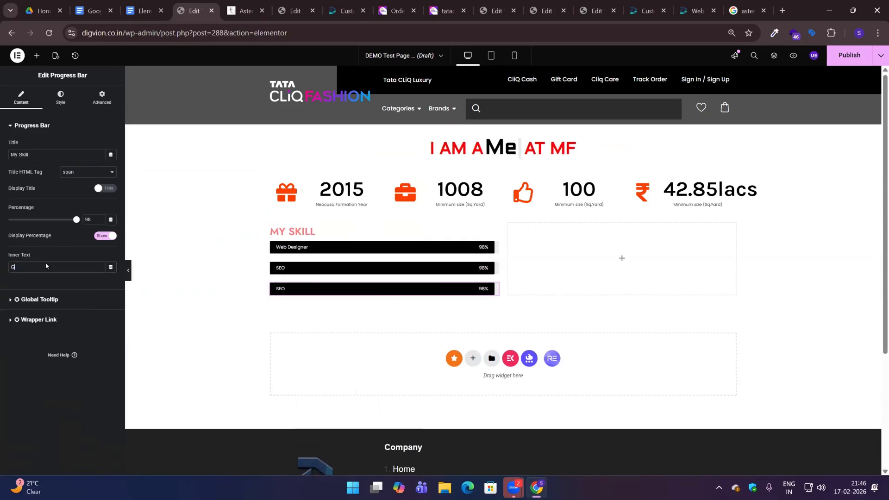
text(Google Ads)
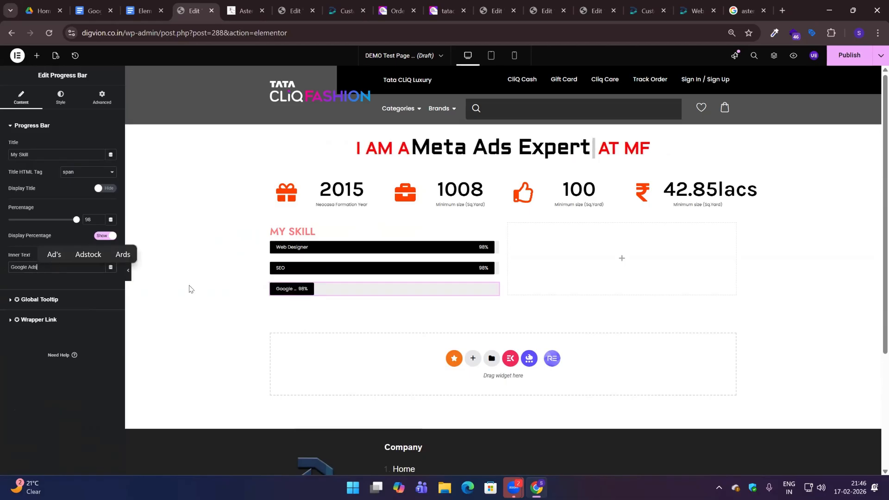
Duplicate the Google Ads progress bar and set the copy's inner text to "Meta Ads".
right_click(353, 290)
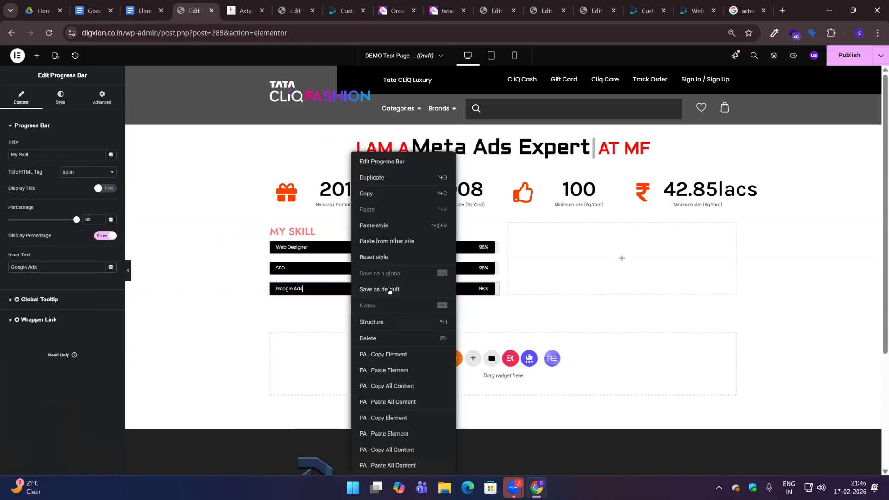
click(373, 183)
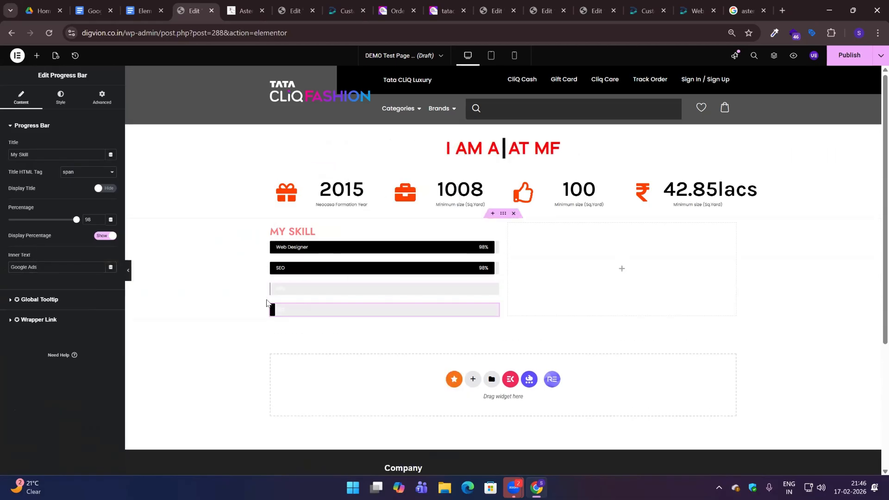
triple_click(64, 267)
text(MEta Ad)
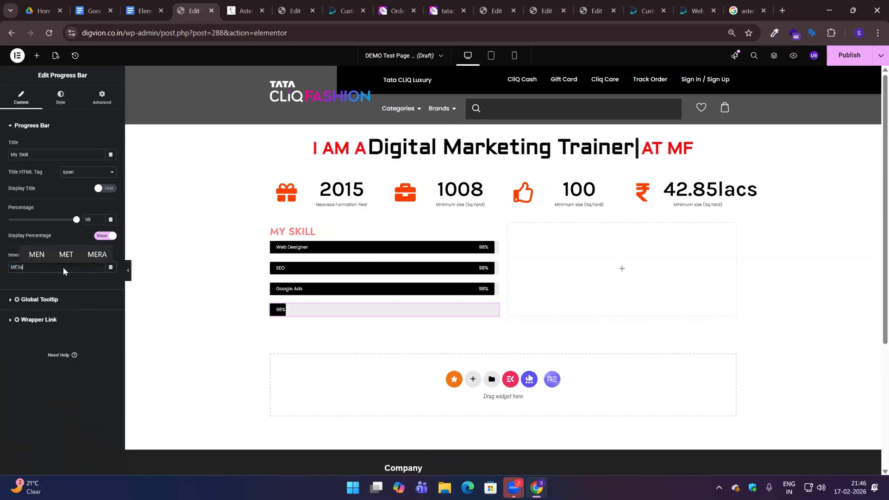
key(BackSpace)
key(BackSpace)
key(BackSpace)
key(BackSpace)
key(BackSpace)
key(BackSpace)
key(BackSpace)
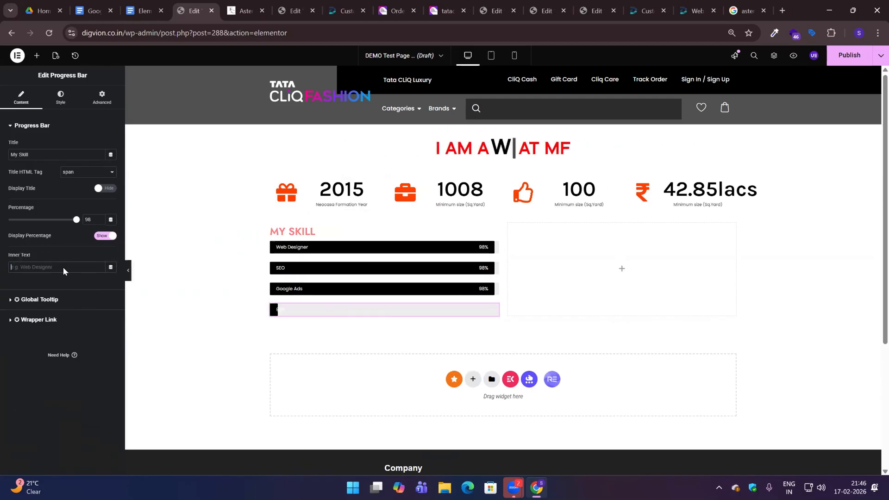
text(Meta Ads)
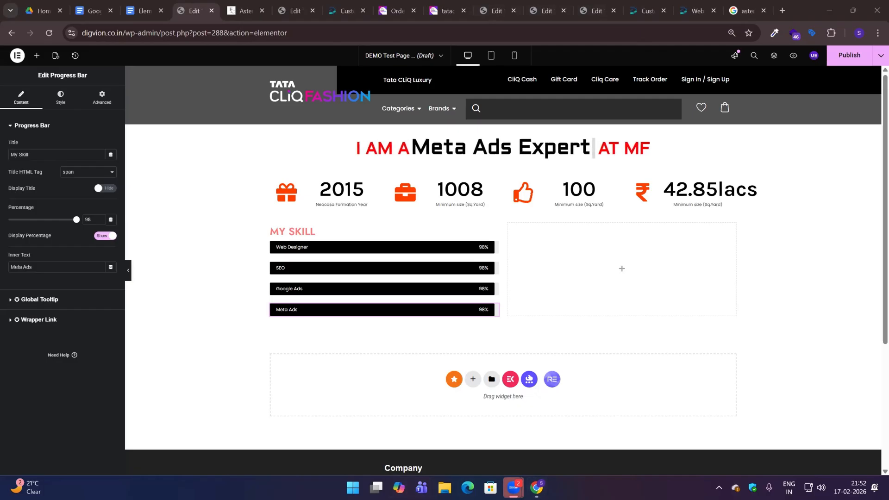
Open a new browser tab and snap the browser window to the left half of the desktop.
mouse_move(513, 486)
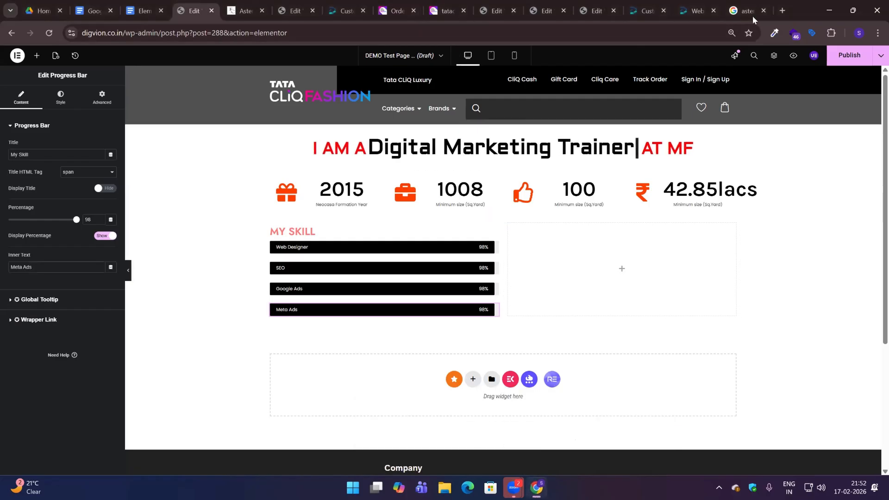
click(779, 12)
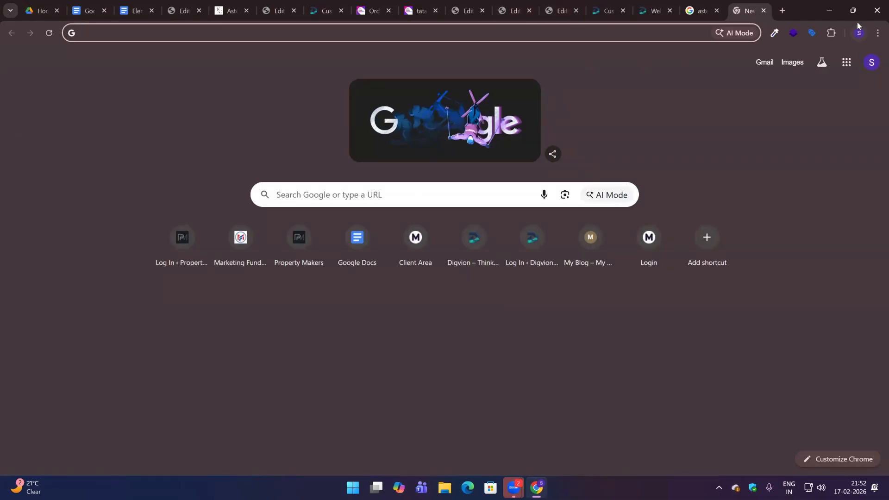
mouse_move(852, 13)
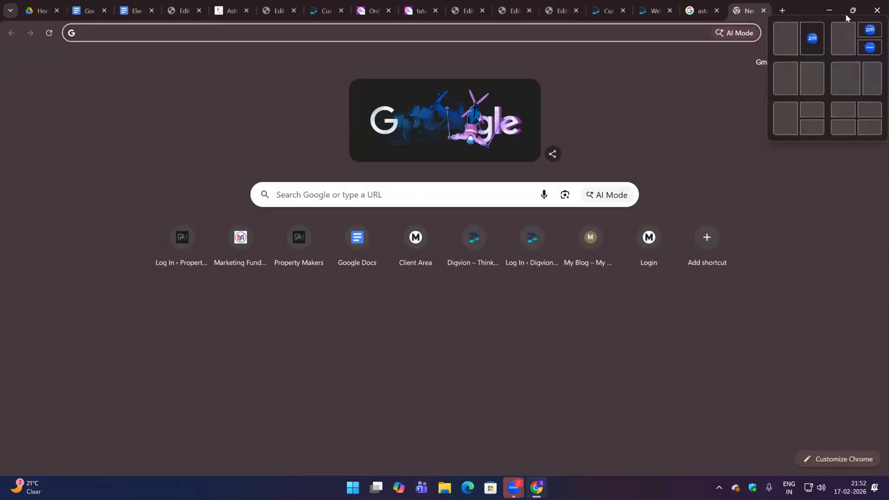
click(785, 42)
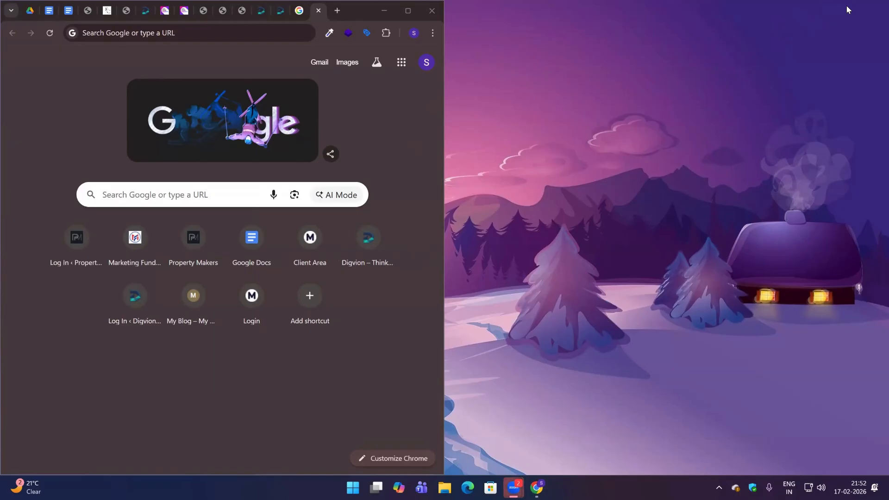
mouse_move(846, 6)
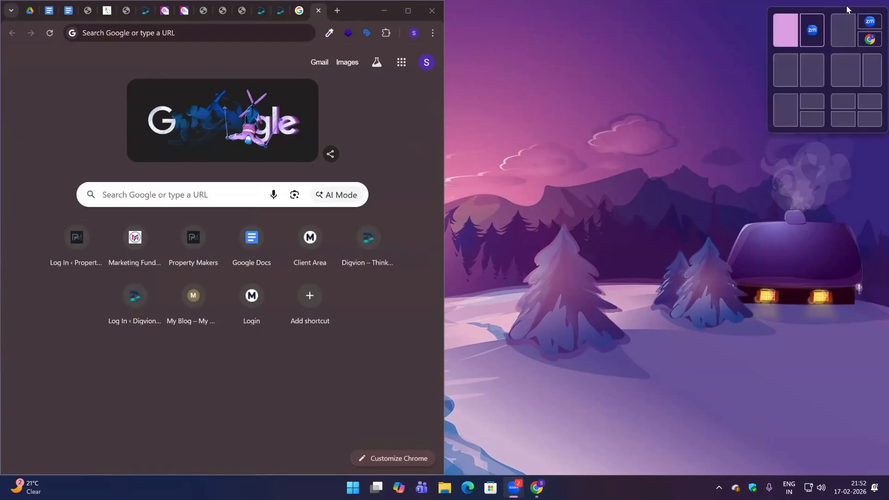